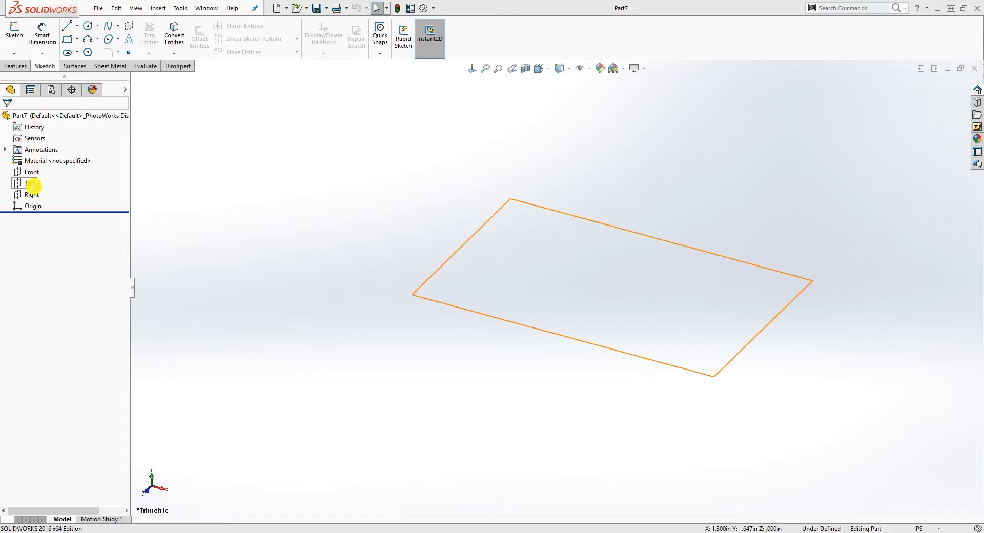
Start a new sketch on the Front plane
{"action": "left_click", "coordinate": [32, 173]}
{"action": "left_click", "coordinate": [16, 34]}
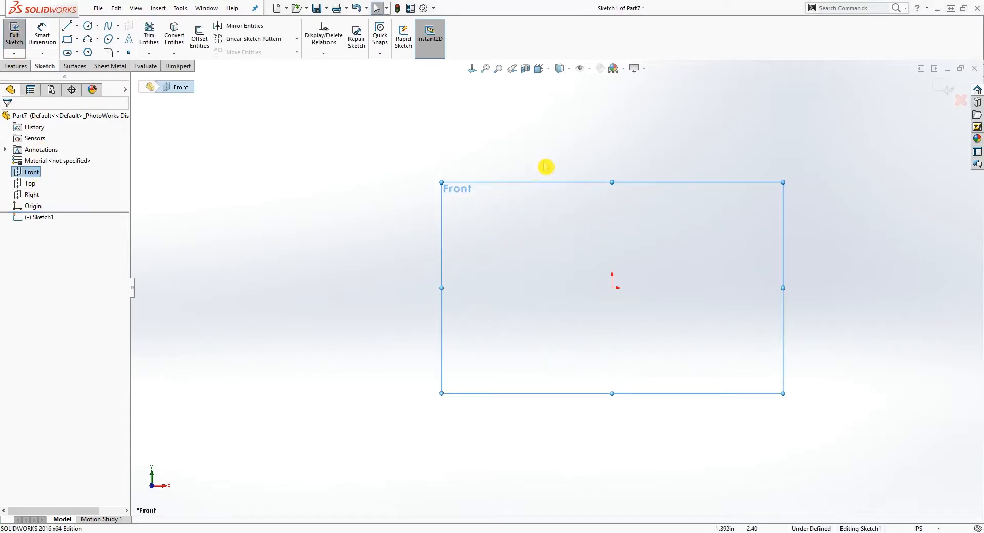
{"action": "scroll", "coordinate": [830, 307], "scroll_direction": "down", "scroll_amount": 2}
{"action": "scroll", "coordinate": [640, 282], "scroll_direction": "up", "scroll_amount": 2}
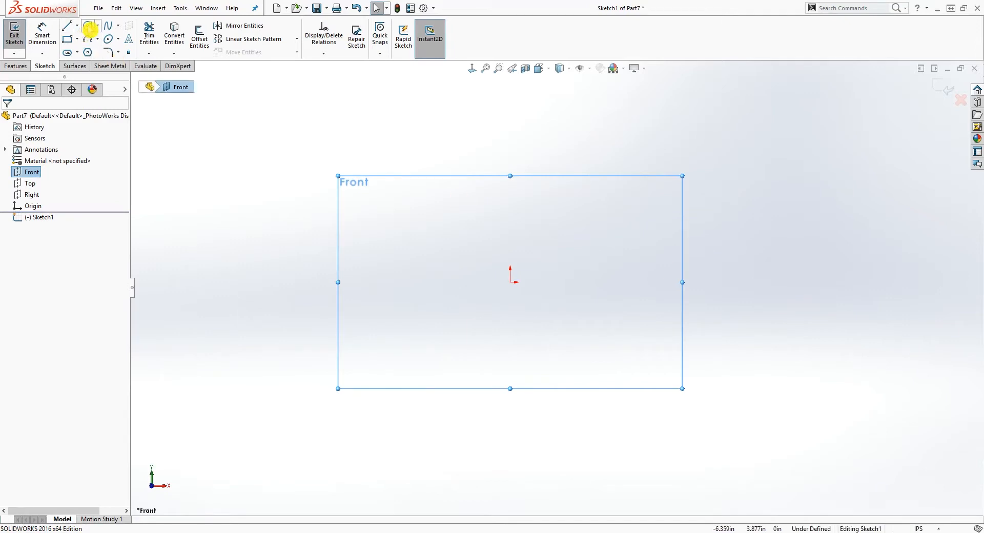
Sketch two concentric circles centred on the origin, the outer one with a radius of about 1.35 in
{"action": "left_click", "coordinate": [88, 25]}
{"action": "left_click_drag", "start_coordinate": [510, 283], "coordinate": [523, 253]}
{"action": "left_click", "coordinate": [510, 282]}
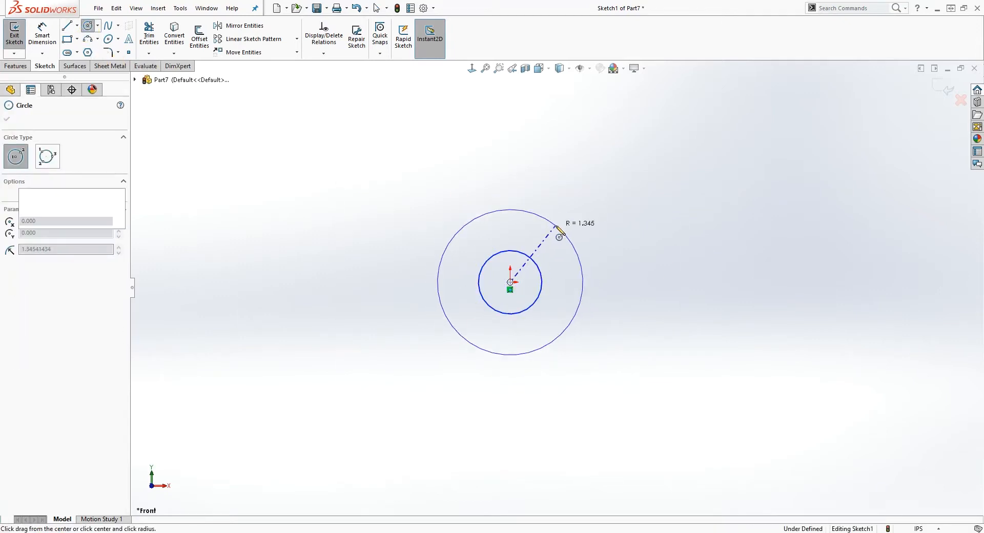
{"action": "left_click", "coordinate": [556, 226]}
Sketch a vertical line about 4.87 in long just left of the outer circle, running down from roughly the origin's height
{"action": "key", "text": "l"}
{"action": "scroll", "coordinate": [569, 328], "scroll_direction": "up", "scroll_amount": 2}
{"action": "scroll", "coordinate": [661, 358], "scroll_direction": "down", "scroll_amount": 3}
{"action": "scroll", "coordinate": [633, 348], "scroll_direction": "up", "scroll_amount": 3}
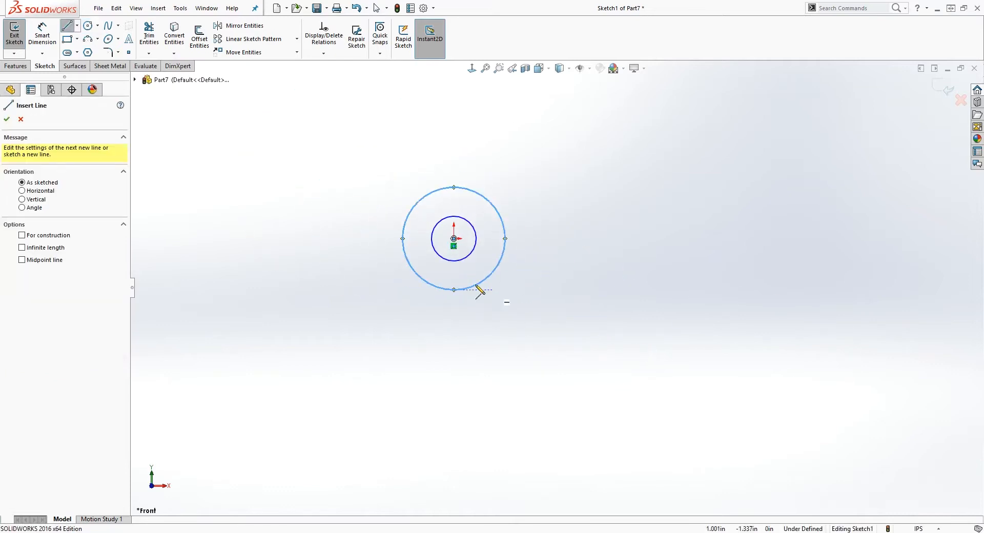
{"action": "left_click", "coordinate": [392, 235]}
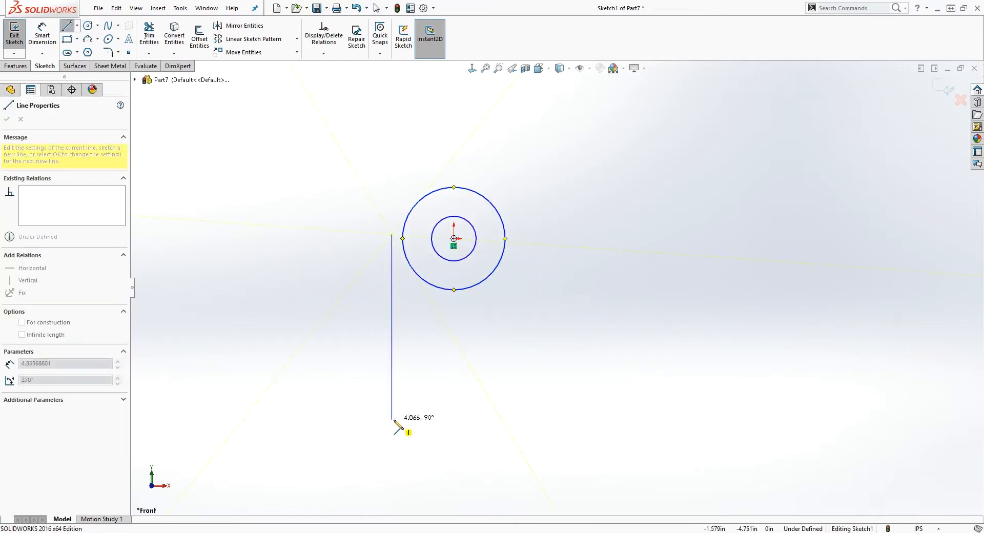
{"action": "left_click", "coordinate": [392, 419]}
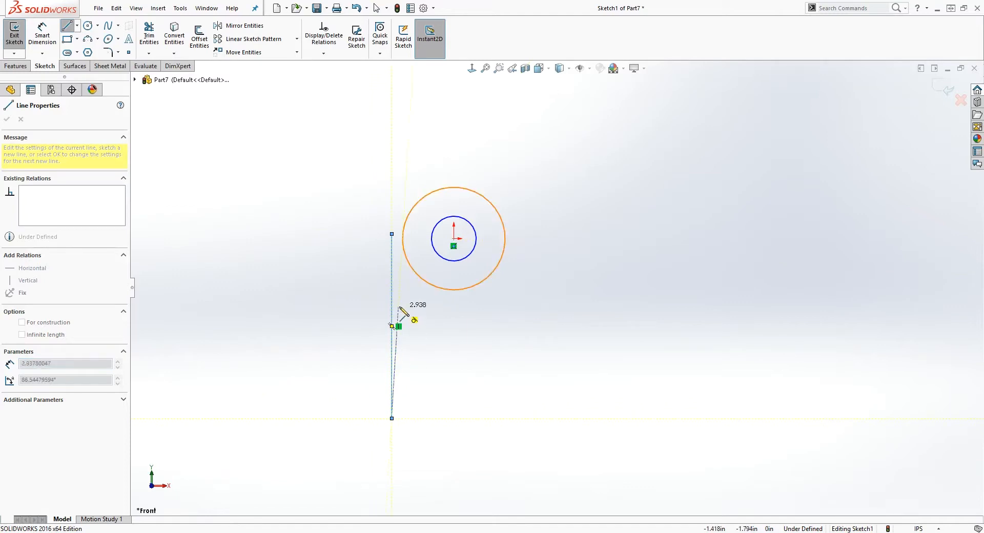
{"action": "key", "text": "Escape"}
{"action": "key", "text": "Escape"}
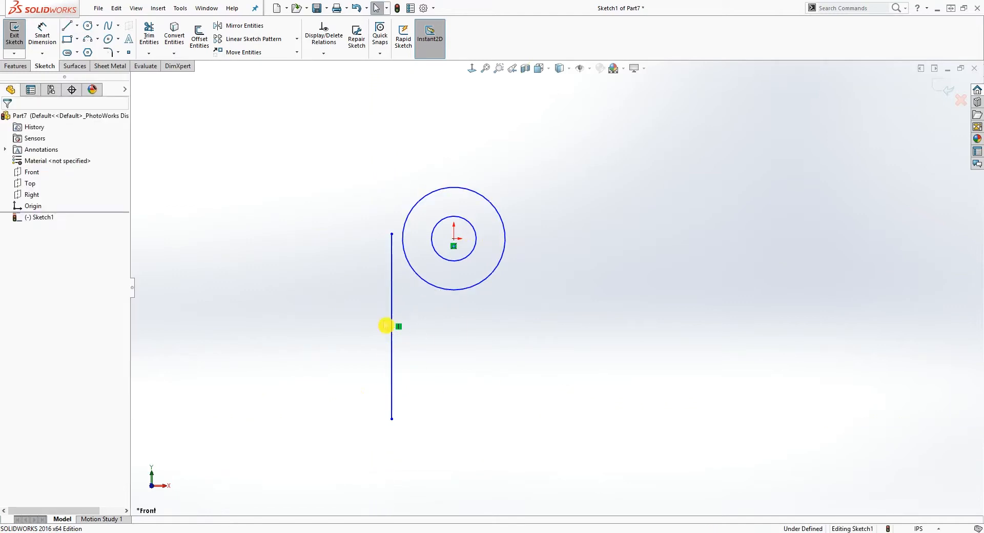
Make the vertical line and the outer circle tangent
{"action": "left_click", "coordinate": [392, 300]}
{"action": "left_click", "coordinate": [411, 273], "text": "ctrl"}
{"action": "left_click", "coordinate": [74, 284]}
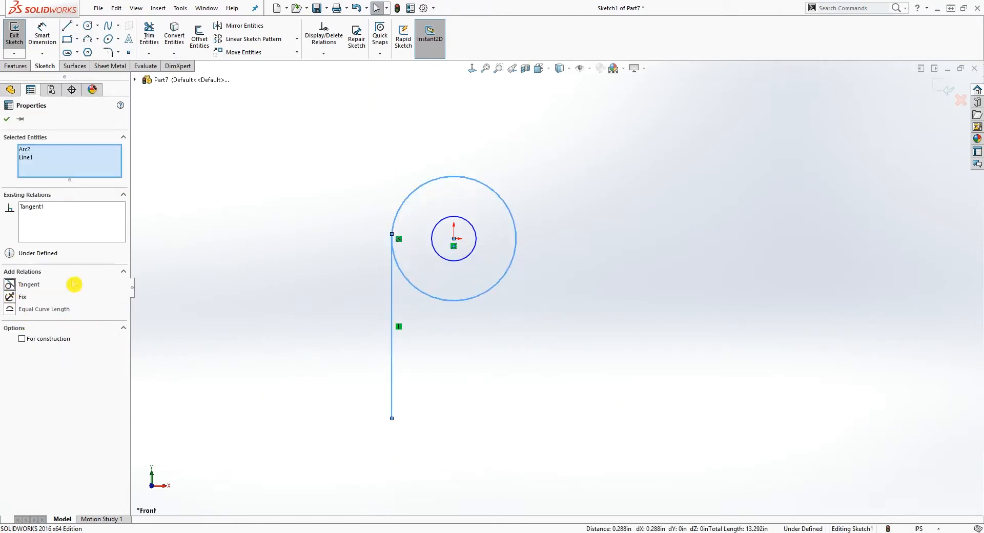
Dimension the outer circle's diameter as 1 in
{"action": "right_click_drag", "start_coordinate": [551, 357], "coordinate": [507, 209]}
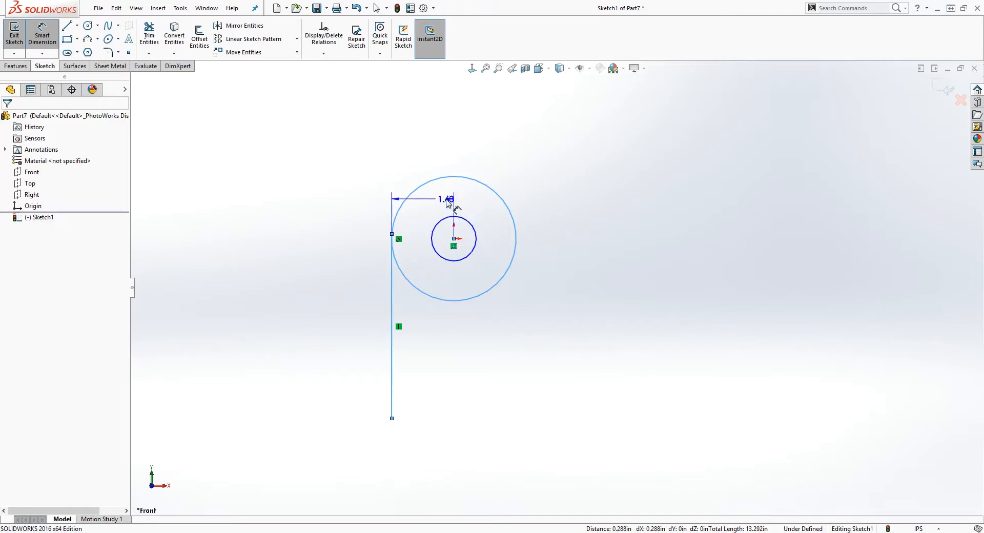
{"action": "key", "text": "Escape"}
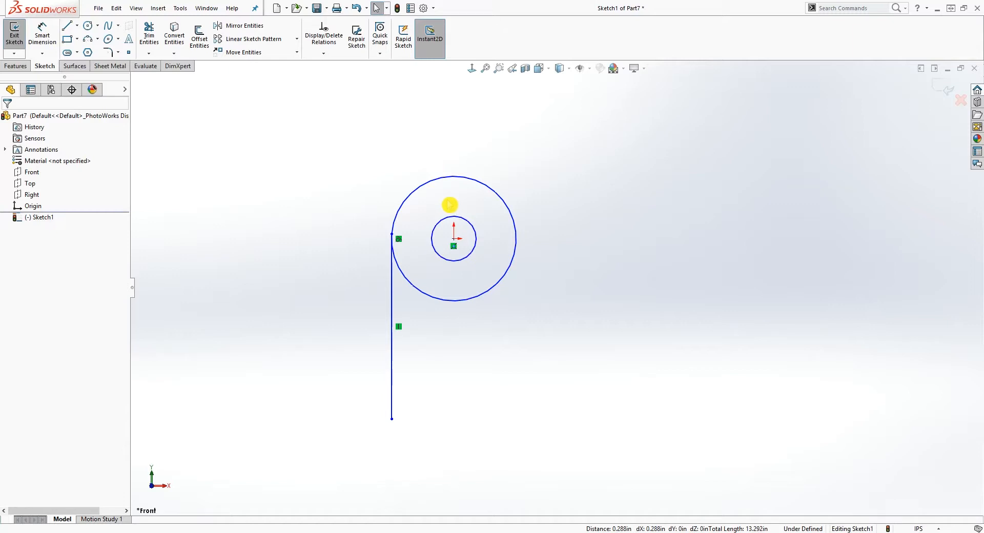
{"action": "right_click_drag", "start_coordinate": [529, 386], "coordinate": [538, 123]}
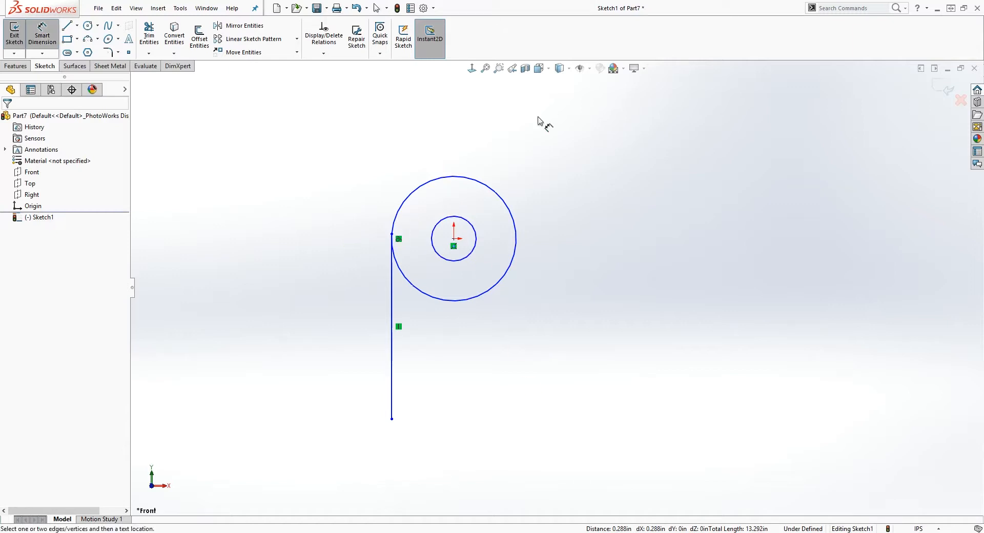
{"action": "left_click", "coordinate": [495, 195]}
{"action": "left_click", "coordinate": [589, 154]}
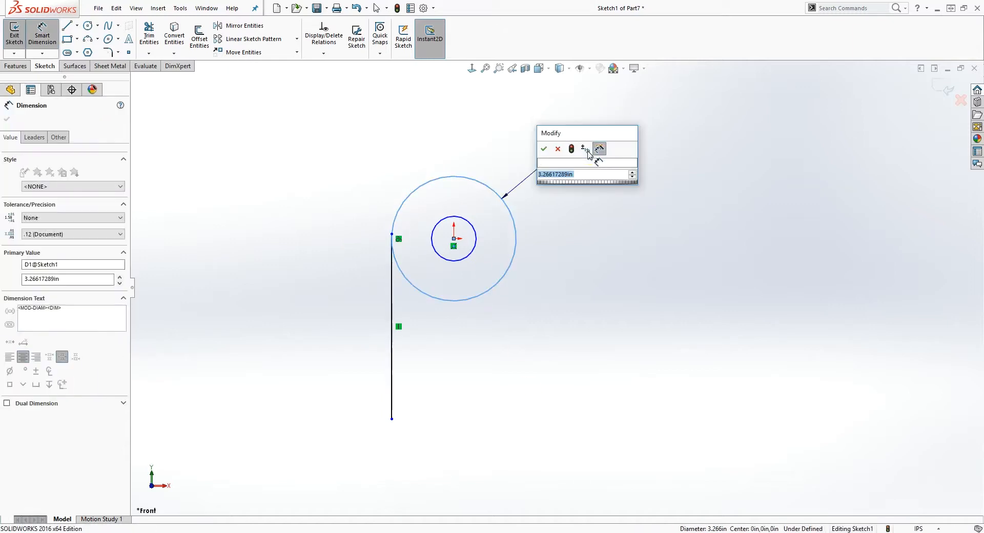
{"action": "type", "text": "1"}
{"action": "key", "text": "Return"}
{"action": "key", "text": "Escape"}
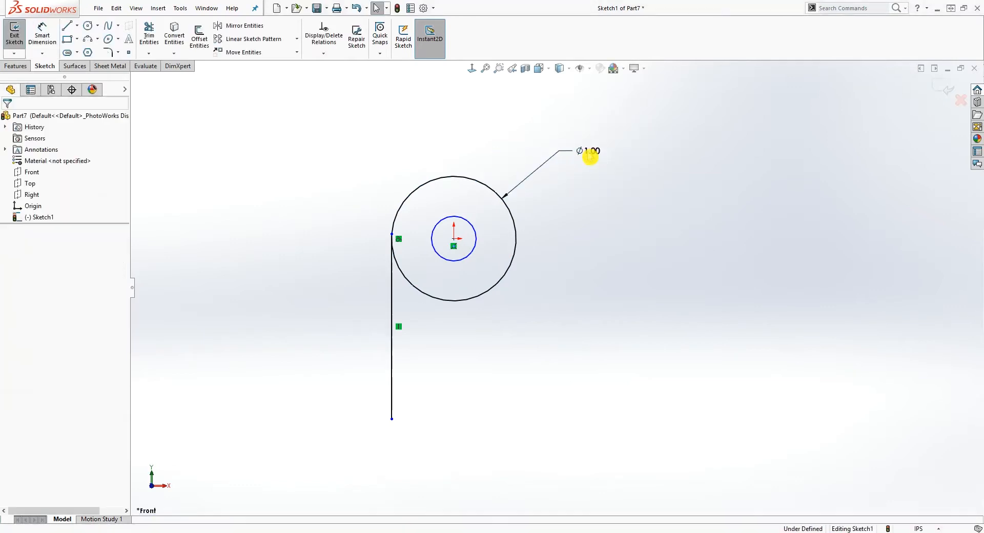
Dimension the inner circle's diameter as .35 in
{"action": "right_click_drag", "start_coordinate": [604, 318], "coordinate": [550, 225]}
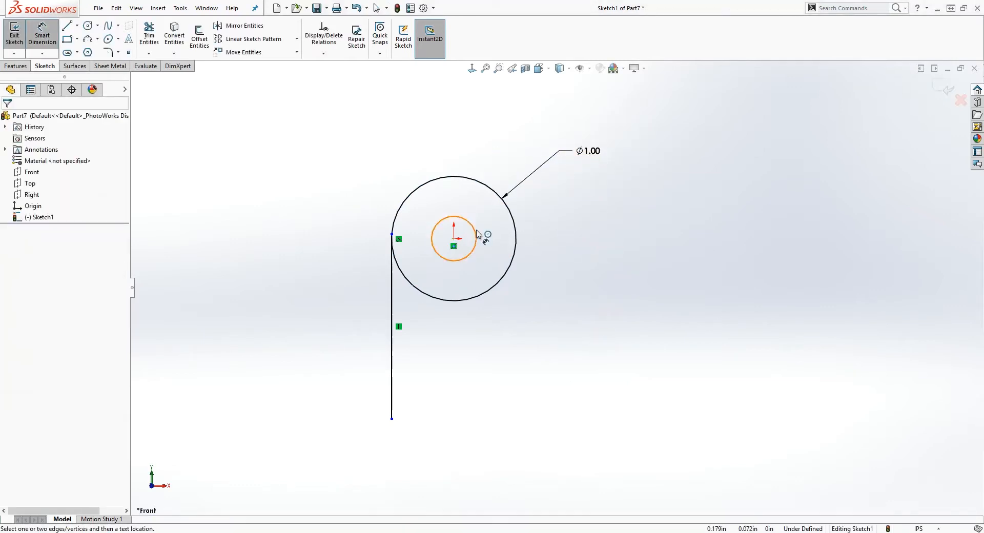
{"action": "left_click", "coordinate": [453, 221]}
{"action": "left_click", "coordinate": [315, 171]}
{"action": "type", "text": ".35"}
{"action": "key", "text": "Return"}
{"action": "key", "text": "Escape"}
Extend the vertical line's upper end above the tangent point and trim off the part above the outer circle's tangency
{"action": "left_click", "coordinate": [408, 238]}
{"action": "left_click_drag", "start_coordinate": [392, 235], "coordinate": [395, 160]}
{"action": "left_click", "coordinate": [149, 36]}
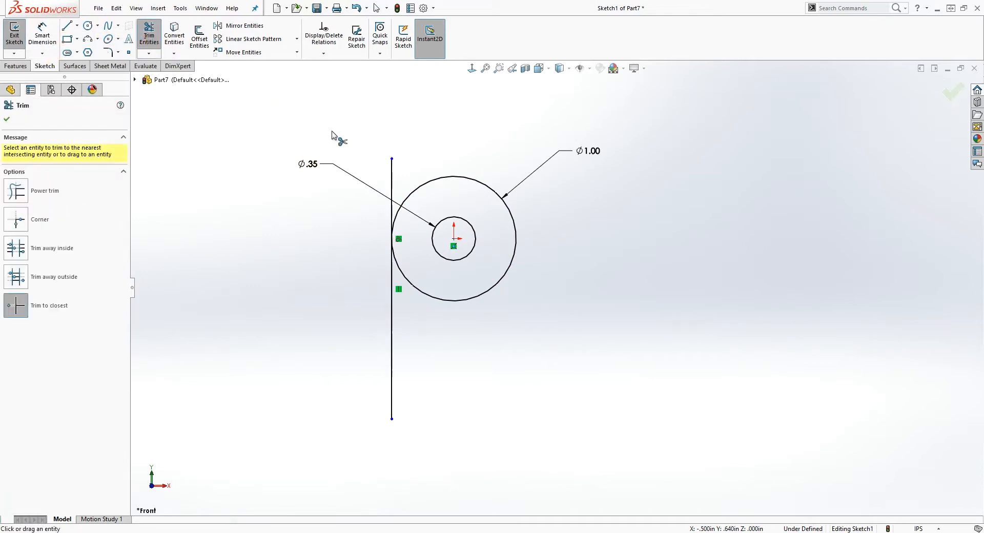
{"action": "left_click", "coordinate": [394, 186]}
{"action": "key", "text": "Escape"}
Sketch a vertical line about 1.54 in long downward from the origin and convert it to construction geometry
{"action": "key", "text": "l"}
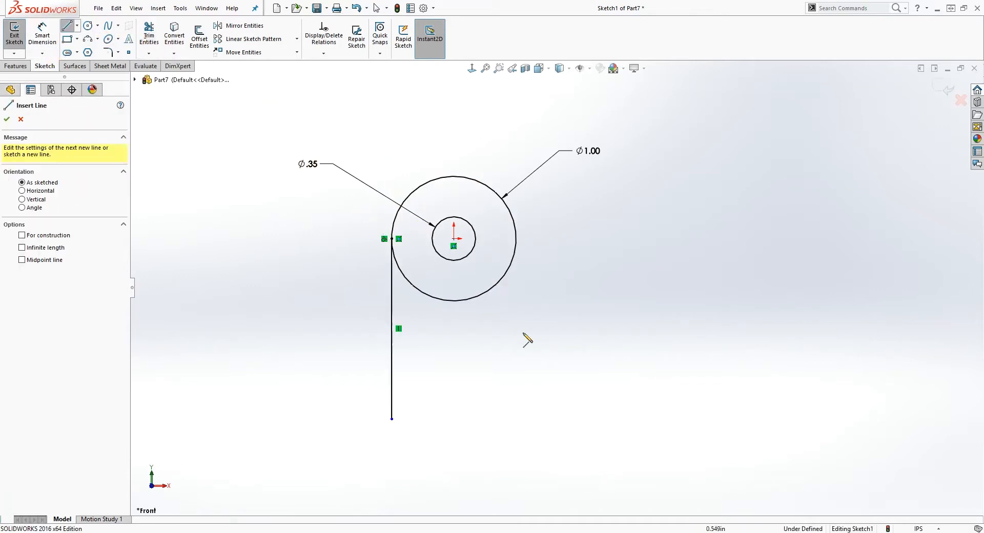
{"action": "left_click", "coordinate": [454, 239]}
{"action": "scroll", "coordinate": [451, 421], "scroll_direction": "up", "scroll_amount": 1}
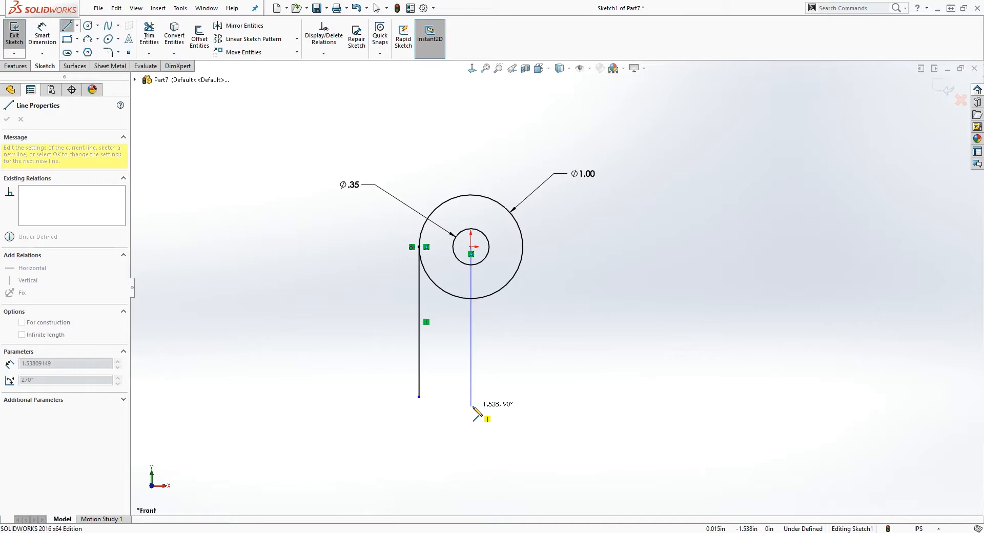
{"action": "left_click", "coordinate": [471, 407]}
{"action": "key", "text": "Escape"}
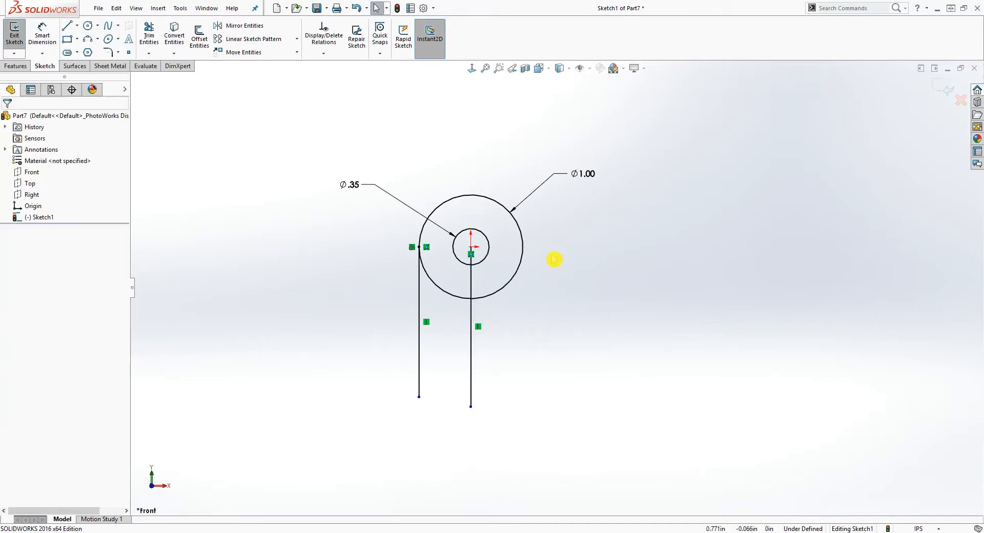
{"action": "left_click", "coordinate": [470, 331]}
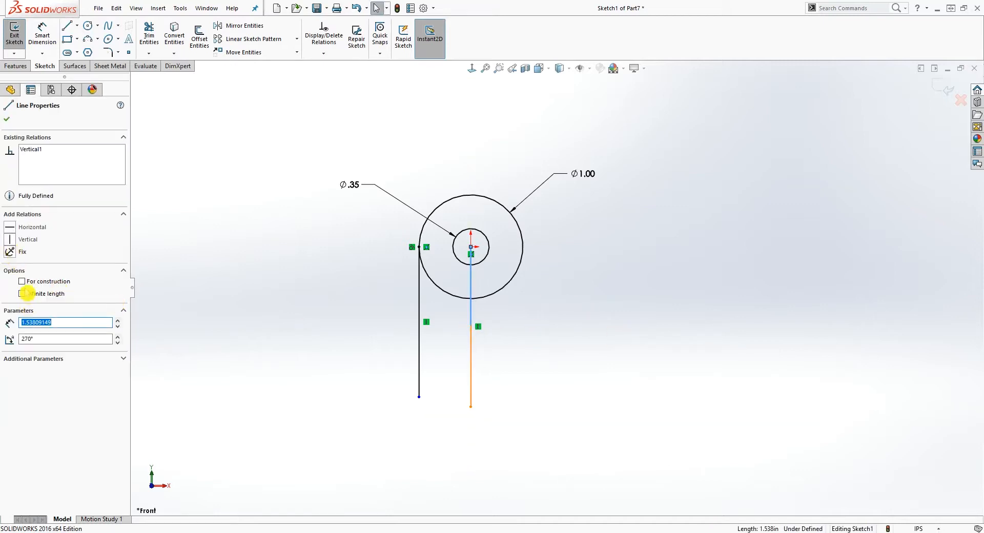
{"action": "left_click", "coordinate": [23, 281]}
{"action": "left_click", "coordinate": [603, 295]}
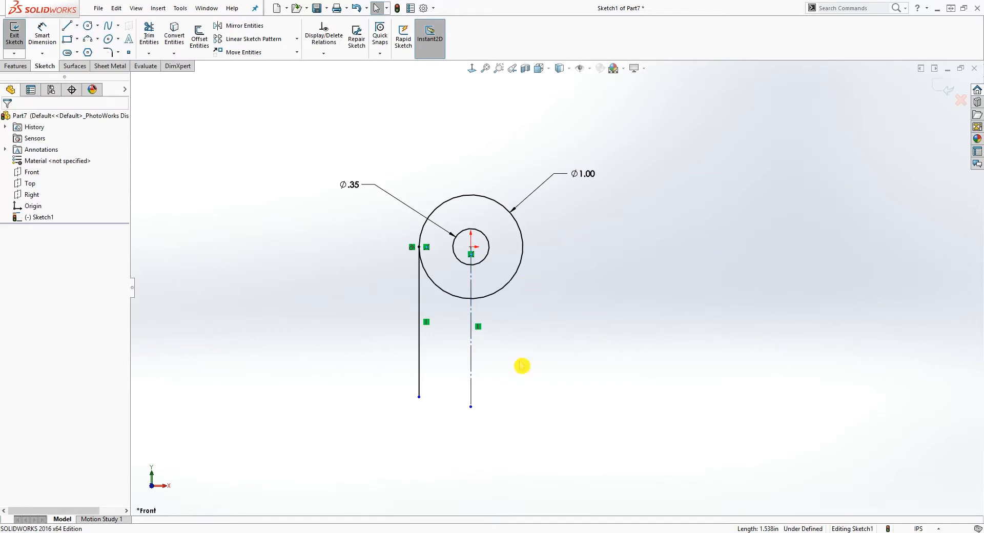
{"action": "right_click_drag", "start_coordinate": [524, 419], "coordinate": [538, 200]}
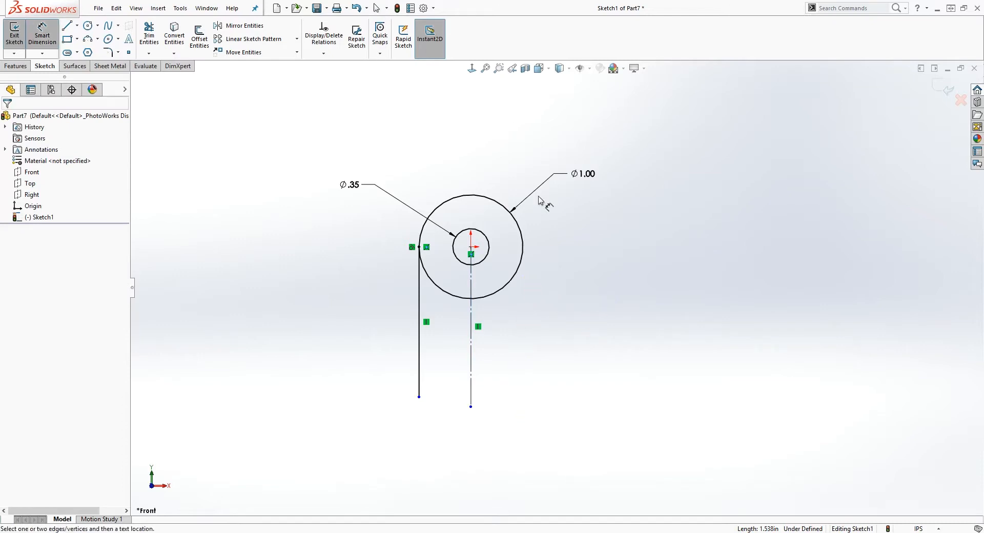
{"action": "left_click", "coordinate": [471, 247]}
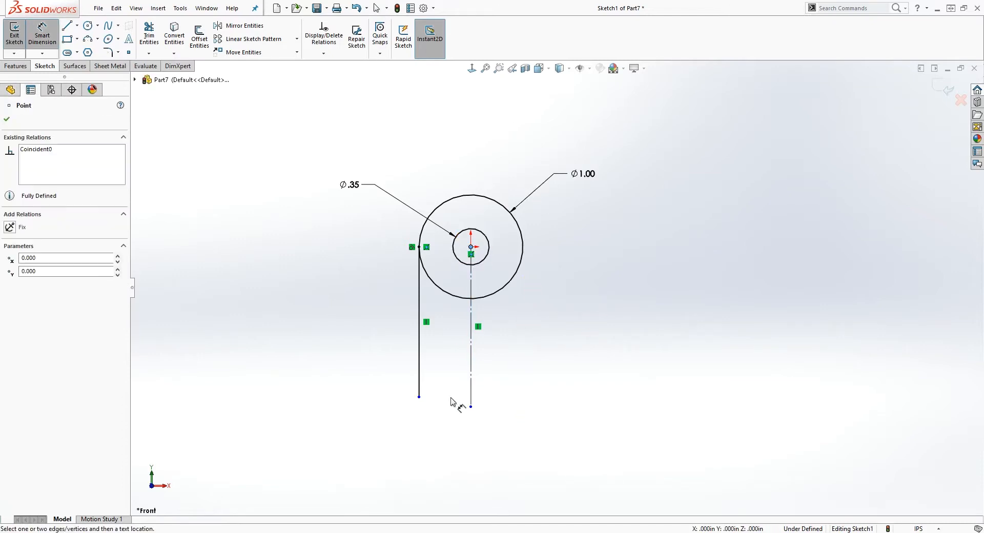
{"action": "left_click", "coordinate": [469, 353]}
{"action": "key", "text": "Escape"}
{"action": "key", "text": "Escape"}
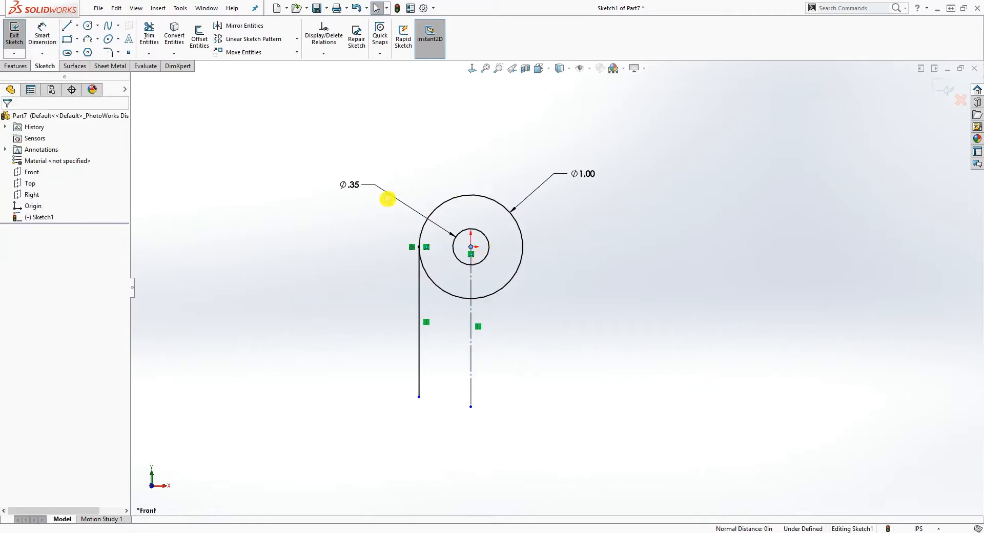
Dimension the distance from the origin to the construction line's lower endpoint as 3.39 in
{"action": "left_click", "coordinate": [42, 31]}
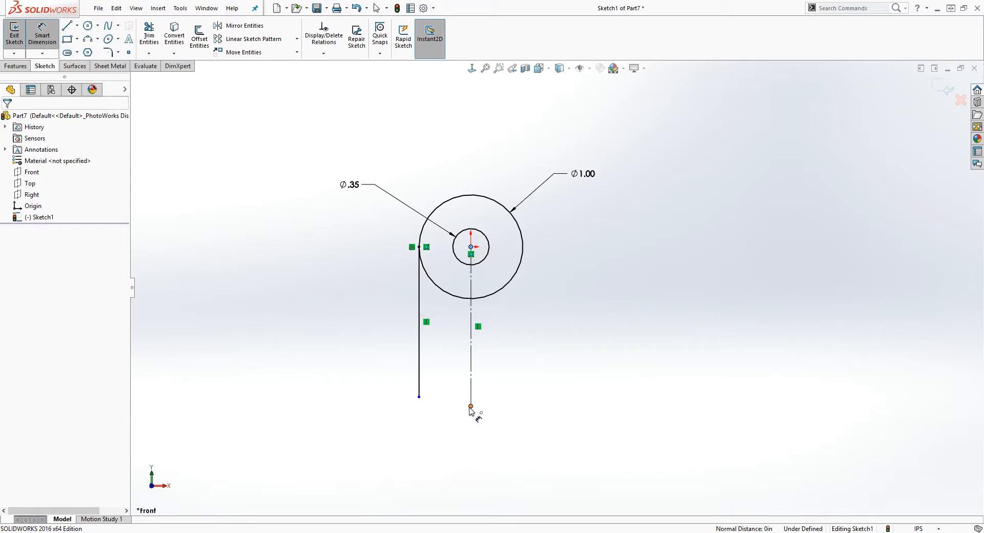
{"action": "left_click", "coordinate": [471, 407]}
{"action": "left_click", "coordinate": [471, 247]}
{"action": "left_click", "coordinate": [270, 310]}
{"action": "type", "text": "3"}
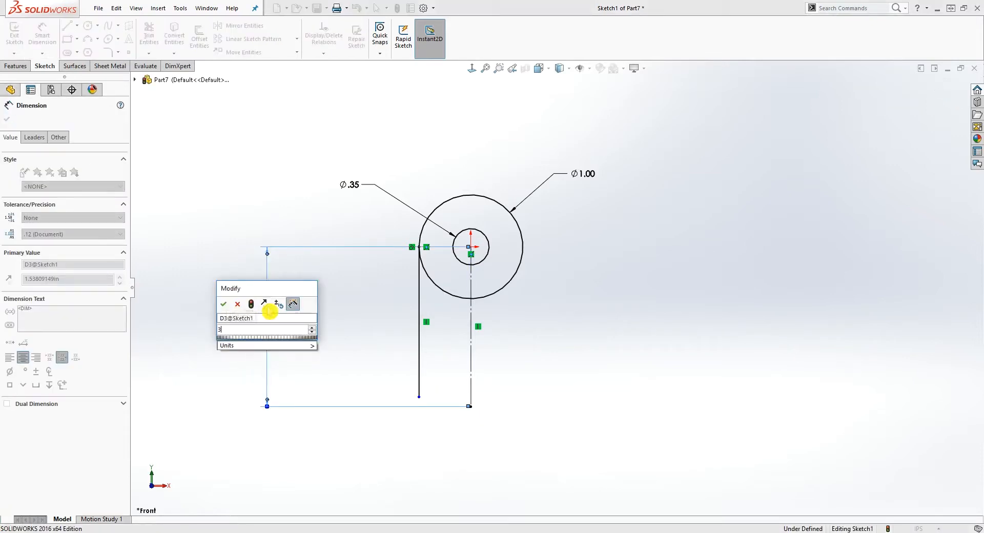
{"action": "type", "text": ".39"}
{"action": "key", "text": "Return"}
{"action": "scroll", "coordinate": [539, 277], "scroll_direction": "up", "scroll_amount": 5}
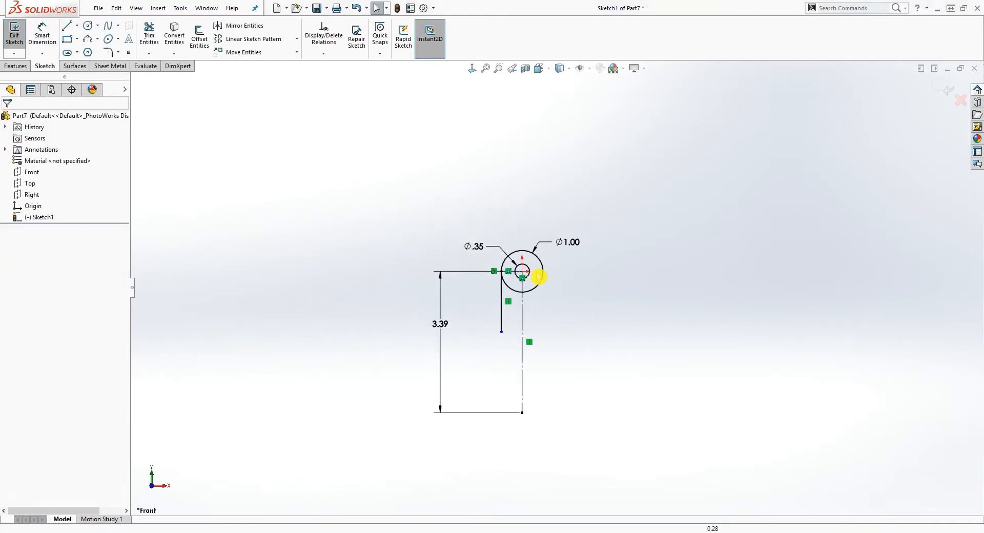
Lengthen the left vertical line downward and align its lower endpoint horizontally with the construction line's lower endpoint
{"action": "scroll", "coordinate": [583, 340], "scroll_direction": "down", "scroll_amount": 2}
{"action": "left_click_drag", "start_coordinate": [473, 314], "coordinate": [474, 403]}
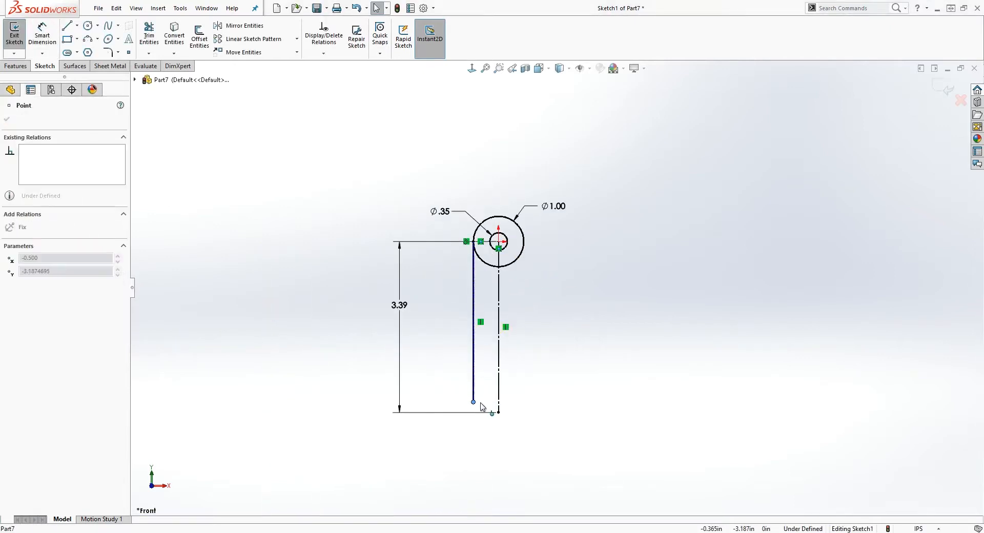
{"action": "left_click", "coordinate": [498, 413], "text": "ctrl"}
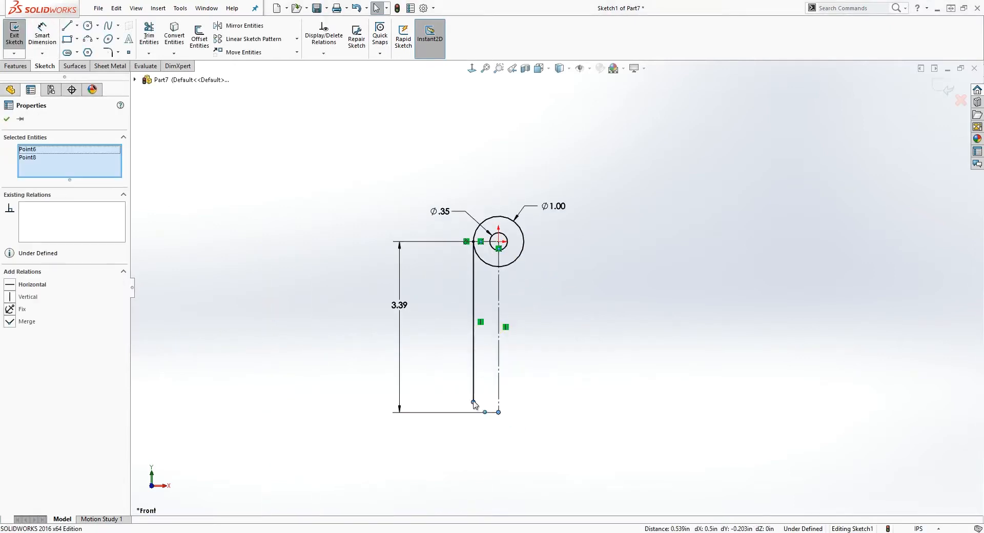
{"action": "left_click", "coordinate": [473, 402], "text": "ctrl"}
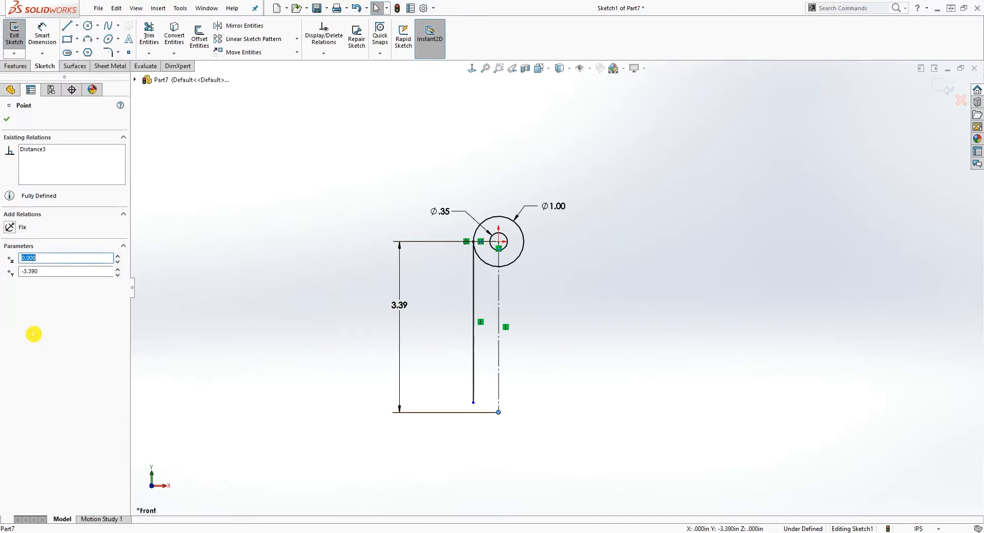
{"action": "left_click", "coordinate": [474, 403], "text": "ctrl"}
{"action": "left_click", "coordinate": [16, 285]}
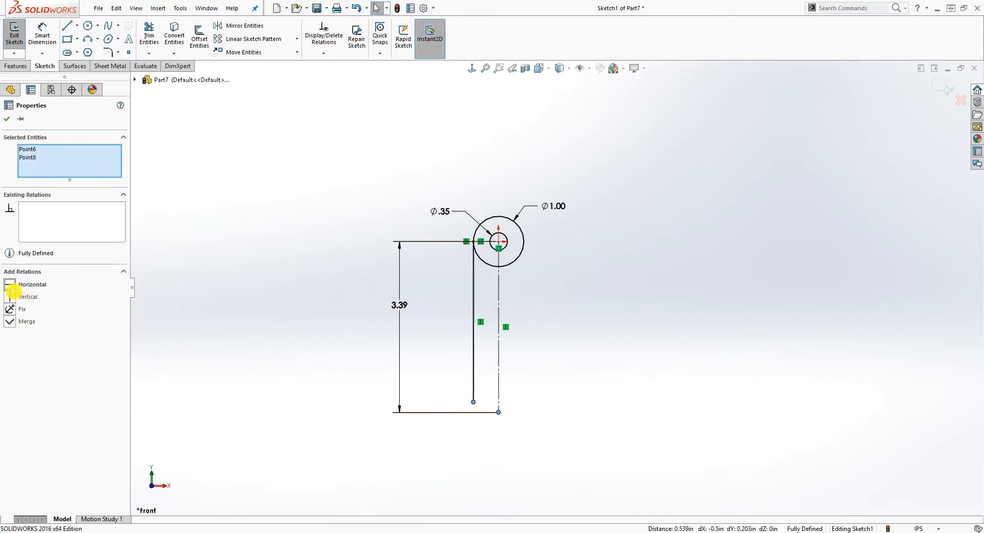
{"action": "left_click", "coordinate": [573, 404]}
Sketch a vertical line below the outer circle, about 0.41 in to the right of the construction line
{"action": "scroll", "coordinate": [573, 381], "scroll_direction": "down", "scroll_amount": 1}
{"action": "middle_click_drag", "start_coordinate": [574, 381], "coordinate": [567, 336], "text": "ctrl"}
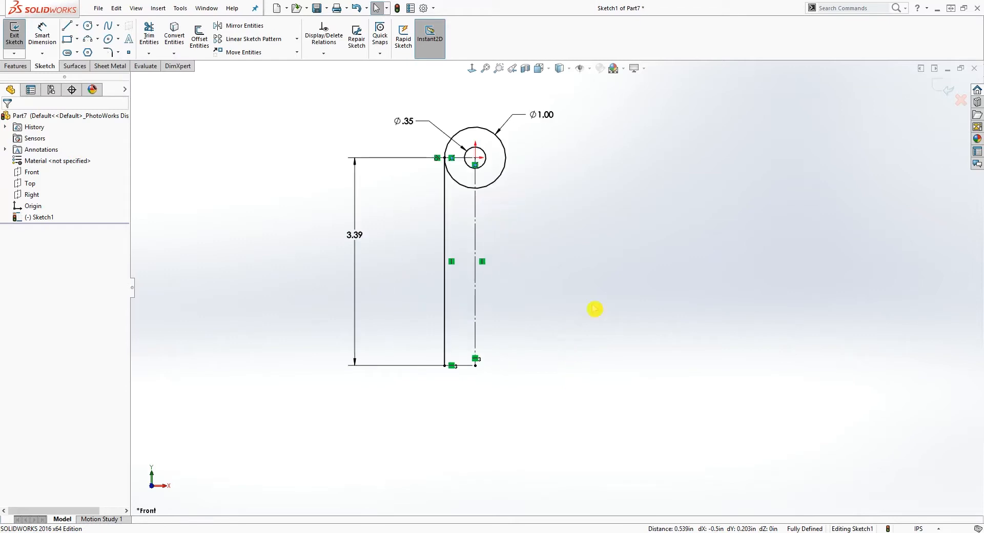
{"action": "right_click_drag", "start_coordinate": [595, 309], "coordinate": [415, 195]}
{"action": "left_click", "coordinate": [500, 200]}
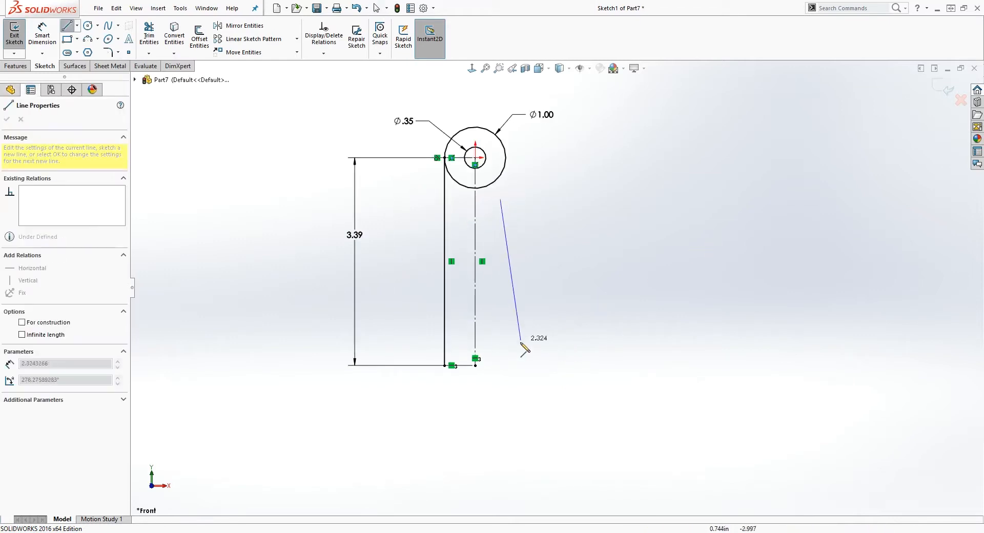
{"action": "left_click", "coordinate": [501, 362]}
{"action": "key", "text": "Escape"}
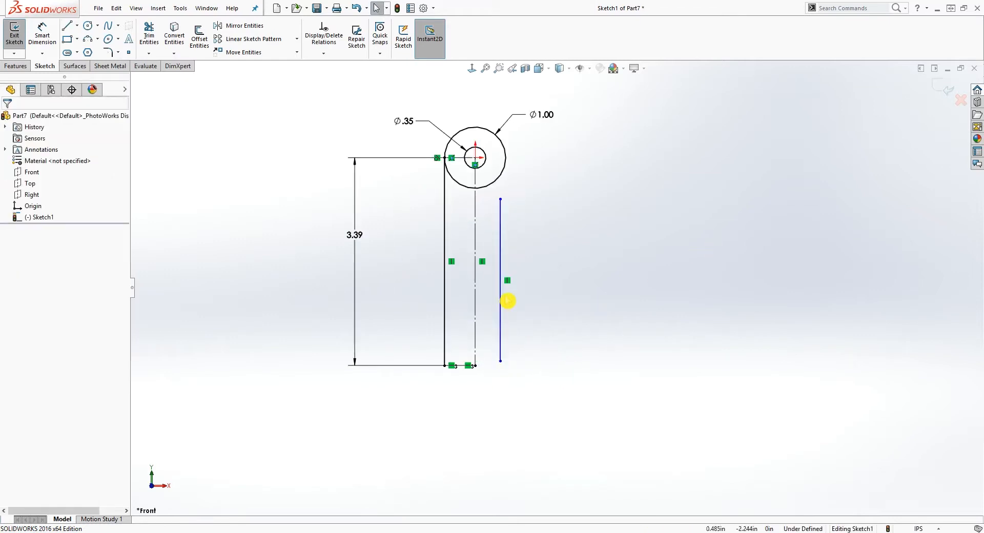
Make the two vertical side lines symmetric about the construction centreline
{"action": "left_click", "coordinate": [500, 296]}
{"action": "left_click", "coordinate": [476, 303], "text": "ctrl"}
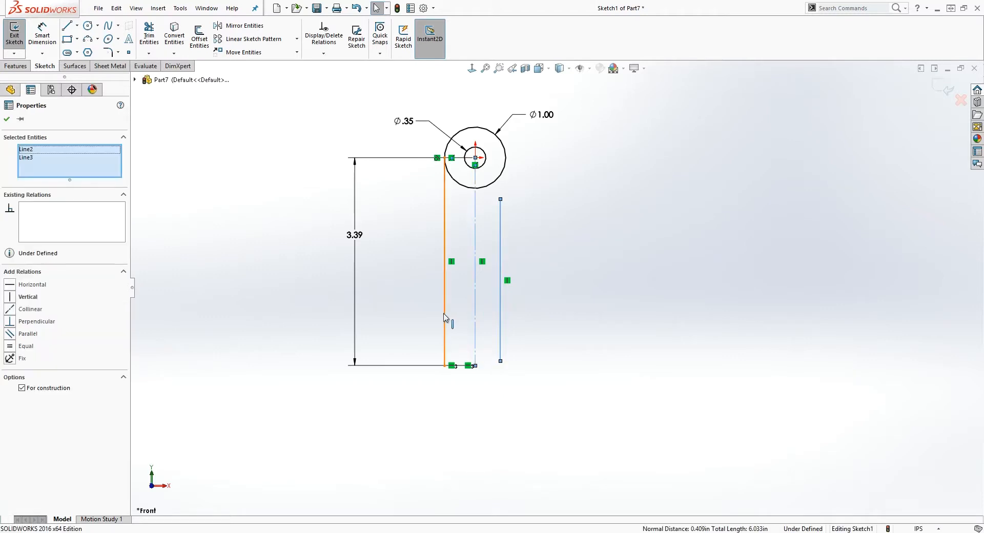
{"action": "left_click", "coordinate": [444, 311], "text": "ctrl"}
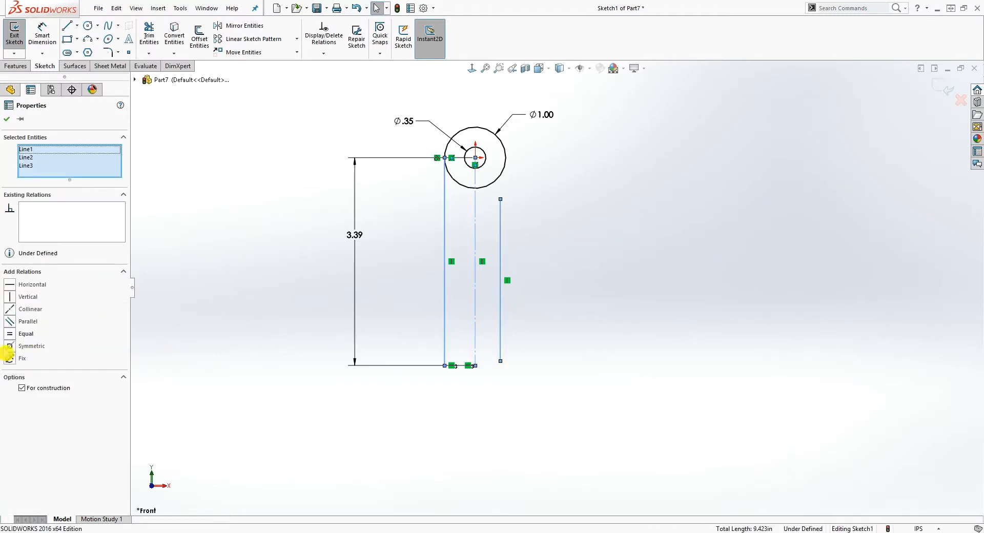
{"action": "left_click", "coordinate": [10, 346]}
{"action": "left_click", "coordinate": [504, 385]}
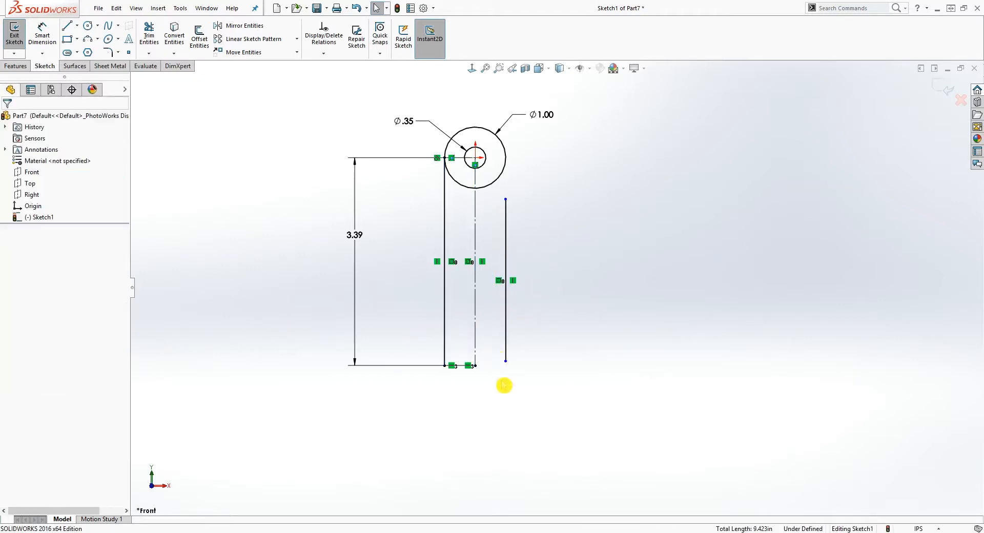
Align the right vertical line's lower endpoint horizontally with the construction line's lower endpoint
{"action": "left_click", "coordinate": [507, 362]}
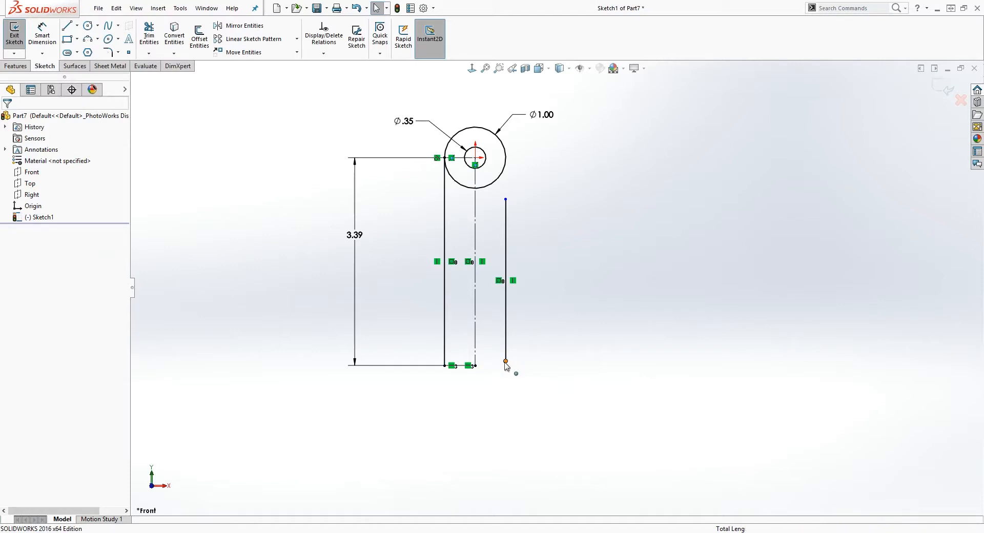
{"action": "left_click", "coordinate": [476, 365], "text": "ctrl"}
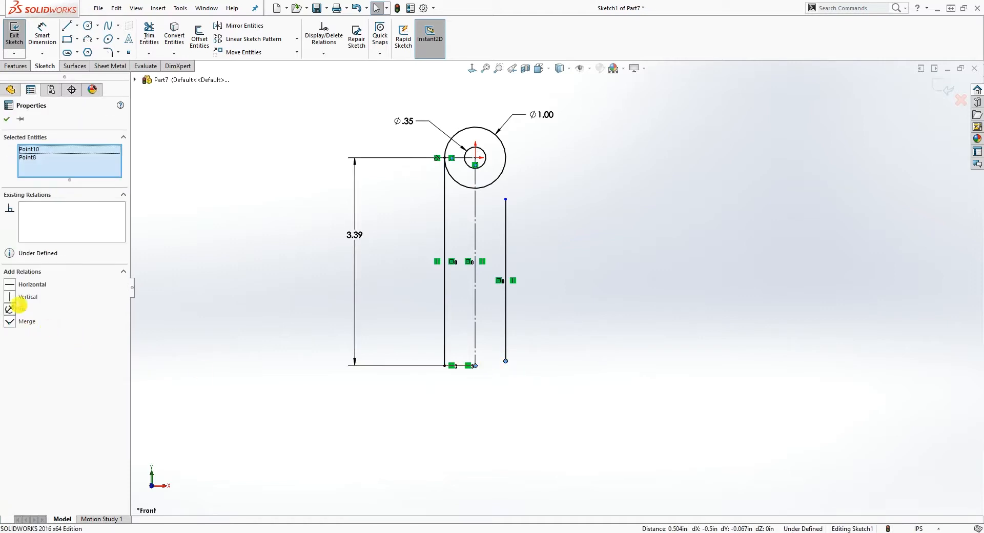
{"action": "left_click", "coordinate": [10, 285]}
{"action": "left_click", "coordinate": [617, 322]}
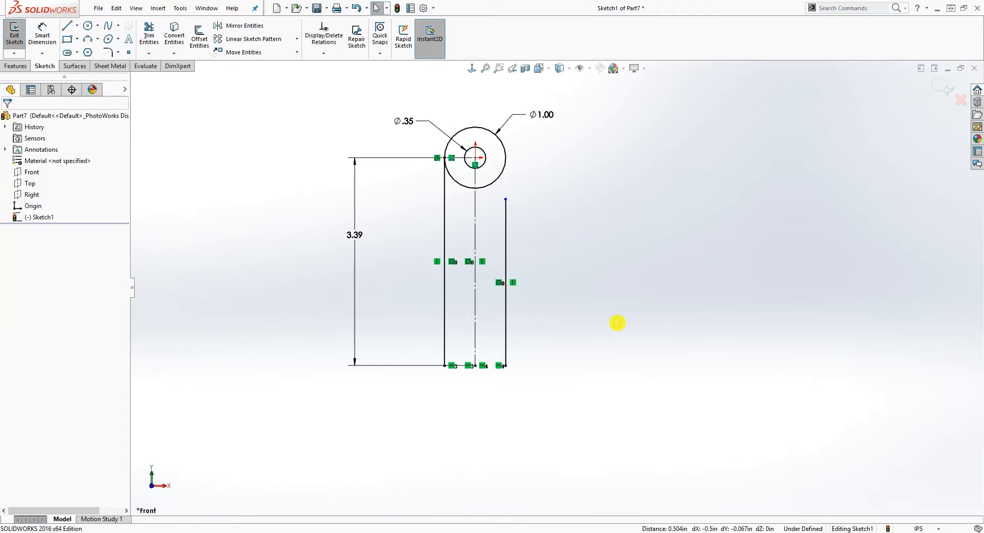
Sketch a three-point arc with a radius of about 0.51 in bulging downward between the side lines' lower endpoints
{"action": "left_click", "coordinate": [88, 39]}
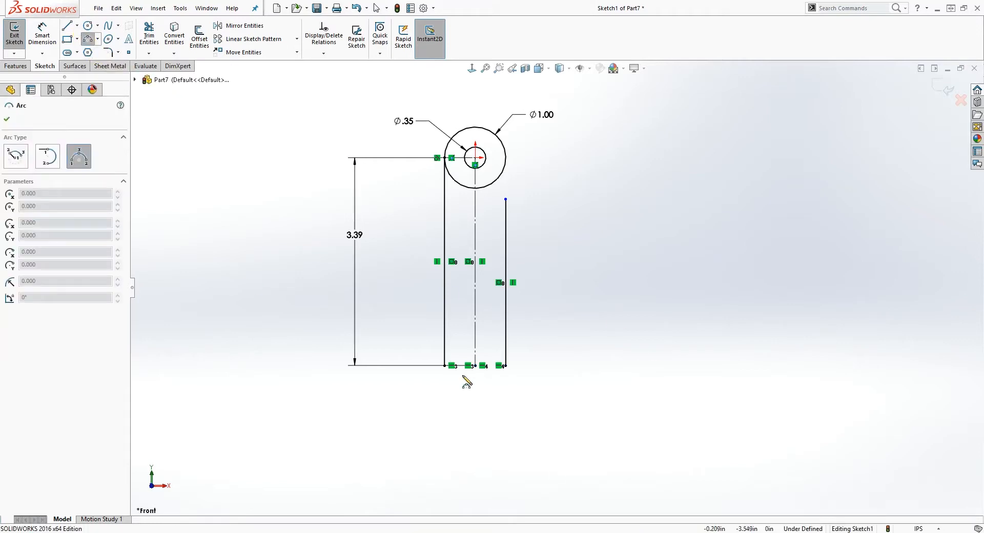
{"action": "left_click", "coordinate": [445, 365]}
{"action": "left_click", "coordinate": [506, 366]}
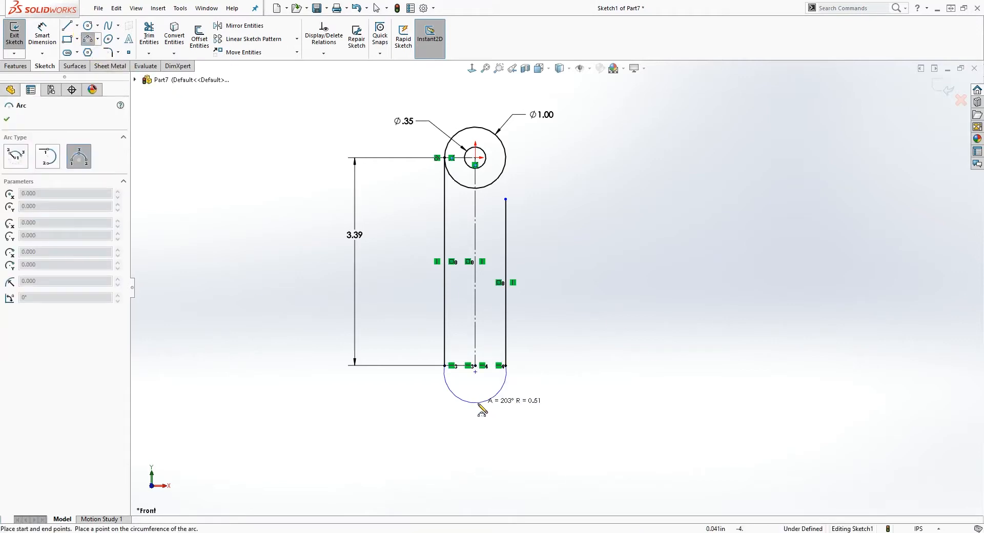
{"action": "left_click", "coordinate": [480, 404]}
{"action": "key", "text": "Escape"}
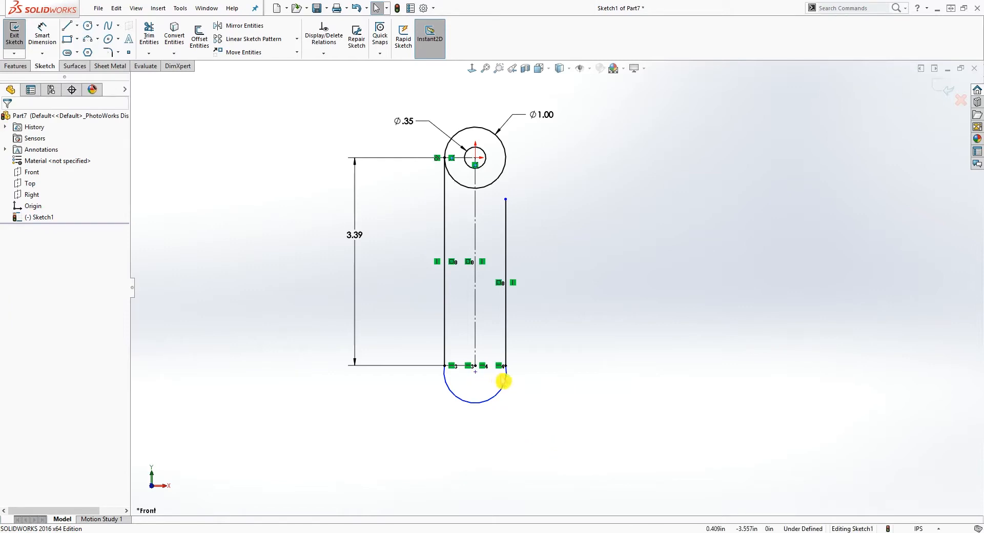
Make the bottom arc tangent to the right vertical line
{"action": "left_click", "coordinate": [506, 382]}
{"action": "left_click", "coordinate": [506, 347], "text": "ctrl"}
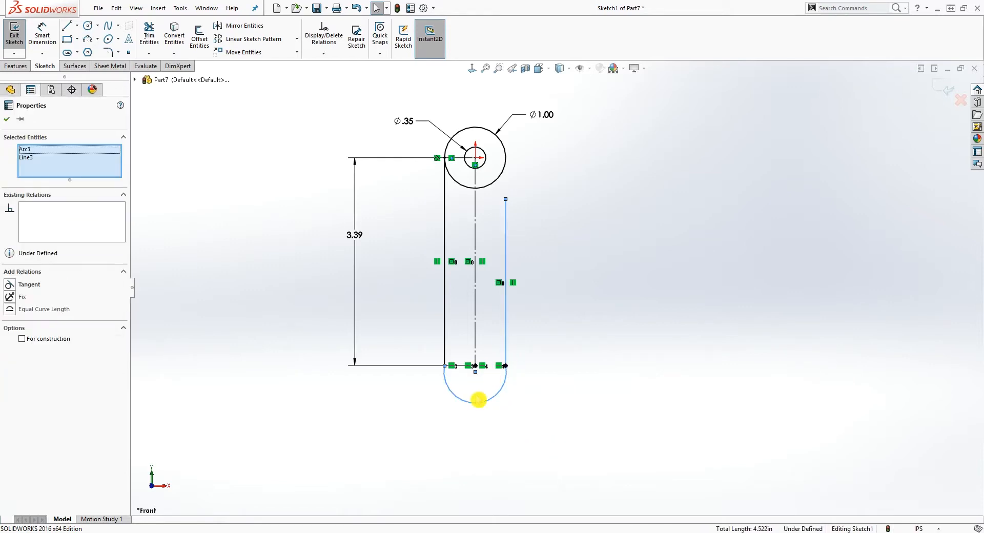
{"action": "left_click", "coordinate": [11, 286]}
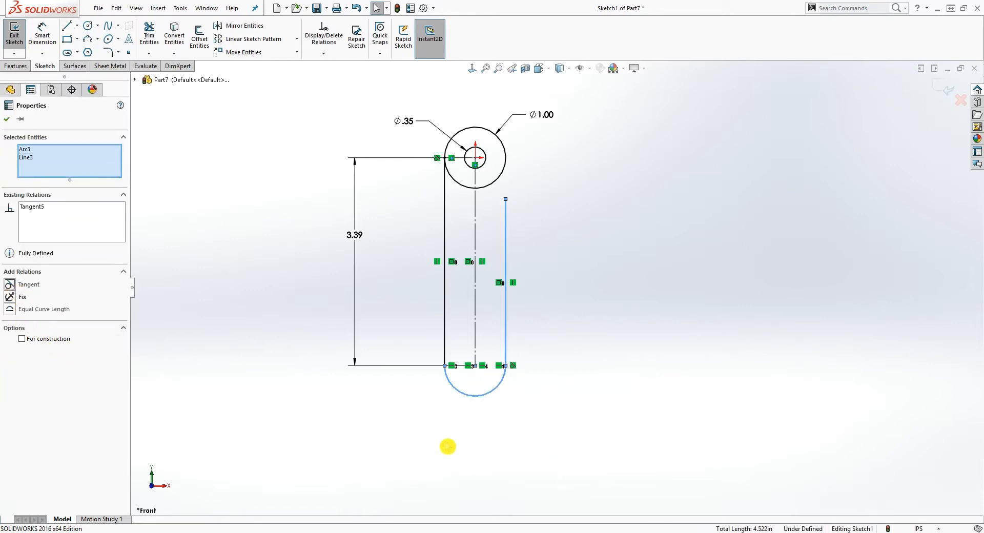
{"action": "left_click", "coordinate": [587, 420]}
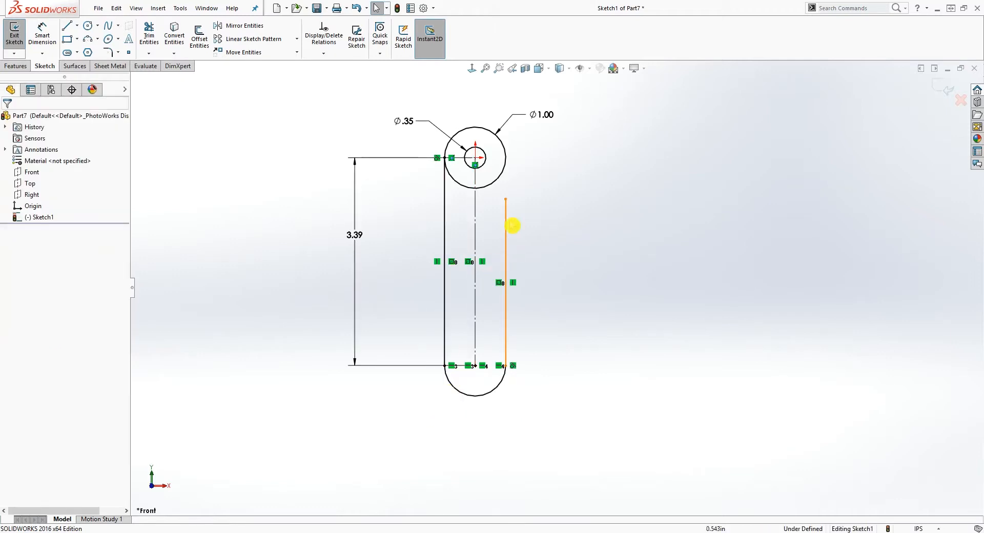
Sketch a line starting tangent to the outer circle near its top and sloping gently down to the right
{"action": "scroll", "coordinate": [494, 208], "scroll_direction": "down", "scroll_amount": 3}
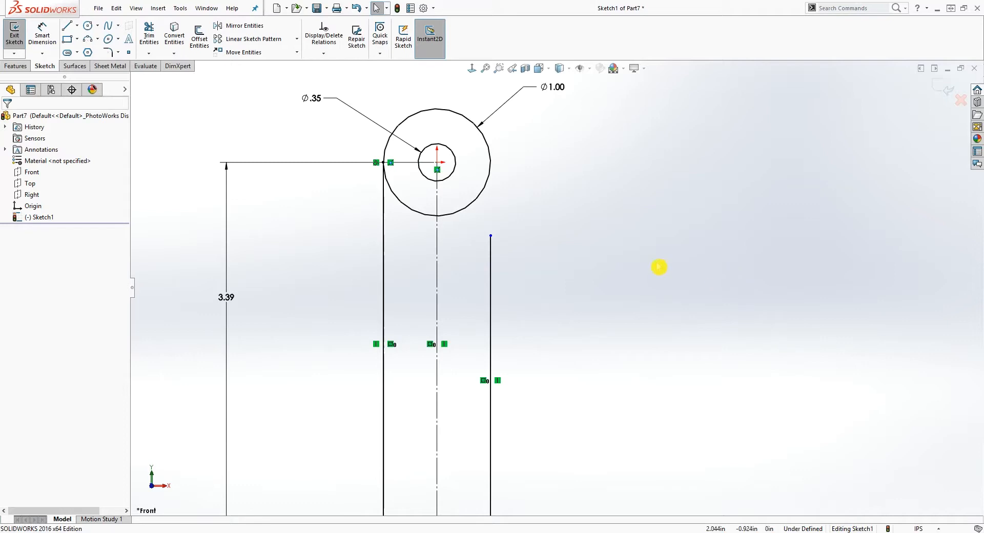
{"action": "key", "text": "l"}
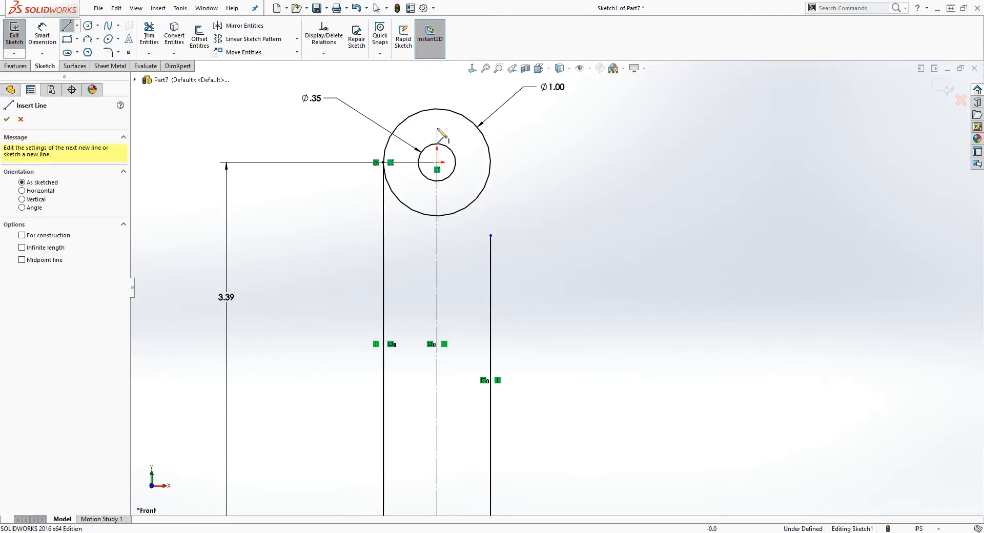
{"action": "left_click", "coordinate": [452, 111]}
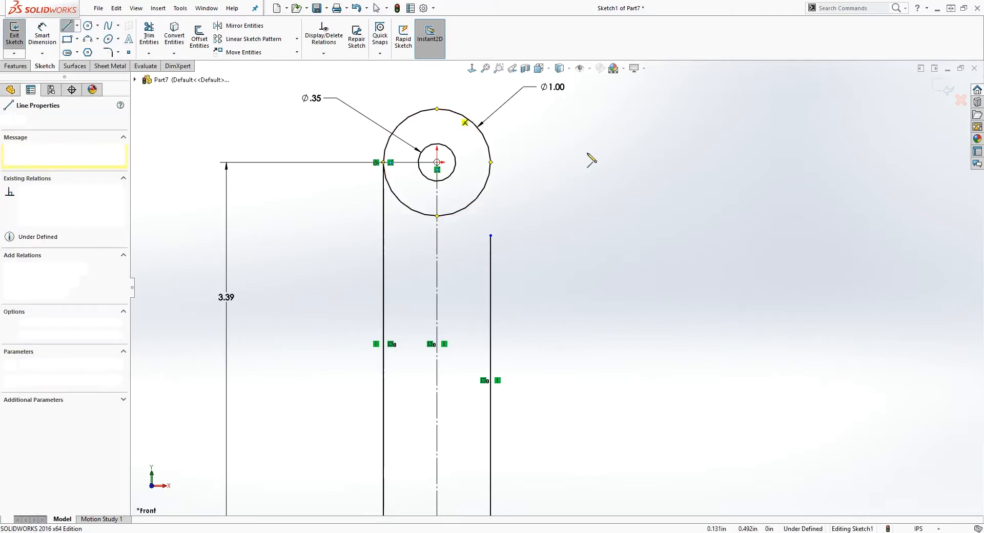
{"action": "left_click", "coordinate": [627, 156]}
{"action": "key", "text": "Escape"}
Sketch a circle with a radius of about 0.115 in below the free end of the sloping line
{"action": "left_click", "coordinate": [87, 26]}
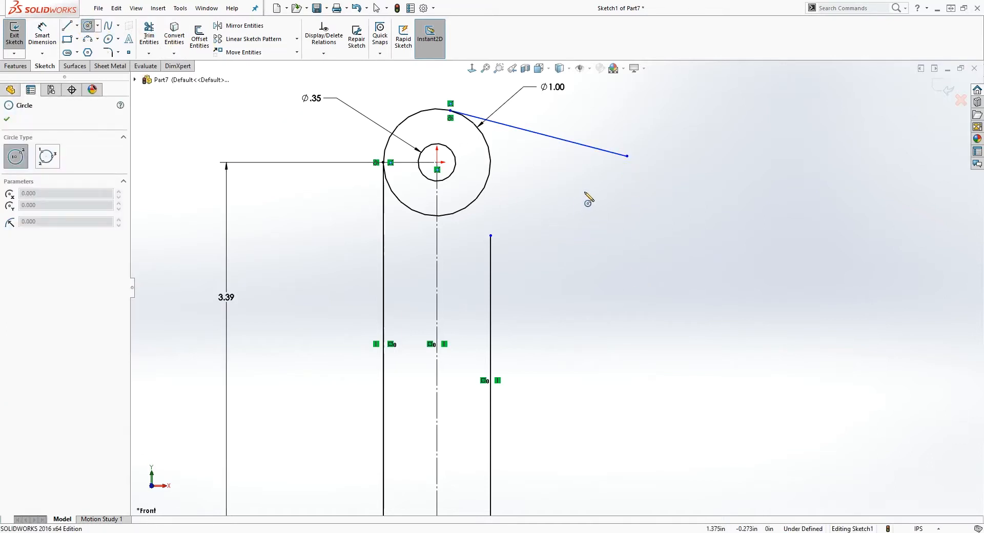
{"action": "left_click", "coordinate": [602, 188]}
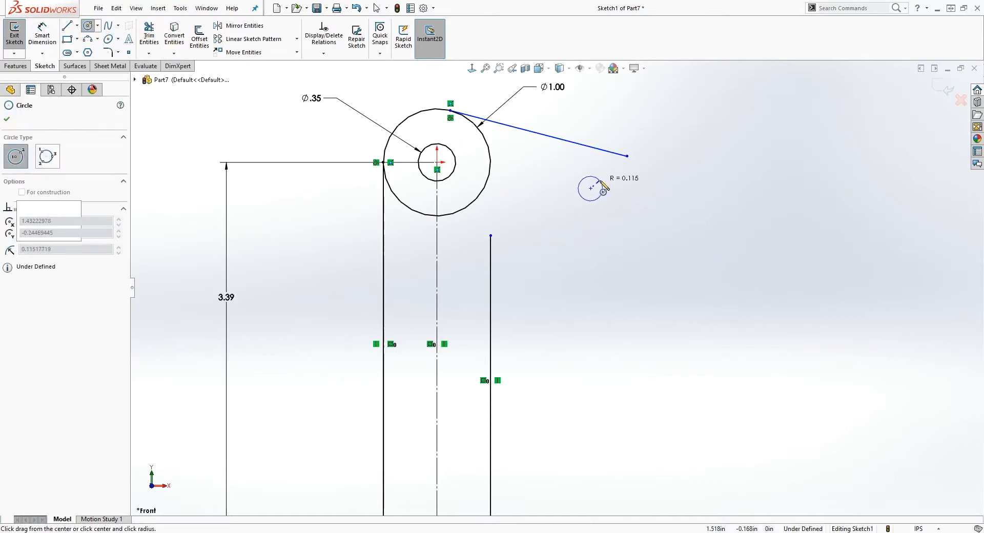
{"action": "key", "text": "Escape"}
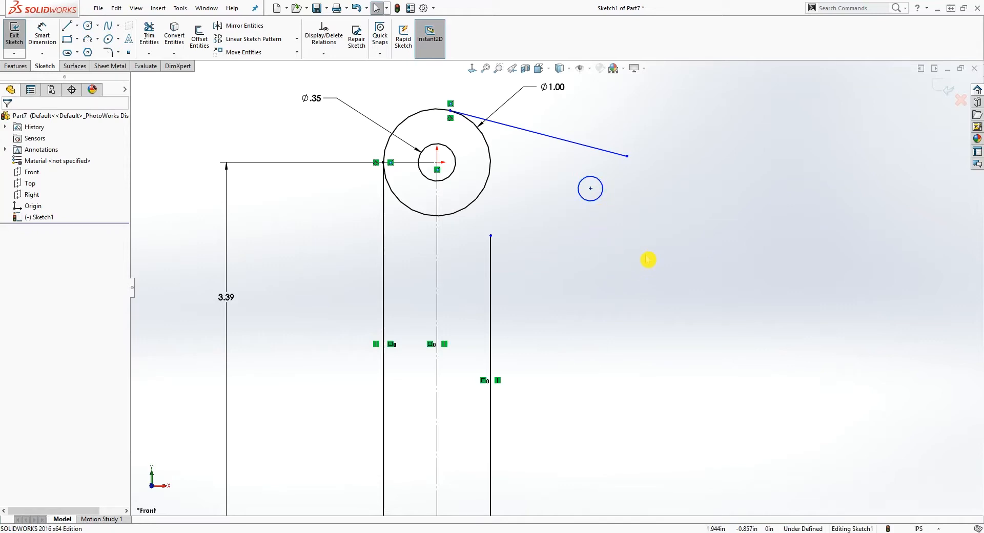
Place a sketch point at the midpoint of the bottom arc
{"action": "scroll", "coordinate": [619, 352], "scroll_direction": "up", "scroll_amount": 3}
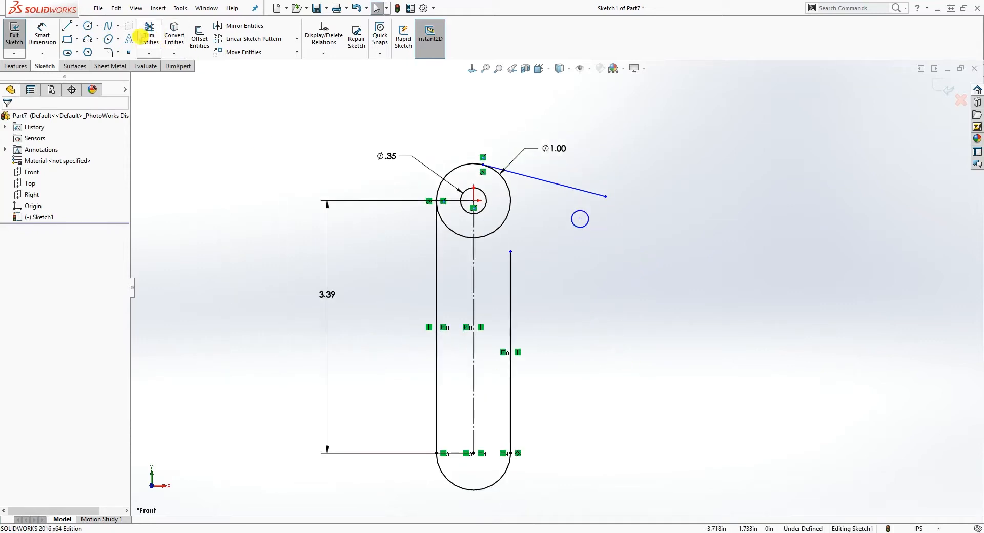
{"action": "left_click", "coordinate": [129, 52]}
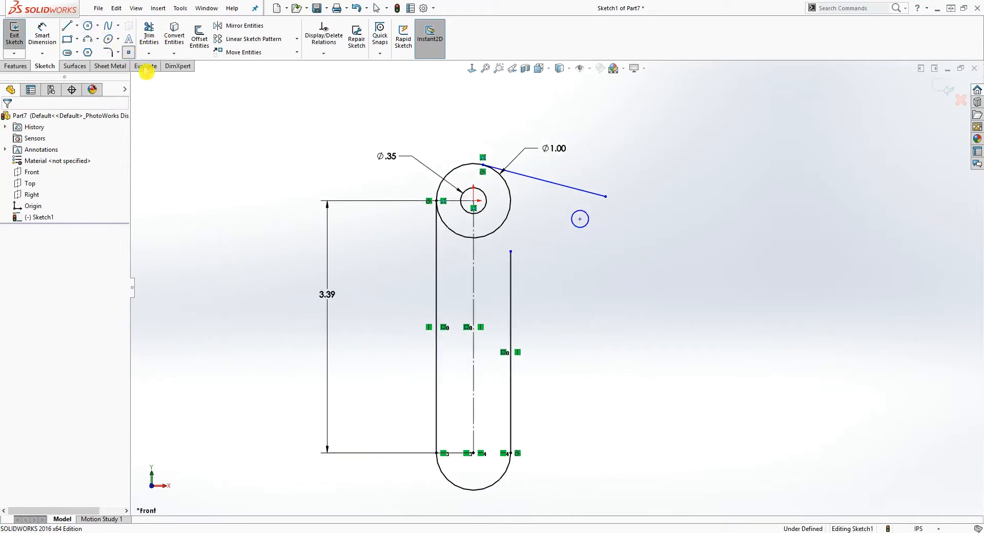
{"action": "left_click", "coordinate": [473, 490]}
Dimension the vertical distance from the bottom arc's midpoint to the small right-hand circle's centre as 3.57 in
{"action": "right_click_drag", "start_coordinate": [566, 412], "coordinate": [555, 271]}
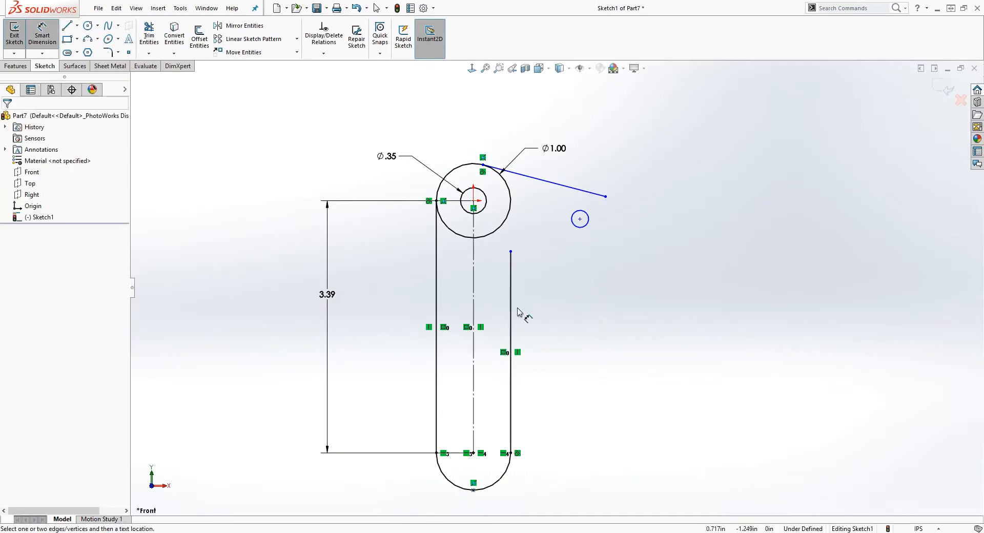
{"action": "left_click", "coordinate": [473, 490]}
{"action": "left_click", "coordinate": [579, 219]}
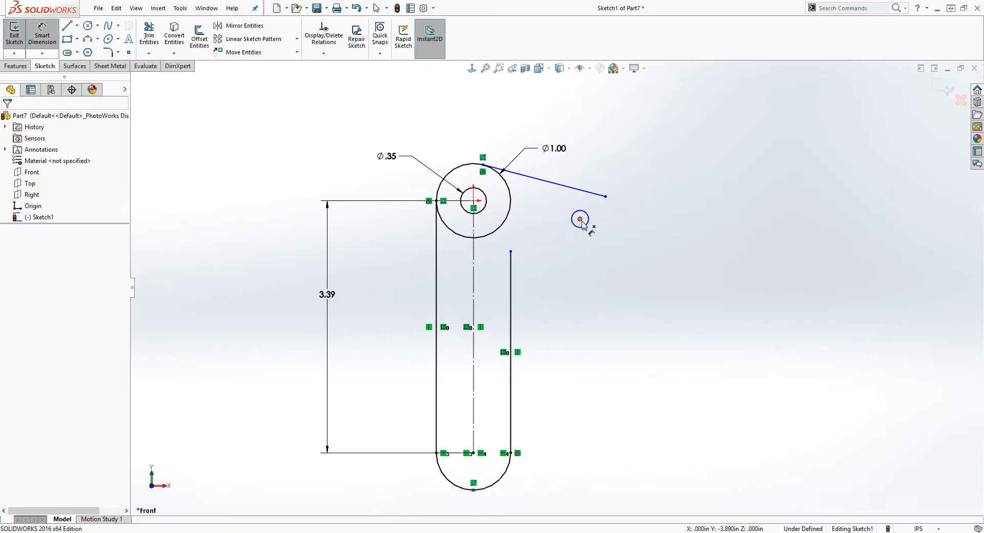
{"action": "left_click", "coordinate": [473, 490]}
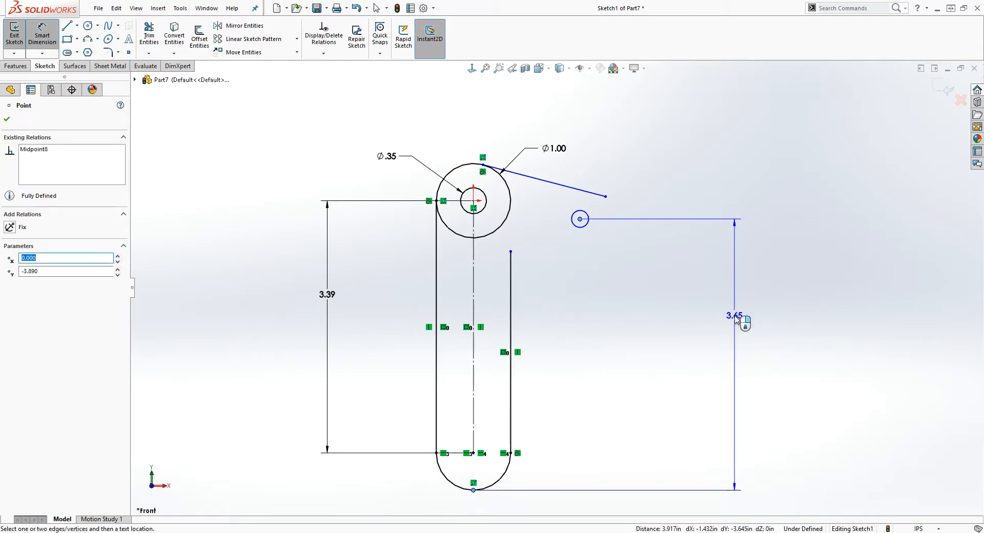
{"action": "left_click", "coordinate": [734, 317]}
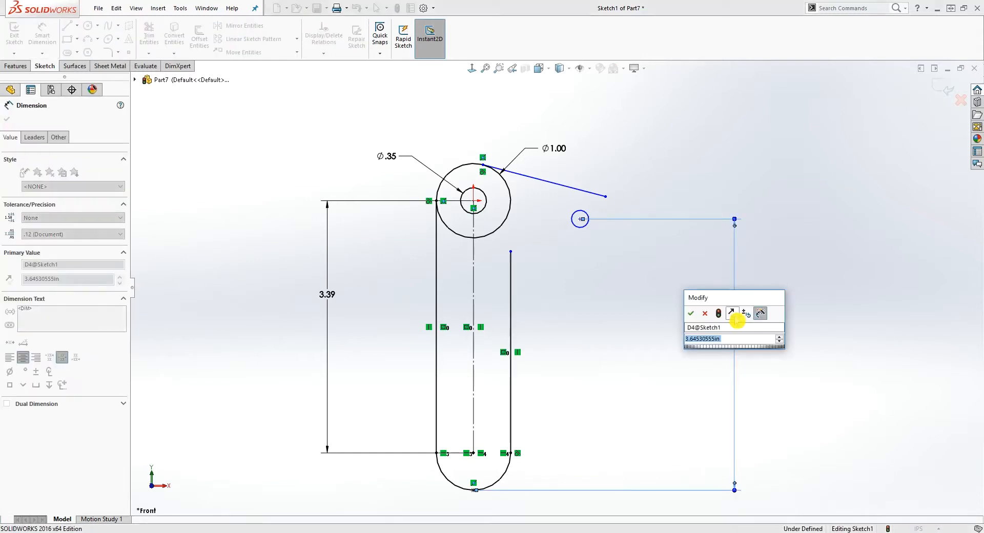
{"action": "type", "text": "3.57"}
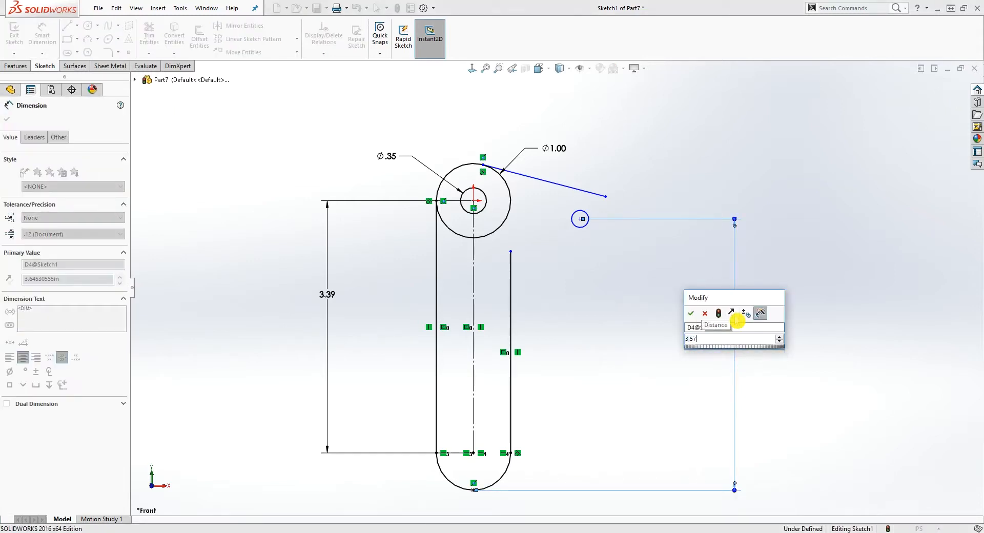
{"action": "key", "text": "Return"}
{"action": "right_click_drag", "start_coordinate": [613, 290], "coordinate": [613, 266]}
{"action": "left_click", "coordinate": [578, 226]}
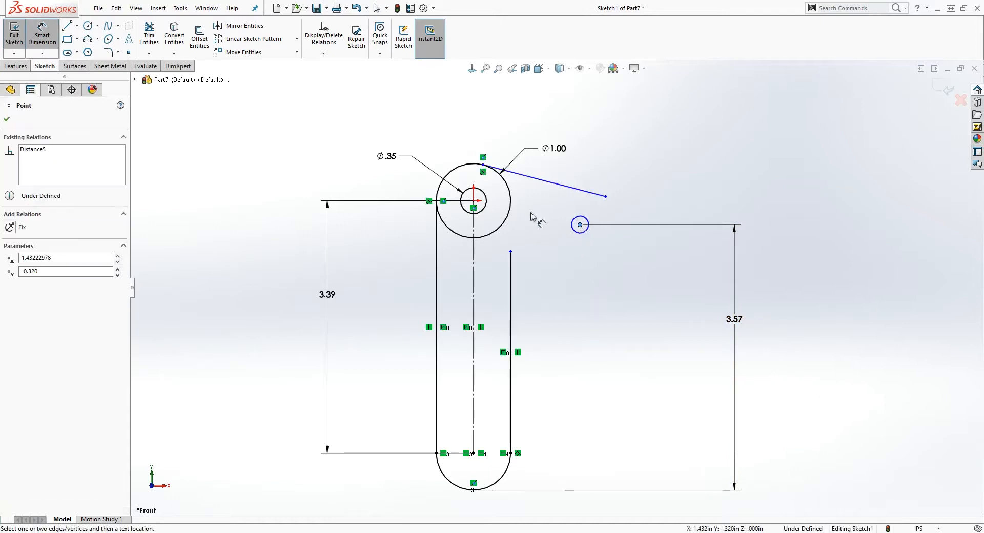
{"action": "left_click", "coordinate": [473, 201]}
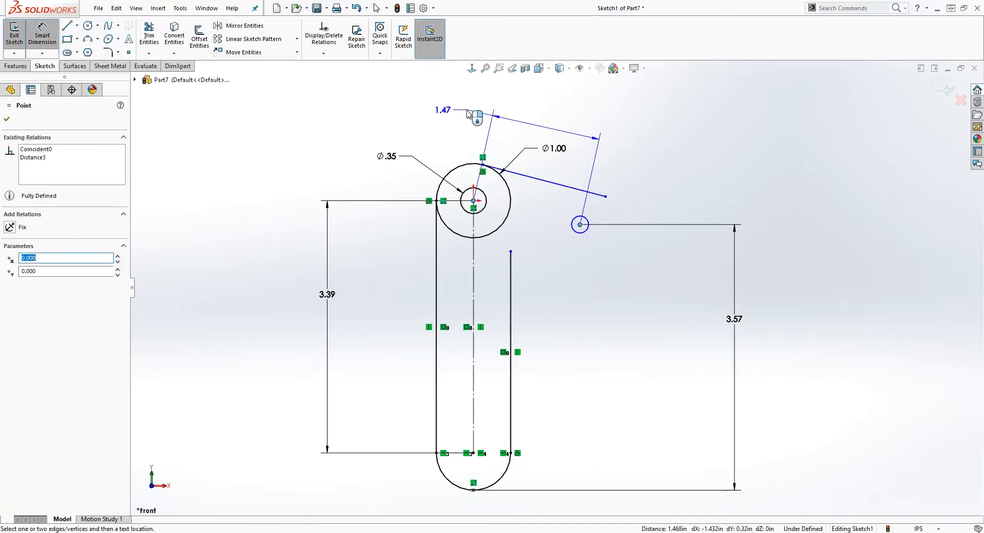
{"action": "key", "text": "Escape"}
Dimension the horizontal distance from the left vertical line's upper endpoint to the small right-hand circle's centre as 1.89 in
{"action": "left_click", "coordinate": [580, 225]}
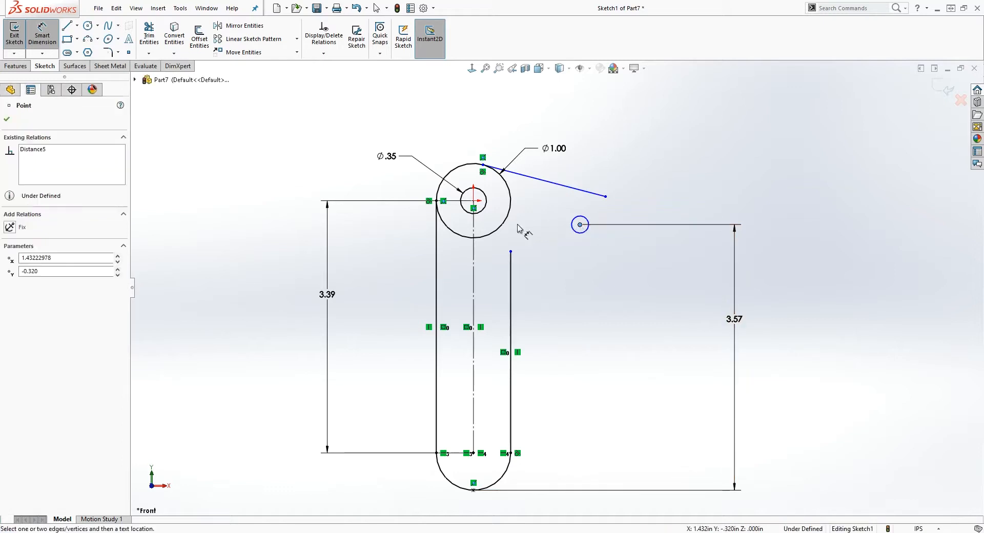
{"action": "left_click", "coordinate": [436, 201]}
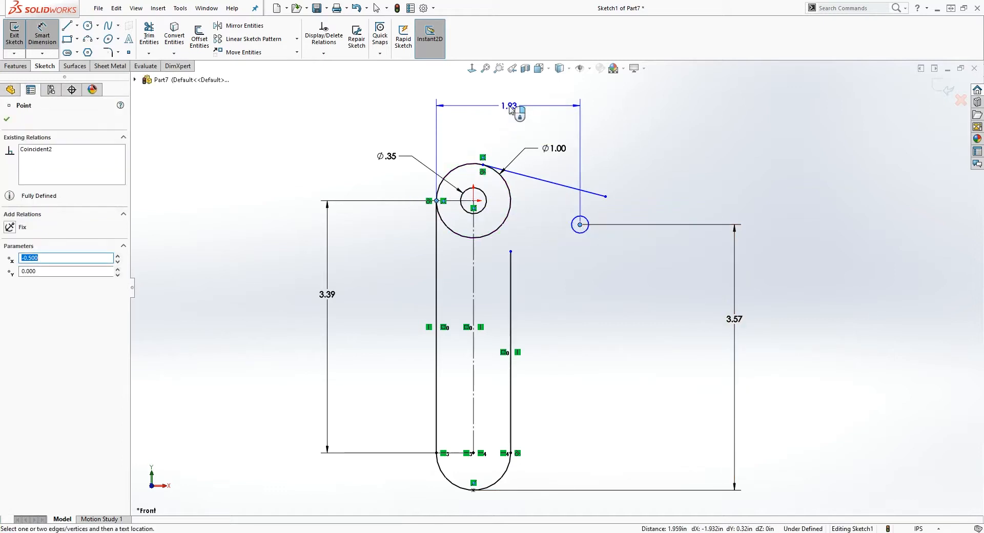
{"action": "left_click", "coordinate": [510, 108]}
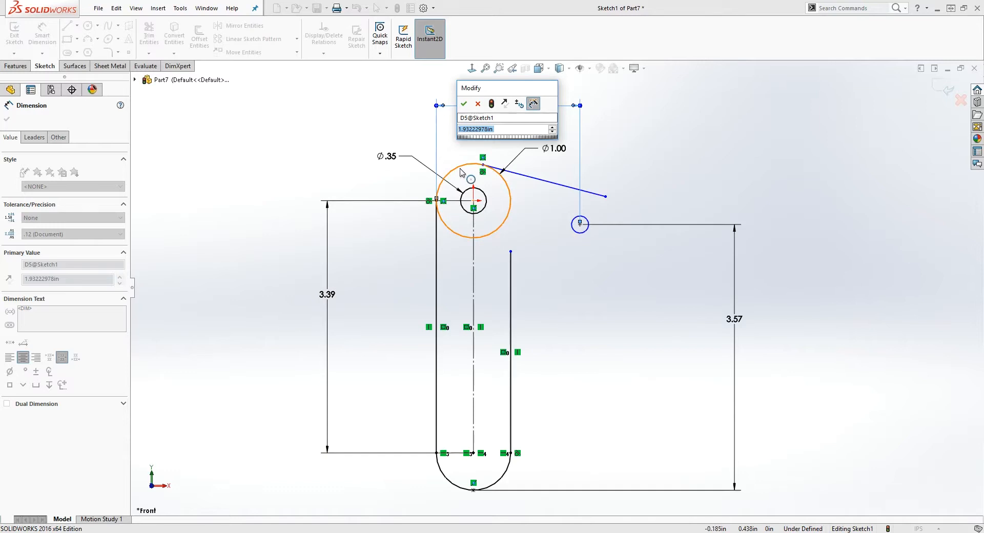
{"action": "type", "text": "1.89"}
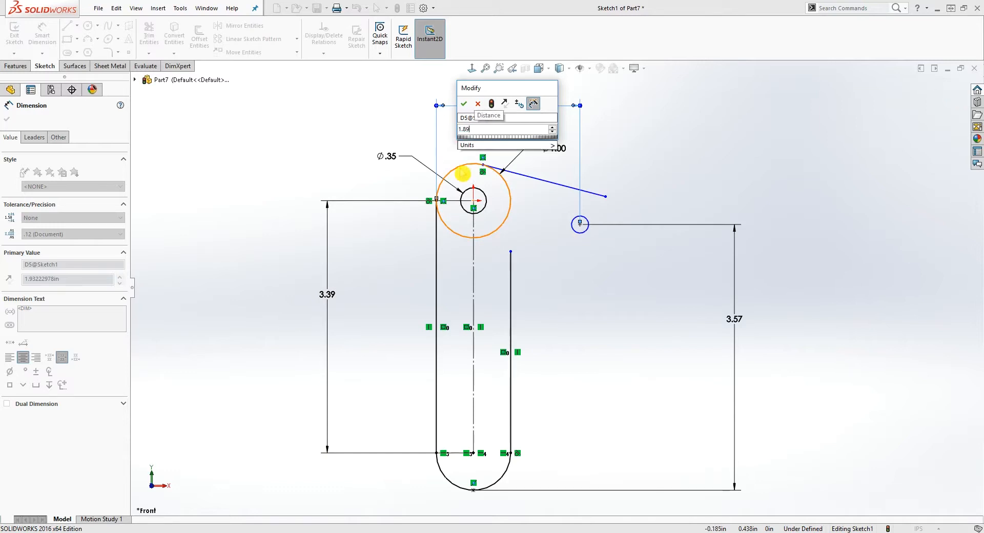
{"action": "key", "text": "Return"}
Lower the sloping line's free end slightly and sketch a larger circle concentric with the small right-hand circle
{"action": "mouse_move", "coordinate": [606, 197]}
{"action": "left_mouse_down"}
{"action": "mouse_move", "coordinate": [607, 218]}
{"action": "mouse_move", "coordinate": [605, 207]}
{"action": "left_mouse_up"}
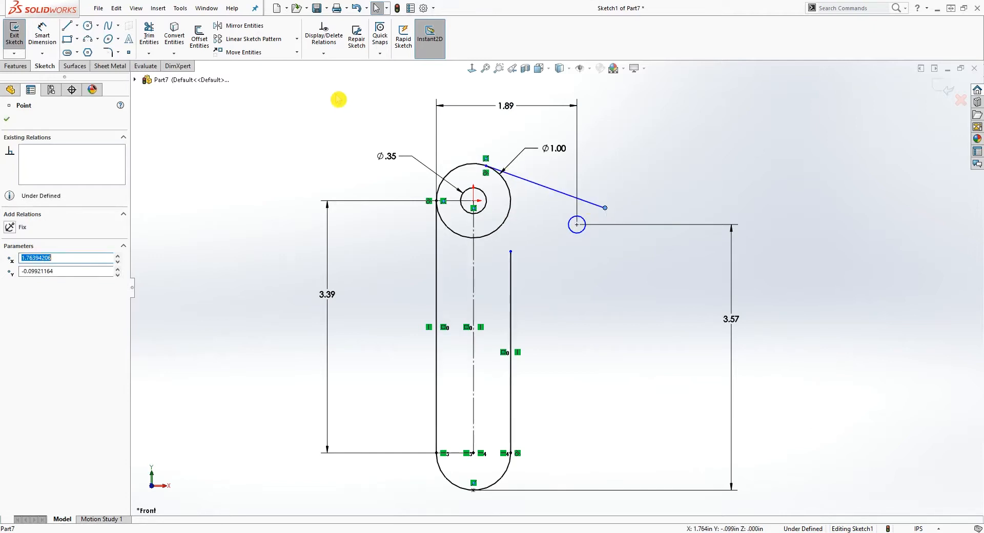
{"action": "left_click", "coordinate": [91, 27]}
{"action": "left_click", "coordinate": [577, 224]}
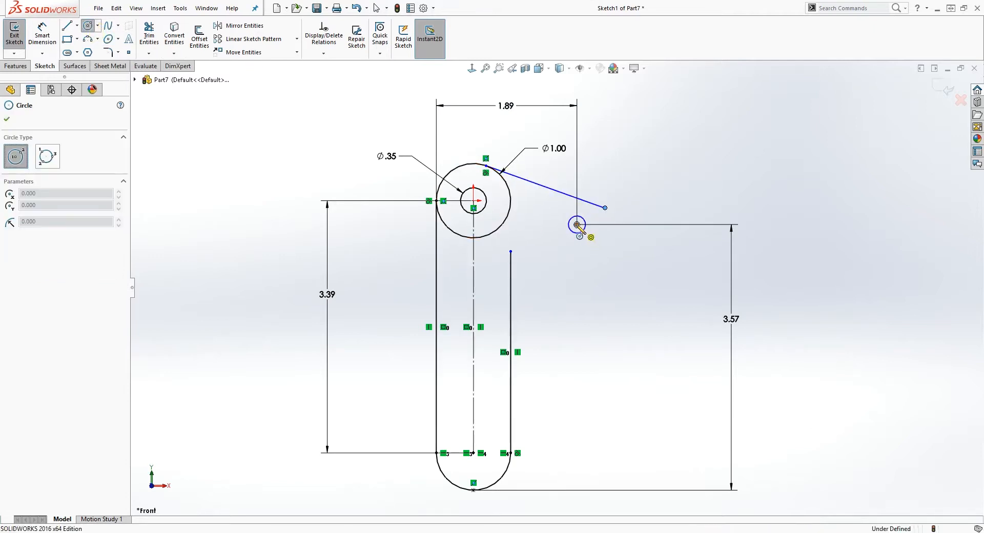
{"action": "left_click", "coordinate": [598, 222]}
{"action": "key", "text": "Escape"}
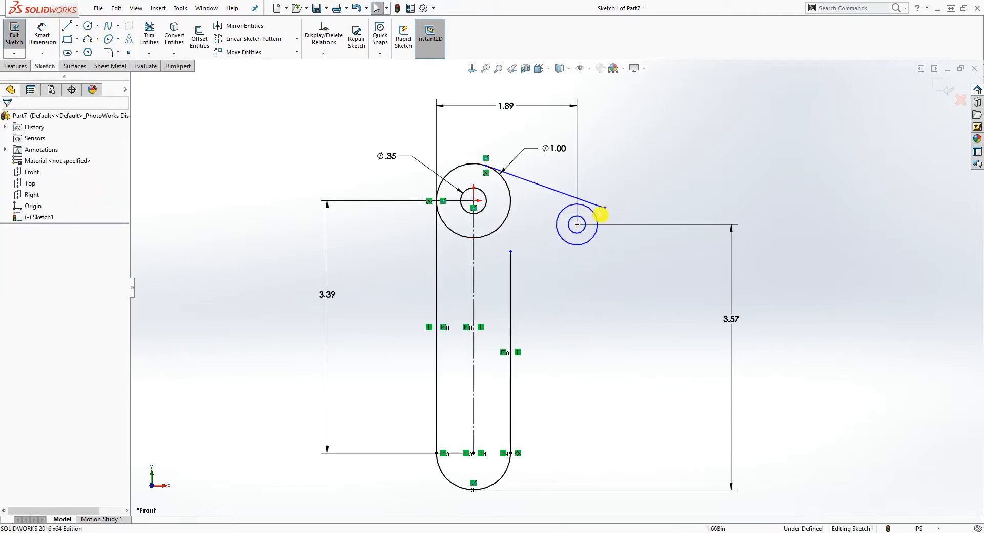
Make the upper sloping line tangent to the larger right-hand circle
{"action": "left_click", "coordinate": [600, 213]}
{"action": "left_click", "coordinate": [596, 219], "text": "ctrl"}
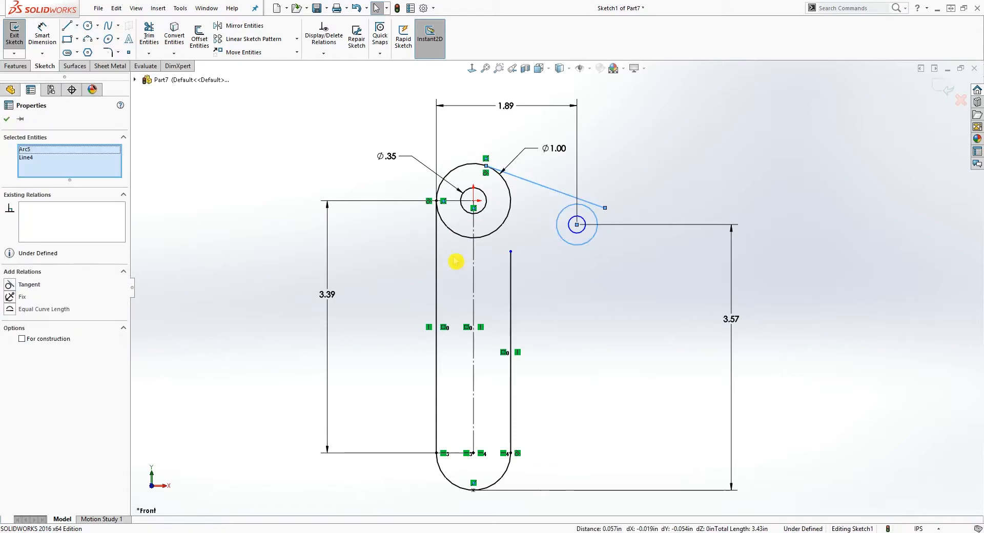
{"action": "left_click", "coordinate": [27, 283]}
{"action": "key", "text": "Escape"}
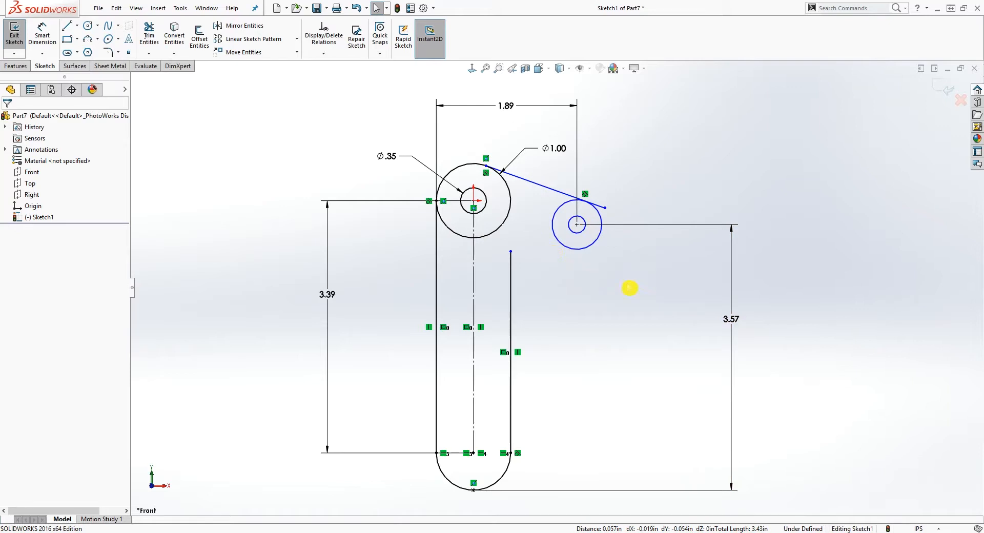
Sketch a sloping line about 1.22 in long beneath the right-hand circles and make it tangent to the larger circle
{"action": "key", "text": "l"}
{"action": "left_click", "coordinate": [611, 248]}
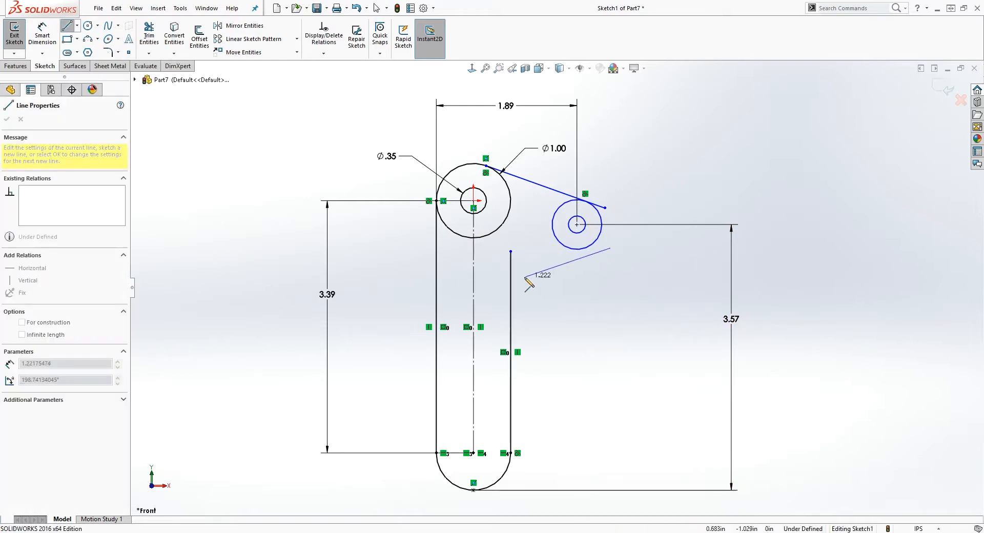
{"action": "left_click", "coordinate": [525, 277]}
{"action": "key", "text": "Escape"}
{"action": "left_click", "coordinate": [573, 260]}
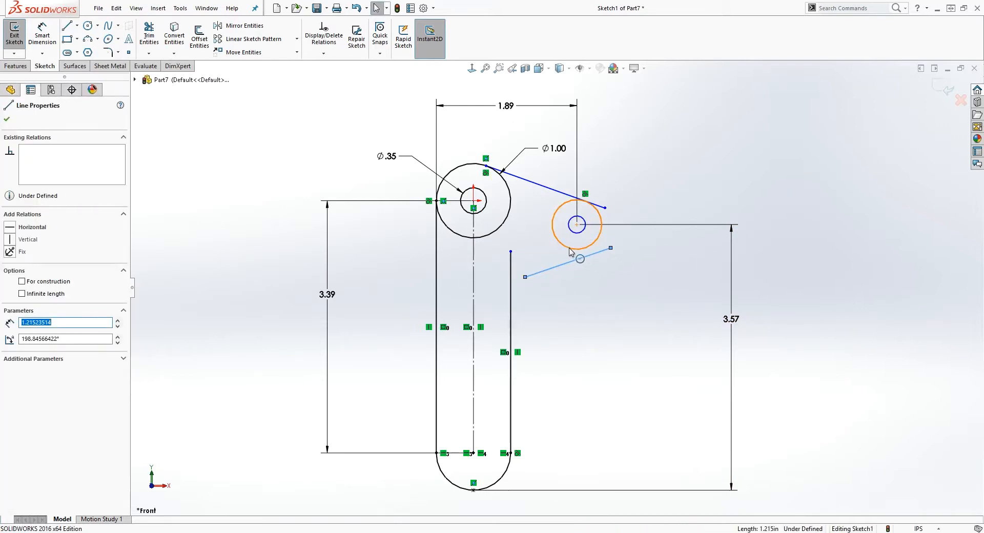
{"action": "left_click", "coordinate": [570, 250], "text": "ctrl"}
{"action": "left_click", "coordinate": [12, 285]}
{"action": "left_click", "coordinate": [472, 275]}
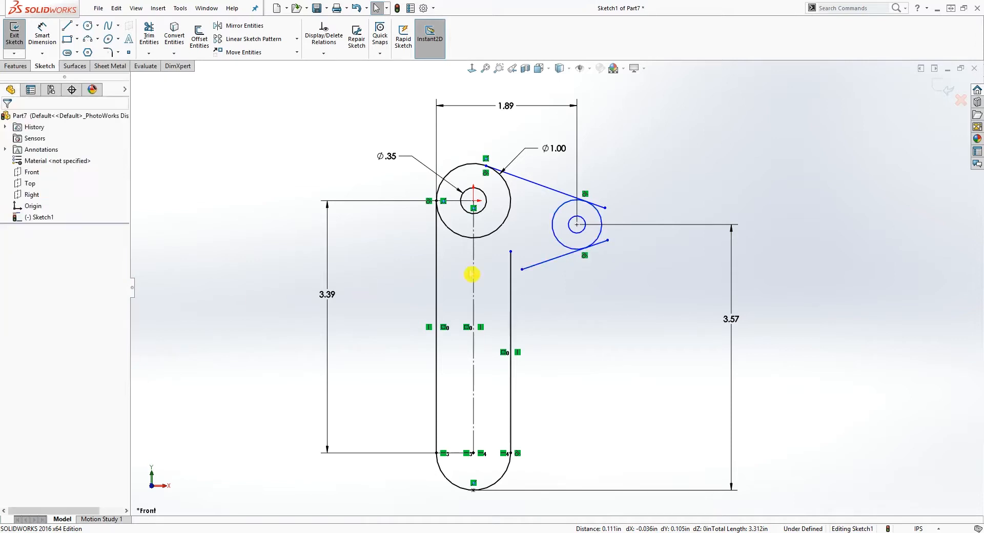
Extend the lower sloping line past the right vertical line and trim the excess line ends and inner circle portions, leaving one outer contour
{"action": "left_click_drag", "start_coordinate": [522, 270], "coordinate": [501, 274]}
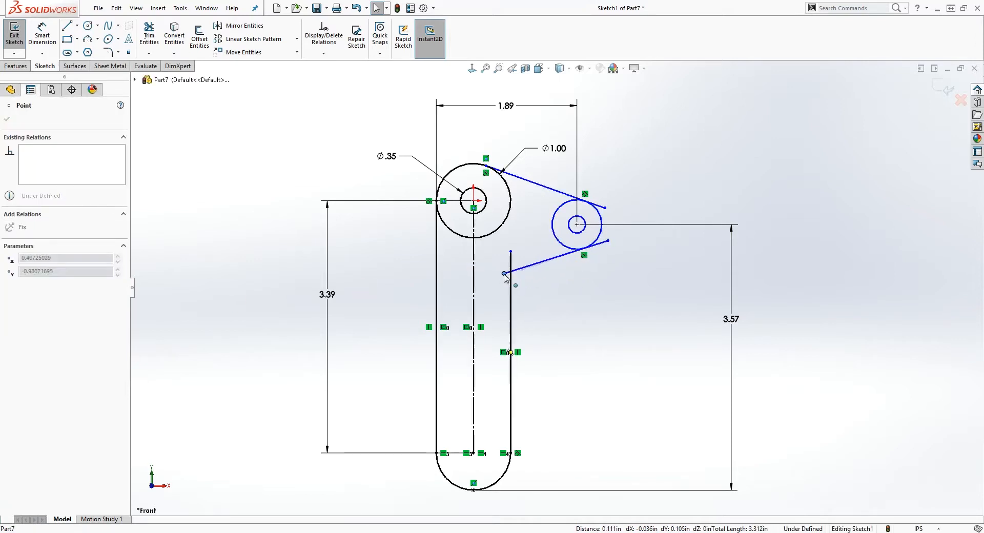
{"action": "left_click", "coordinate": [577, 286]}
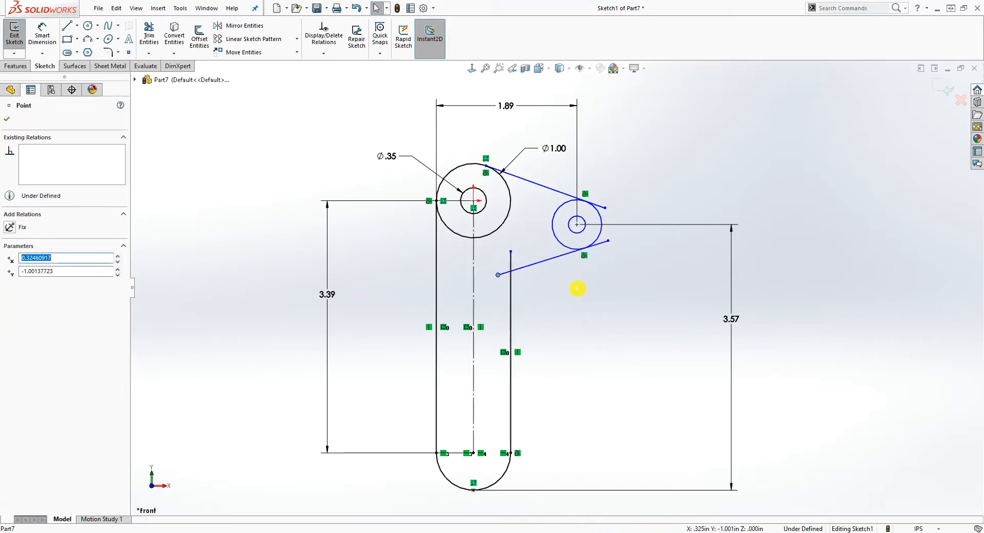
{"action": "left_click", "coordinate": [153, 39]}
{"action": "left_click", "coordinate": [510, 260]}
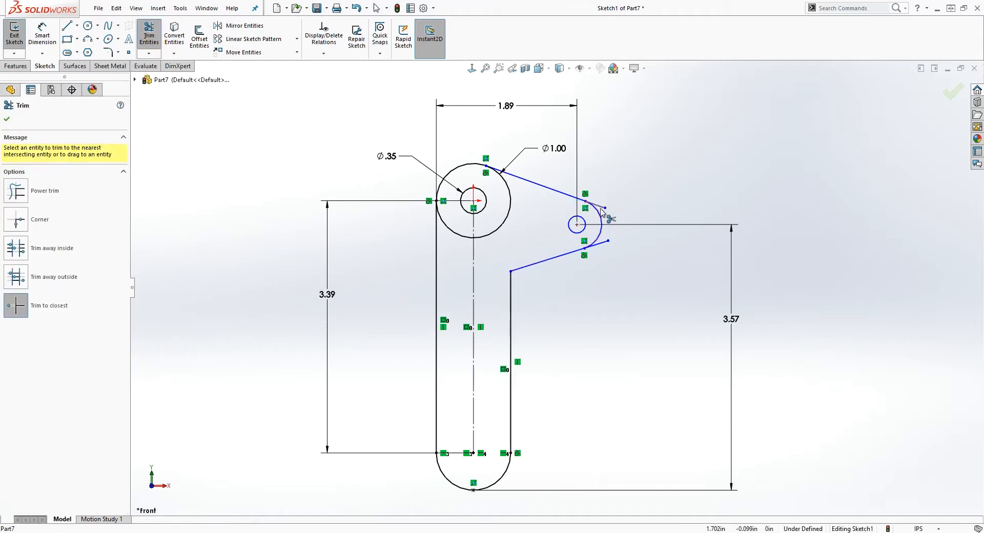
{"action": "left_click", "coordinate": [605, 243]}
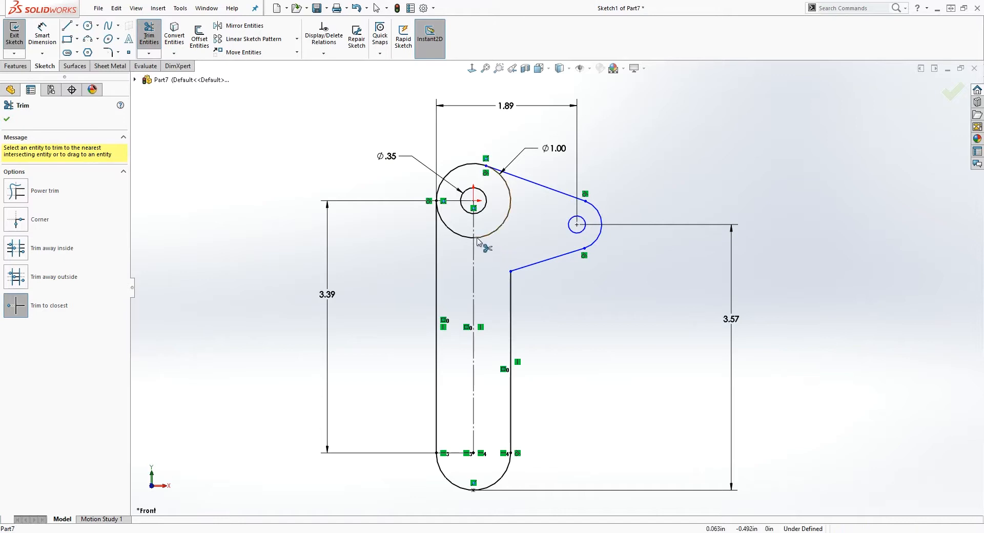
{"action": "left_click", "coordinate": [505, 219]}
{"action": "key", "text": "Escape"}
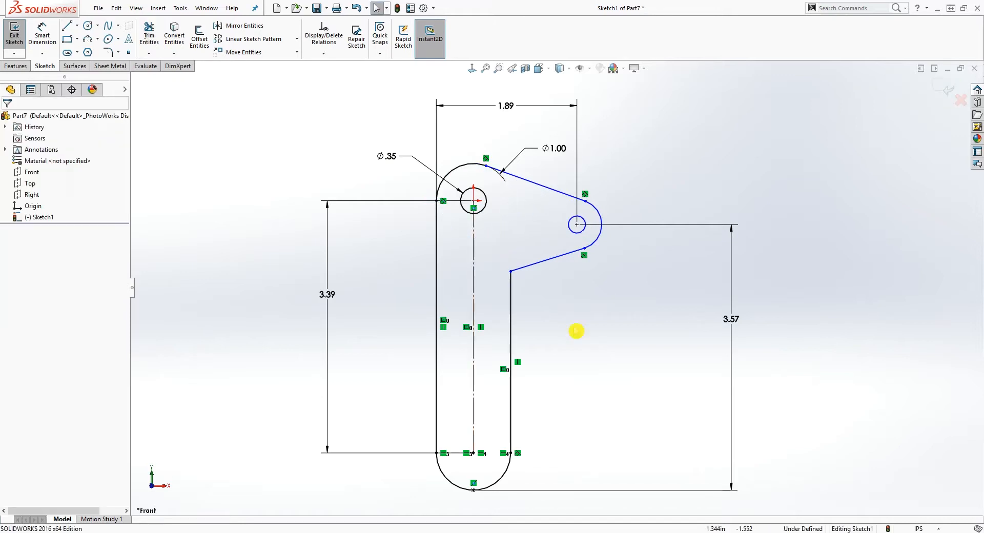
Dimension the small right-hand circle's diameter as 0.2 in
{"action": "right_click_drag", "start_coordinate": [588, 392], "coordinate": [653, 200]}
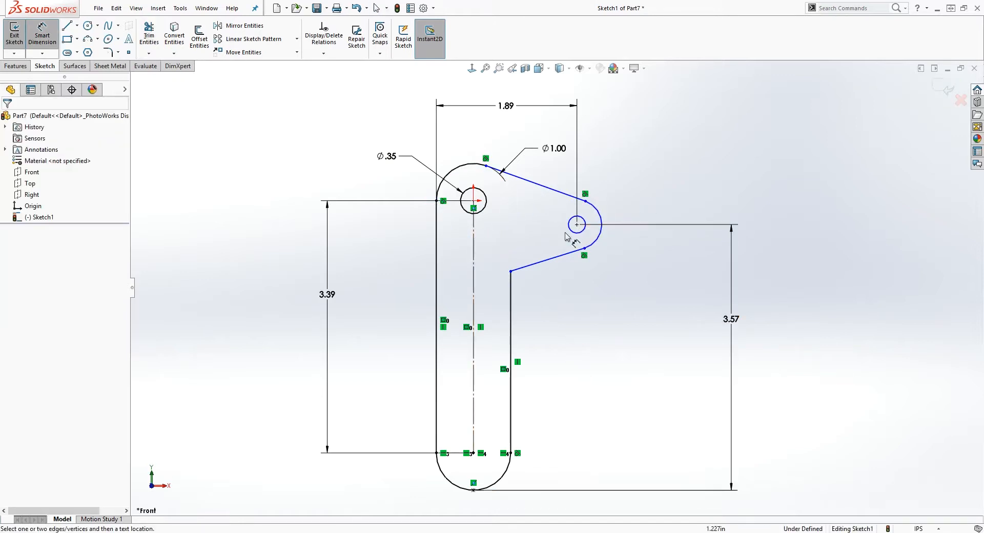
{"action": "left_click", "coordinate": [584, 224]}
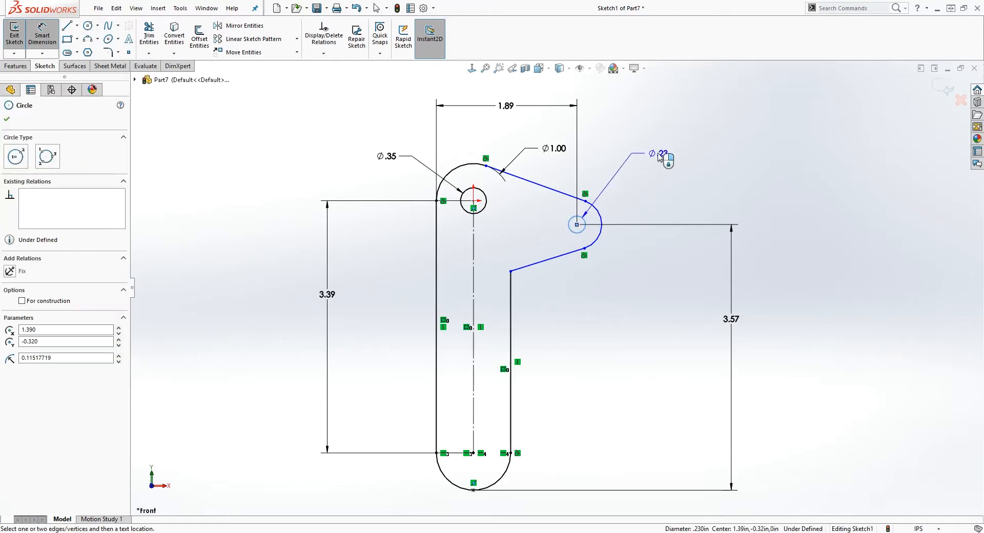
{"action": "left_click", "coordinate": [660, 157]}
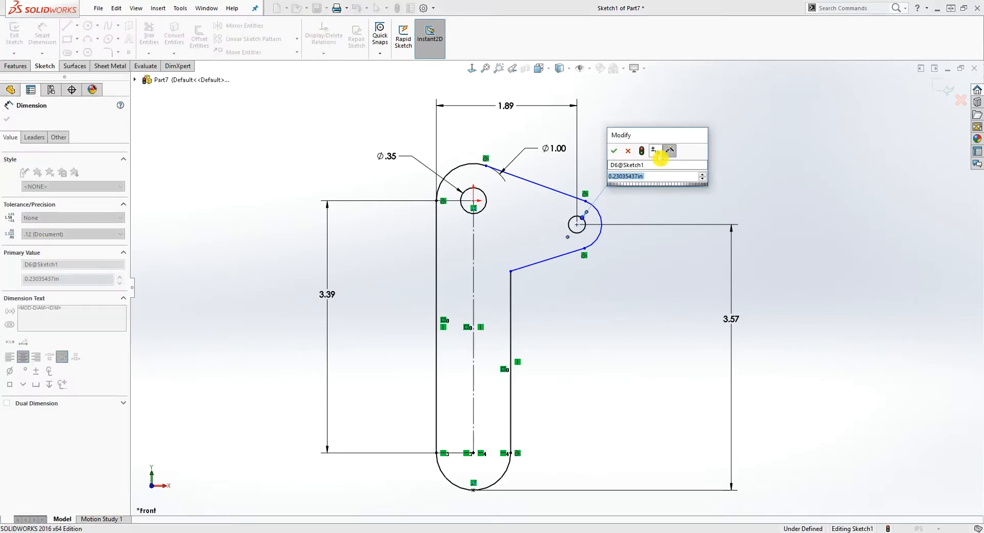
{"action": "type", "text": ".2"}
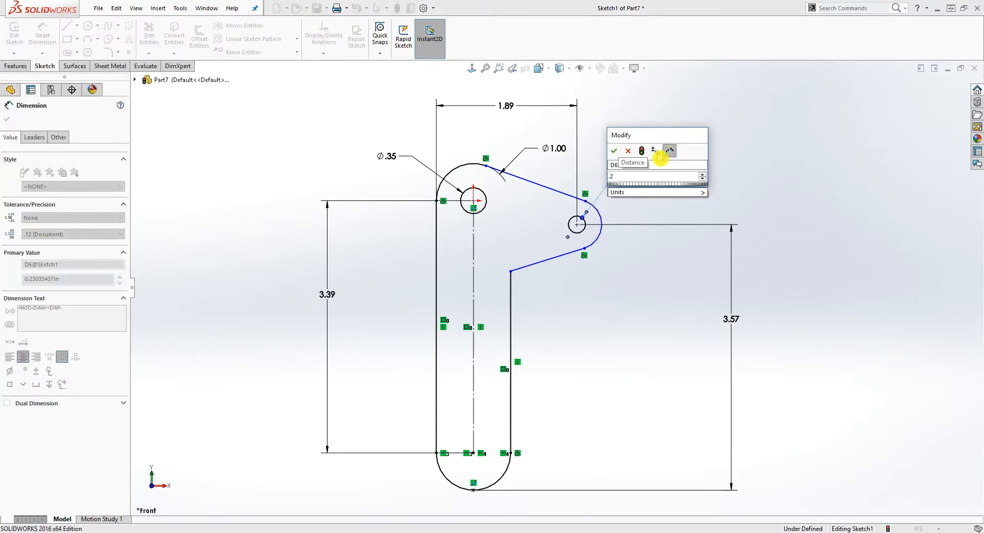
{"action": "key", "text": "Return"}
{"action": "key", "text": "Escape"}
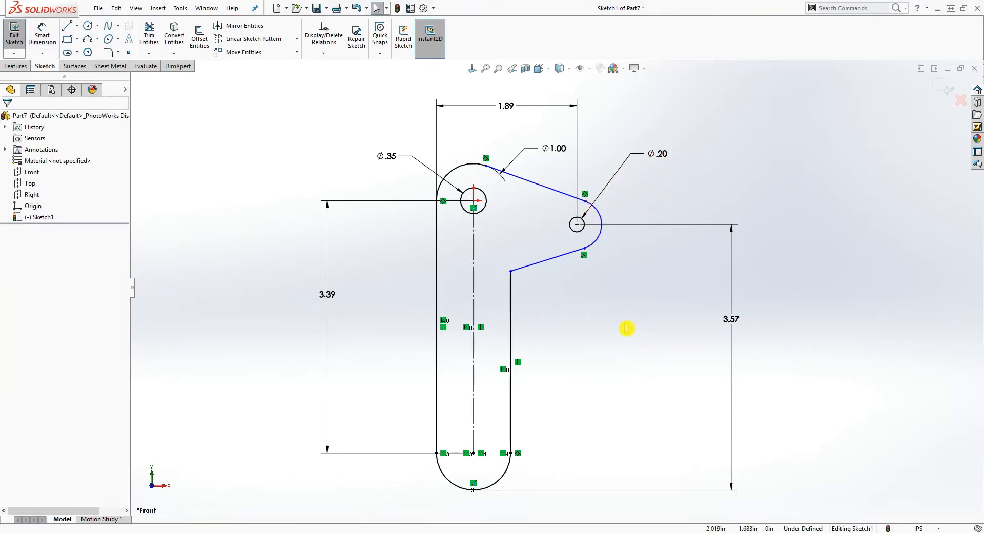
Dimension the radius of the side lobe's end arc as 0.29 in
{"action": "key", "text": "d"}
{"action": "left_click", "coordinate": [599, 227]}
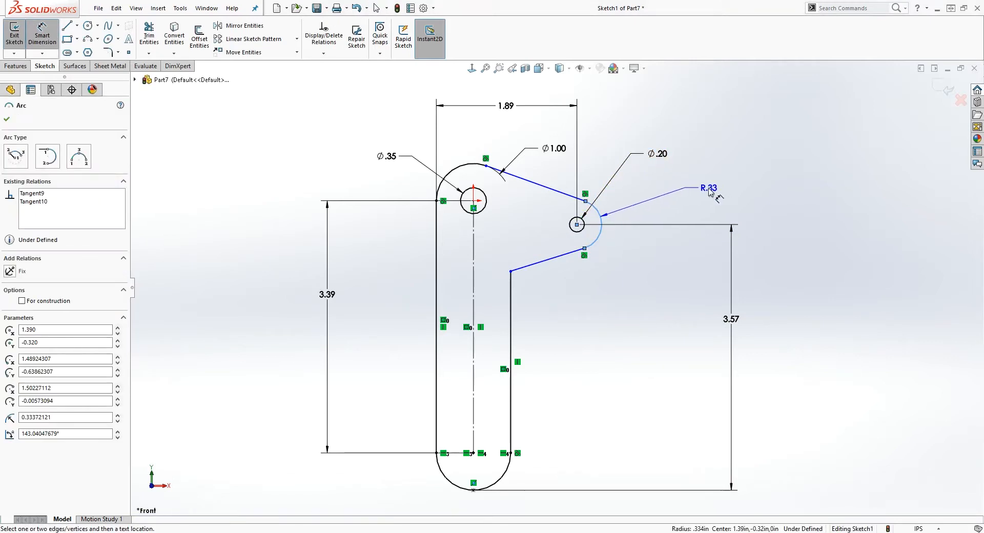
{"action": "left_click", "coordinate": [713, 190]}
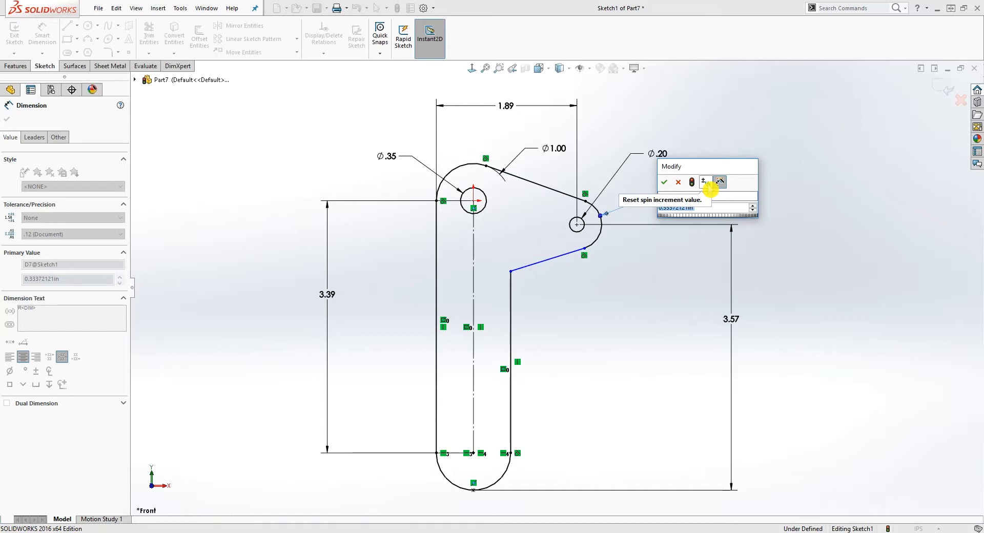
{"action": "type", "text": ".58"}
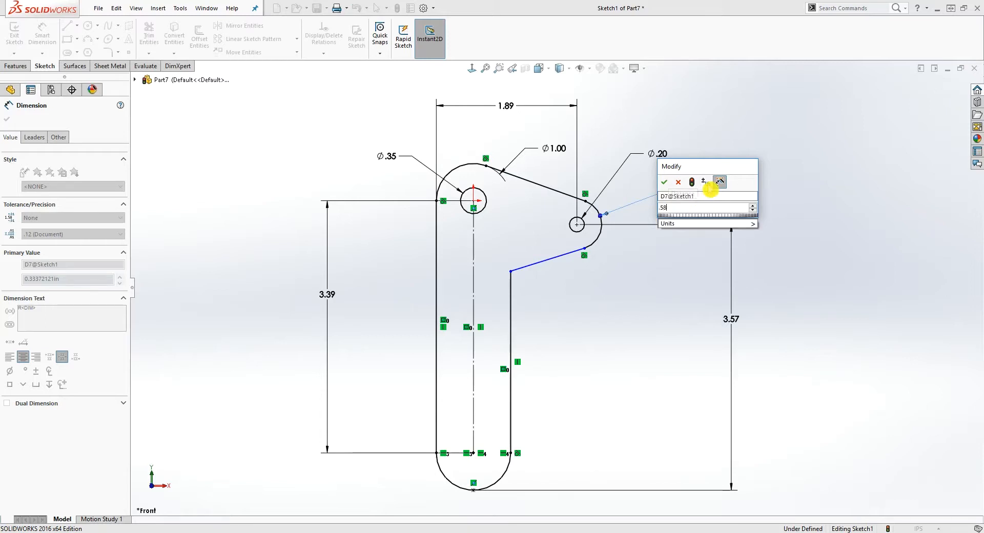
{"action": "key", "text": "Return"}
{"action": "key", "text": "Escape"}
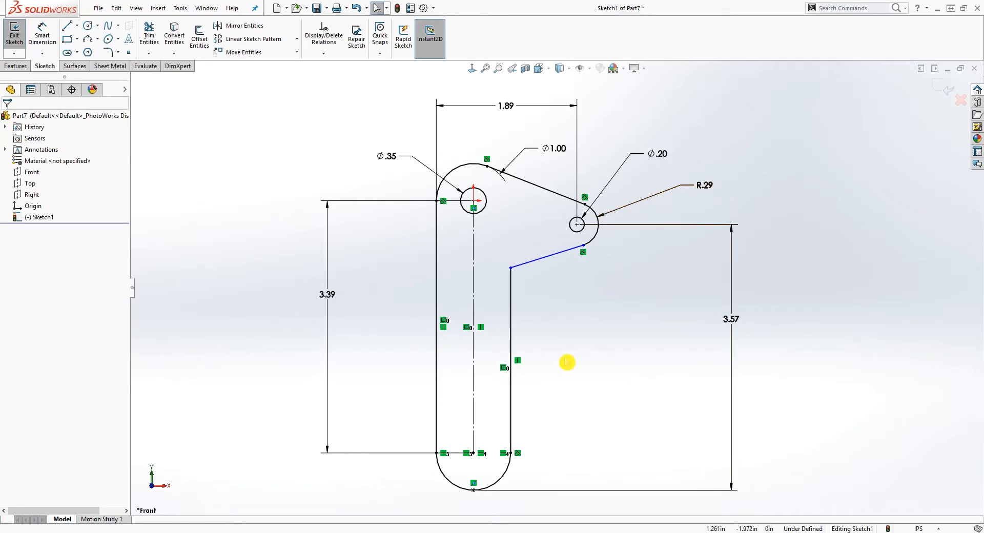
{"action": "right_click_drag", "start_coordinate": [578, 317], "coordinate": [544, 197]}
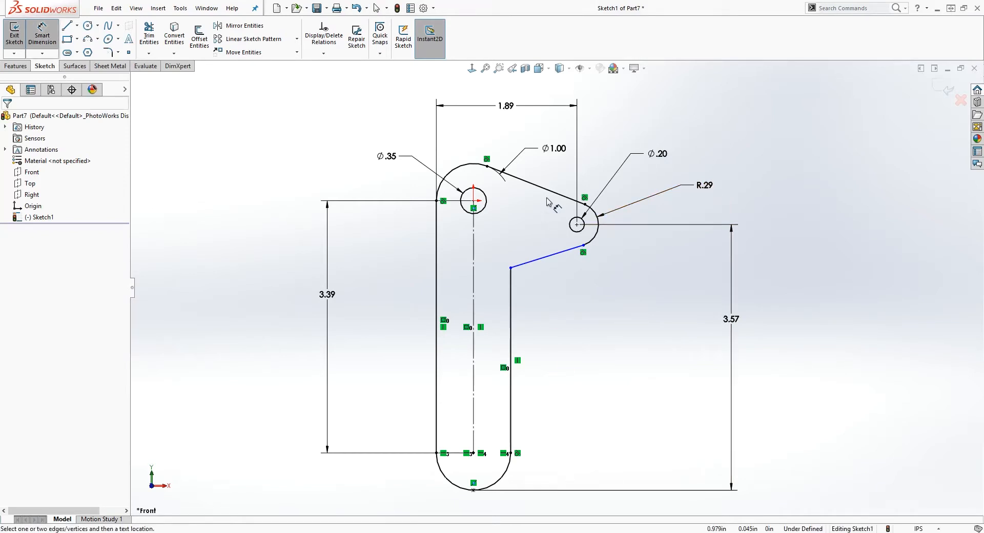
{"action": "left_click", "coordinate": [542, 191]}
{"action": "left_click", "coordinate": [473, 245]}
{"action": "key", "text": "Escape"}
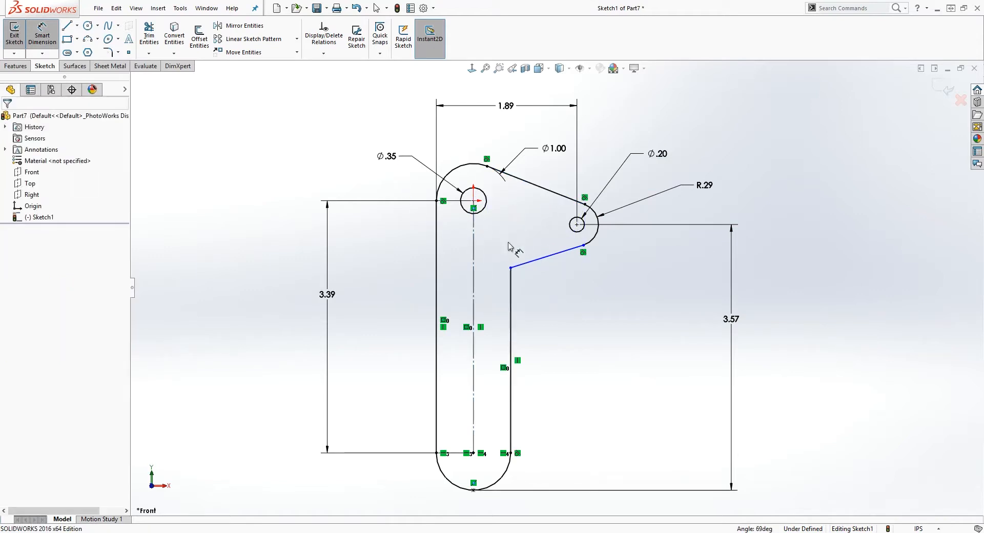
Dimension the angle between the side lobe's upper and lower sloping lines as 43°
{"action": "left_click", "coordinate": [542, 188]}
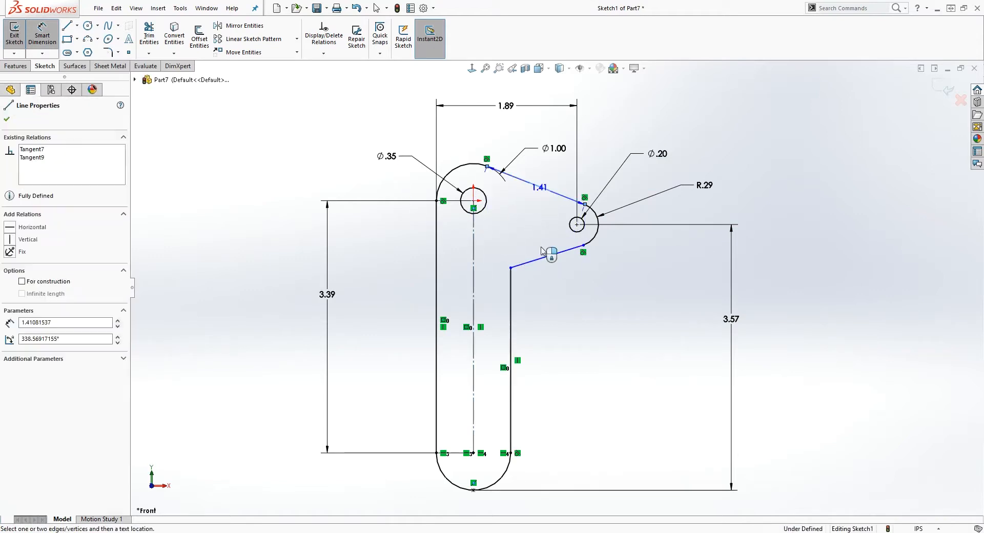
{"action": "left_click", "coordinate": [549, 255]}
{"action": "left_click", "coordinate": [528, 240]}
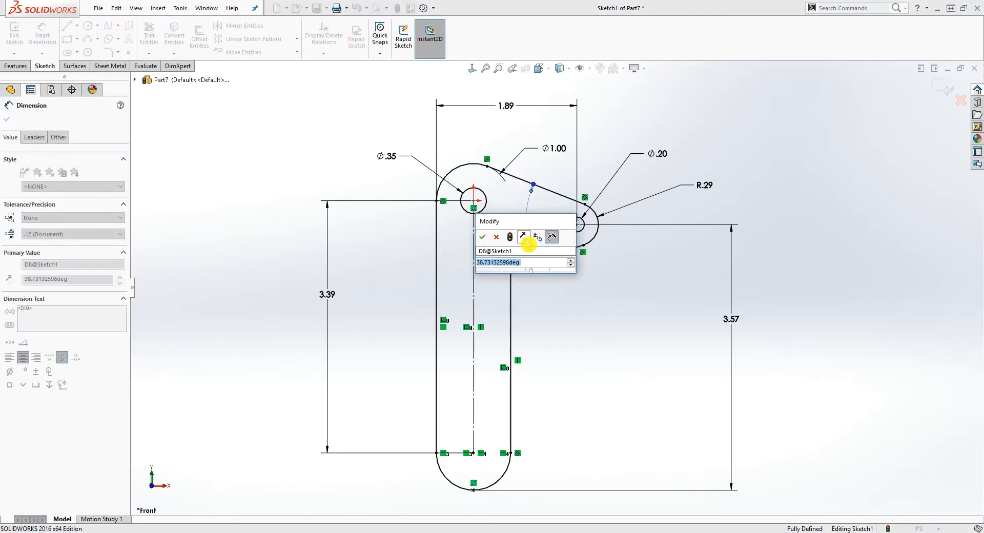
{"action": "type", "text": "42"}
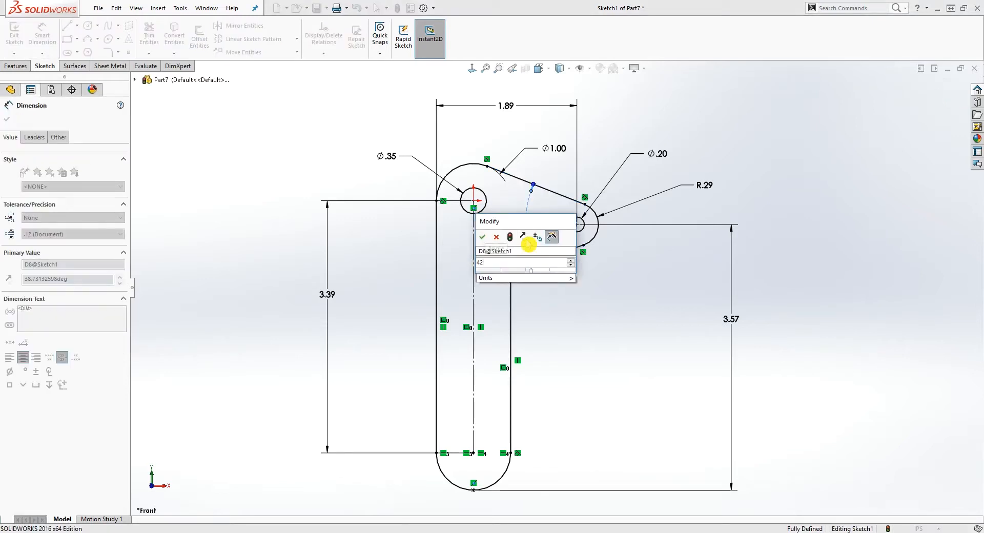
{"action": "key", "text": "Return"}
{"action": "key", "text": "Escape"}
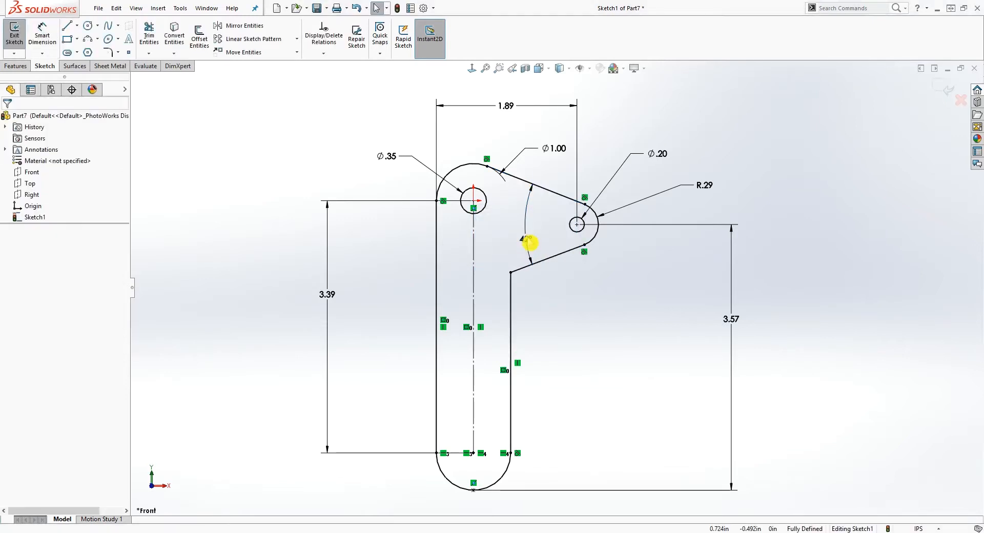
{"action": "left_click", "coordinate": [526, 238]}
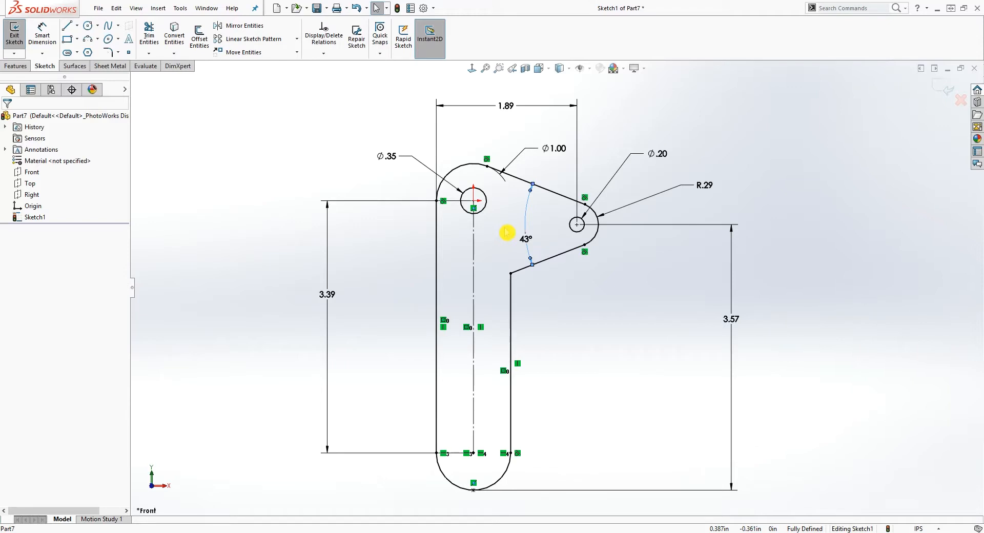
Fillet the corner between the lower sloping line and the right vertical line with a 0.100 in radius
{"action": "scroll", "coordinate": [601, 305], "scroll_direction": "down", "scroll_amount": 2}
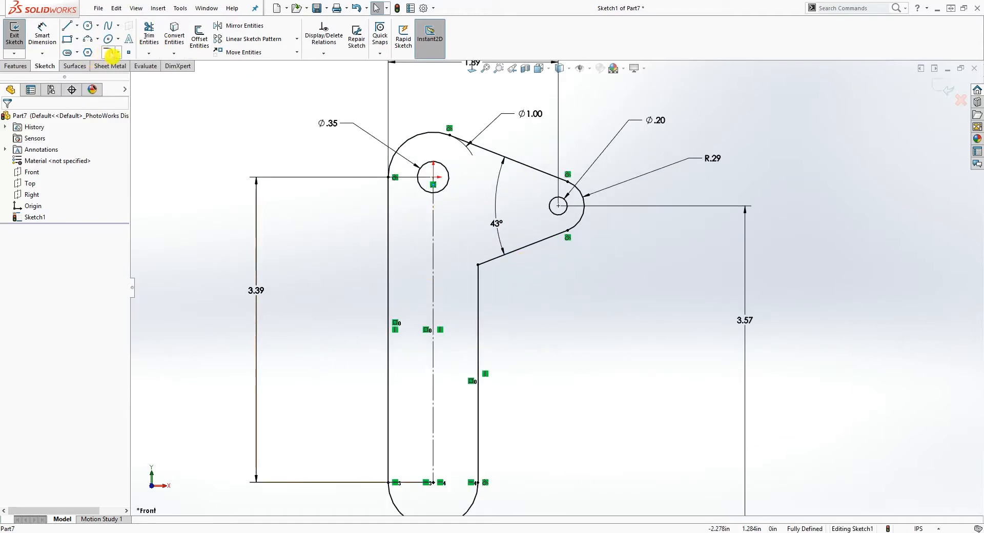
{"action": "left_click", "coordinate": [112, 53]}
{"action": "left_click", "coordinate": [478, 264]}
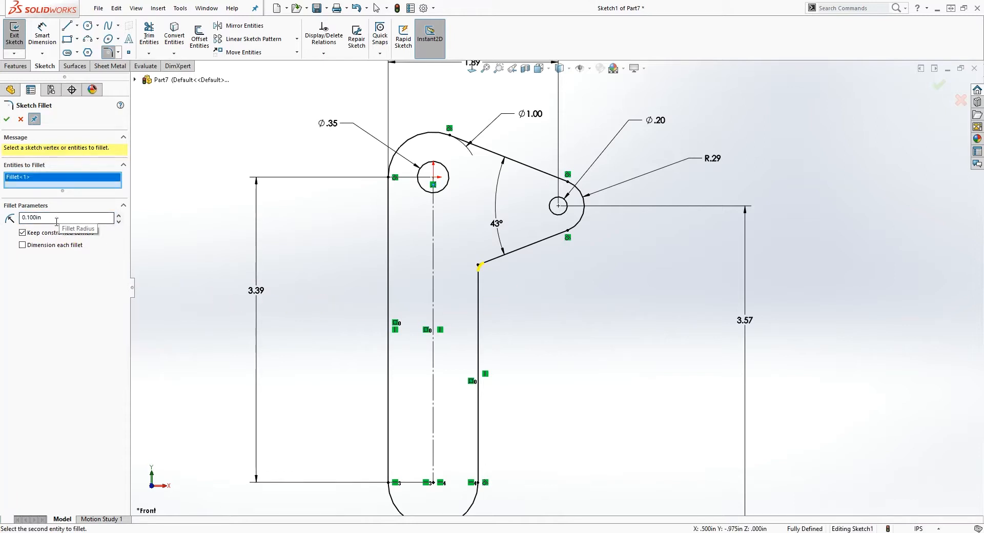
{"action": "left_click", "coordinate": [9, 123]}
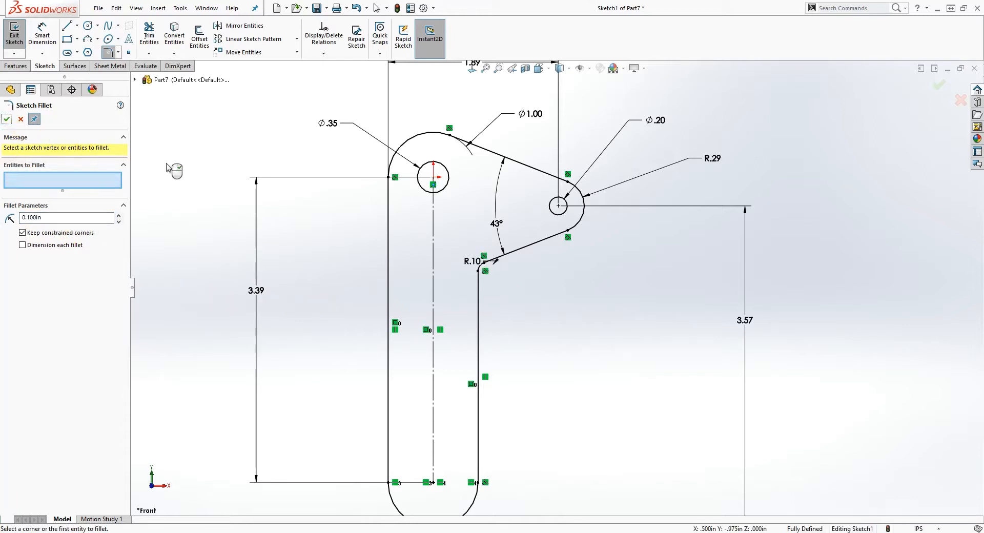
{"action": "key", "text": "f"}
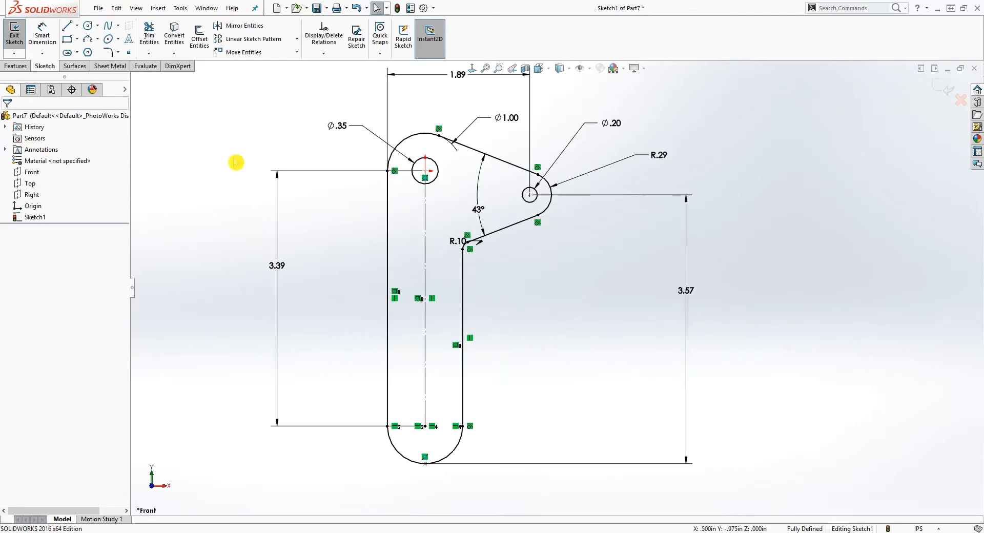
Extrude the profile sketch as a Mid Plane boss with a depth of 0.125 in
{"action": "left_click", "coordinate": [15, 67]}
{"action": "left_click", "coordinate": [22, 40]}
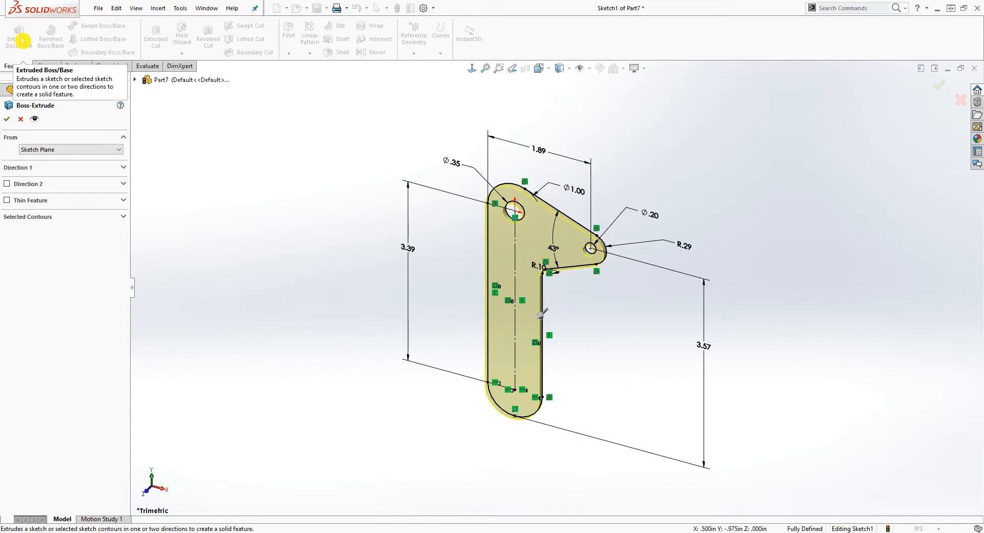
{"action": "left_click", "coordinate": [99, 174]}
{"action": "left_click", "coordinate": [95, 180]}
{"action": "left_click", "coordinate": [46, 222]}
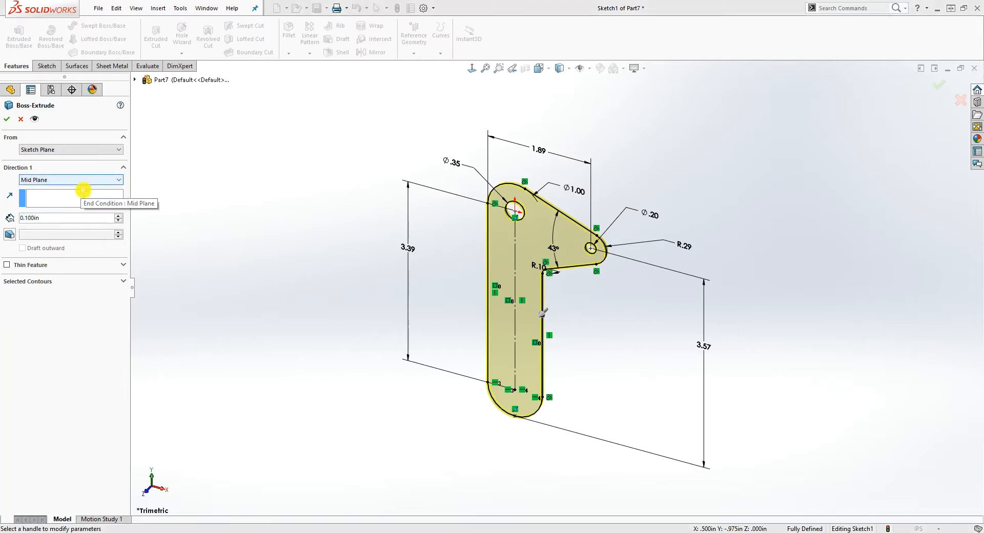
{"action": "left_click", "coordinate": [53, 219]}
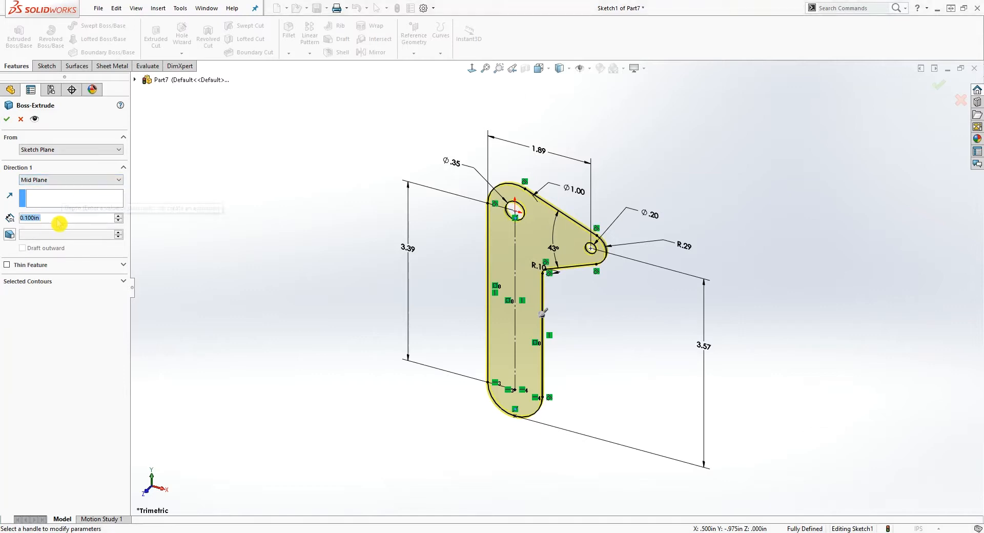
{"action": "type", "text": ".125"}
{"action": "key", "text": "Return"}
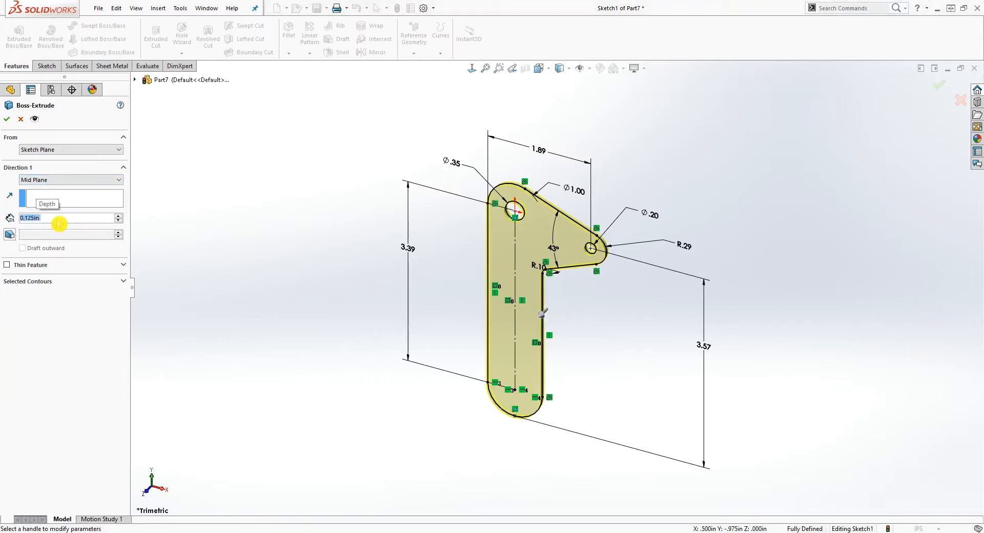
{"action": "left_click", "coordinate": [8, 120]}
{"action": "middle_click_drag", "start_coordinate": [608, 305], "coordinate": [637, 274]}
{"action": "left_click", "coordinate": [753, 281]}
{"action": "middle_click_drag", "start_coordinate": [699, 325], "coordinate": [687, 406]}
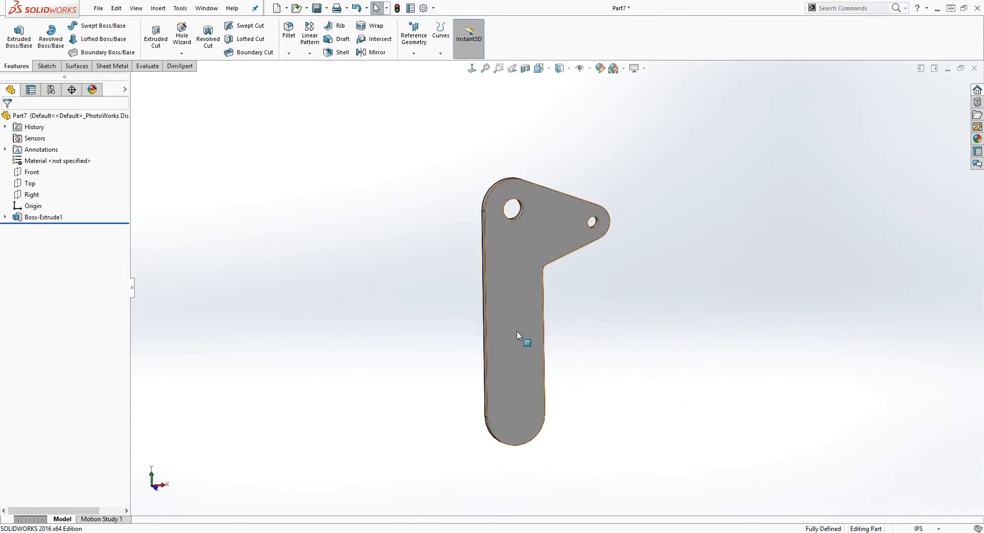
Start a sketch on the plate's front face, view it normal to the screen, and show the boss's profile sketch
{"action": "left_click", "coordinate": [516, 331]}
{"action": "left_click", "coordinate": [47, 66]}
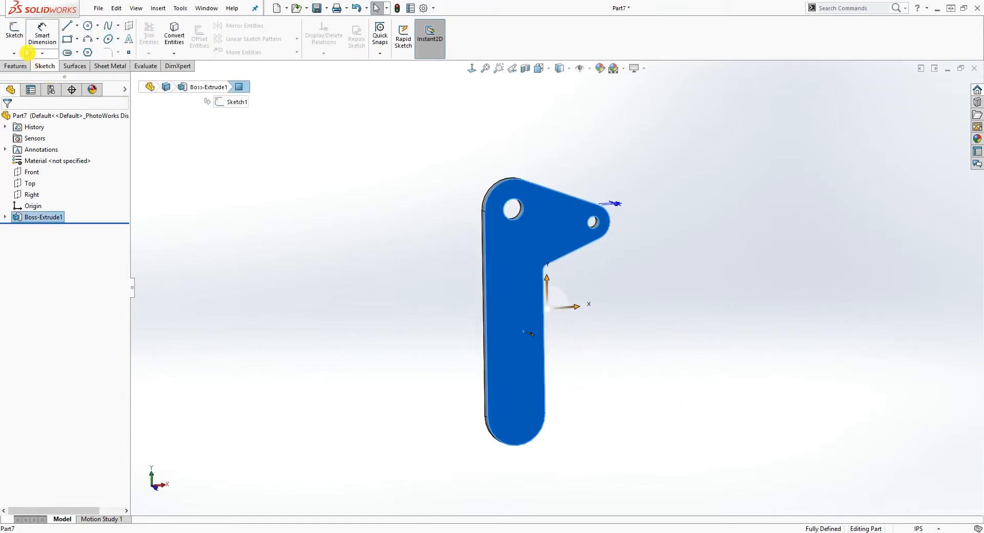
{"action": "left_click", "coordinate": [15, 33]}
{"action": "left_click", "coordinate": [471, 68]}
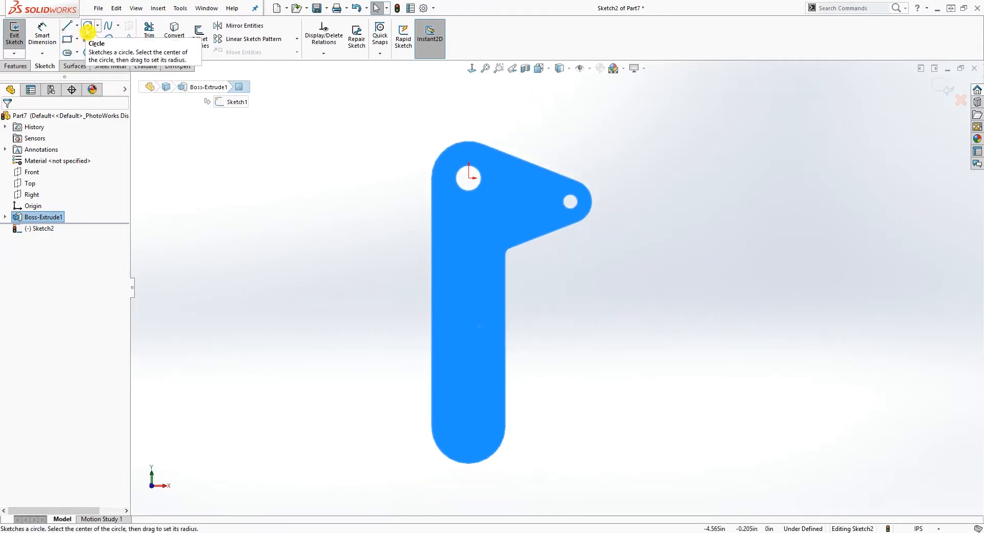
{"action": "left_click", "coordinate": [6, 217]}
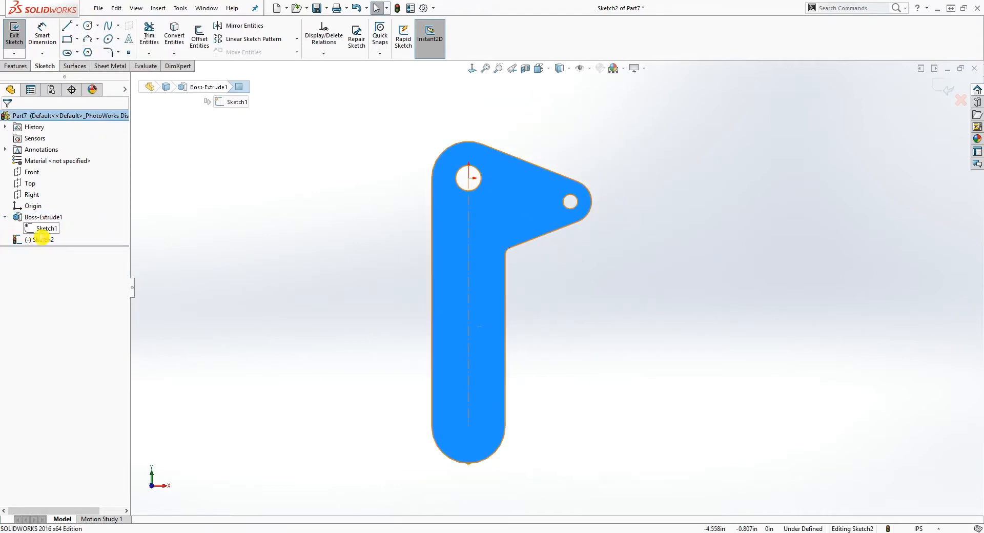
{"action": "right_click", "coordinate": [43, 228]}
{"action": "left_click", "coordinate": [52, 214]}
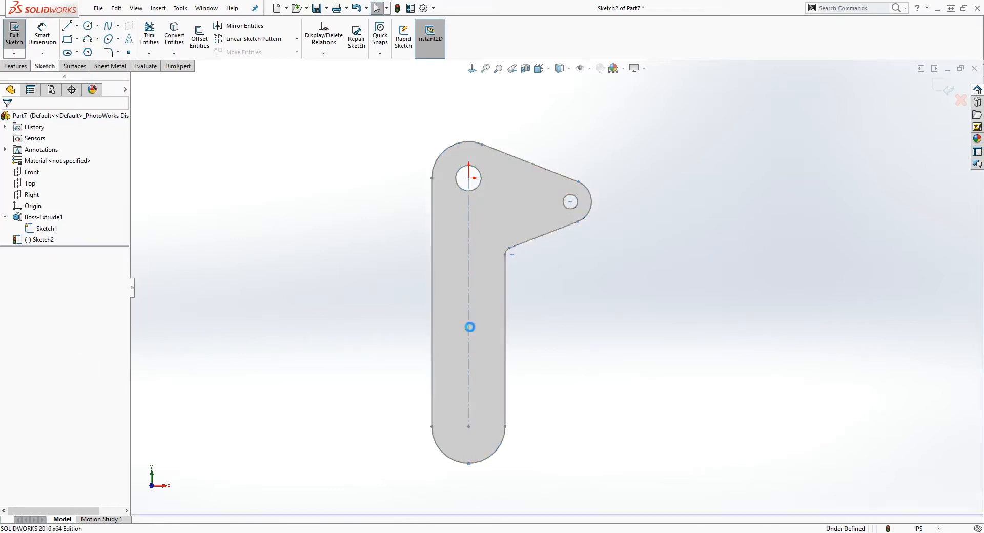
Sketch three circles about 0.3 in in diameter, stacked in a column beside the centerline near the arm's lower end
{"action": "left_click", "coordinate": [88, 26]}
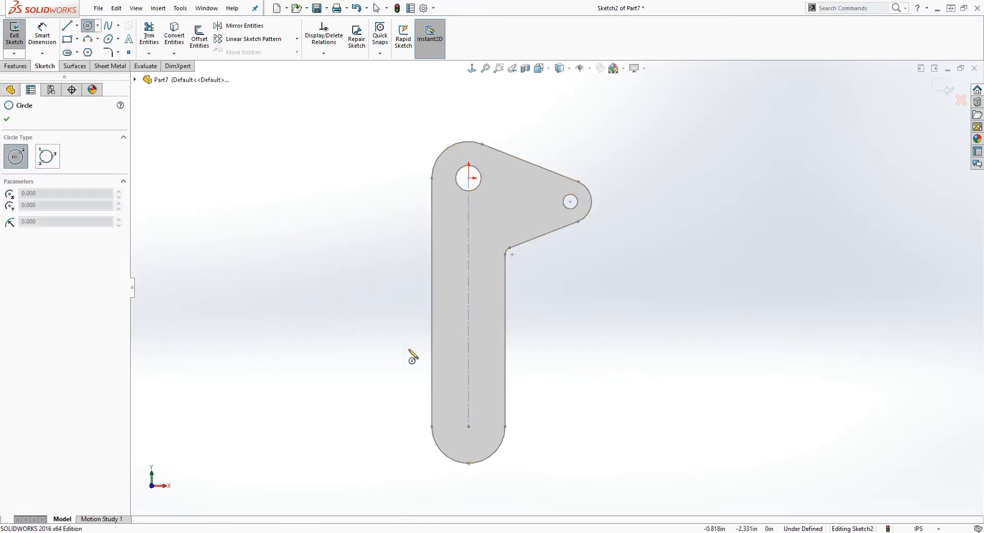
{"action": "scroll", "coordinate": [513, 378], "scroll_direction": "down", "scroll_amount": 2}
{"action": "left_click", "coordinate": [481, 335]}
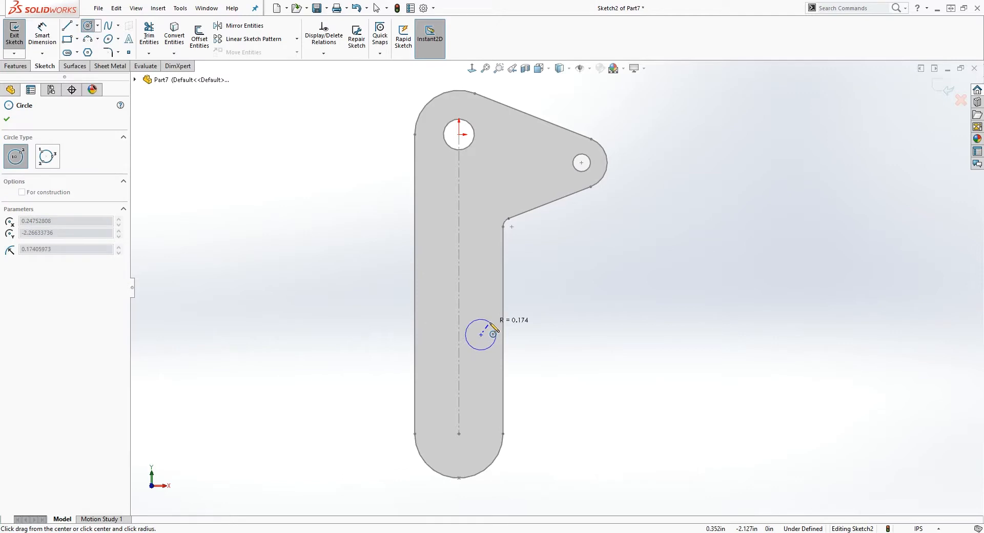
{"action": "left_click", "coordinate": [490, 324]}
{"action": "left_click", "coordinate": [480, 373]}
{"action": "left_click", "coordinate": [490, 364]}
{"action": "left_click", "coordinate": [481, 416]}
{"action": "left_click", "coordinate": [491, 407]}
{"action": "key", "text": "Escape"}
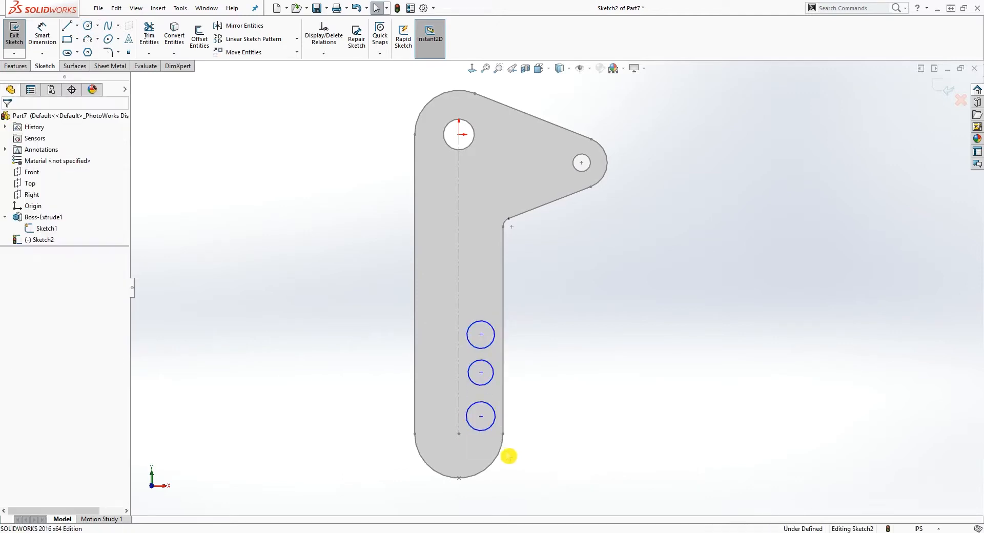
Make the three circles on the arm equal in size with an Equal relation
{"action": "left_click", "coordinate": [481, 429]}
{"action": "left_click", "coordinate": [545, 423]}
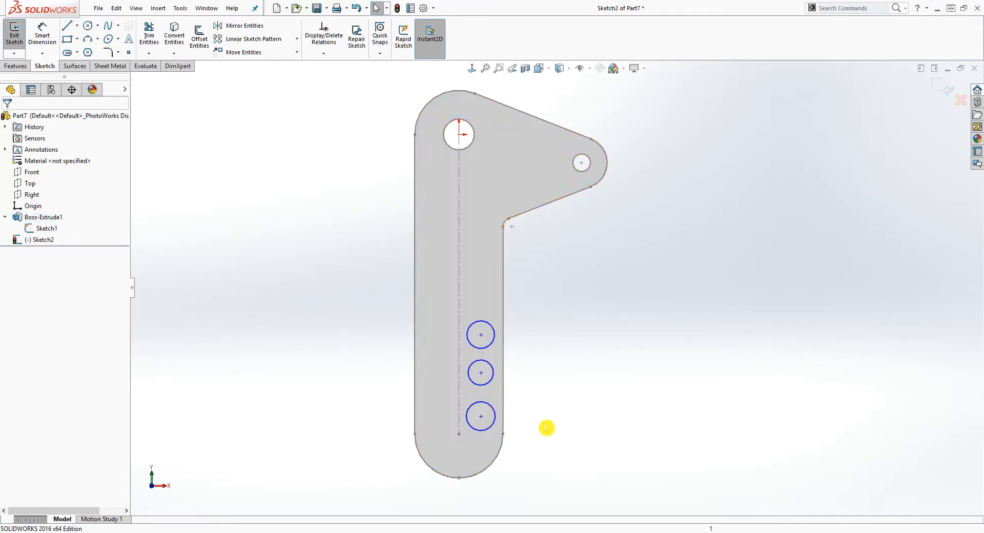
{"action": "left_click", "coordinate": [483, 430]}
{"action": "left_click", "coordinate": [490, 382], "text": "ctrl"}
{"action": "left_click", "coordinate": [477, 352], "text": "ctrl"}
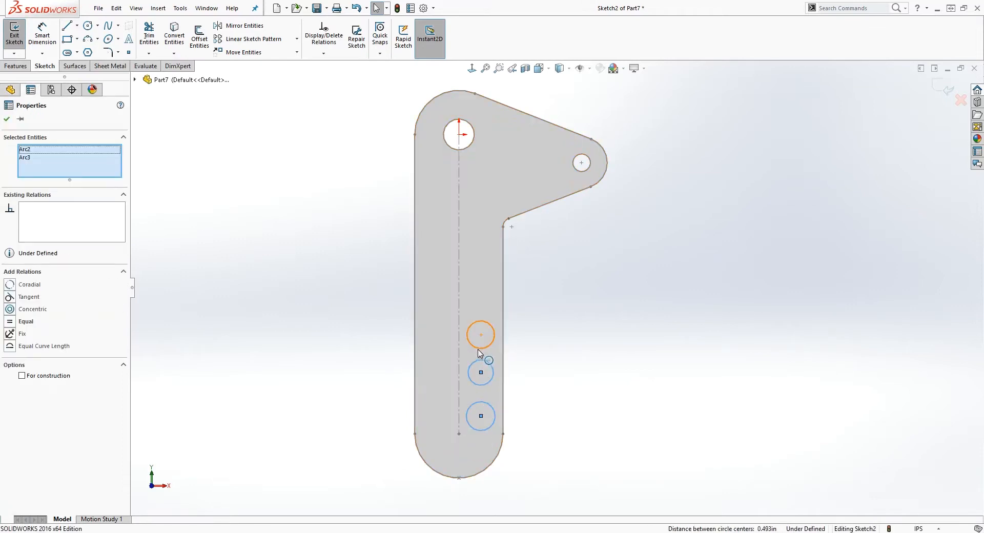
{"action": "left_click", "coordinate": [10, 311]}
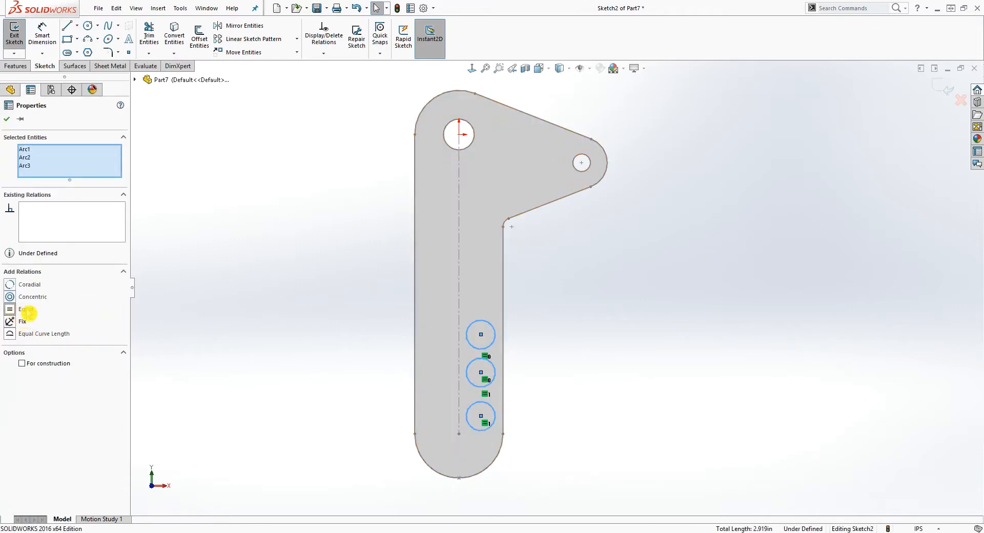
{"action": "left_click", "coordinate": [334, 314]}
Dimension the distance between the upper and middle circle centers as 0.55 in
{"action": "right_click_drag", "start_coordinate": [533, 450], "coordinate": [535, 319]}
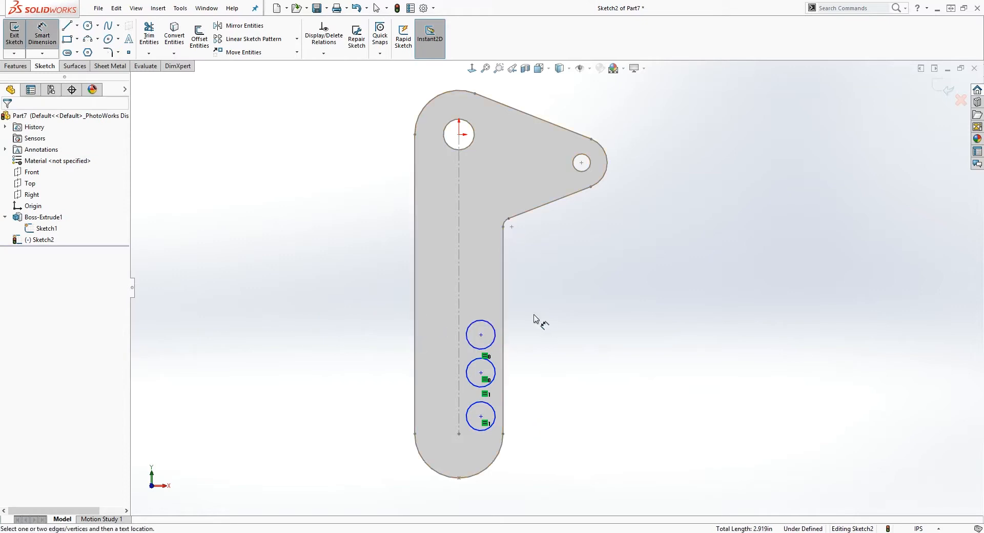
{"action": "left_click", "coordinate": [481, 334]}
{"action": "left_click", "coordinate": [481, 372]}
{"action": "left_click", "coordinate": [554, 360]}
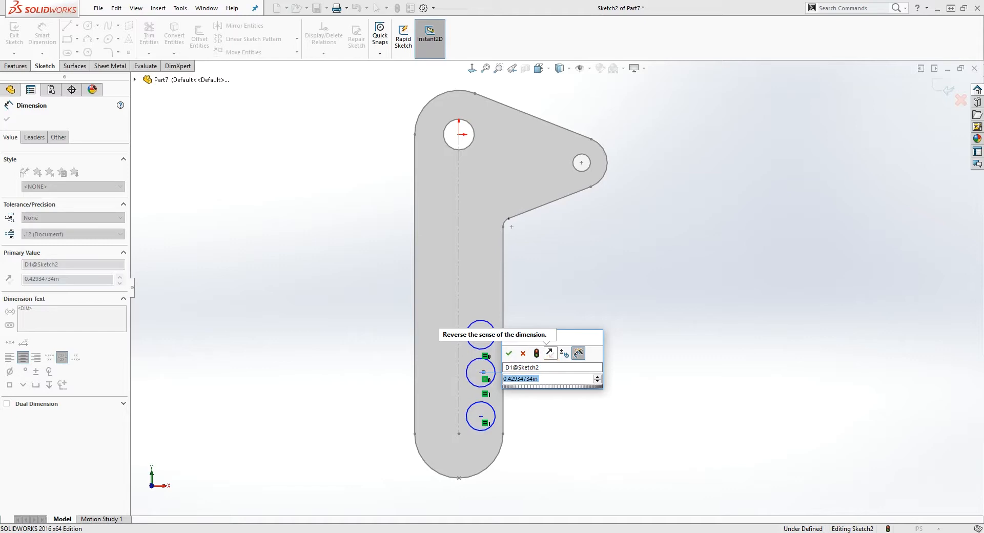
{"action": "type", "text": ".55"}
{"action": "key", "text": "Return"}
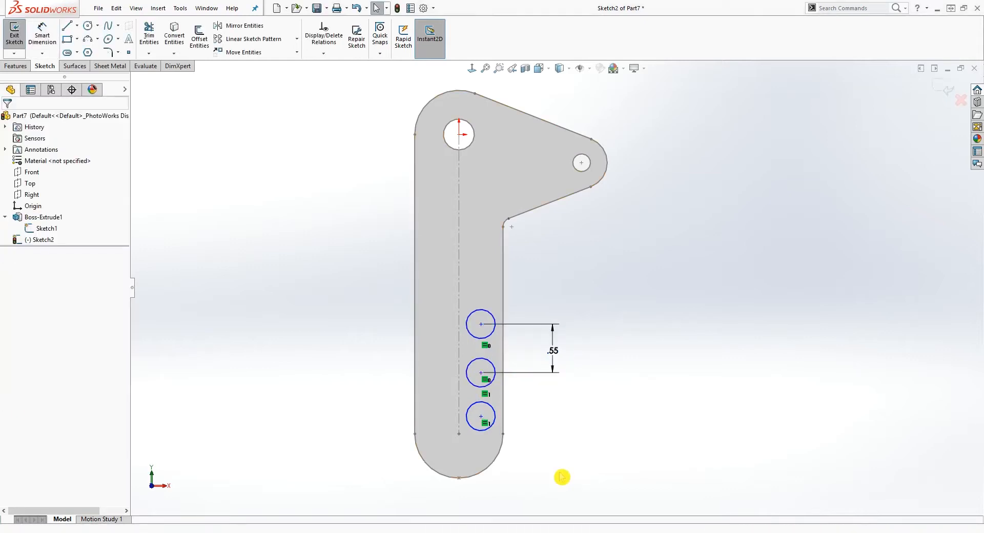
Dimension the distance between the middle and lower circle centers as 0.55 in
{"action": "left_click", "coordinate": [481, 372]}
{"action": "left_click", "coordinate": [480, 416]}
{"action": "left_click", "coordinate": [547, 416]}
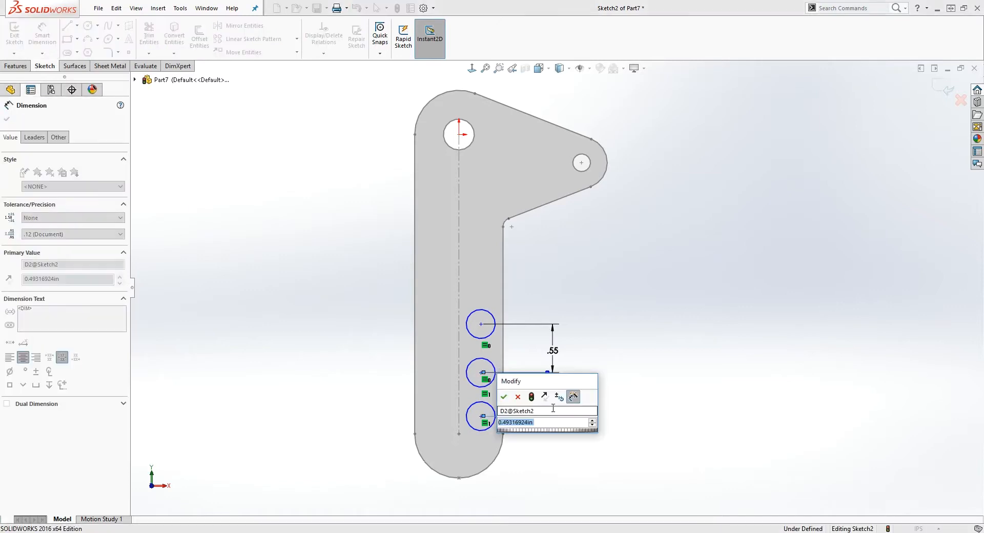
{"action": "key", "text": "BackSpace"}
{"action": "type", "text": ".55"}
{"action": "key", "text": "Return"}
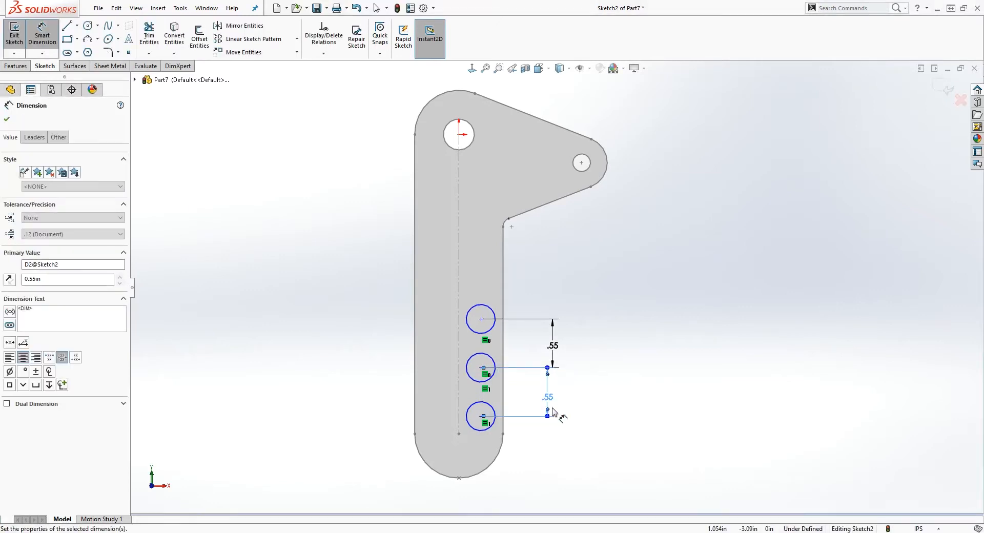
{"action": "key", "text": "Escape"}
Align the centers of the three circles with a Vertical relation
{"action": "left_click", "coordinate": [481, 319]}
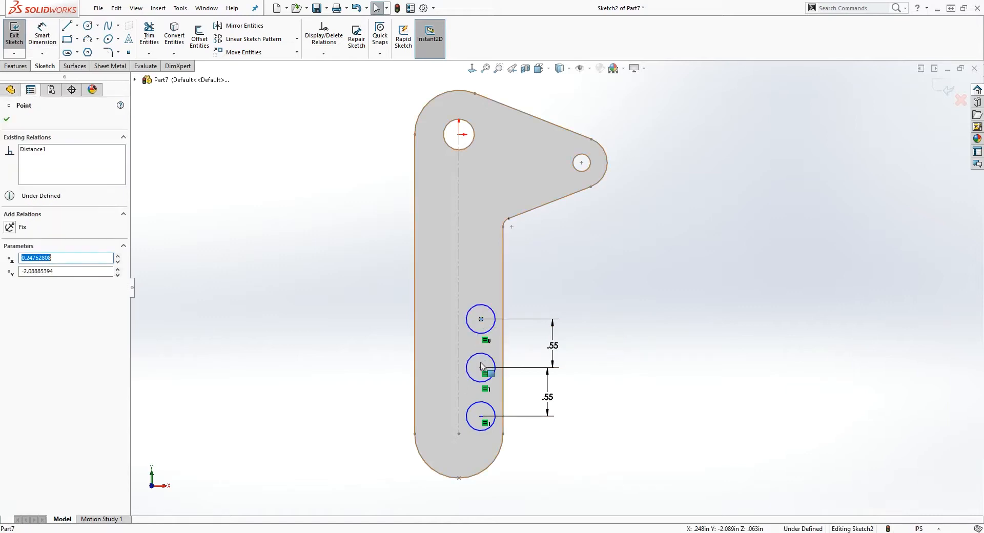
{"action": "left_click", "coordinate": [481, 367], "text": "ctrl"}
{"action": "left_click", "coordinate": [481, 416], "text": "ctrl"}
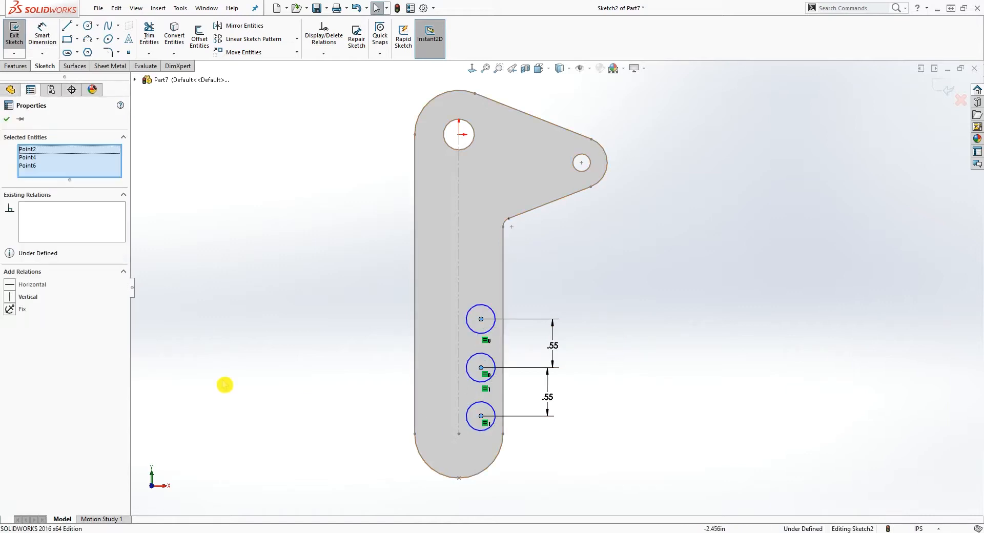
{"action": "left_click", "coordinate": [9, 296]}
{"action": "left_click", "coordinate": [604, 299]}
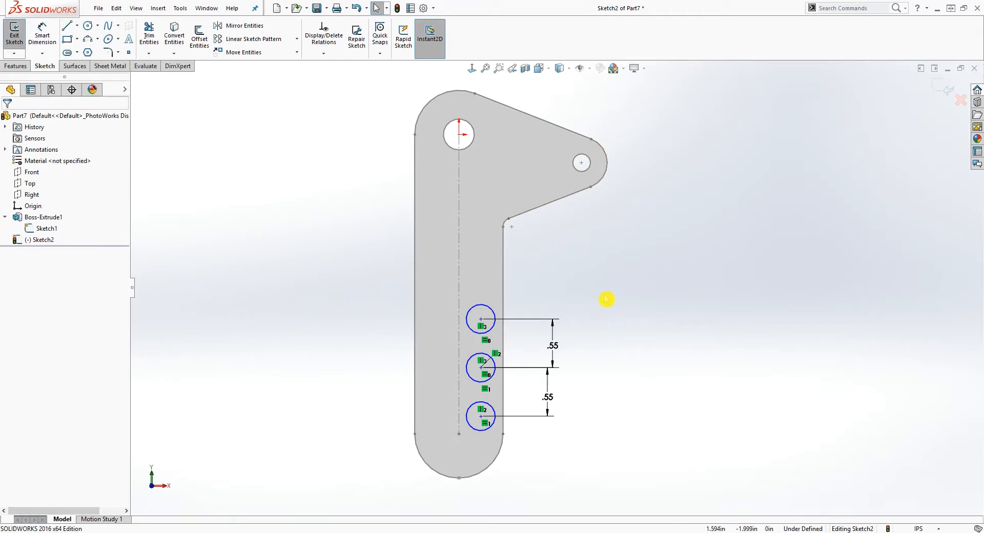
Dimension the horizontal offset between the upper circle's center and the origin in the large hole as 0.15 in
{"action": "key", "text": "d"}
{"action": "left_click", "coordinate": [481, 319]}
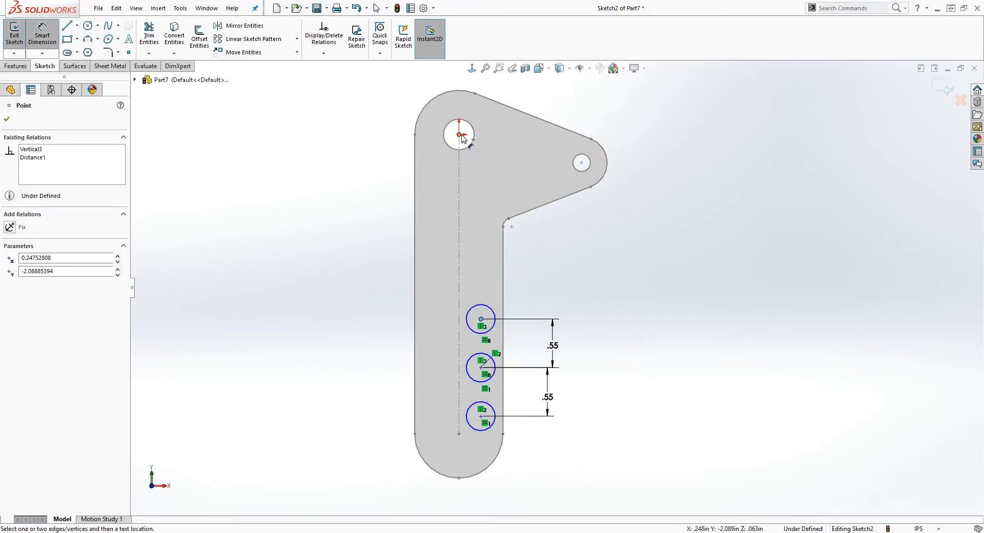
{"action": "left_click", "coordinate": [460, 135]}
{"action": "scroll", "coordinate": [497, 123], "scroll_direction": "up", "scroll_amount": 3}
{"action": "left_click", "coordinate": [505, 114]}
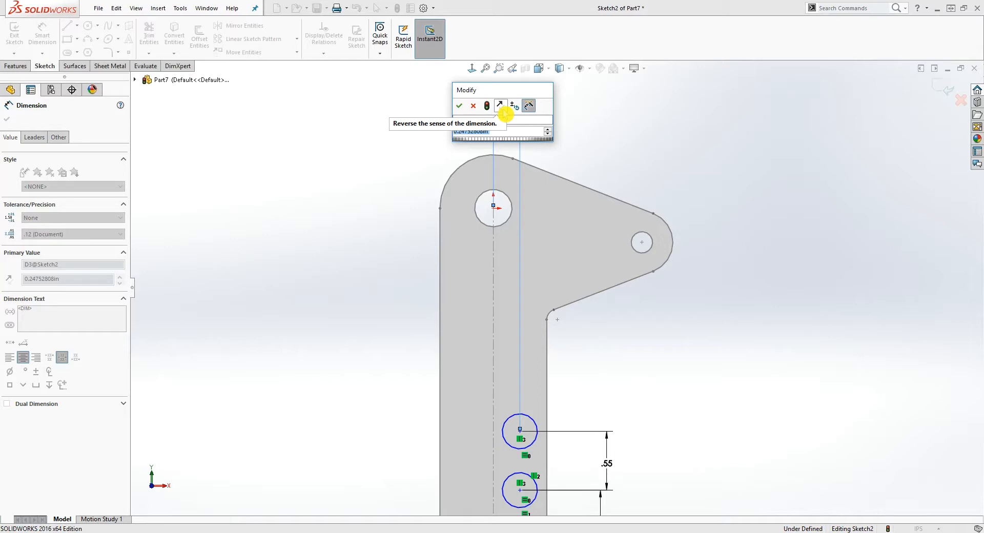
{"action": "type", "text": ".15"}
{"action": "key", "text": "Return"}
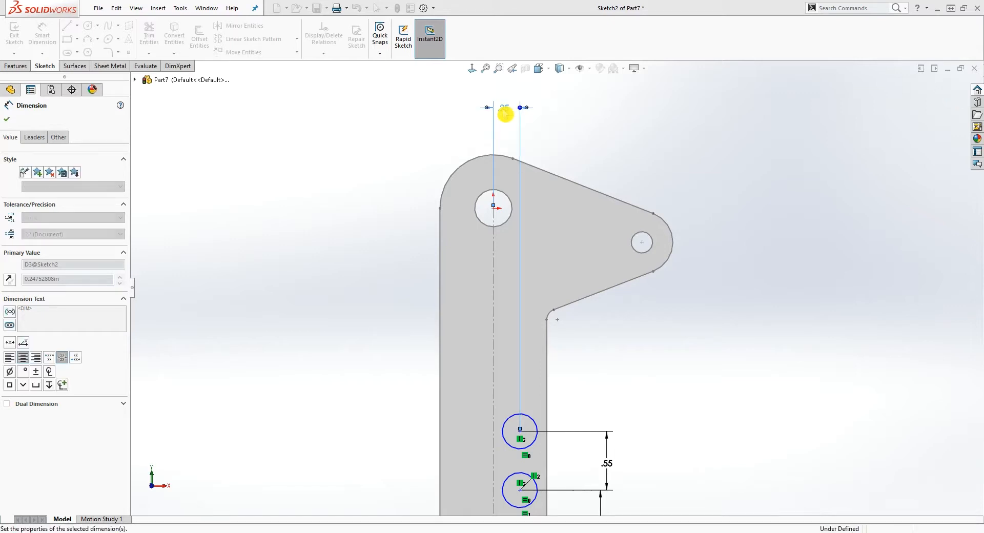
{"action": "scroll", "coordinate": [556, 287], "scroll_direction": "up", "scroll_amount": 2}
{"action": "scroll", "coordinate": [580, 387], "scroll_direction": "down", "scroll_amount": 1}
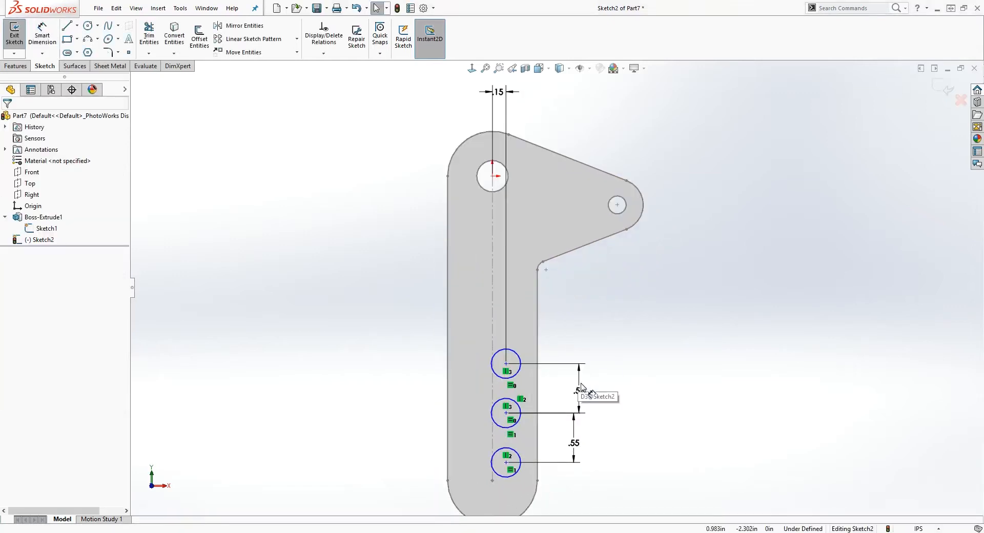
{"action": "left_click", "coordinate": [583, 385]}
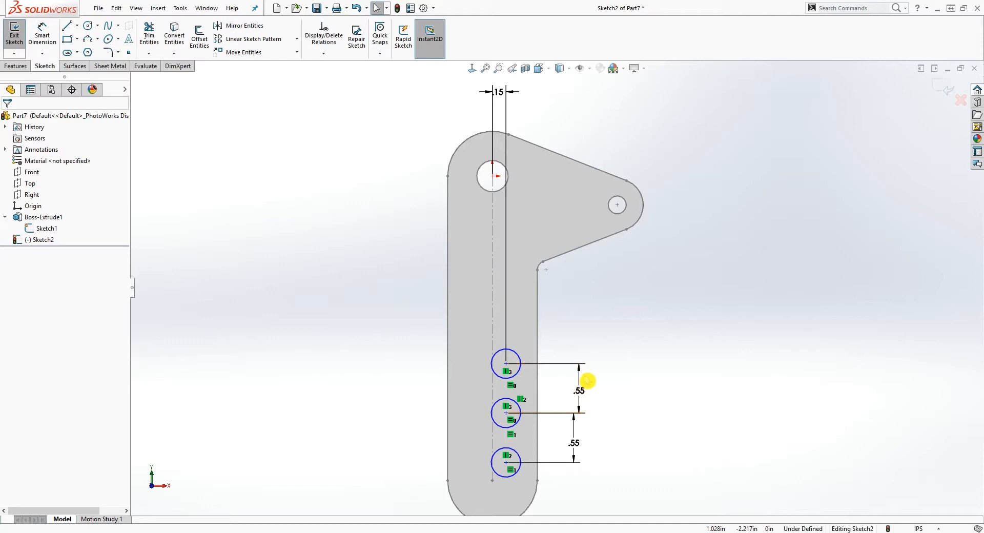
Dimension the upper circle's diameter as 0.2 in
{"action": "right_click_drag", "start_coordinate": [543, 416], "coordinate": [523, 365]}
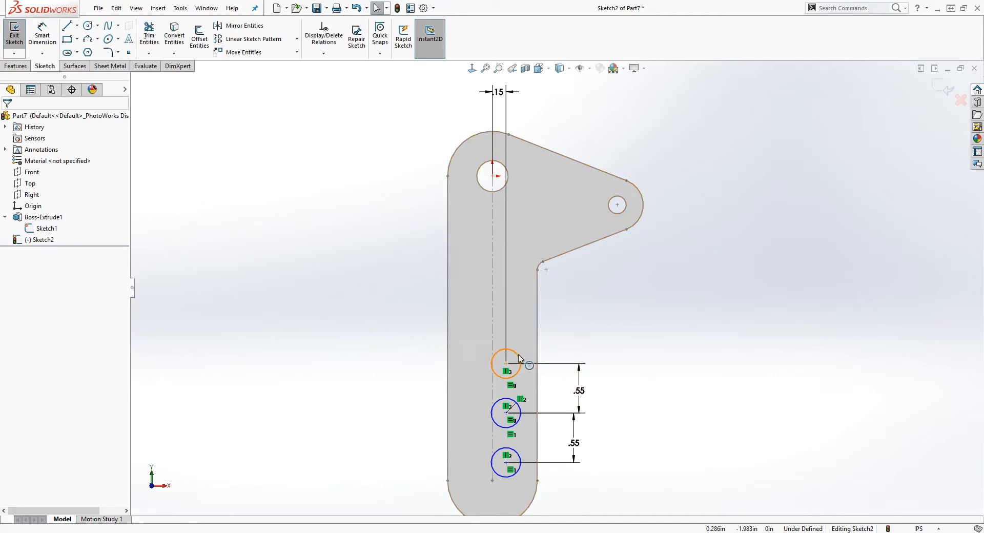
{"action": "left_click", "coordinate": [520, 358]}
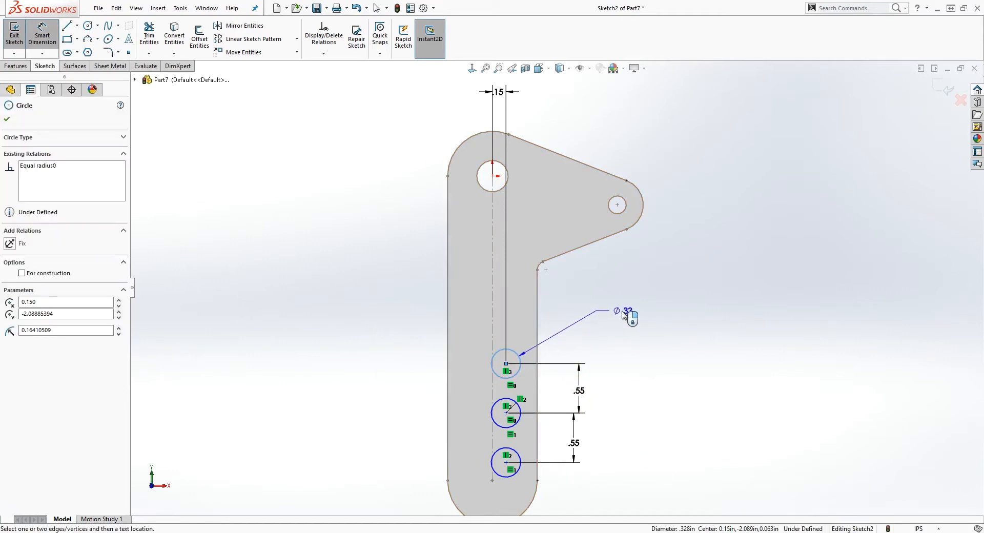
{"action": "left_click", "coordinate": [621, 314]}
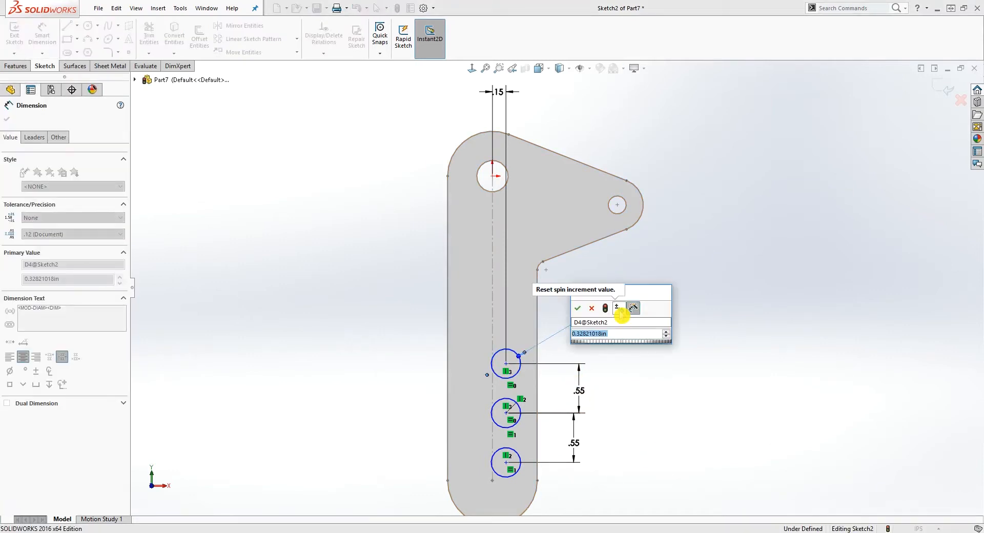
{"action": "type", "text": ".2"}
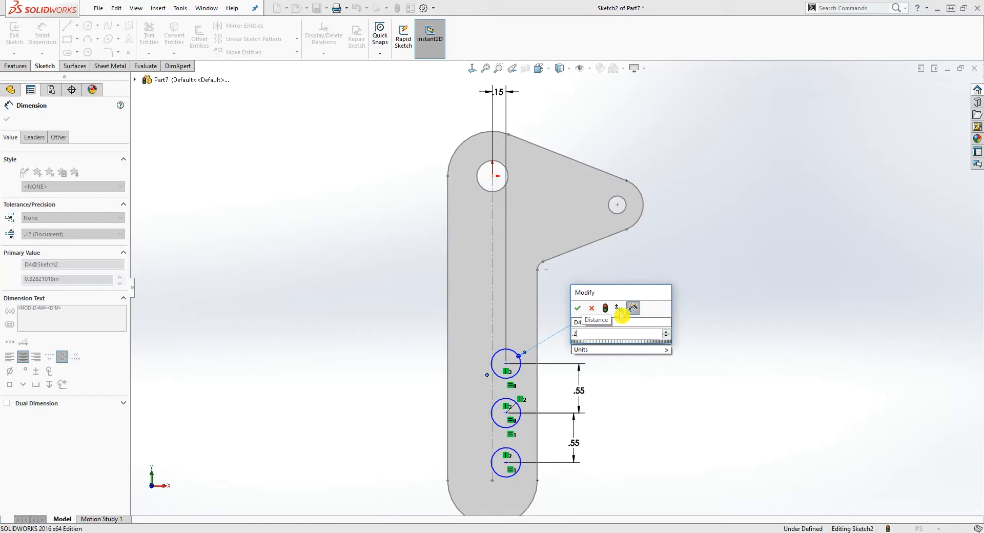
{"action": "key", "text": "Return"}
{"action": "key", "text": "Escape"}
{"action": "scroll", "coordinate": [551, 372], "scroll_direction": "down", "scroll_amount": 2}
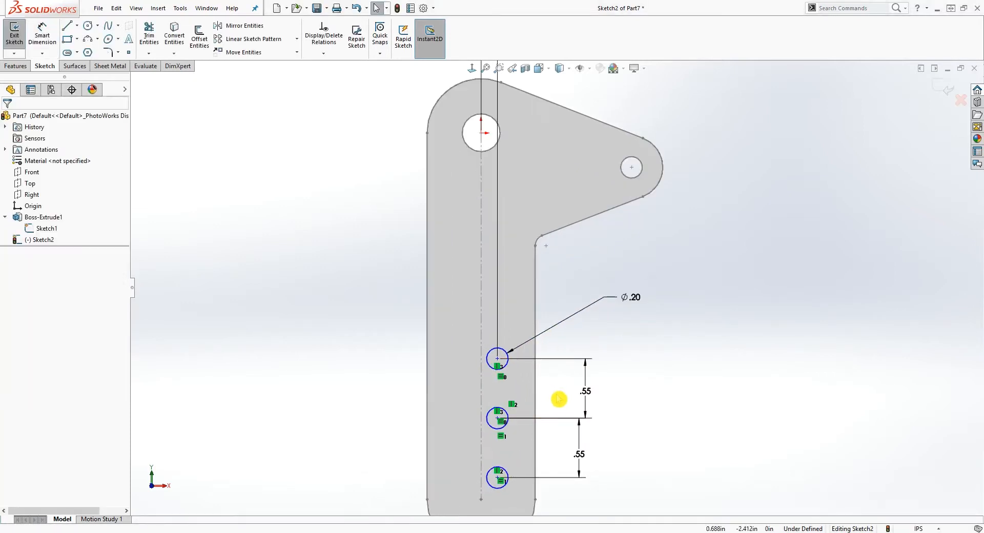
Add a Horizontal relation between the lowest circle's center and the endpoint where the arm's right edge meets the bottom arc
{"action": "scroll", "coordinate": [559, 398], "scroll_direction": "up", "scroll_amount": 2}
{"action": "scroll", "coordinate": [549, 360], "scroll_direction": "down", "scroll_amount": 2}
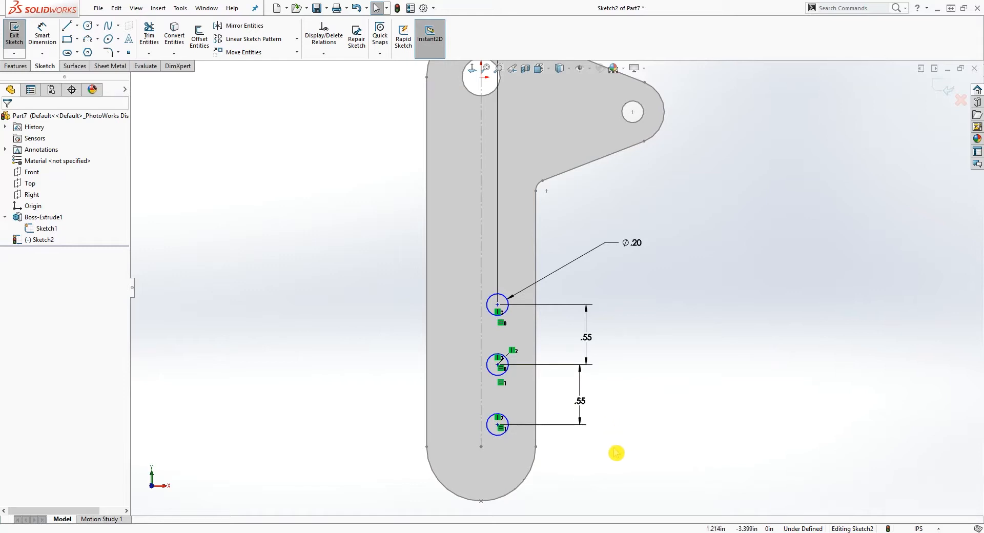
{"action": "left_click", "coordinate": [498, 426]}
{"action": "left_click", "coordinate": [535, 446], "text": "ctrl"}
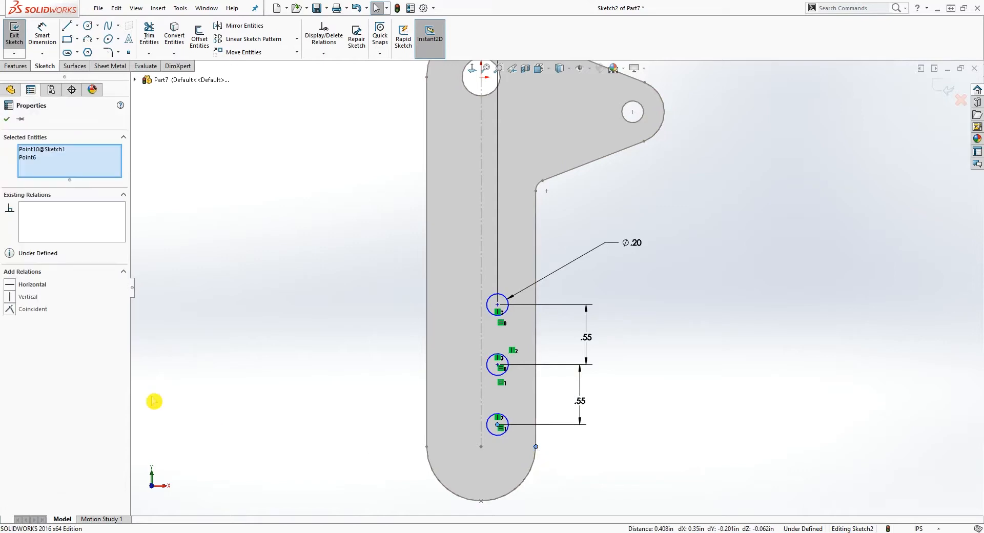
{"action": "left_click", "coordinate": [16, 286]}
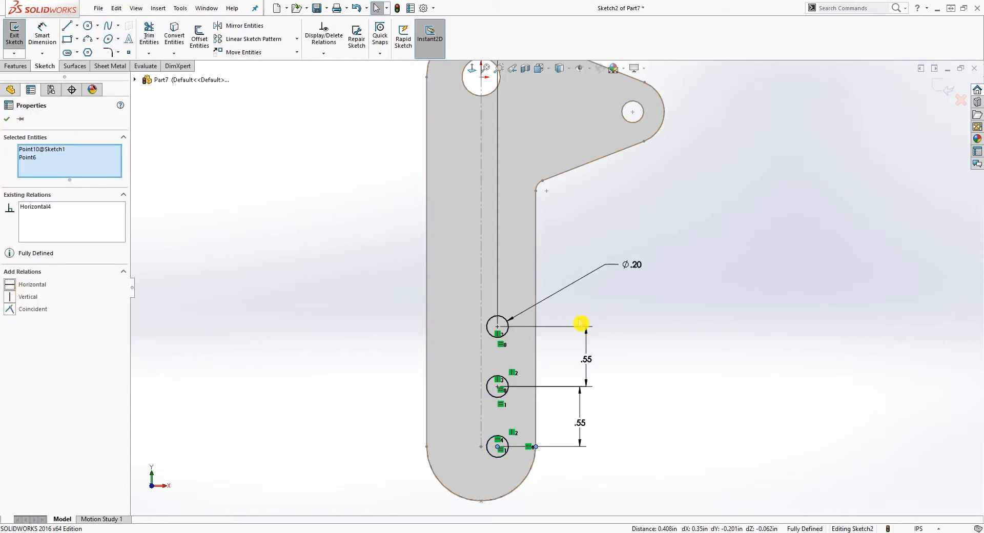
{"action": "left_click", "coordinate": [661, 357]}
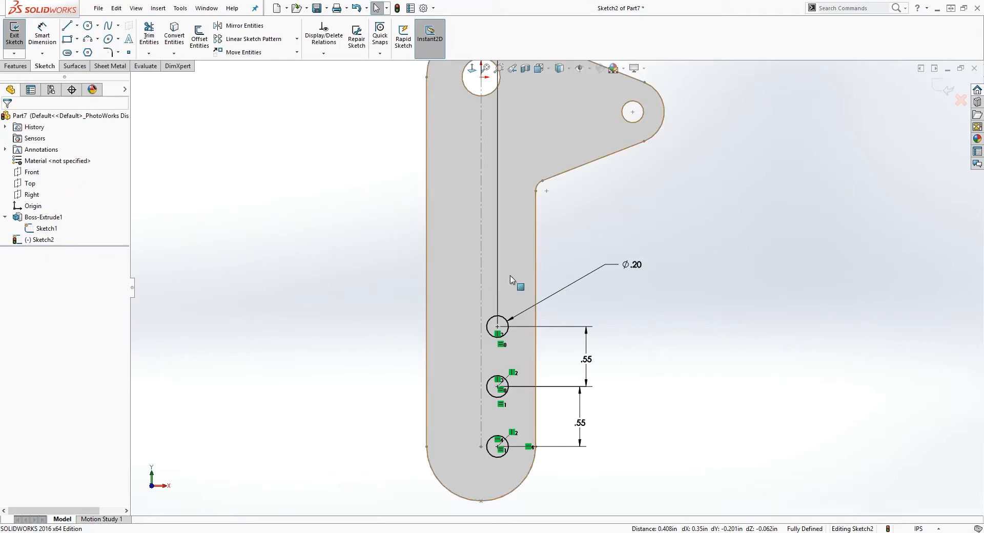
Cut the three circles through the plate with an Extruded Cut set to Through All
{"action": "scroll", "coordinate": [580, 290], "scroll_direction": "up", "scroll_amount": 3}
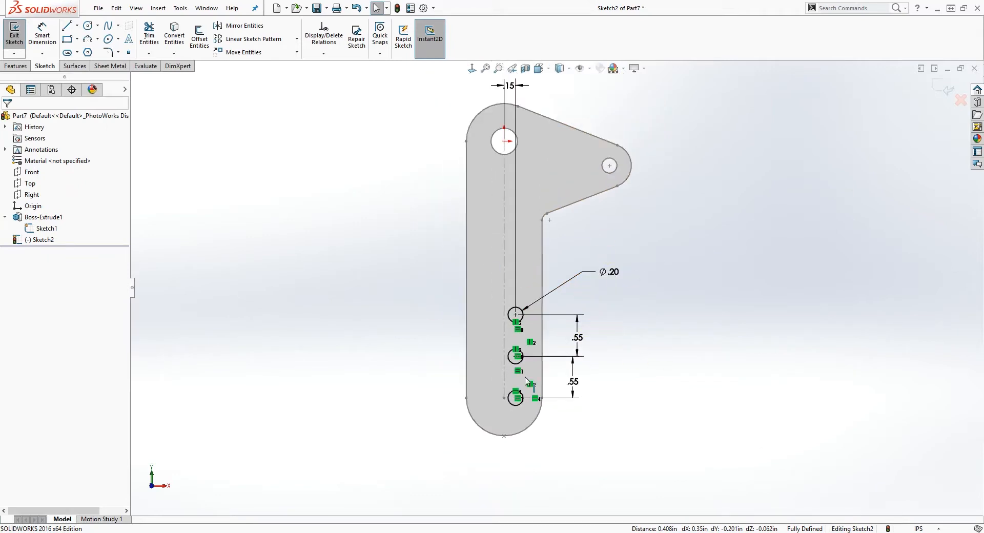
{"action": "left_click", "coordinate": [15, 66]}
{"action": "left_click", "coordinate": [156, 36]}
{"action": "left_click", "coordinate": [93, 181]}
{"action": "left_click", "coordinate": [103, 202]}
{"action": "middle_click_drag", "start_coordinate": [784, 374], "coordinate": [365, 318]}
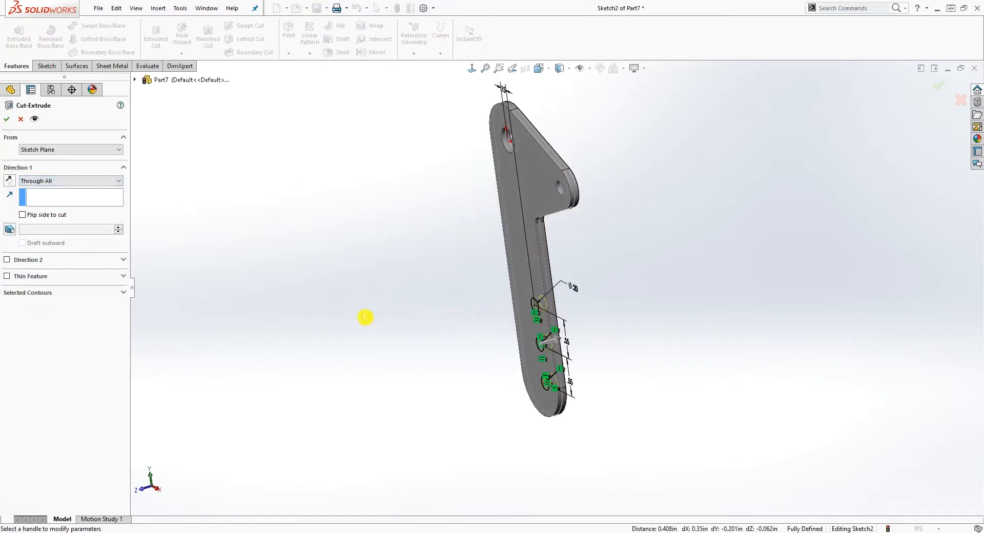
{"action": "left_click", "coordinate": [7, 119]}
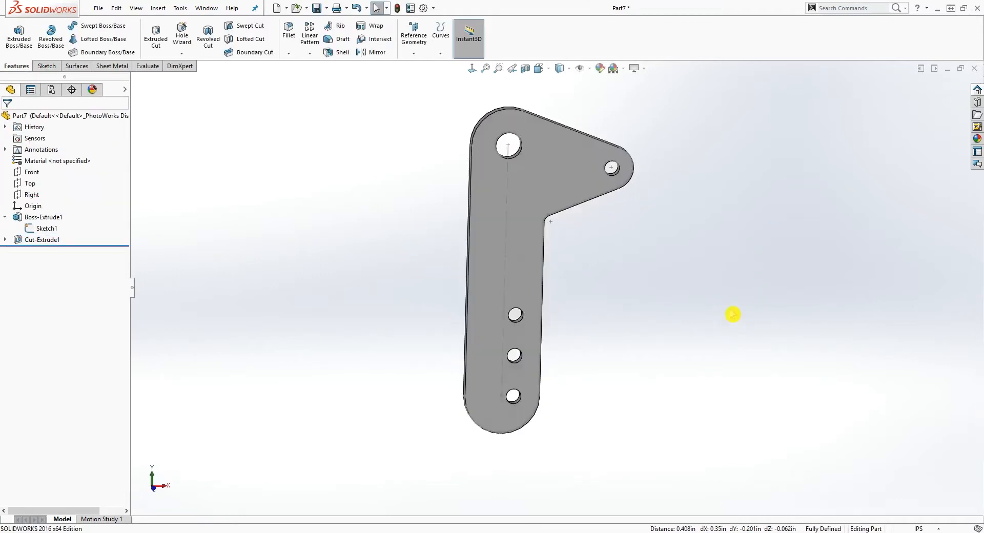
Start a sketch on the plate's front face, viewed normal to it, and hide the base profile sketch
{"action": "left_click", "coordinate": [526, 137]}
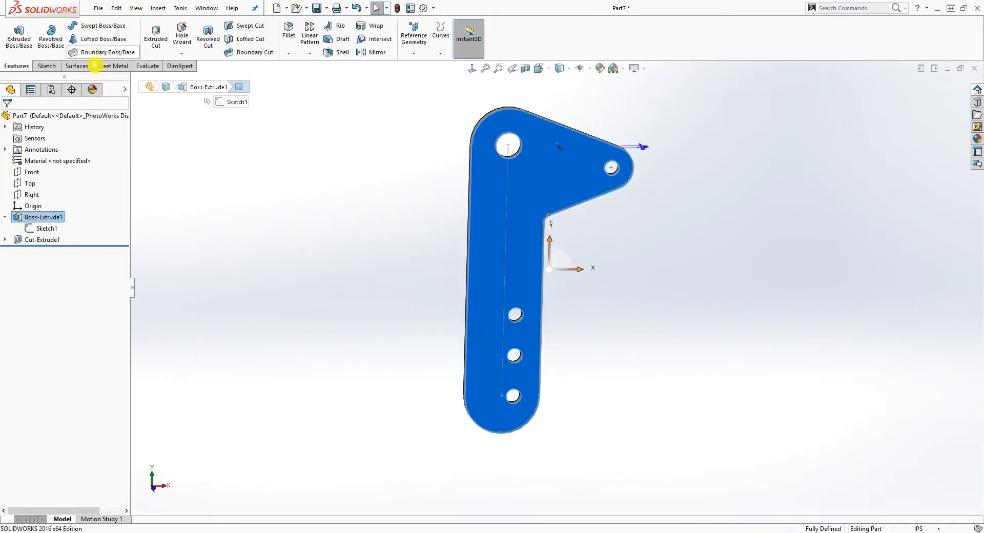
{"action": "left_click", "coordinate": [32, 172]}
{"action": "scroll", "coordinate": [625, 306], "scroll_direction": "down", "scroll_amount": 3}
{"action": "scroll", "coordinate": [594, 250], "scroll_direction": "up", "scroll_amount": 2}
{"action": "left_click", "coordinate": [519, 207]}
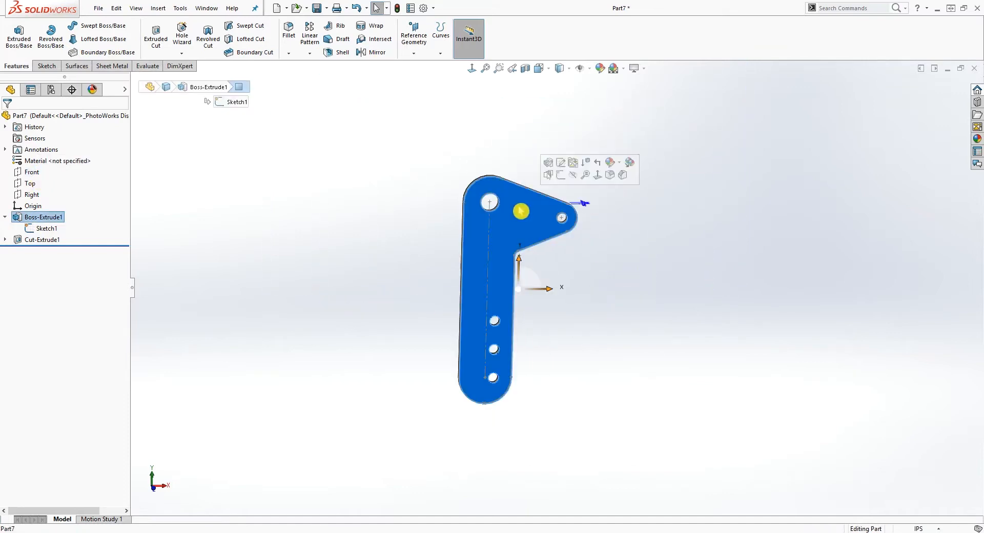
{"action": "left_click", "coordinate": [47, 67]}
{"action": "left_click", "coordinate": [15, 36]}
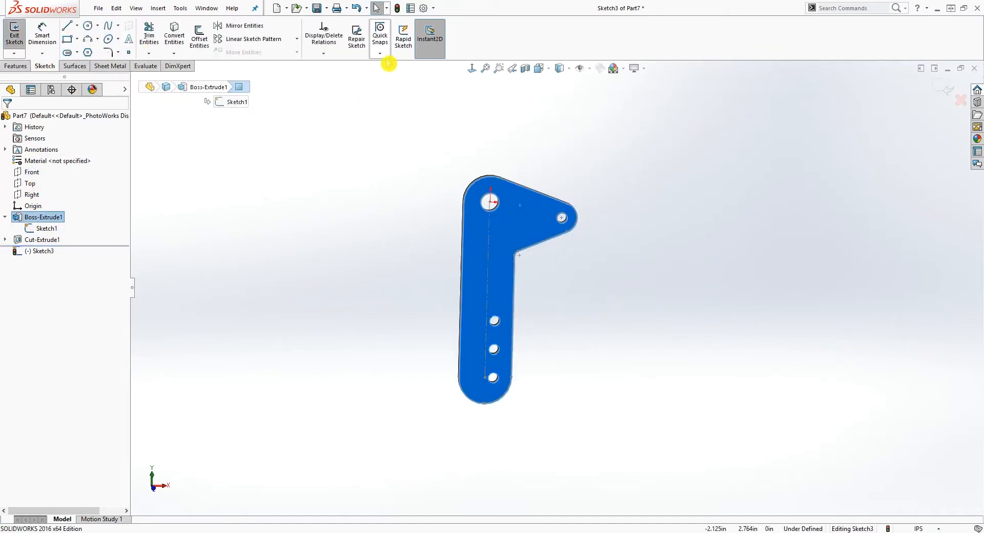
{"action": "left_click", "coordinate": [471, 68]}
{"action": "scroll", "coordinate": [631, 175], "scroll_direction": "down", "scroll_amount": 4}
{"action": "key", "text": "Escape"}
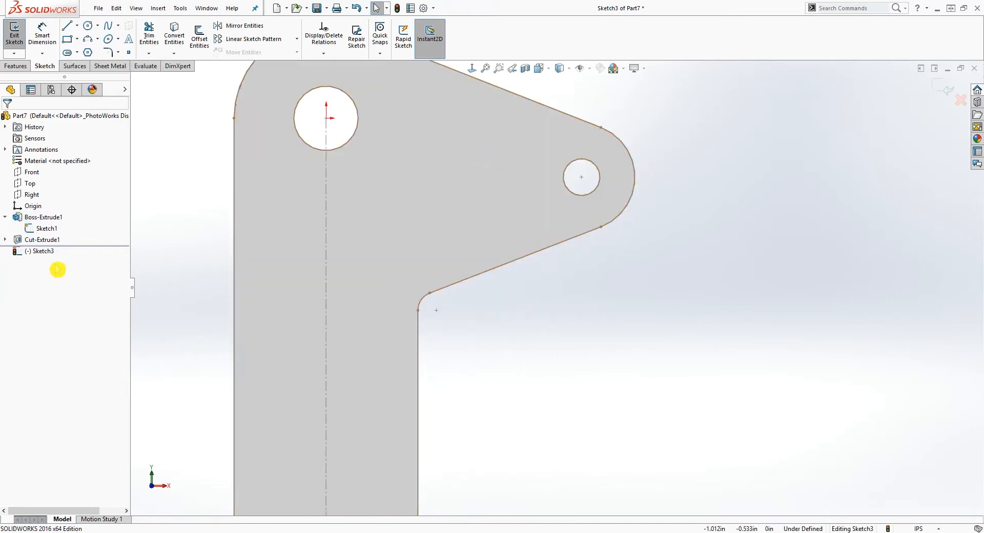
{"action": "right_click", "coordinate": [54, 229]}
{"action": "left_click", "coordinate": [255, 171]}
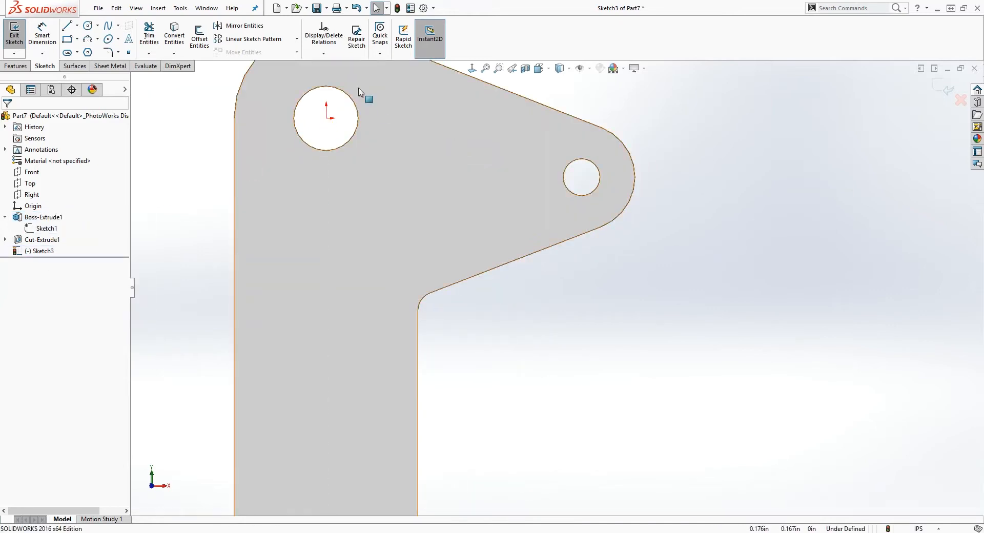
Convert the large hole's edge into the sketch and draw a concentric circle about 0.44 in in diameter around it
{"action": "left_click", "coordinate": [349, 100]}
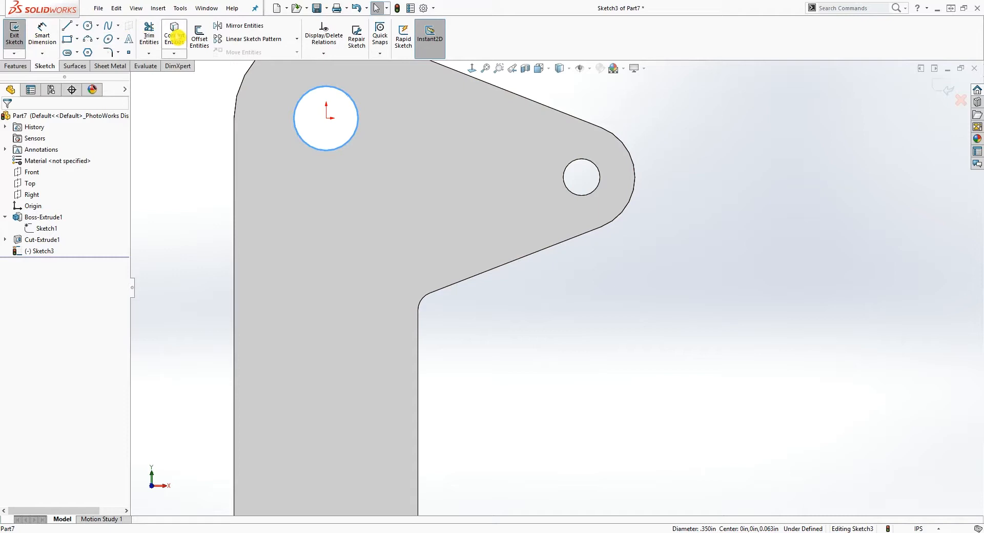
{"action": "left_click", "coordinate": [174, 36]}
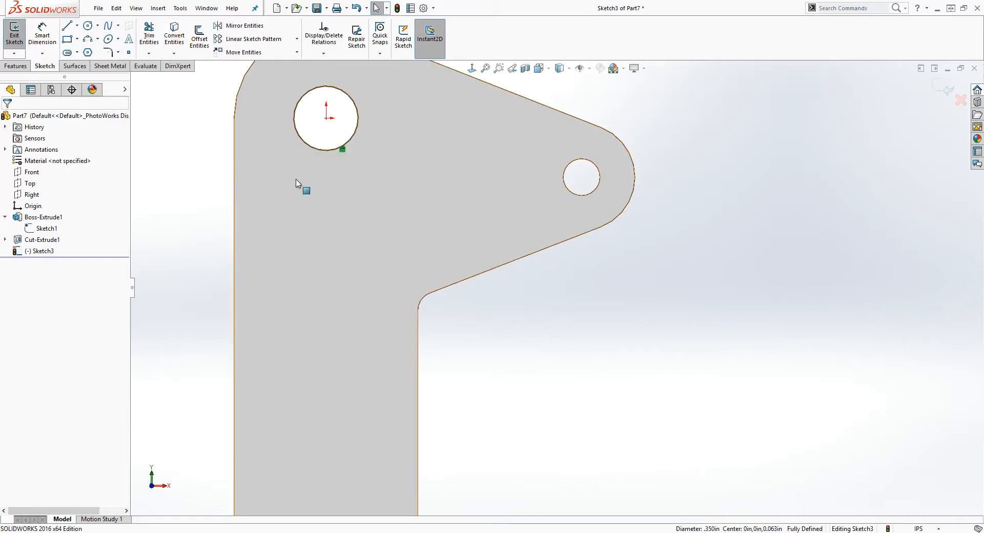
{"action": "left_click", "coordinate": [88, 25]}
{"action": "left_click", "coordinate": [327, 118]}
{"action": "left_click", "coordinate": [364, 104]}
{"action": "key", "text": "Escape"}
Dimension the outer circle's diameter around the large hole as 0.46 in
{"action": "right_click_drag", "start_coordinate": [445, 253], "coordinate": [406, 107]}
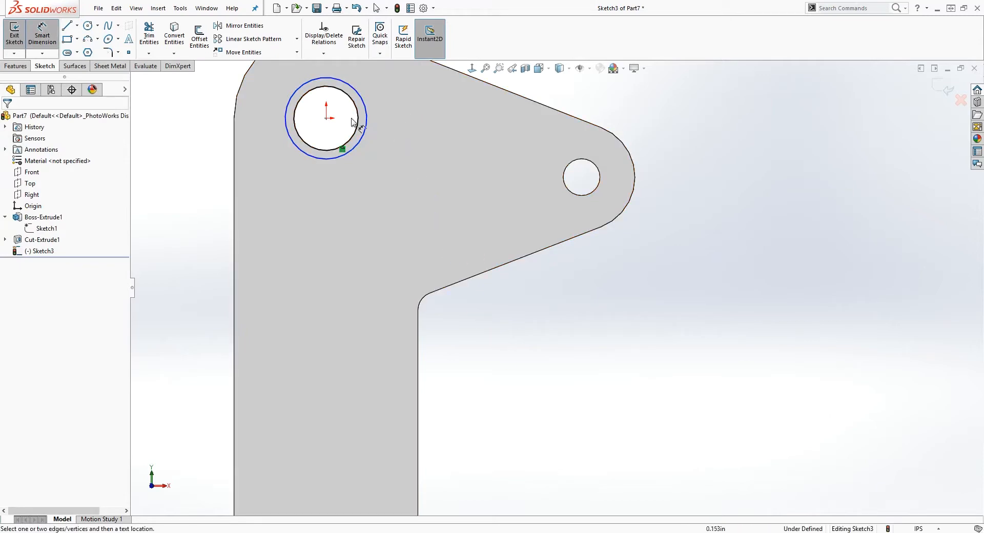
{"action": "left_click", "coordinate": [340, 156]}
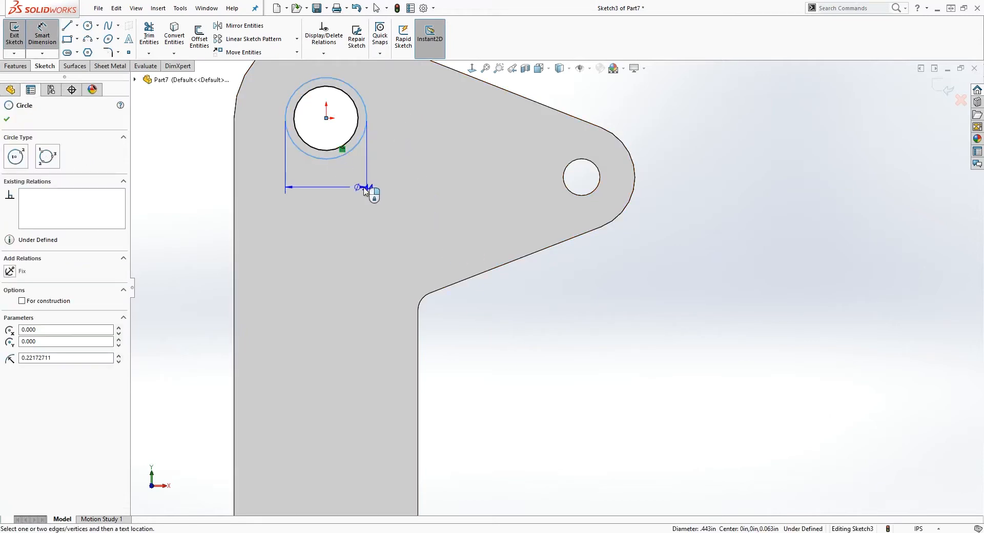
{"action": "left_click", "coordinate": [363, 189]}
{"action": "type", "text": ".46"}
{"action": "key", "text": "Return"}
Set up an Extruded Boss of the ring around the large hole with a Blind first-direction depth of 0.14 in
{"action": "middle_click_drag", "start_coordinate": [487, 223], "coordinate": [471, 238]}
{"action": "left_click", "coordinate": [6, 66]}
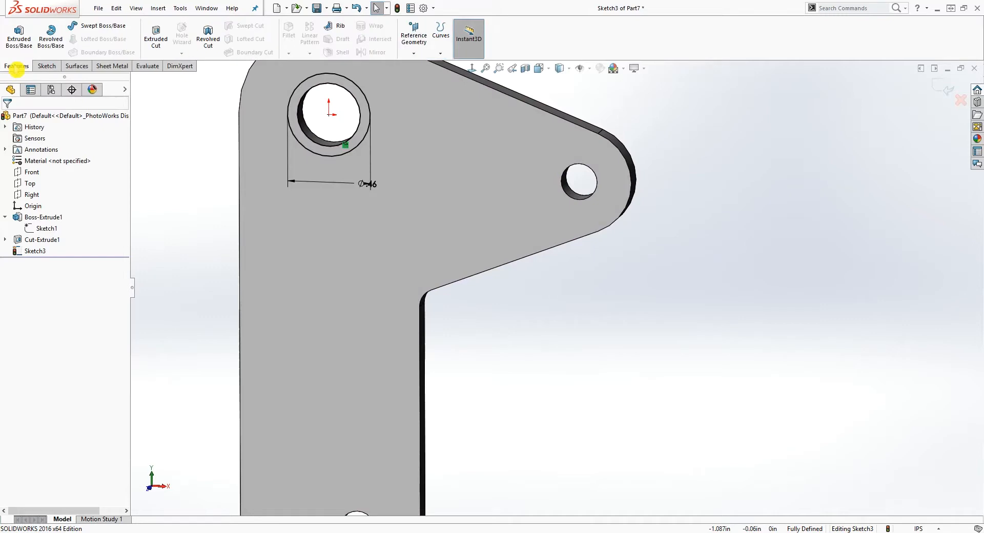
{"action": "left_click", "coordinate": [19, 36]}
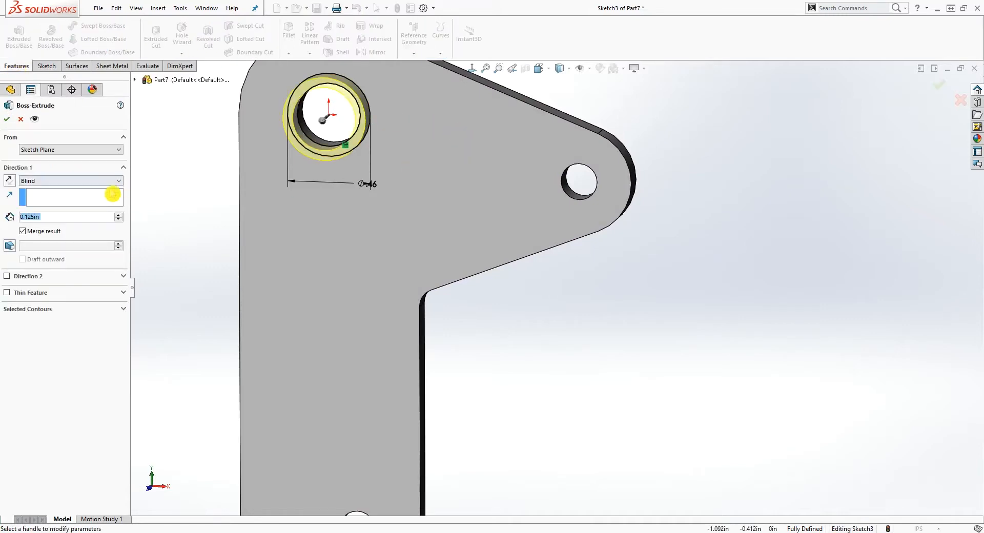
{"action": "type", "text": ".14"}
{"action": "key", "text": "Return"}
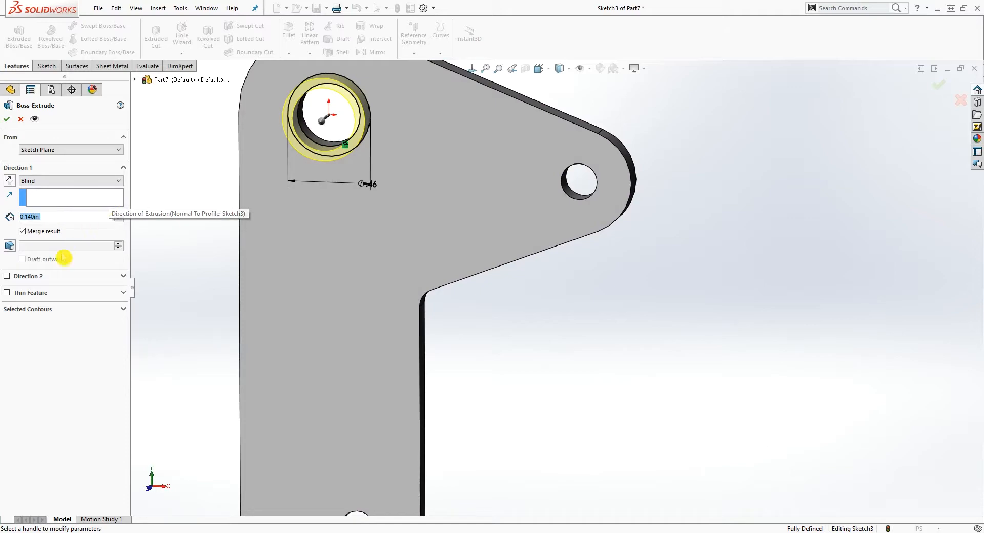
Add a second Blind direction of 0.265 in to the ring's extrusion and create the boss
{"action": "left_click", "coordinate": [7, 276]}
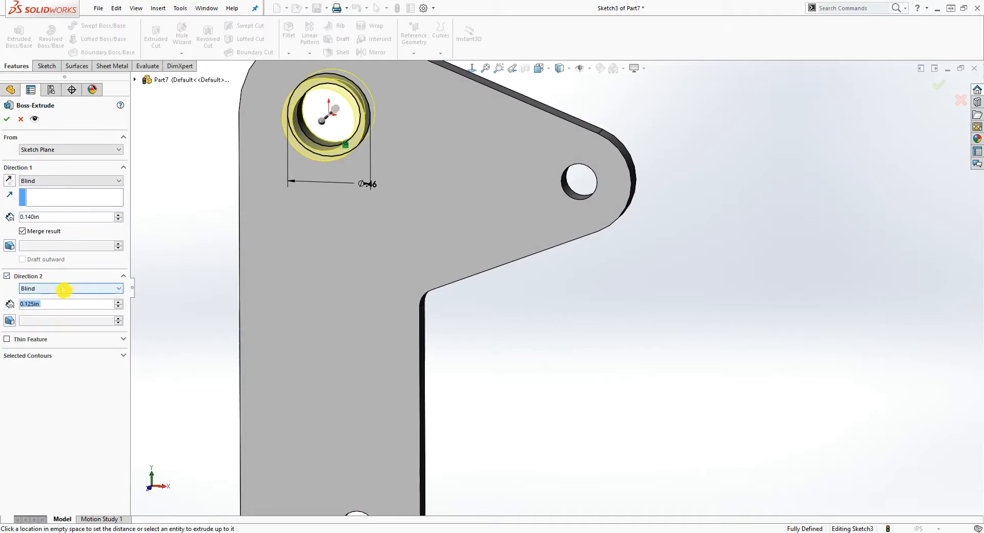
{"action": "middle_click_drag", "start_coordinate": [681, 382], "coordinate": [622, 510]}
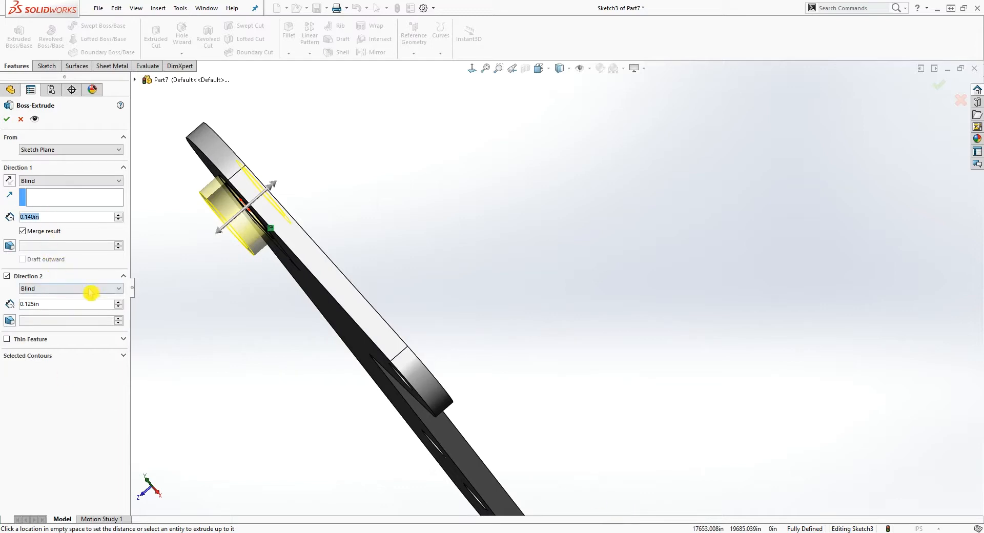
{"action": "left_click", "coordinate": [55, 304]}
{"action": "type", "text": ".2"}
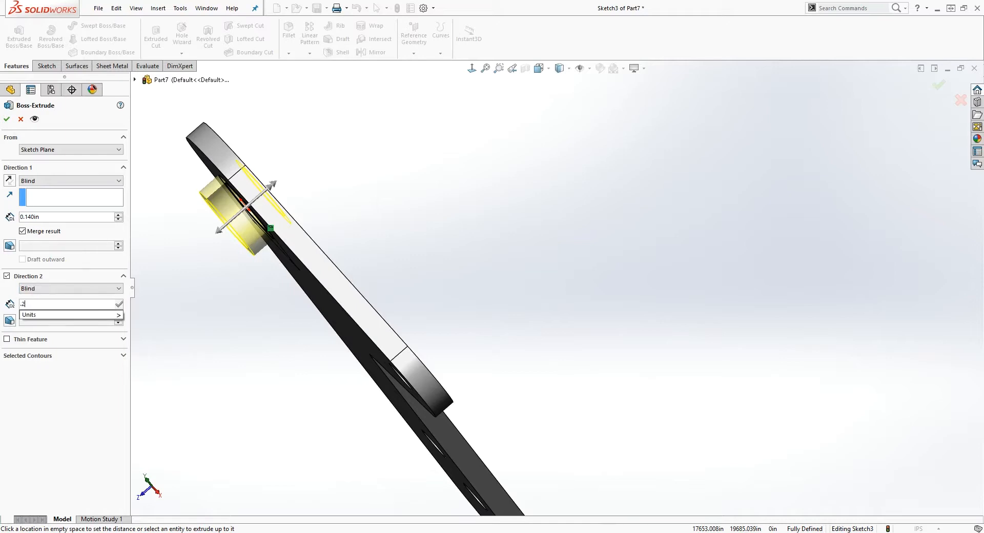
{"action": "type", "text": "65"}
{"action": "key", "text": "Return"}
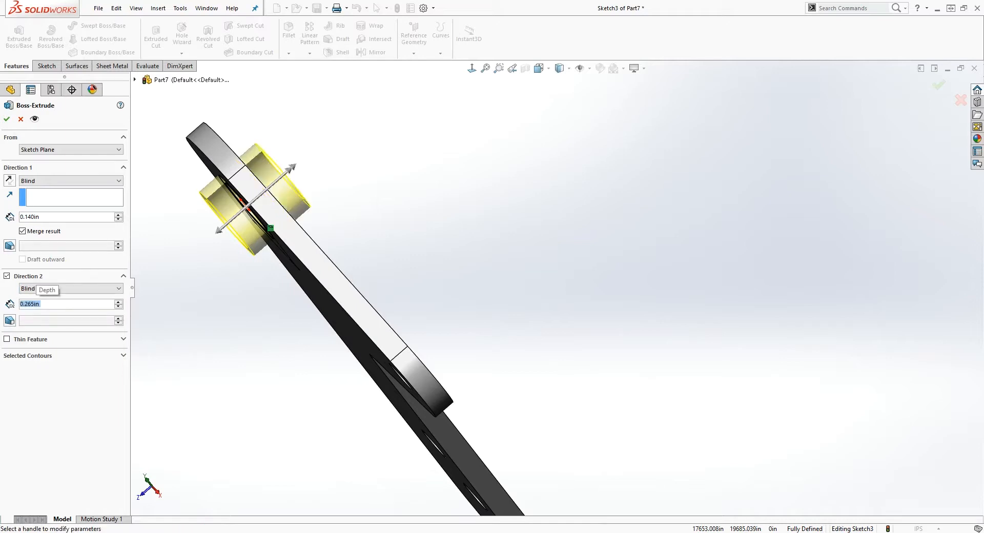
{"action": "left_click", "coordinate": [8, 119]}
Save the finished plate part on the Desktop as Part 3
{"action": "key", "text": "ctrl+1"}
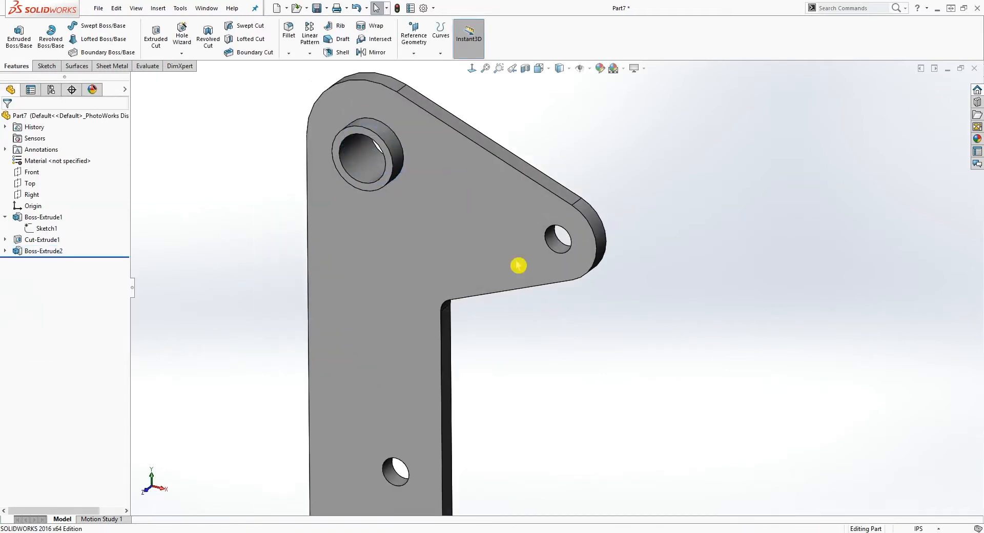
{"action": "scroll", "coordinate": [589, 324], "scroll_direction": "up", "scroll_amount": 3}
{"action": "middle_click_drag", "start_coordinate": [579, 380], "coordinate": [567, 397]}
{"action": "left_click", "coordinate": [589, 249]}
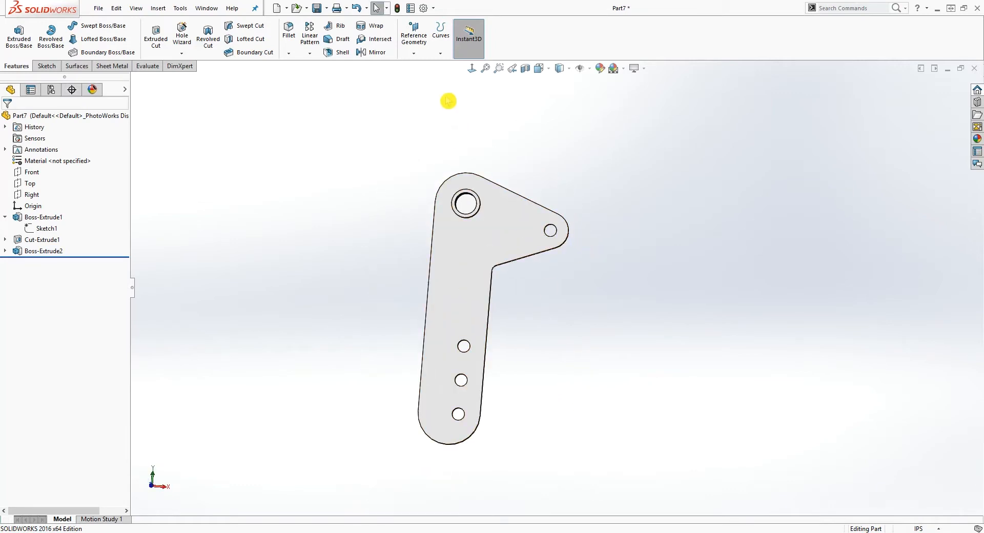
{"action": "middle_click_drag", "start_coordinate": [517, 221], "coordinate": [500, 233]}
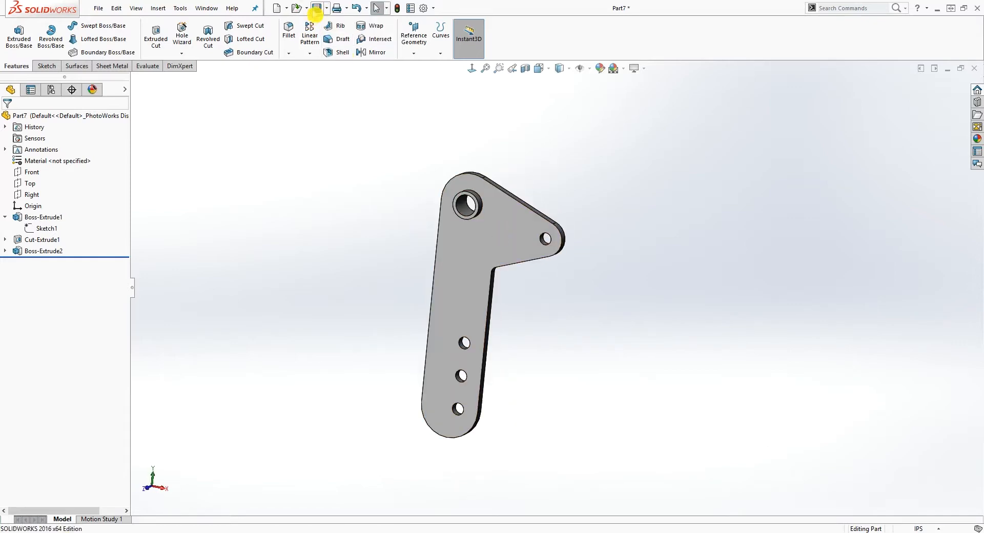
{"action": "left_click", "coordinate": [317, 8]}
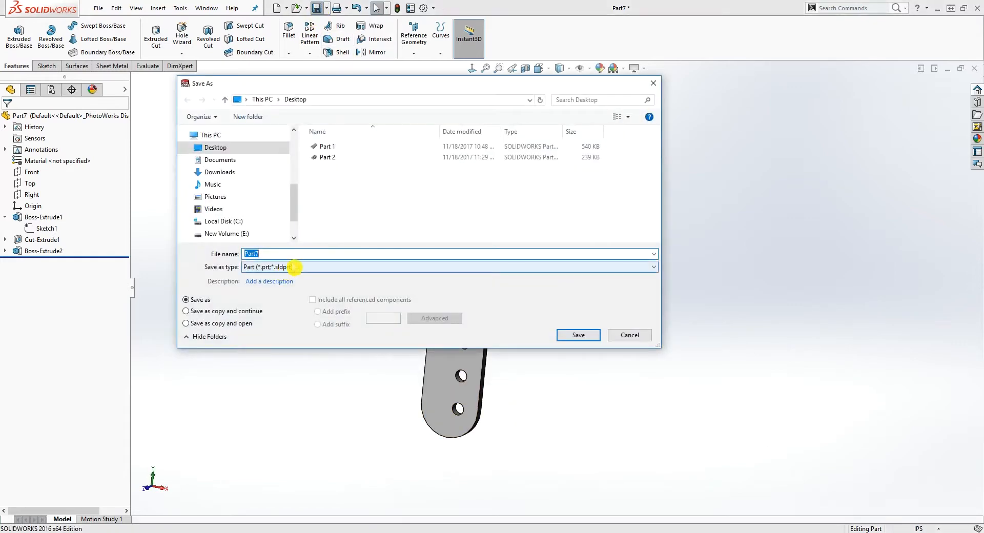
{"action": "type", "text": "P"}
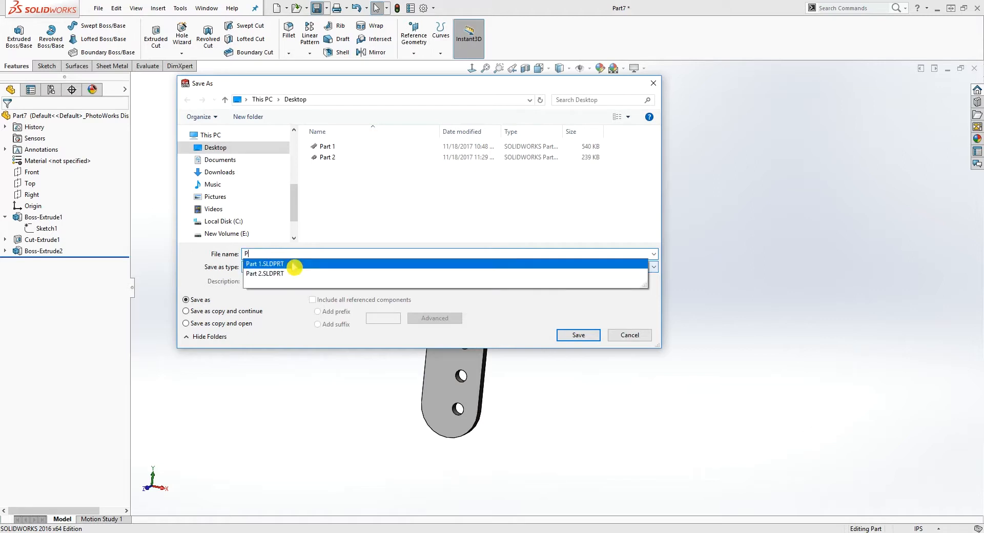
{"action": "type", "text": "art 3"}
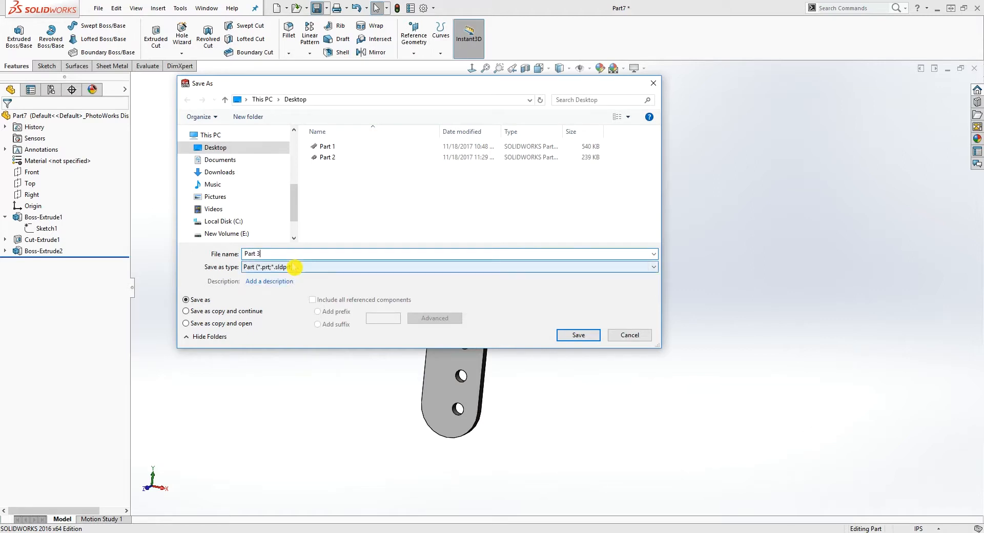
{"action": "left_click", "coordinate": [587, 334]}
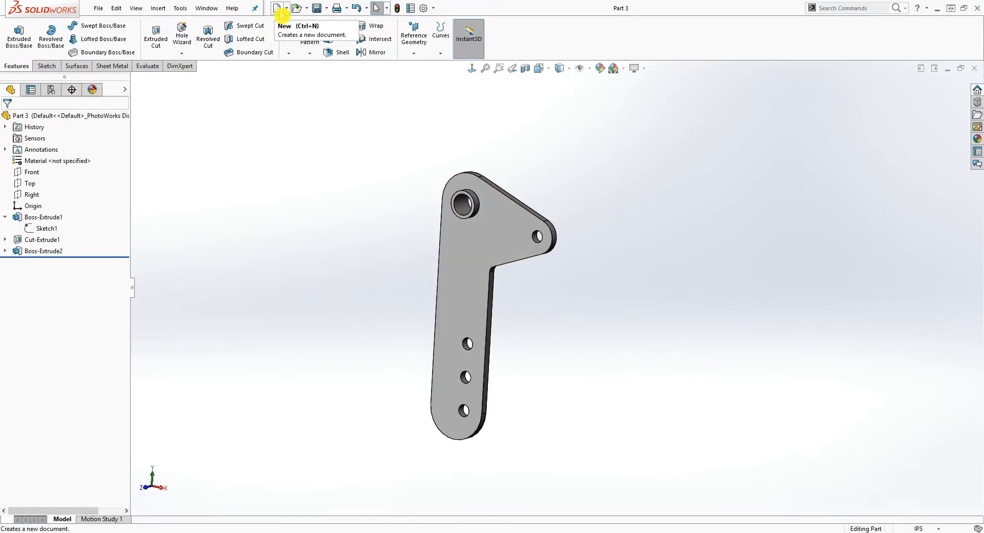
Create a new part document and start a sketch on the Top plane
{"action": "left_click", "coordinate": [281, 11]}
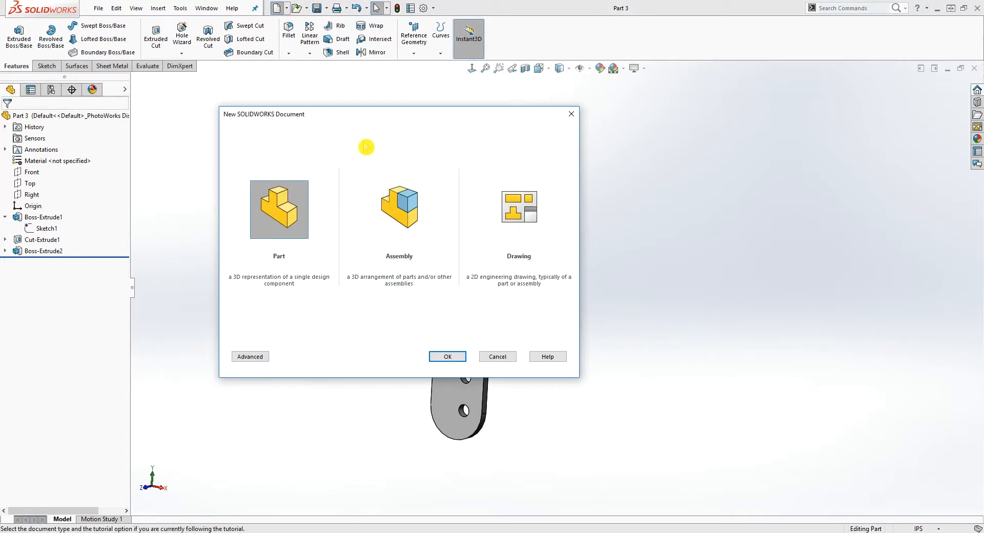
{"action": "left_click", "coordinate": [446, 356]}
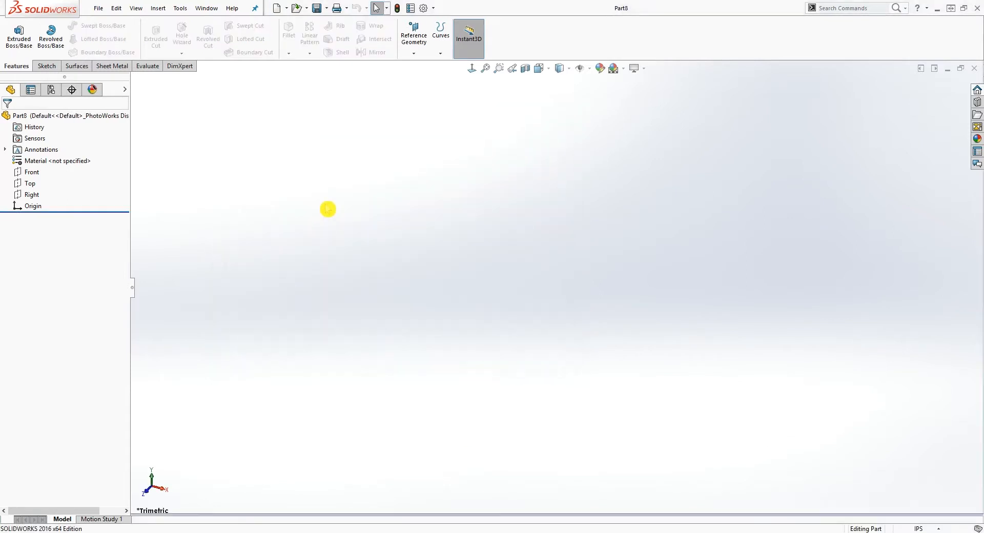
{"action": "left_click", "coordinate": [29, 184]}
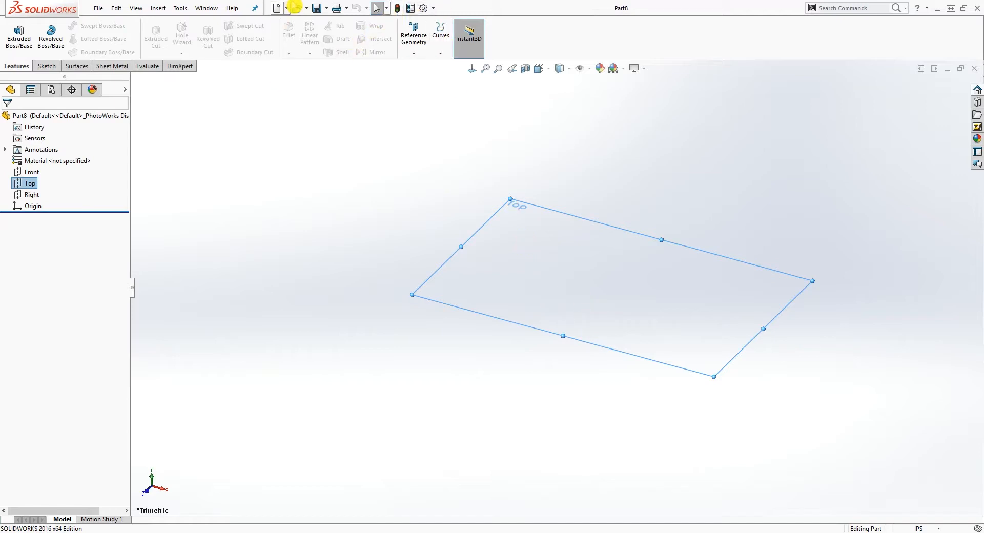
{"action": "left_click", "coordinate": [46, 66]}
{"action": "left_click", "coordinate": [14, 33]}
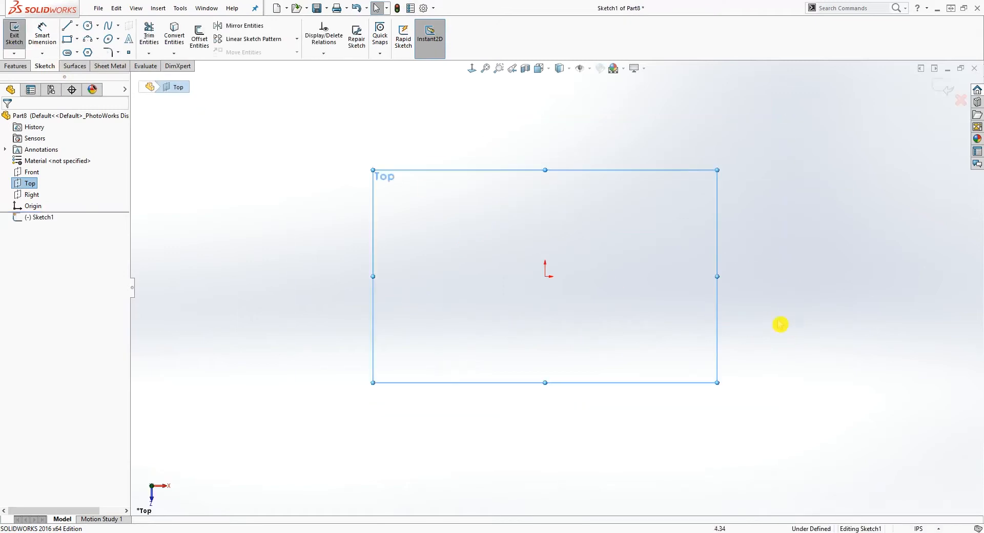
Sketch a circle about 2.13 in in diameter centered on the origin
{"action": "left_click", "coordinate": [88, 25]}
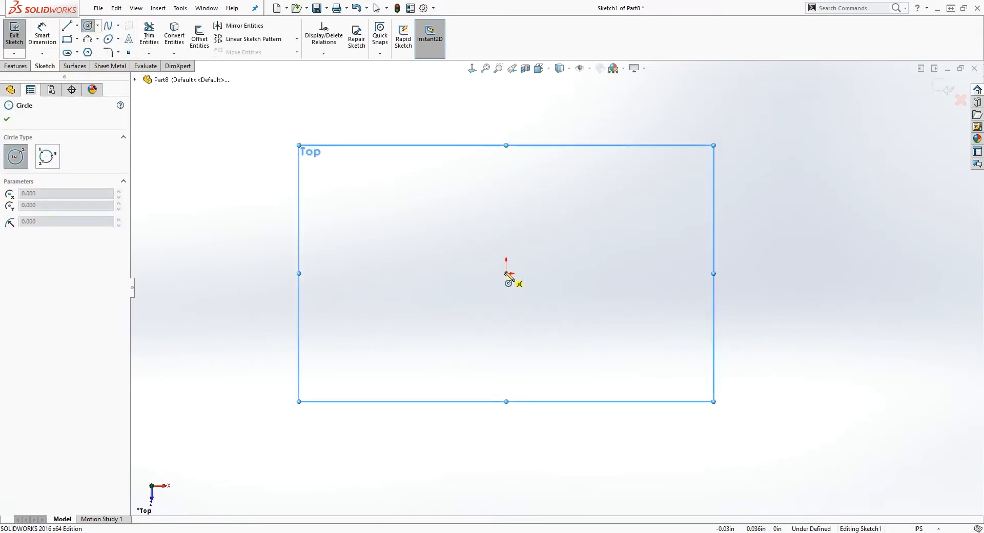
{"action": "left_click", "coordinate": [506, 273]}
{"action": "left_click", "coordinate": [569, 244]}
{"action": "key", "text": "Escape"}
Dimension the circle's diameter as 0.4 in and move the dimension text close to the circle
{"action": "right_click_drag", "start_coordinate": [641, 401], "coordinate": [636, 358]}
{"action": "left_click", "coordinate": [566, 310]}
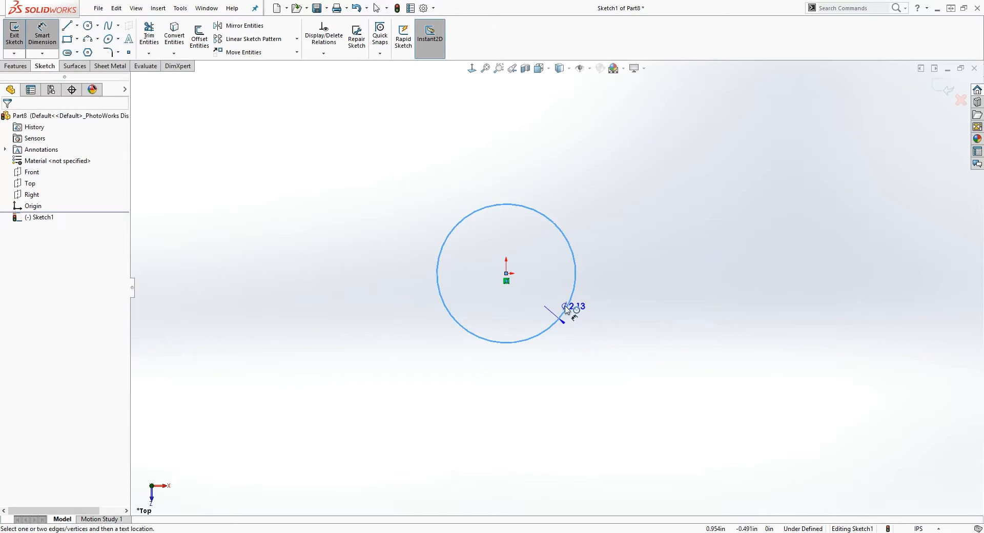
{"action": "left_click", "coordinate": [684, 364]}
{"action": "type", "text": "4"}
{"action": "key", "text": "Return"}
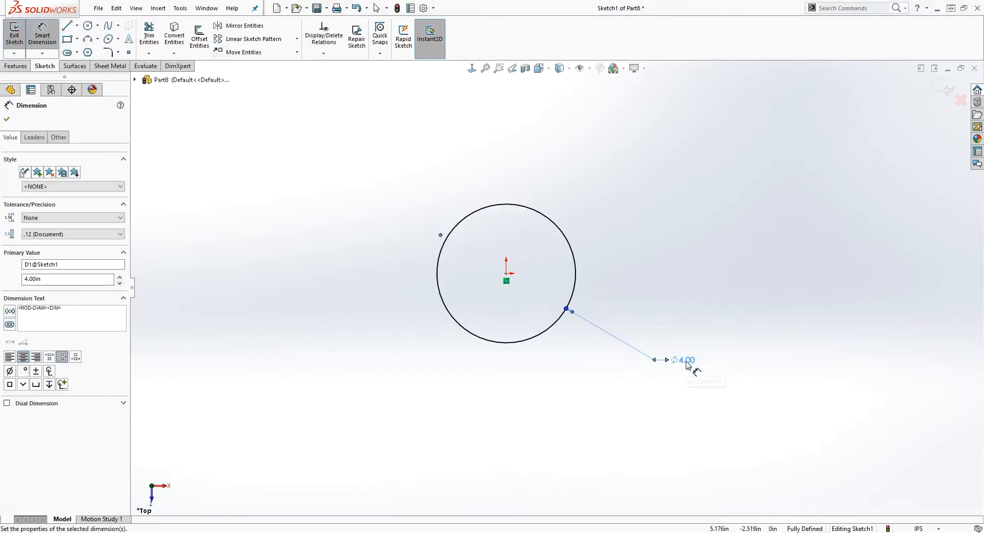
{"action": "double_click", "coordinate": [685, 360]}
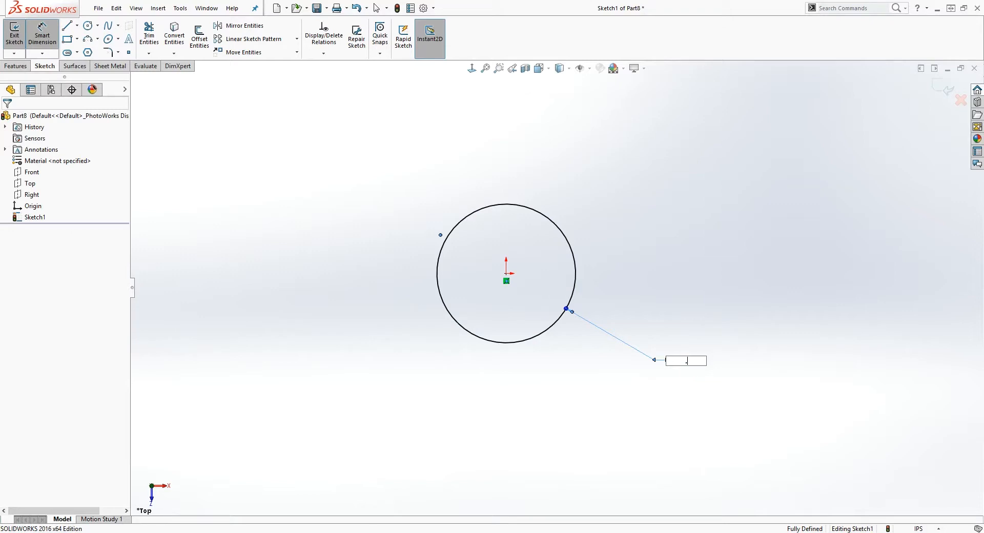
{"action": "key", "text": "Return"}
{"action": "key", "text": "Escape"}
{"action": "scroll", "coordinate": [620, 325], "scroll_direction": "down", "scroll_amount": 2}
{"action": "left_click_drag", "start_coordinate": [640, 343], "coordinate": [492, 269]}
{"action": "scroll", "coordinate": [466, 264], "scroll_direction": "down", "scroll_amount": 6}
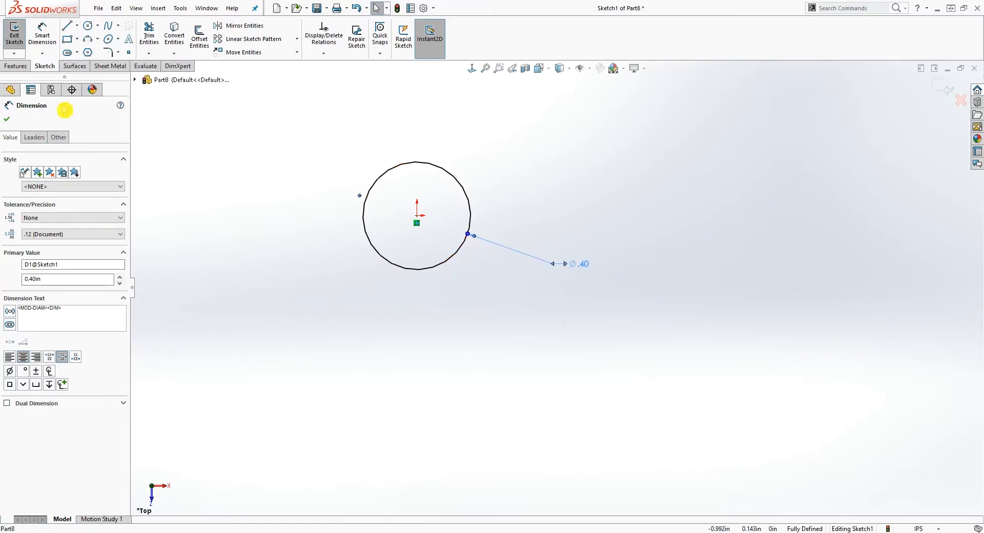
Extrude the circle 0.35 in downward with the direction reversed
{"action": "left_click", "coordinate": [14, 66]}
{"action": "left_click", "coordinate": [19, 36]}
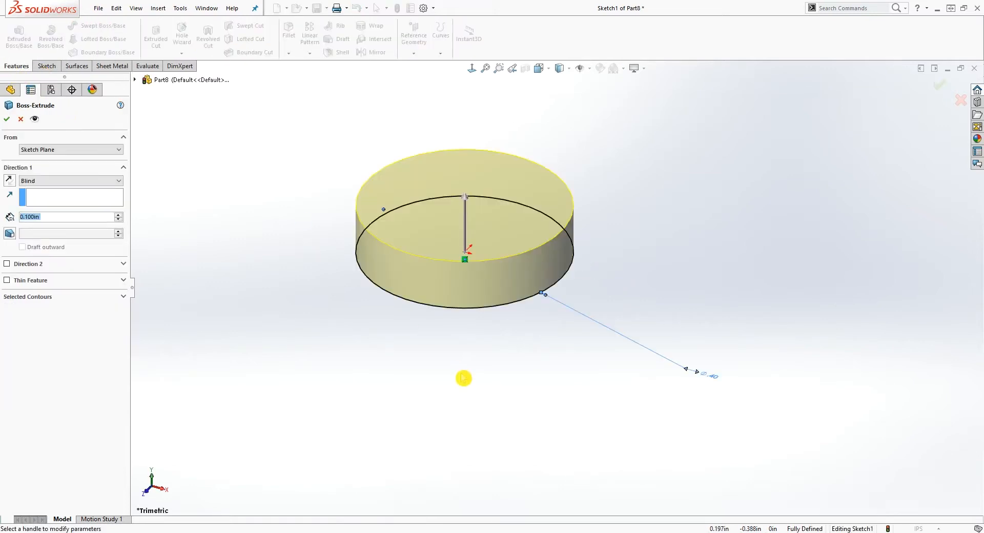
{"action": "left_click", "coordinate": [10, 182]}
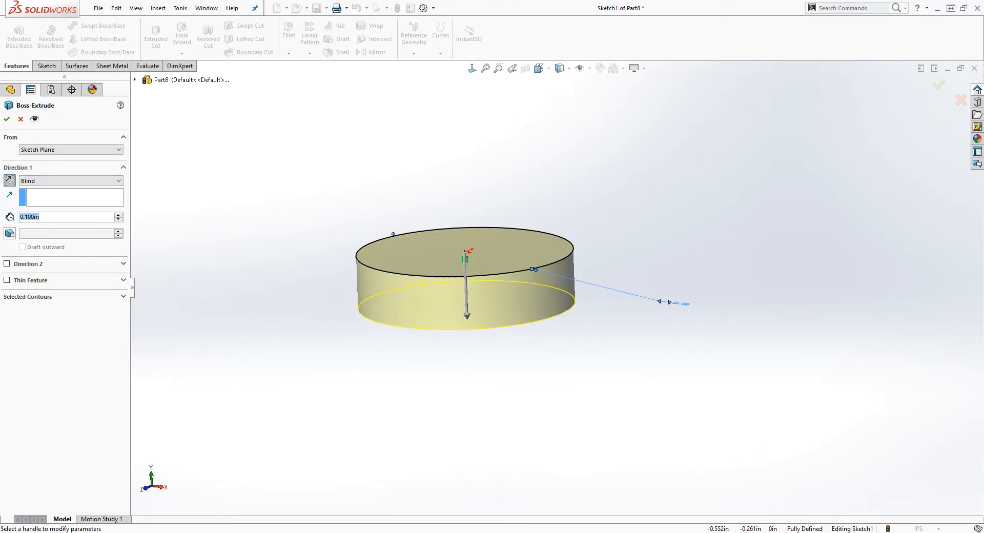
{"action": "type", "text": ".35"}
{"action": "key", "text": "Return"}
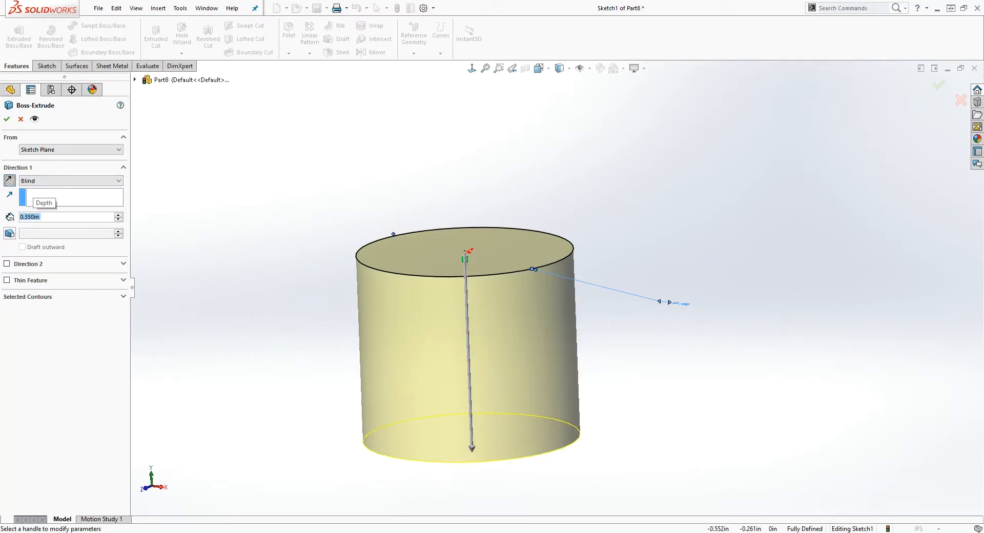
{"action": "left_click", "coordinate": [10, 122]}
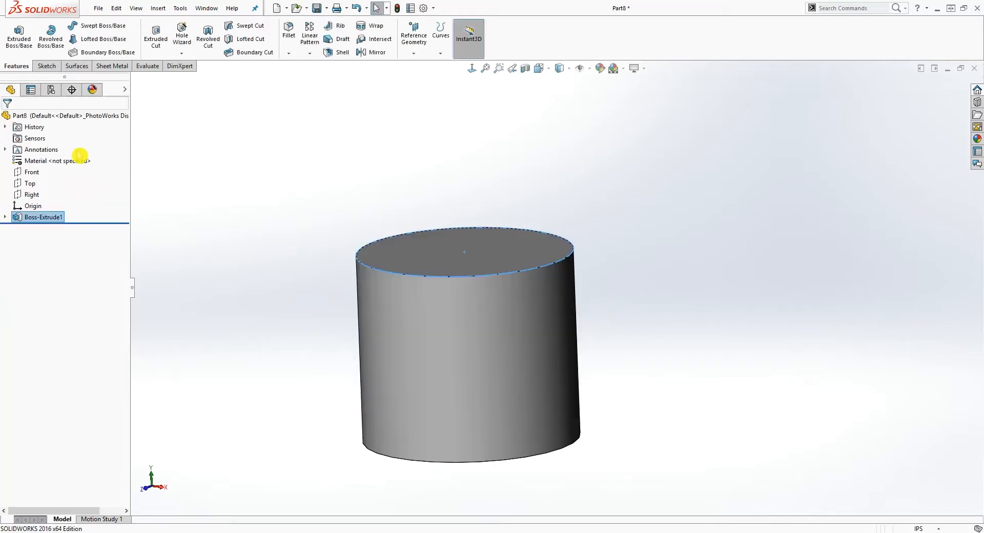
Start a new sketch on the Right plane, viewed normal to it
{"action": "left_click", "coordinate": [36, 197]}
{"action": "scroll", "coordinate": [641, 354], "scroll_direction": "up", "scroll_amount": 10}
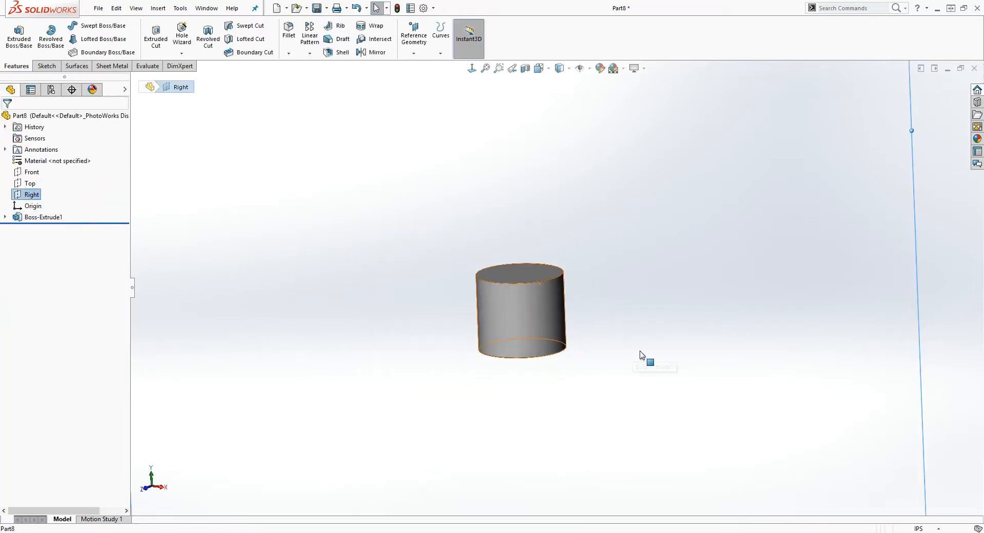
{"action": "middle_click_drag", "start_coordinate": [644, 353], "coordinate": [577, 310]}
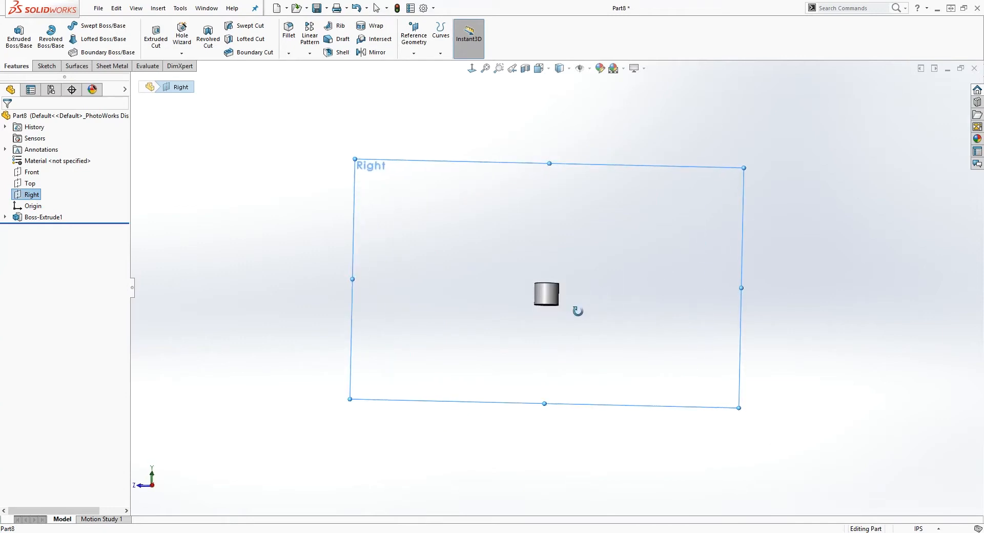
{"action": "left_click", "coordinate": [471, 69]}
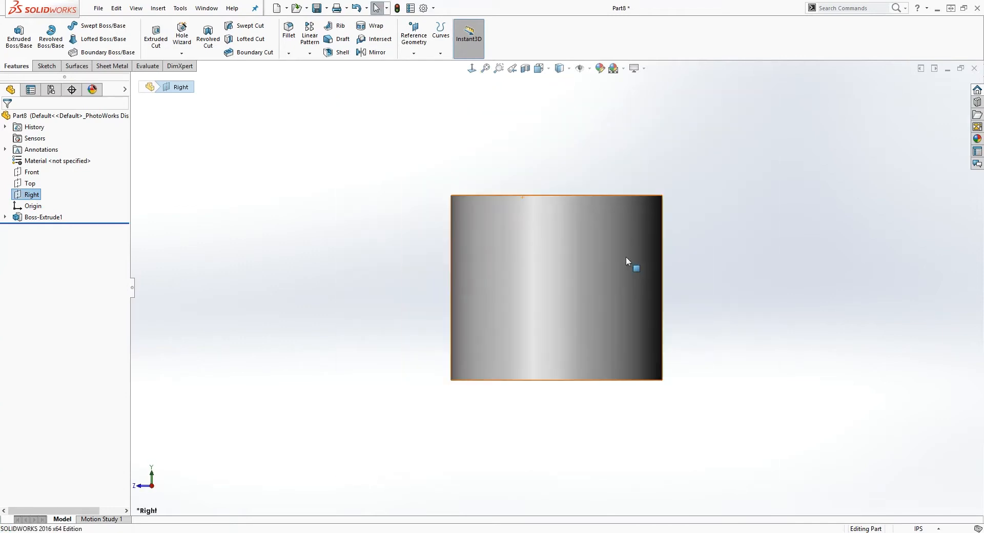
{"action": "left_click", "coordinate": [47, 65]}
{"action": "left_click", "coordinate": [21, 34]}
{"action": "scroll", "coordinate": [631, 307], "scroll_direction": "down", "scroll_amount": 8}
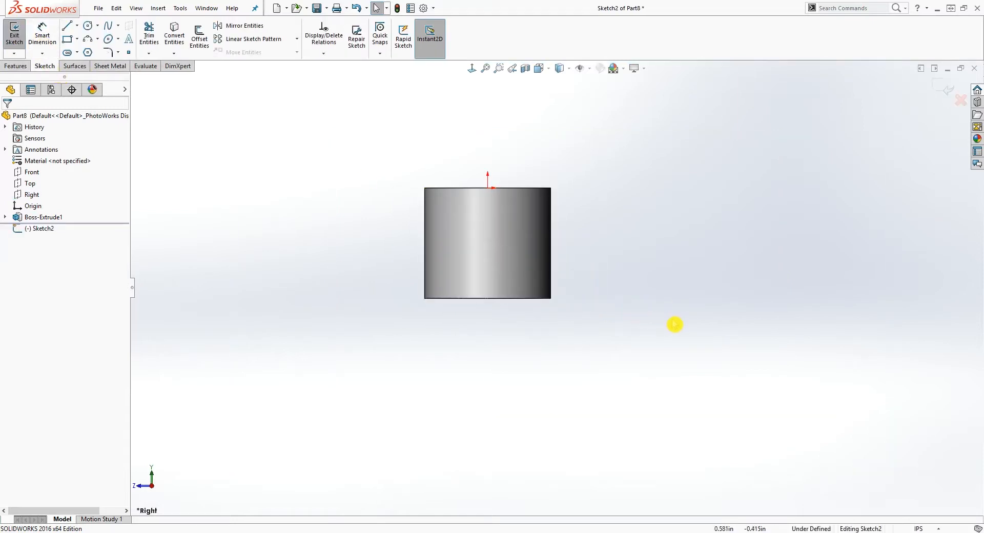
Sketch a vertical line 0.35 in long from the origin down to the cylinder's bottom edge
{"action": "key", "text": "l"}
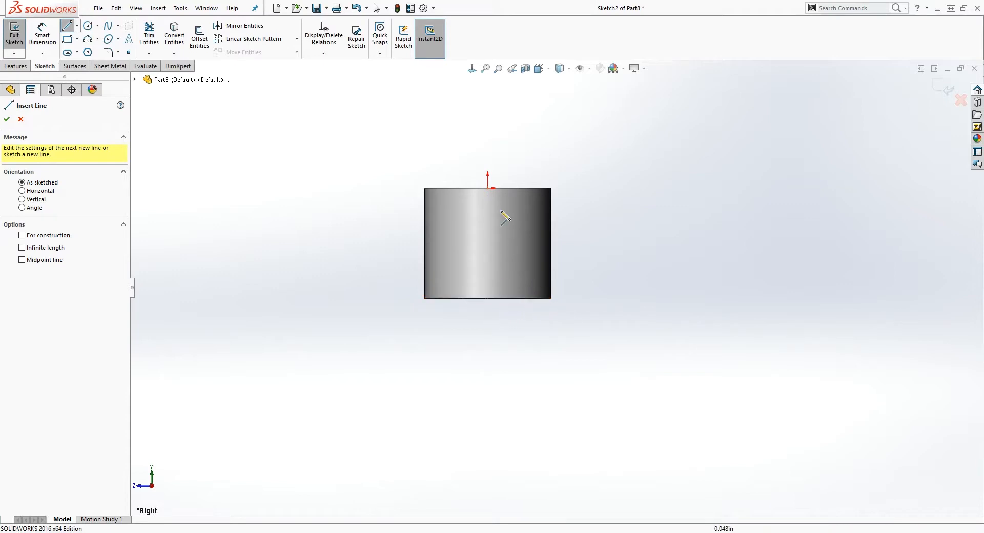
{"action": "left_click", "coordinate": [487, 188]}
{"action": "left_click", "coordinate": [476, 298]}
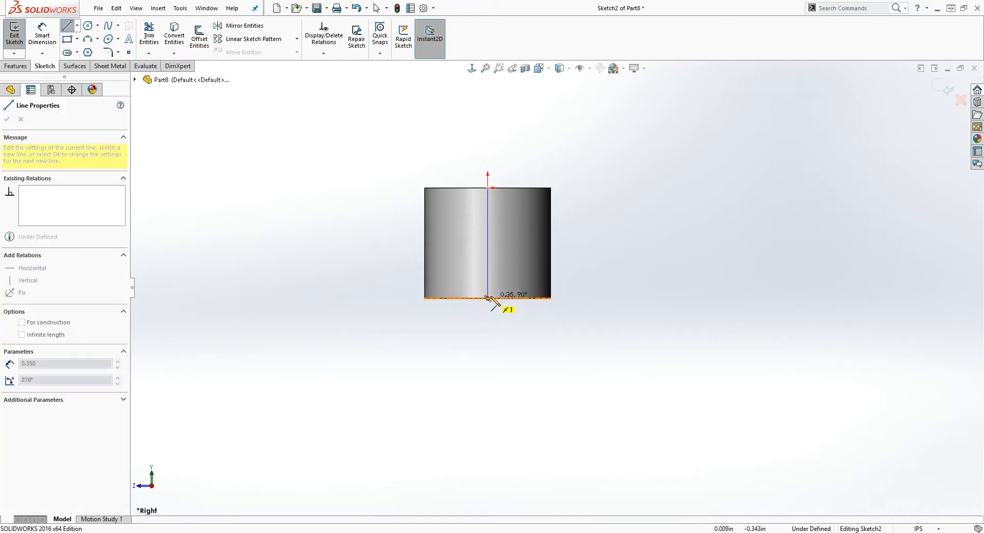
{"action": "left_click", "coordinate": [488, 299]}
{"action": "left_click", "coordinate": [488, 299]}
{"action": "key", "text": "Escape"}
{"action": "left_click", "coordinate": [611, 292]}
{"action": "key", "text": "l"}
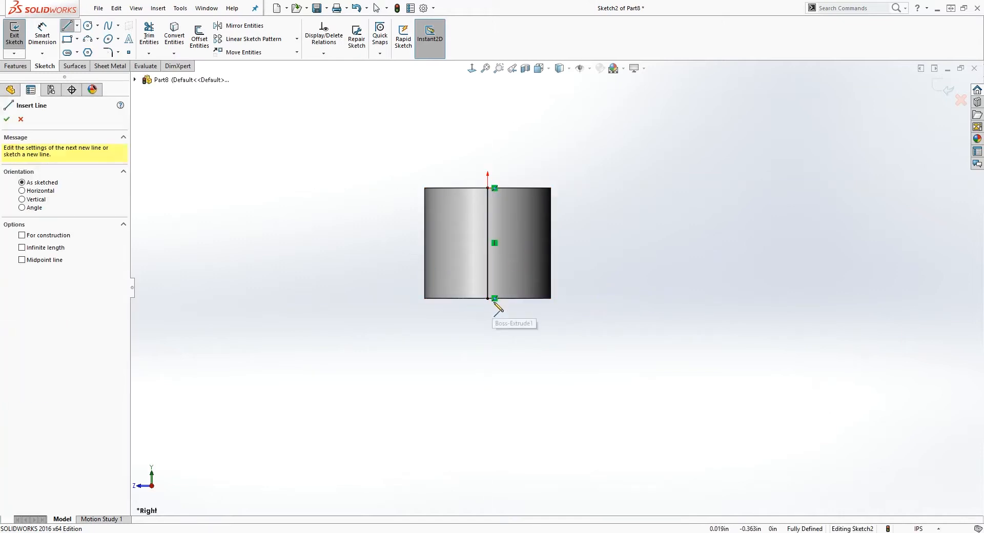
{"action": "left_click", "coordinate": [413, 312]}
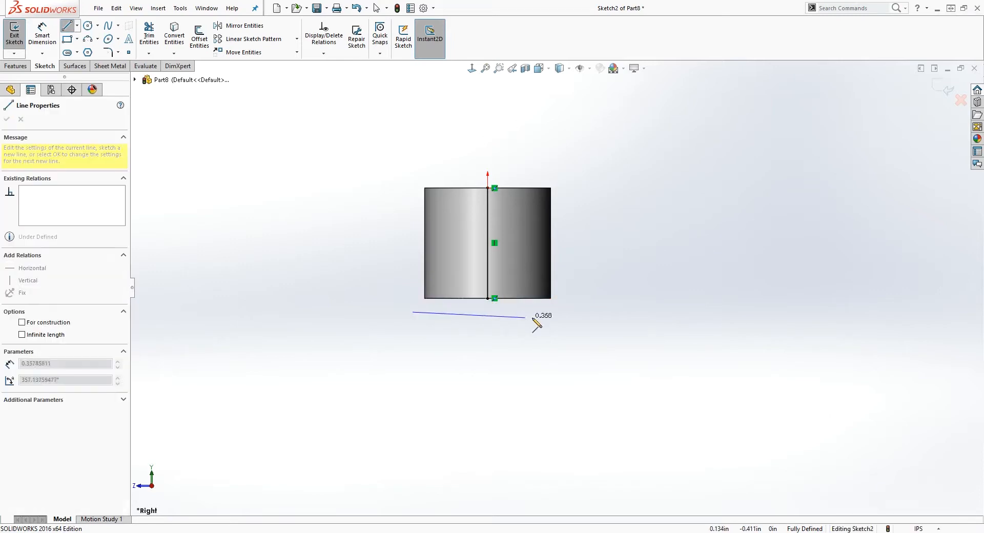
{"action": "key", "text": "Escape"}
Sketch a horizontal midpoint line about 0.64 in long, centered on the vertical line's lower end
{"action": "left_click", "coordinate": [77, 26]}
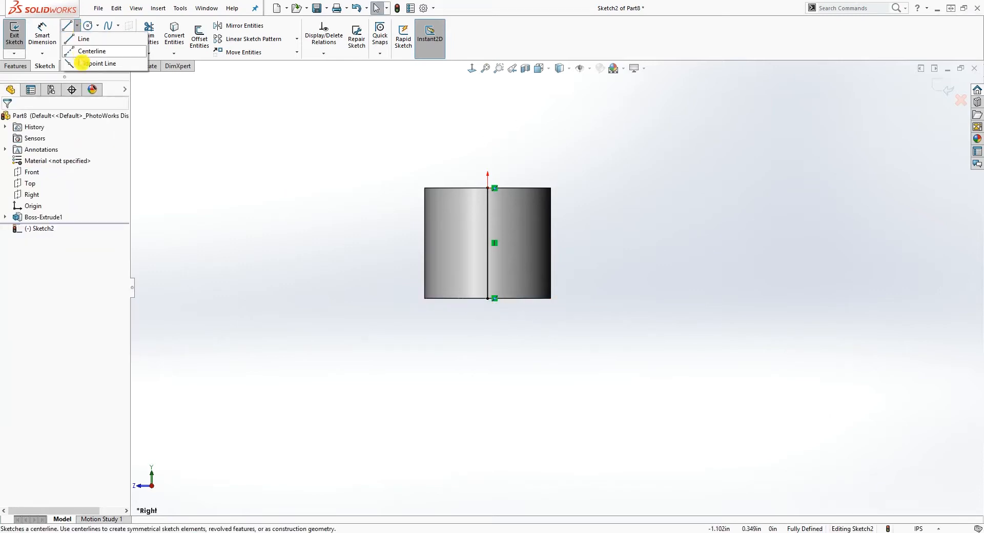
{"action": "left_click", "coordinate": [77, 62]}
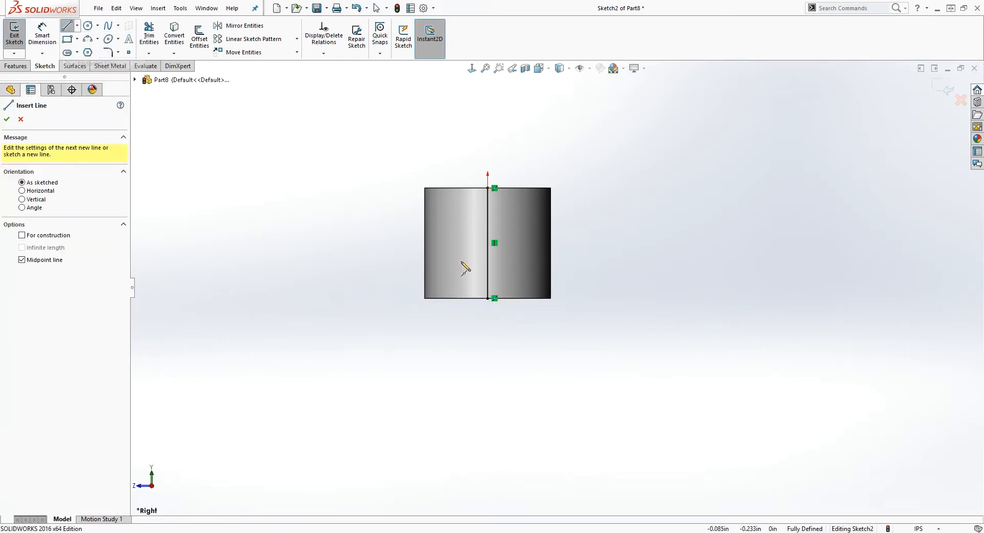
{"action": "left_click", "coordinate": [488, 298]}
{"action": "left_click", "coordinate": [588, 298]}
{"action": "key", "text": "Escape"}
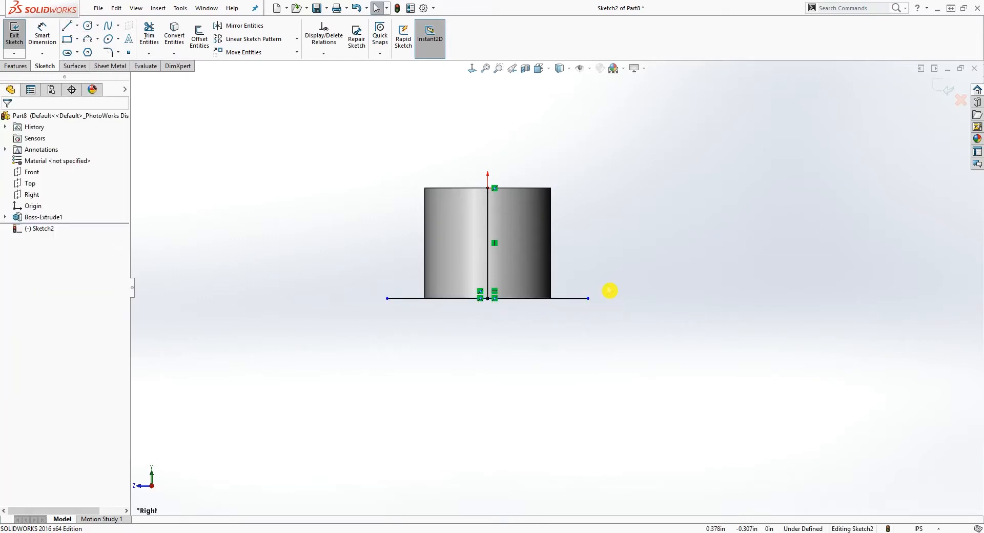
Dimension the horizontal line's length as 0.468 in, with the dimension placed above the cylinder
{"action": "right_click_drag", "start_coordinate": [609, 379], "coordinate": [589, 334]}
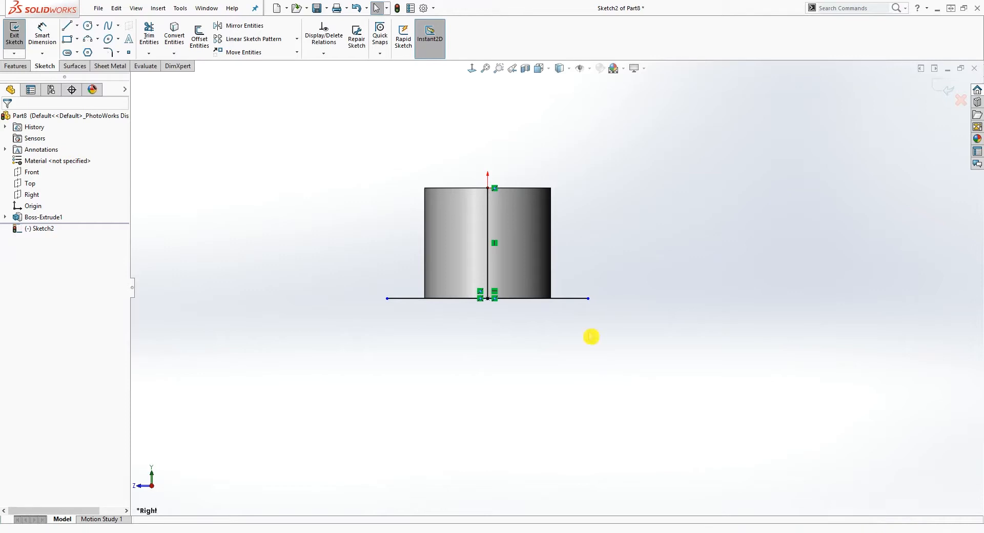
{"action": "left_click", "coordinate": [572, 299]}
{"action": "left_click", "coordinate": [522, 153]}
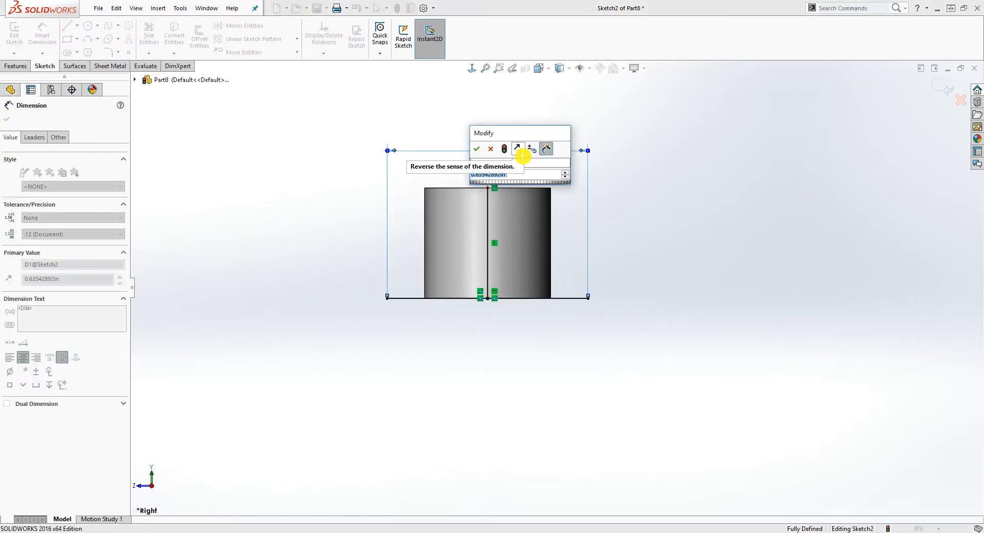
{"action": "type", "text": ".468"}
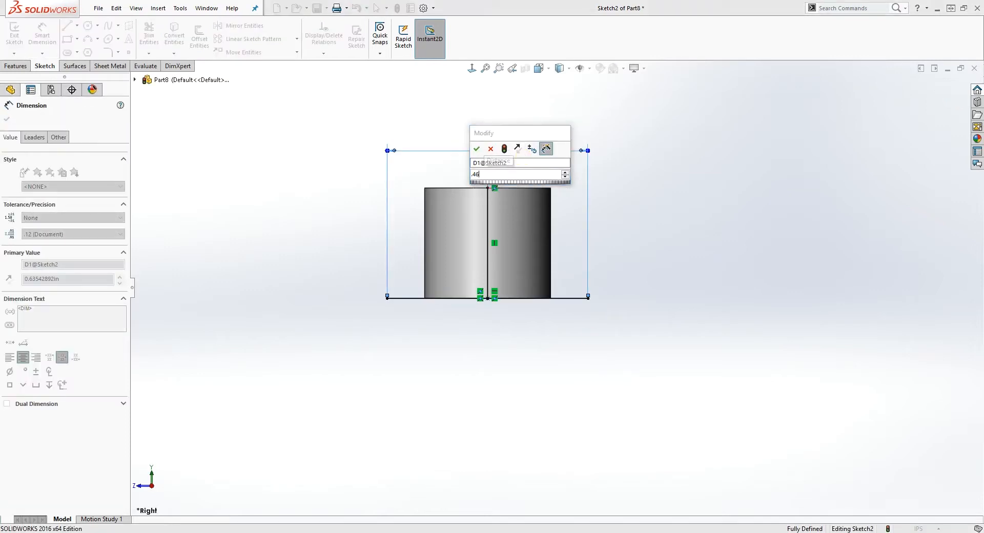
{"action": "key", "text": "Return"}
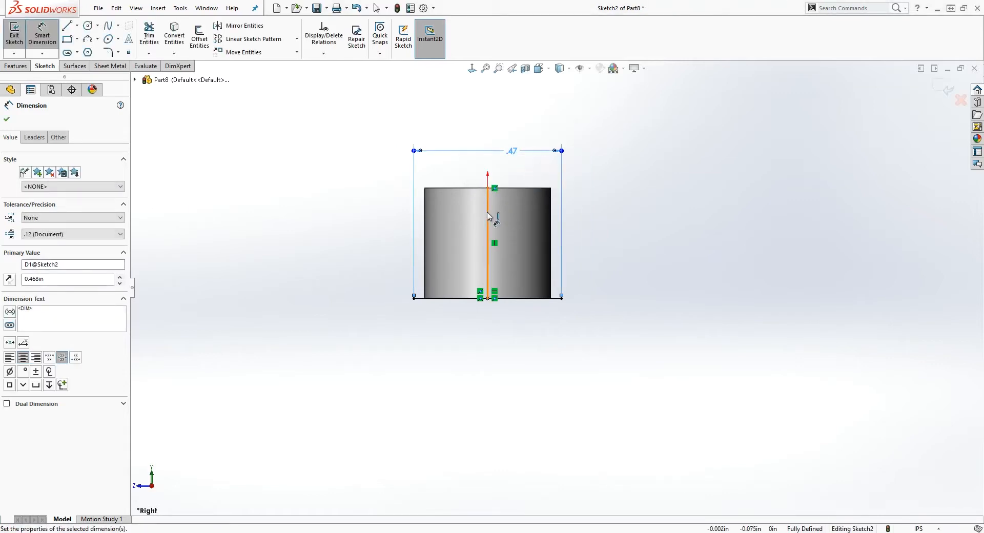
Convert the vertical line through the cylinder's center to construction geometry
{"action": "left_click", "coordinate": [487, 216]}
{"action": "key", "text": "Escape"}
{"action": "left_click", "coordinate": [490, 342]}
{"action": "left_click", "coordinate": [487, 235]}
{"action": "left_click", "coordinate": [32, 282]}
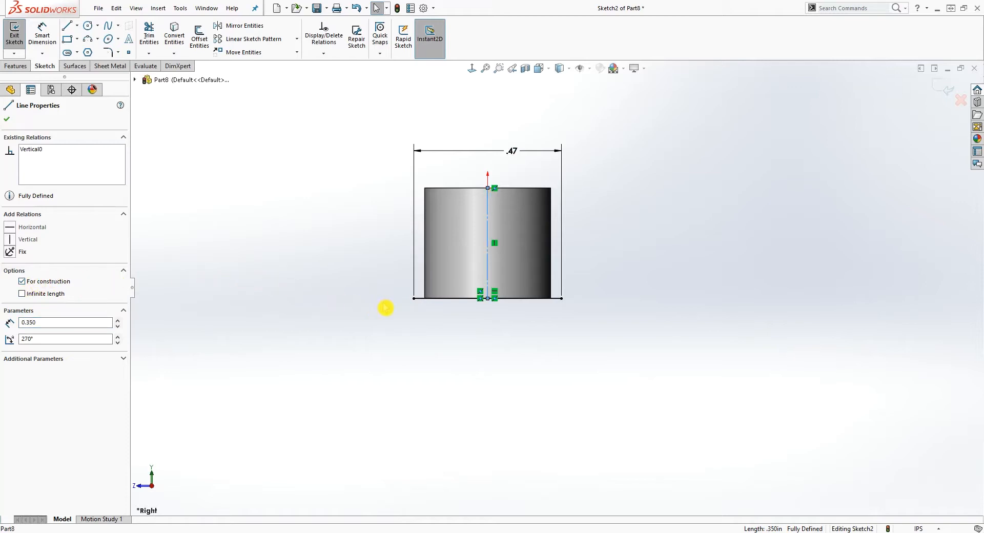
{"action": "left_click", "coordinate": [445, 314]}
Sketch two vertical lines about 0.93 in long downward from both ends of the horizontal line
{"action": "scroll", "coordinate": [464, 318], "scroll_direction": "up", "scroll_amount": 2}
{"action": "scroll", "coordinate": [552, 326], "scroll_direction": "down", "scroll_amount": 2}
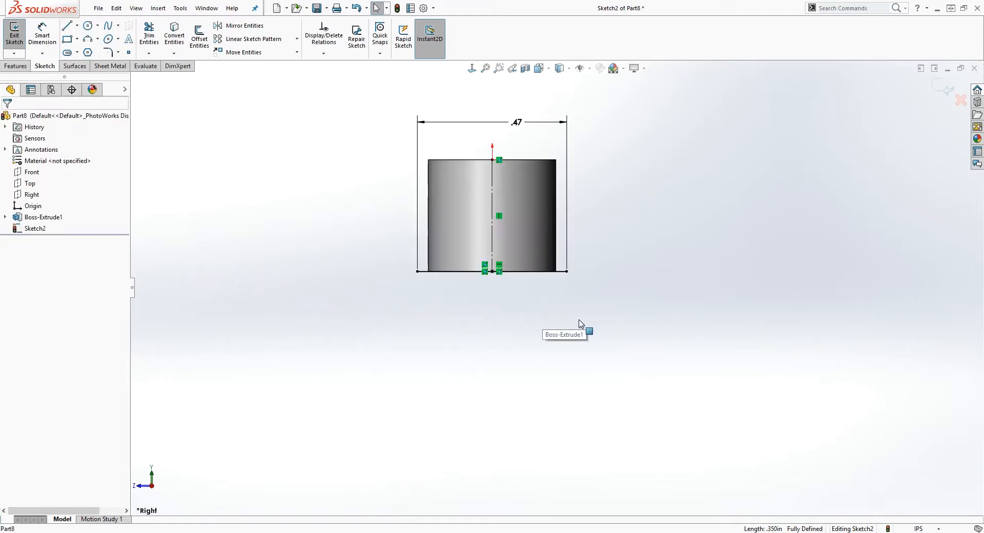
{"action": "key", "text": "l"}
{"action": "left_click", "coordinate": [566, 271]}
{"action": "scroll", "coordinate": [558, 287], "scroll_direction": "up", "scroll_amount": 4}
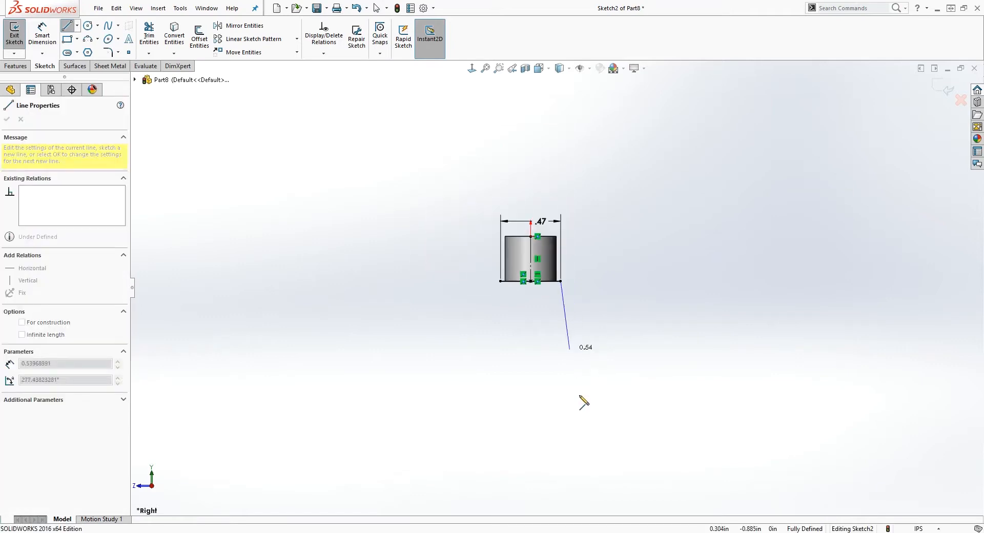
{"action": "double_click", "coordinate": [561, 399]}
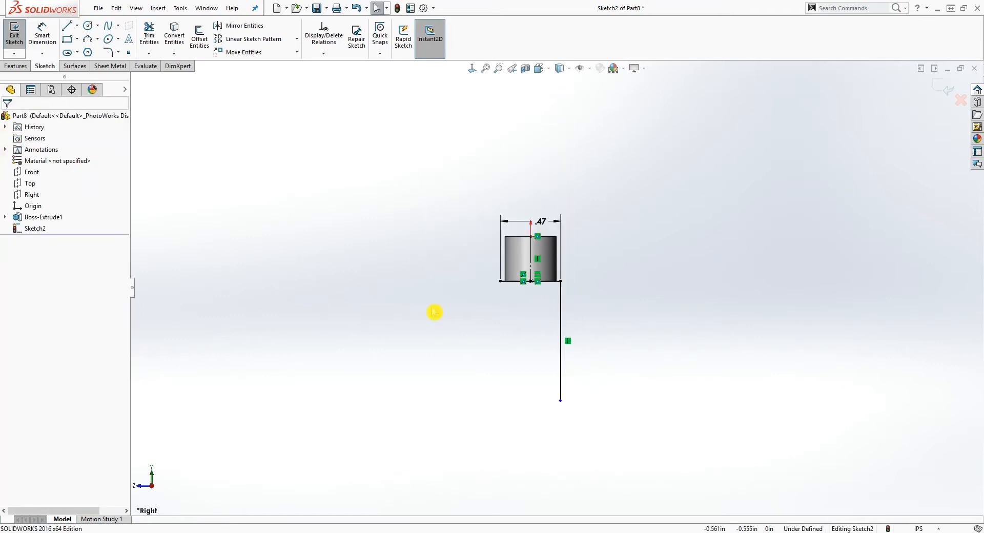
{"action": "left_click", "coordinate": [500, 282]}
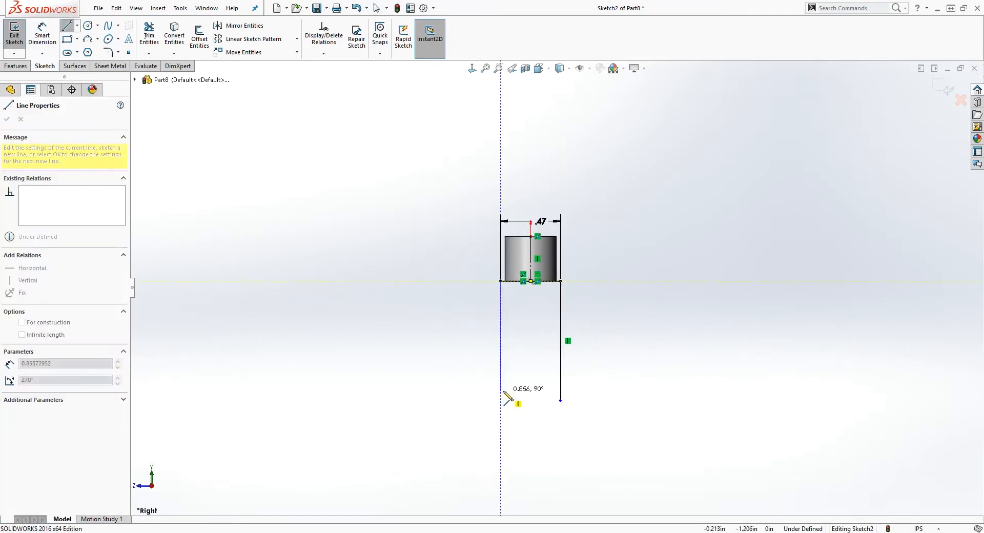
{"action": "double_click", "coordinate": [502, 401]}
{"action": "key", "text": "Escape"}
Dimension the length of the right-hand vertical line as 1.179 in
{"action": "scroll", "coordinate": [549, 412], "scroll_direction": "down", "scroll_amount": 3}
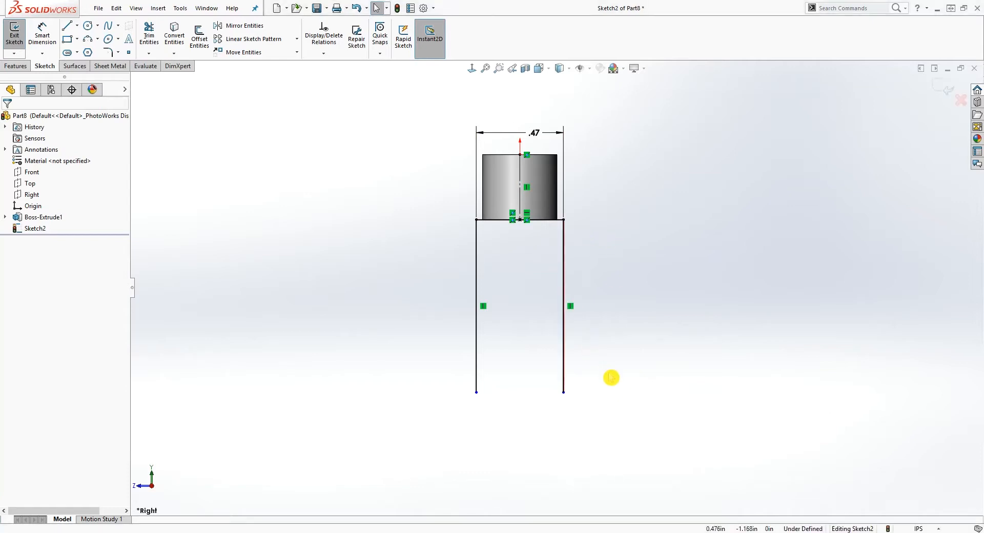
{"action": "right_click_drag", "start_coordinate": [610, 377], "coordinate": [608, 246]}
{"action": "left_click", "coordinate": [565, 285]}
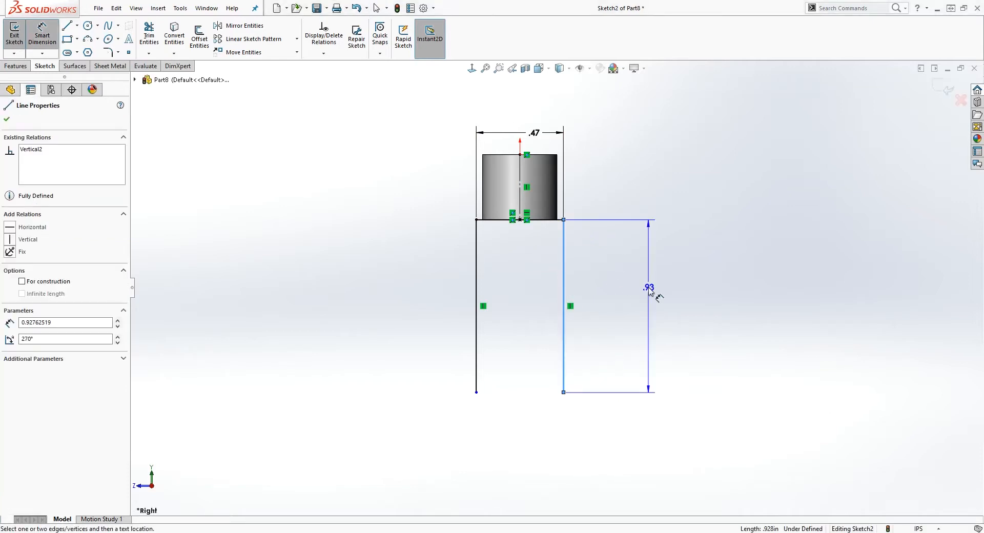
{"action": "left_click", "coordinate": [648, 289]}
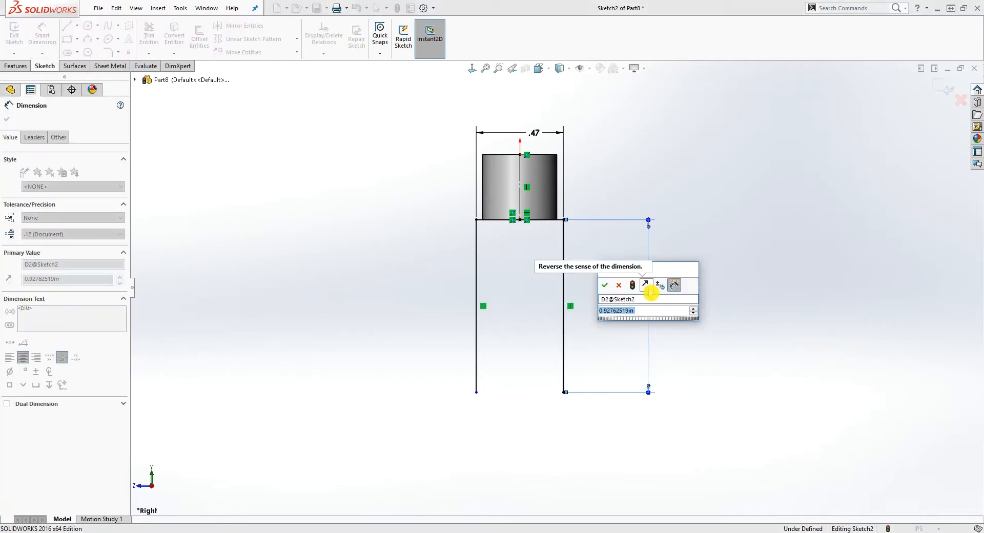
{"action": "type", "text": "1.179"}
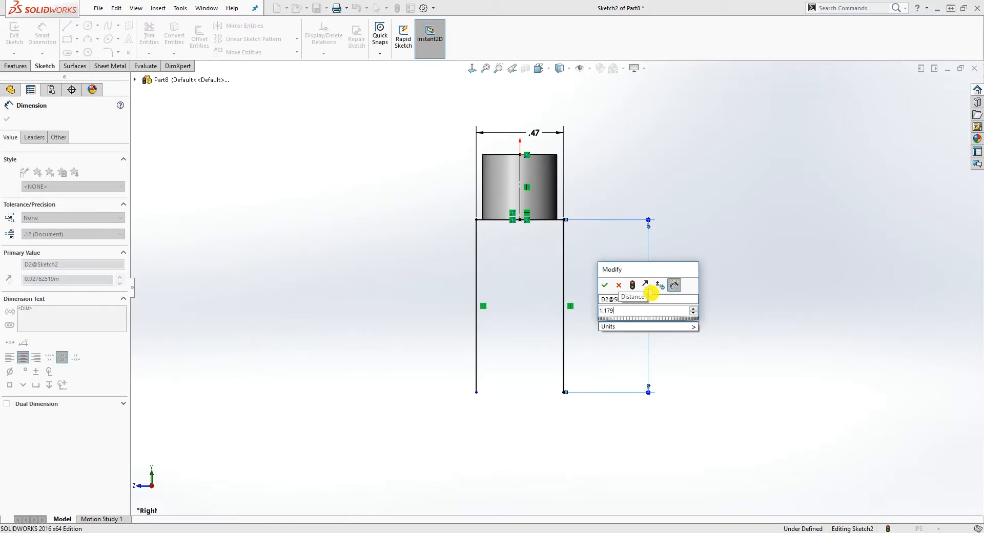
{"action": "key", "text": "Return"}
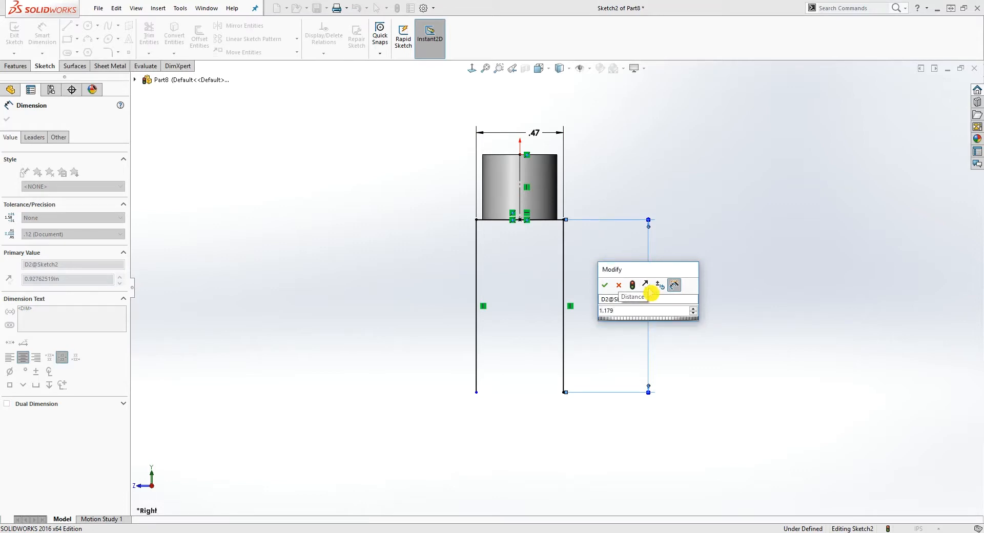
{"action": "key", "text": "Escape"}
Add a horizontal relation between the lower endpoints of the two vertical side lines
{"action": "scroll", "coordinate": [605, 338], "scroll_direction": "up", "scroll_amount": 1}
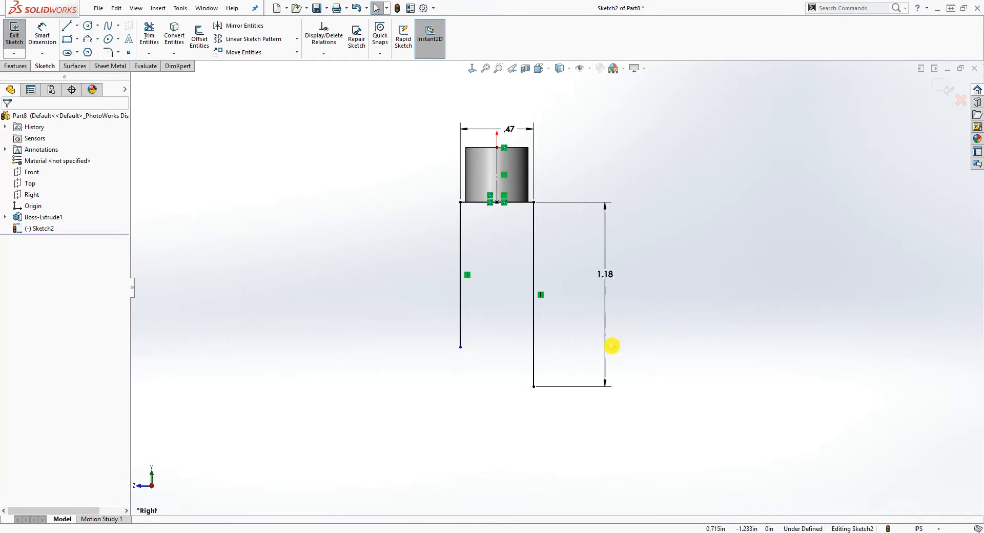
{"action": "left_click", "coordinate": [461, 347]}
{"action": "left_click", "coordinate": [534, 387], "text": "ctrl"}
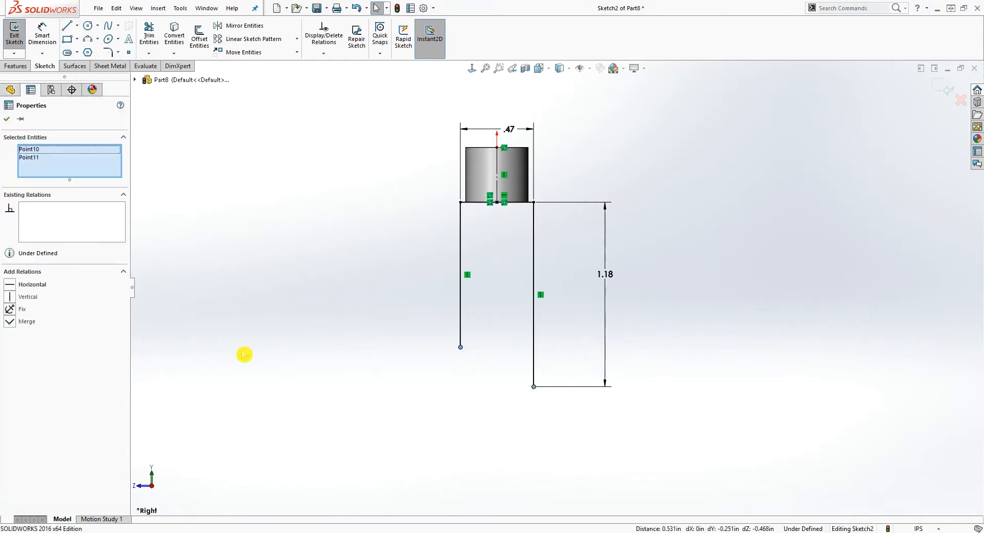
{"action": "left_click", "coordinate": [11, 285]}
{"action": "left_click", "coordinate": [433, 334]}
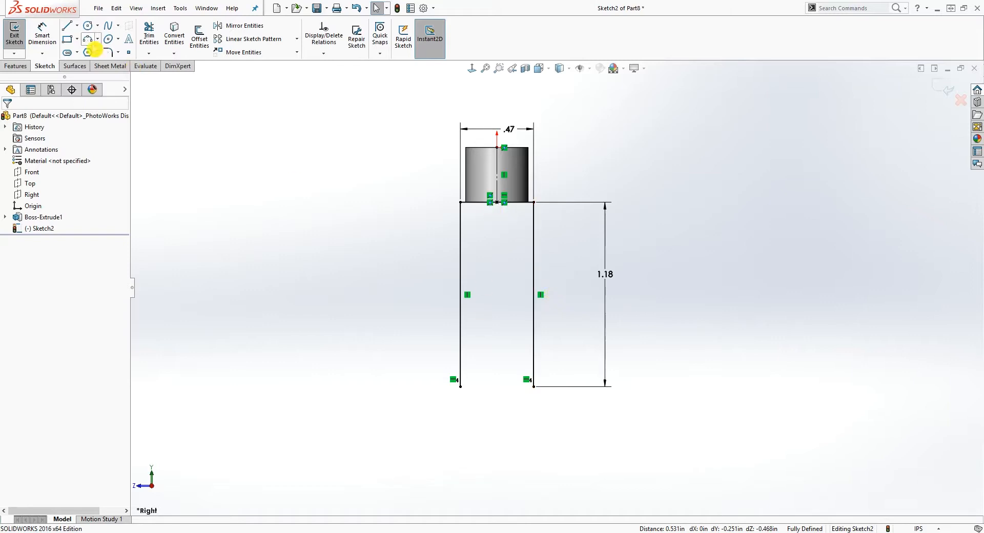
Sketch a circle about 0.23 in in diameter between the two side lines near their lower ends
{"action": "left_click", "coordinate": [88, 26]}
{"action": "left_click", "coordinate": [496, 373]}
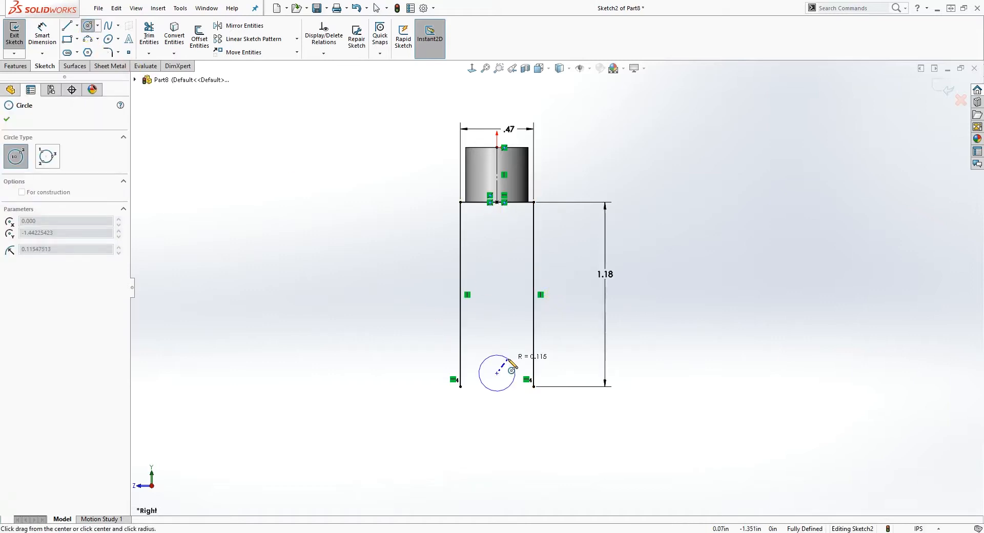
{"action": "left_click", "coordinate": [512, 368]}
{"action": "key", "text": "Escape"}
Add a vertical relation between the circle's center and the midpoint of the horizontal line
{"action": "left_click", "coordinate": [497, 372]}
{"action": "left_click", "coordinate": [497, 202], "text": "ctrl"}
{"action": "left_click", "coordinate": [16, 299]}
{"action": "key", "text": "Escape"}
Dimension the vertical distance from the profile's upper horizontal line to the circle's center as 1.055 in
{"action": "right_click_drag", "start_coordinate": [532, 458], "coordinate": [490, 273]}
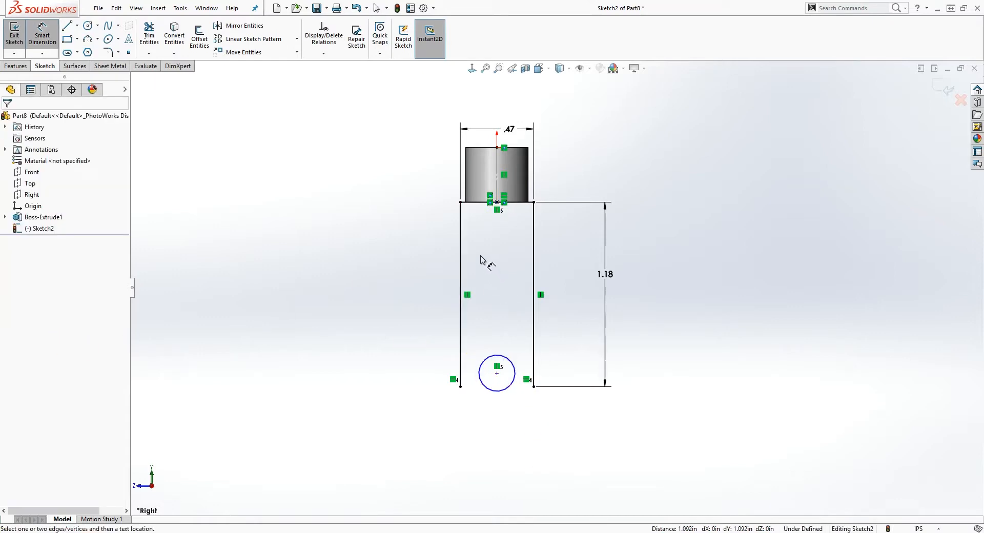
{"action": "left_click", "coordinate": [471, 202]}
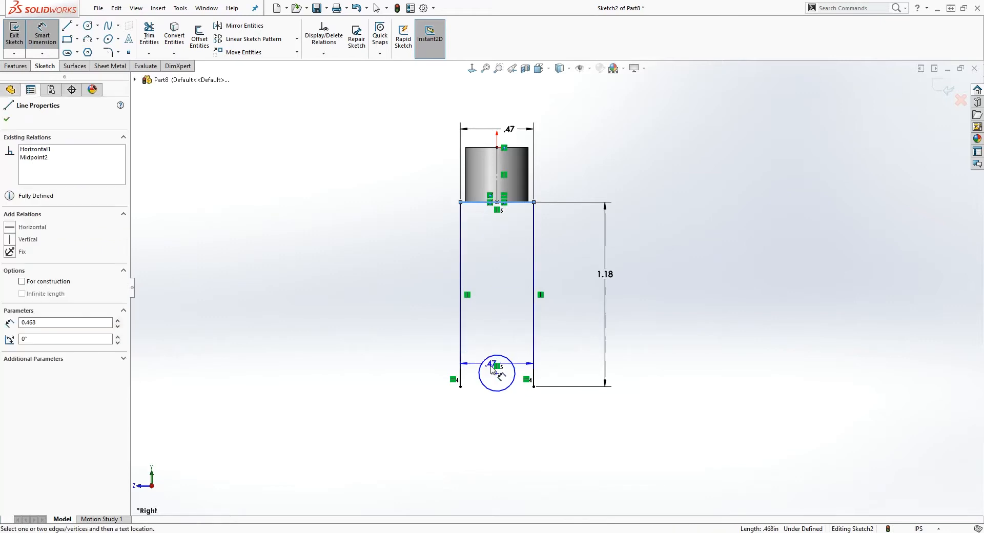
{"action": "left_click", "coordinate": [497, 371]}
{"action": "left_click", "coordinate": [383, 335]}
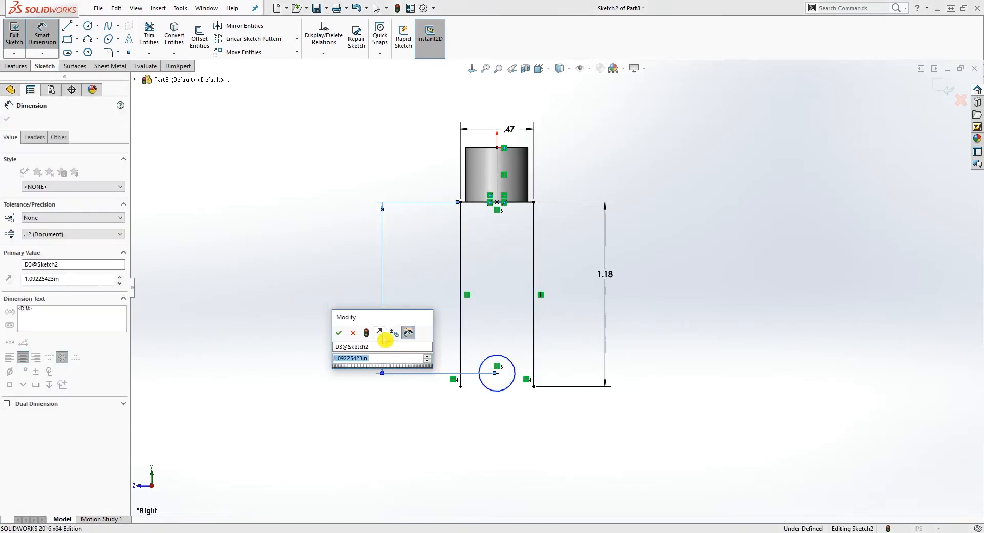
{"action": "type", "text": "1.02"}
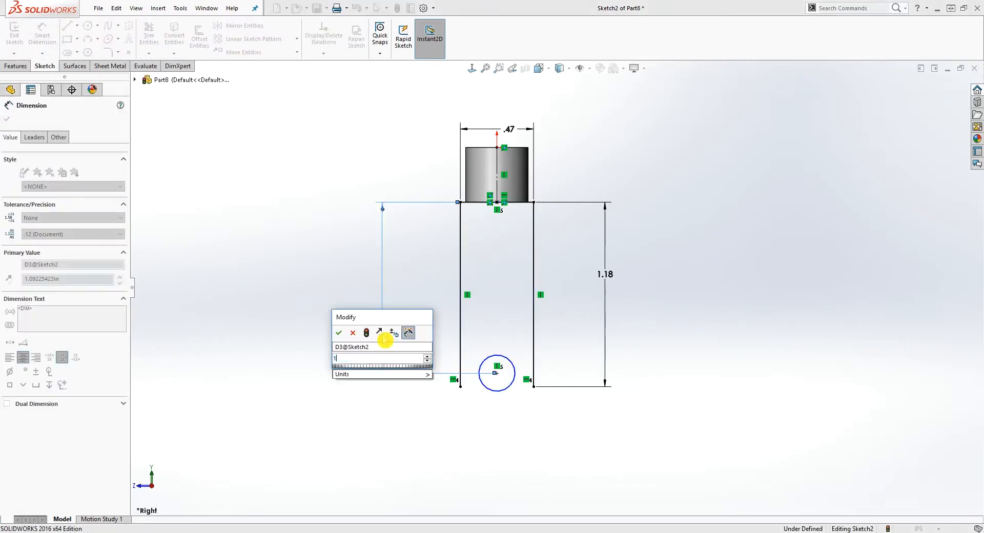
{"action": "key", "text": "Return"}
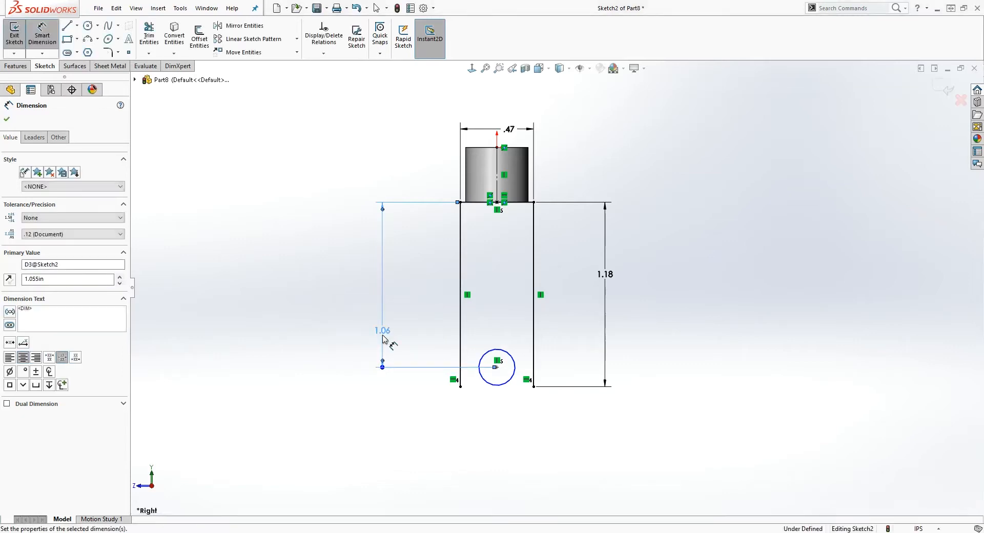
{"action": "key", "text": "Escape"}
Dimension the circle's diameter as 0.23 in
{"action": "right_click_drag", "start_coordinate": [494, 424], "coordinate": [492, 283]}
{"action": "key", "text": "Escape"}
{"action": "right_click_drag", "start_coordinate": [527, 360], "coordinate": [501, 321]}
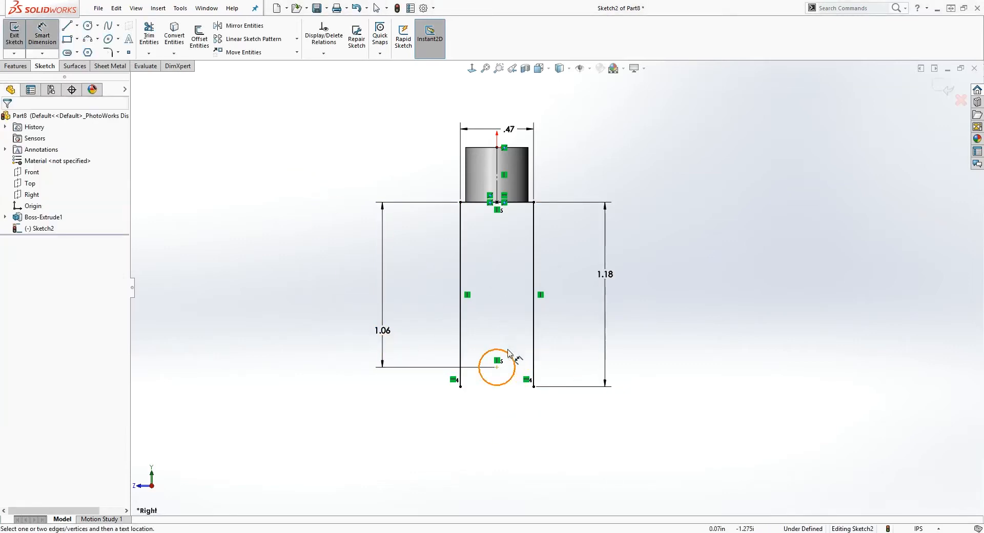
{"action": "left_click", "coordinate": [512, 357]}
{"action": "left_click", "coordinate": [582, 309]}
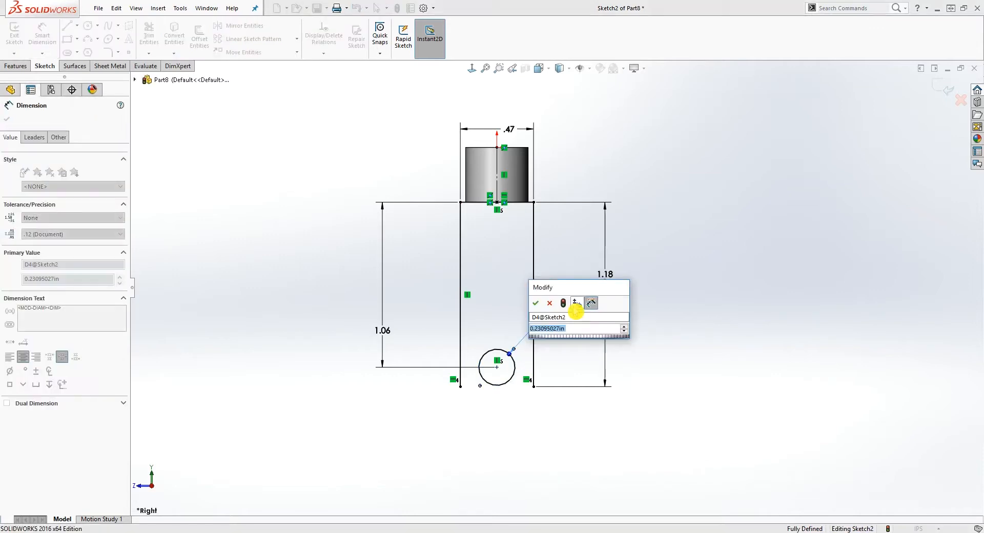
{"action": "type", "text": ".23"}
{"action": "key", "text": "Return"}
{"action": "key", "text": "Escape"}
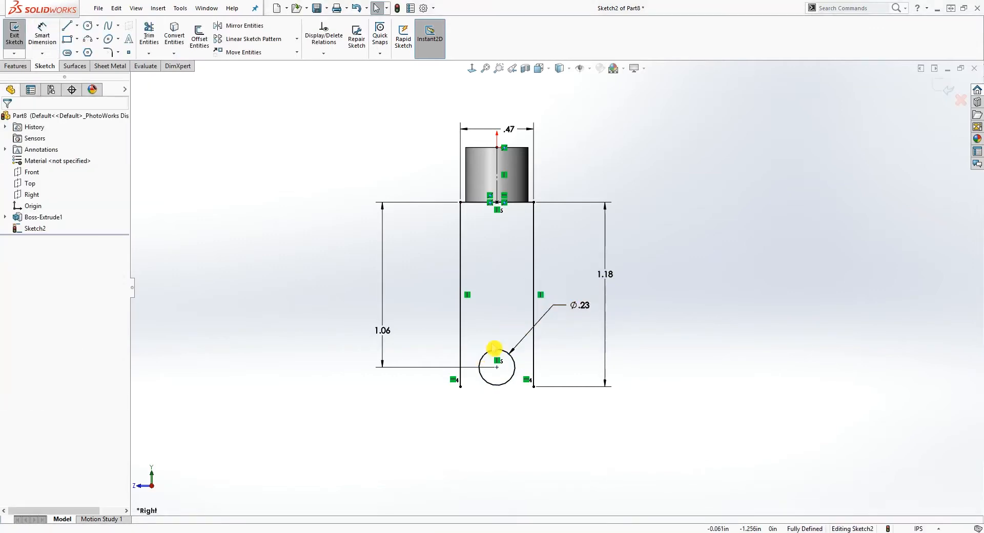
Close the profile with a downward-bulging three-point arc of about 0.27 in radius between the side lines' lower endpoints
{"action": "left_click", "coordinate": [88, 38]}
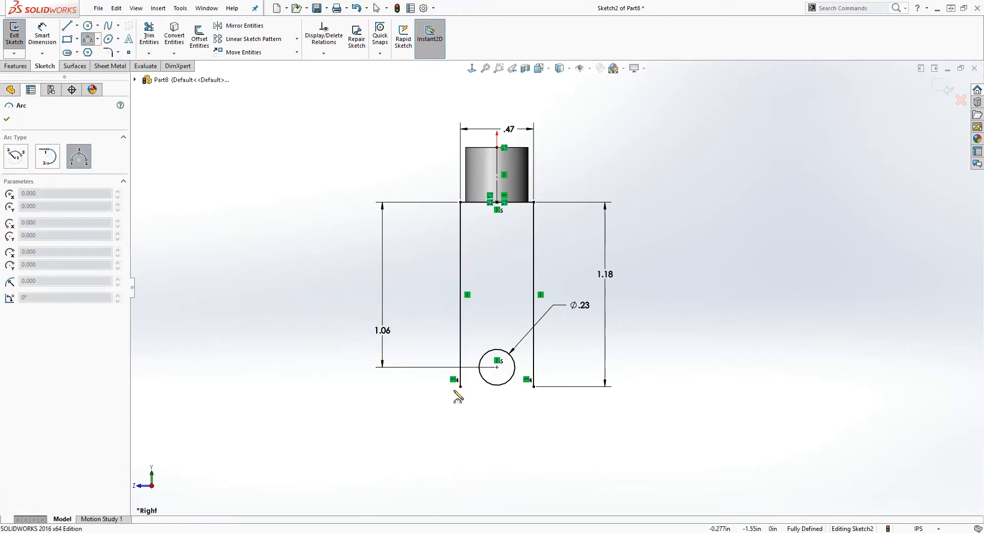
{"action": "left_click", "coordinate": [460, 386]}
{"action": "left_click", "coordinate": [534, 386]}
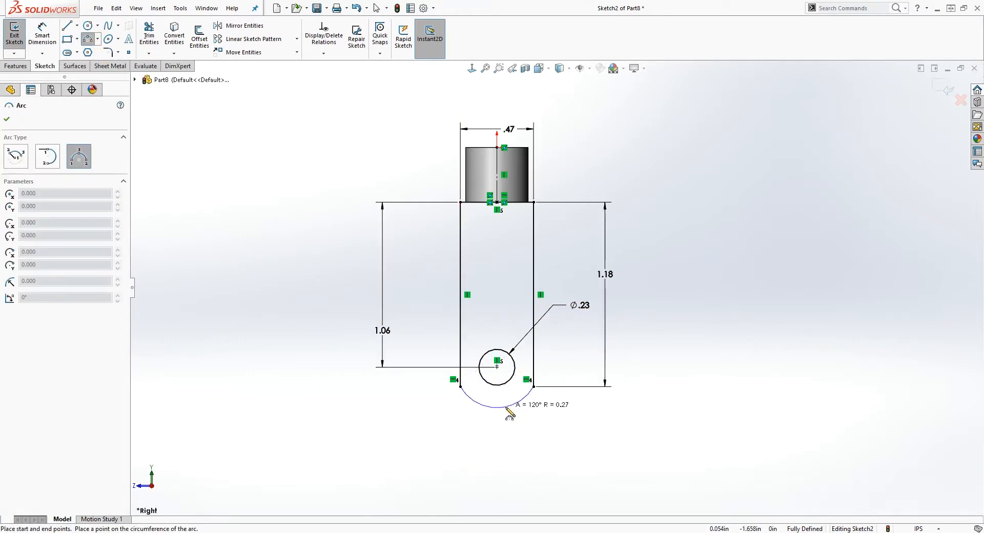
{"action": "left_click", "coordinate": [507, 408]}
{"action": "key", "text": "Escape"}
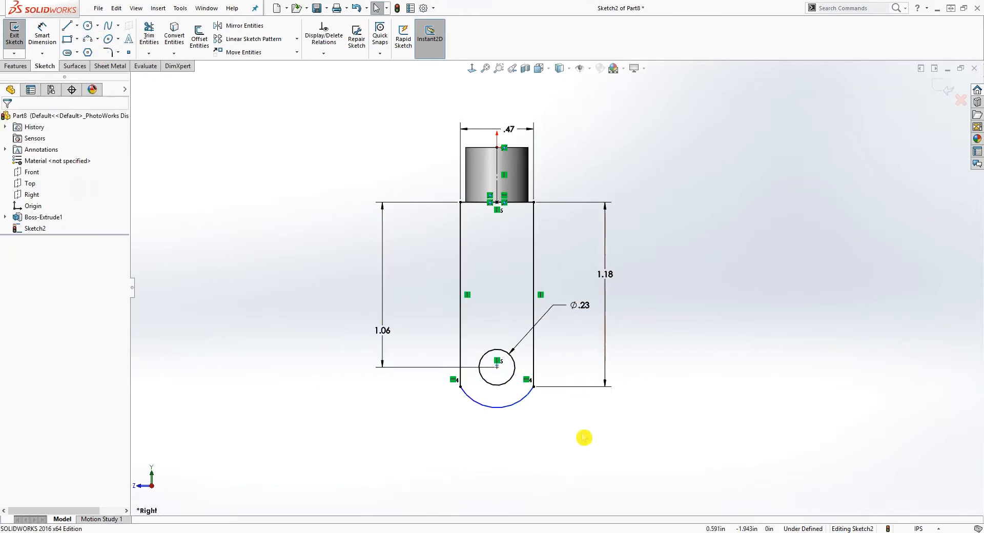
Dimension the radius of the profile's lower arc as 0.265 in
{"action": "right_click_drag", "start_coordinate": [584, 436], "coordinate": [582, 408]}
{"action": "left_click", "coordinate": [521, 403]}
{"action": "left_click", "coordinate": [570, 449]}
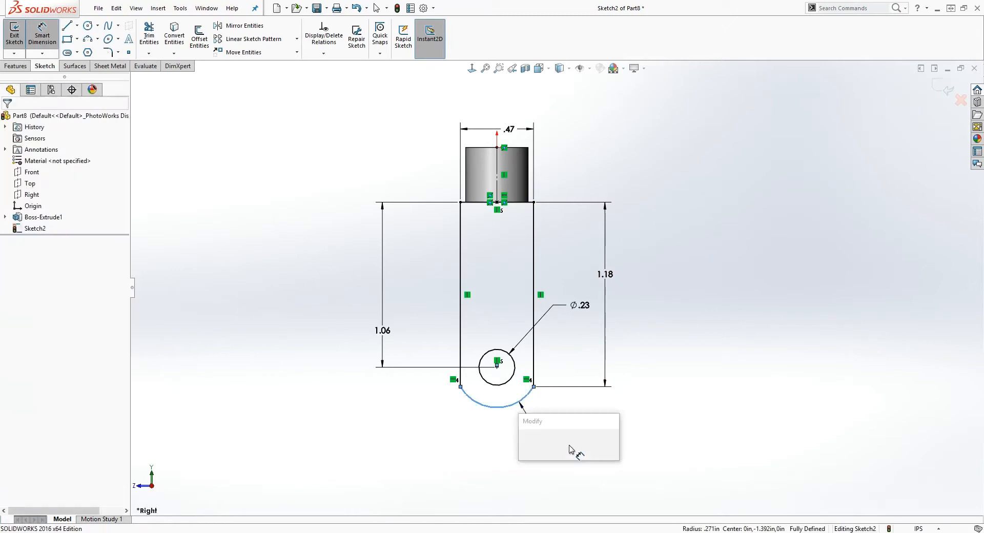
{"action": "type", "text": ".265"}
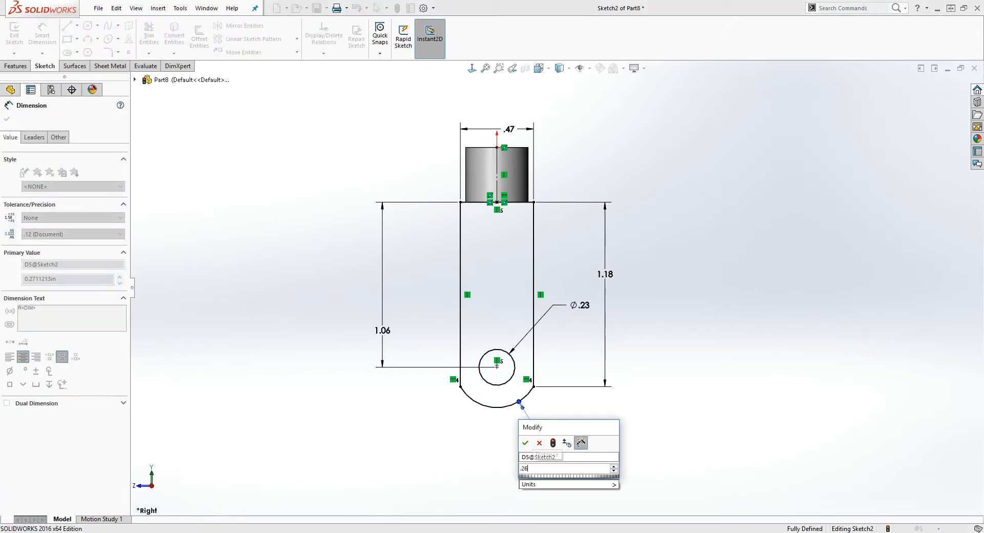
{"action": "key", "text": "Return"}
{"action": "key", "text": "Escape"}
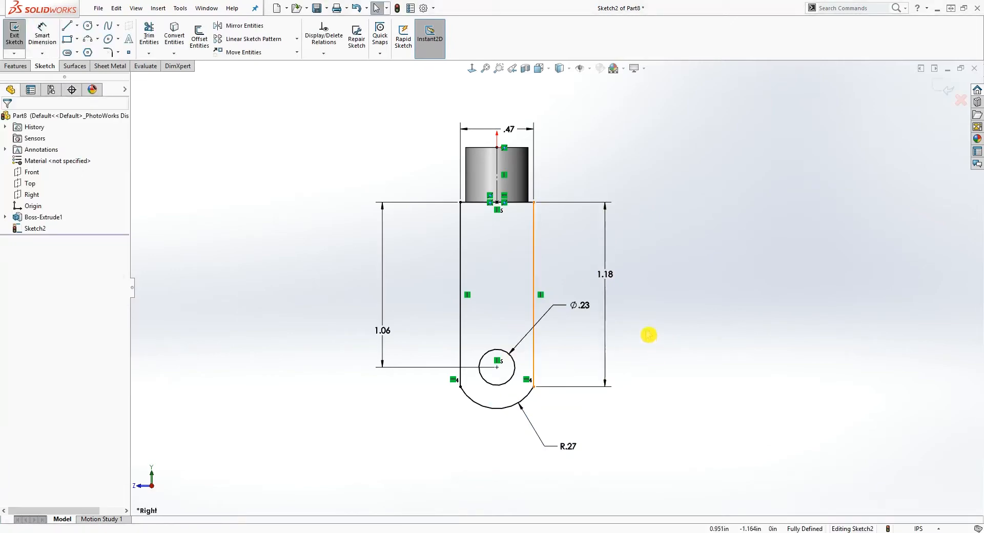
Extrude the profile as a boss with the Mid Plane end condition and a depth of 0.468 in
{"action": "middle_click_drag", "start_coordinate": [668, 298], "coordinate": [564, 349]}
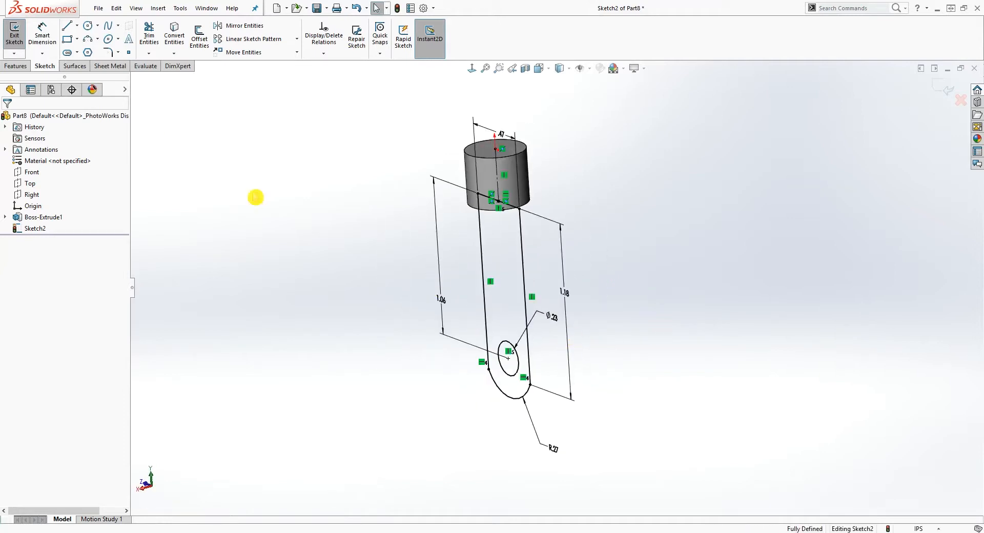
{"action": "left_click", "coordinate": [16, 66]}
{"action": "left_click", "coordinate": [19, 35]}
{"action": "left_click", "coordinate": [62, 181]}
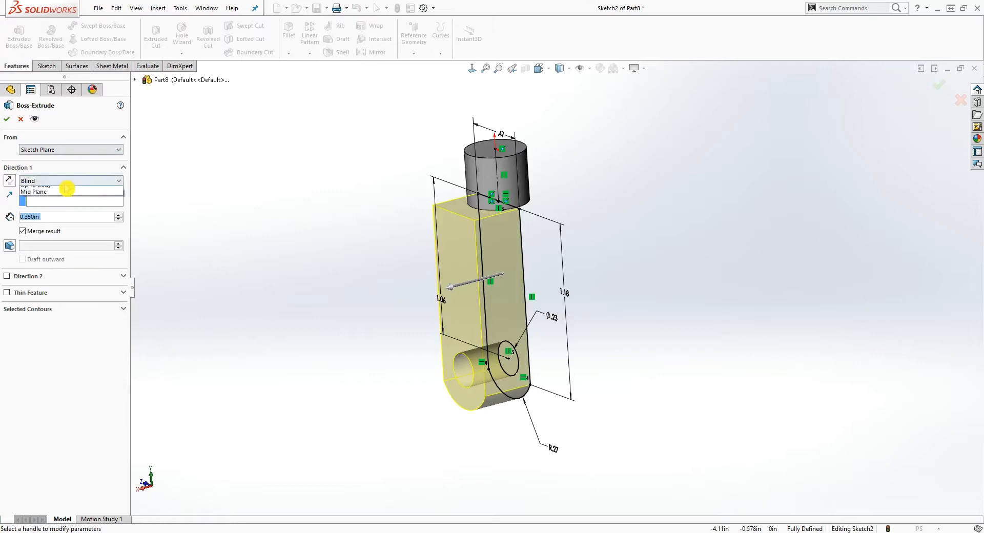
{"action": "left_click", "coordinate": [59, 231]}
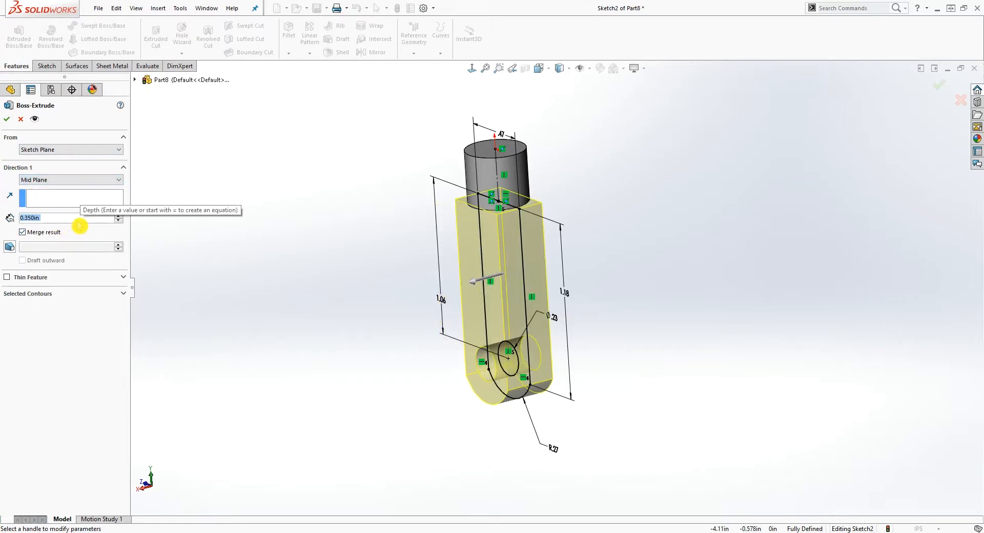
{"action": "type", "text": ".468"}
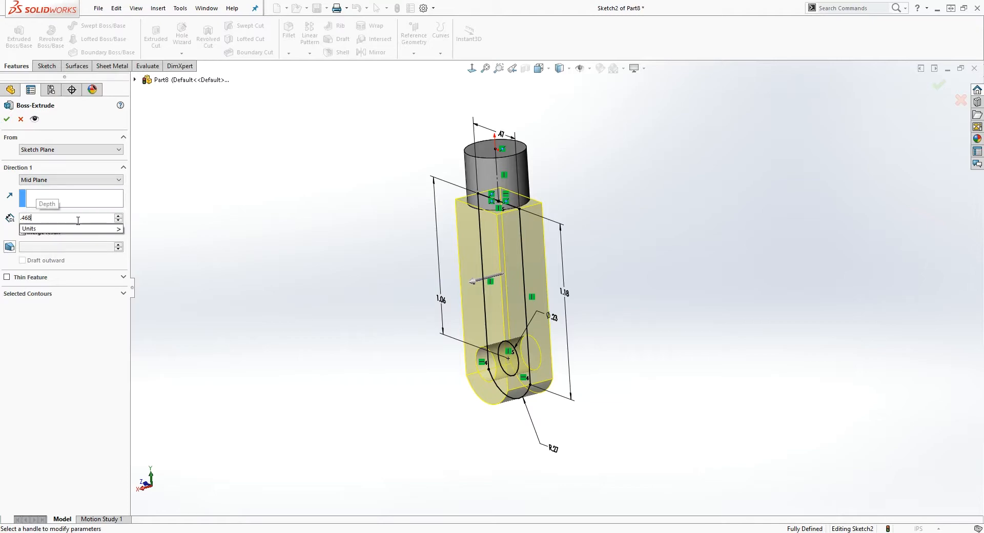
{"action": "left_click", "coordinate": [80, 226]}
{"action": "middle_click_drag", "start_coordinate": [327, 265], "coordinate": [386, 275]}
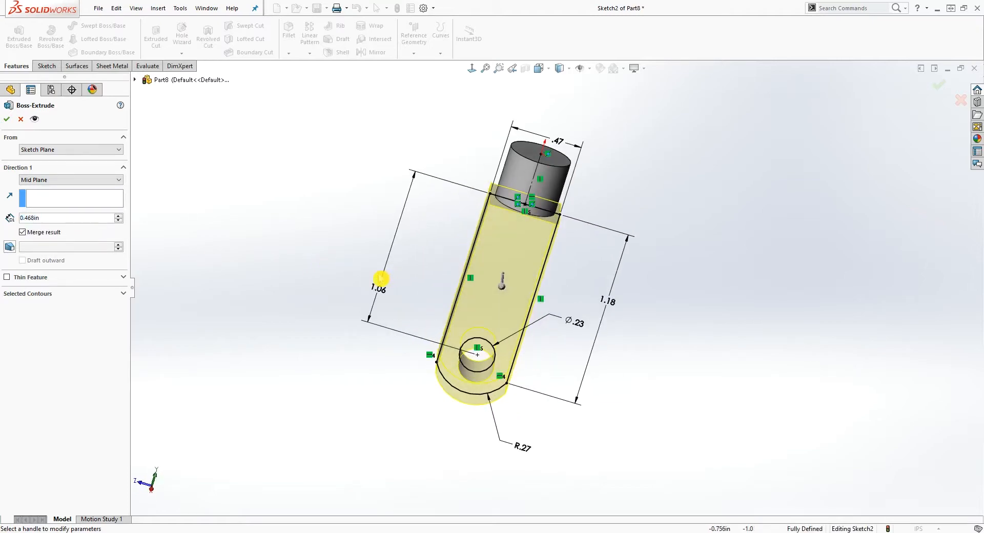
{"action": "left_click", "coordinate": [7, 119]}
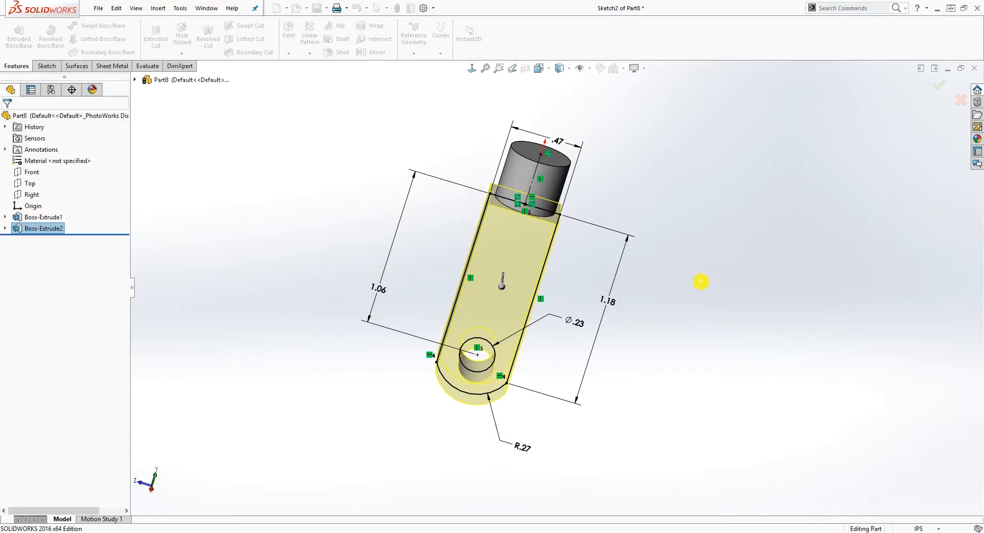
Start a new sketch on the Right plane and view it face-on
{"action": "middle_click_drag", "start_coordinate": [672, 315], "coordinate": [647, 268]}
{"action": "left_click", "coordinate": [32, 195]}
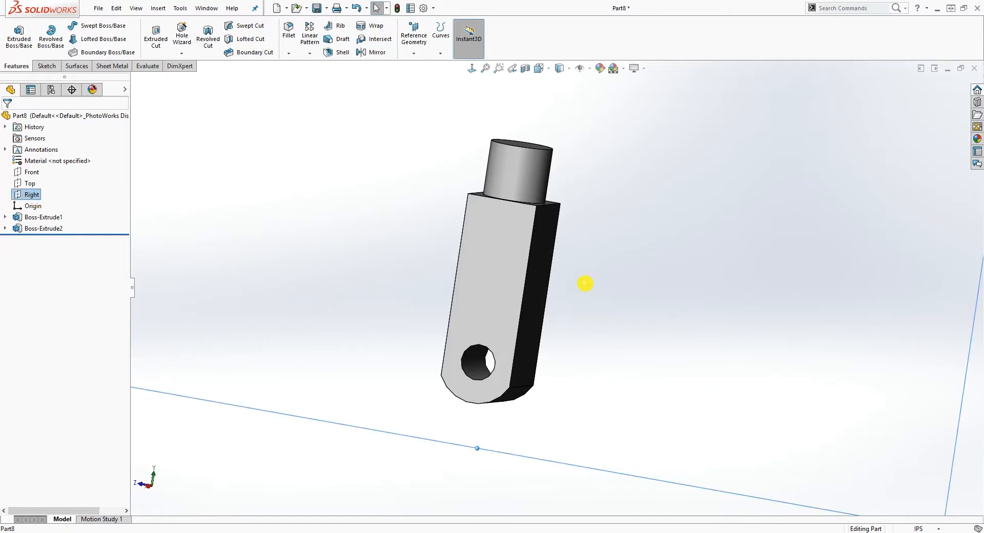
{"action": "scroll", "coordinate": [584, 281], "scroll_direction": "up", "scroll_amount": 3}
{"action": "left_click", "coordinate": [46, 66]}
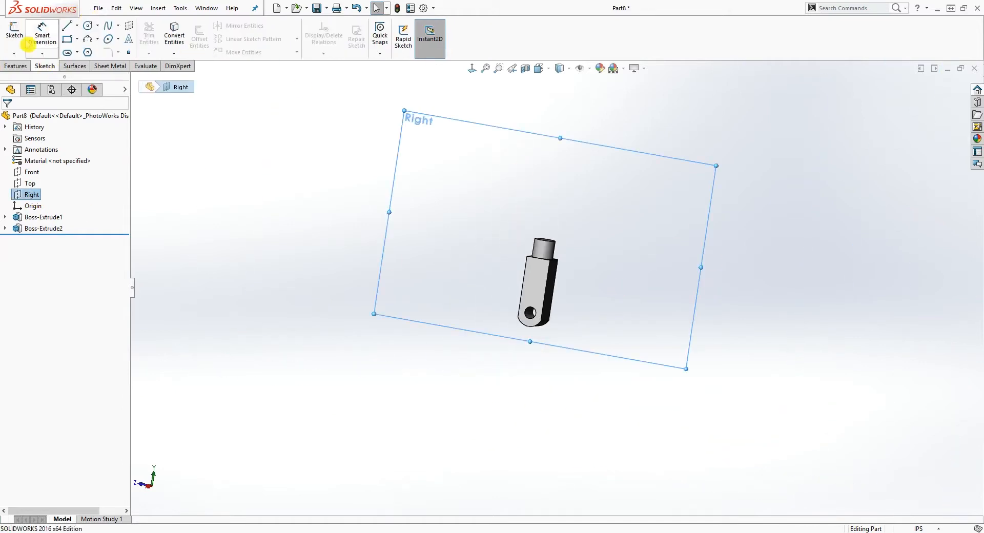
{"action": "left_click", "coordinate": [14, 36]}
{"action": "left_click", "coordinate": [471, 68]}
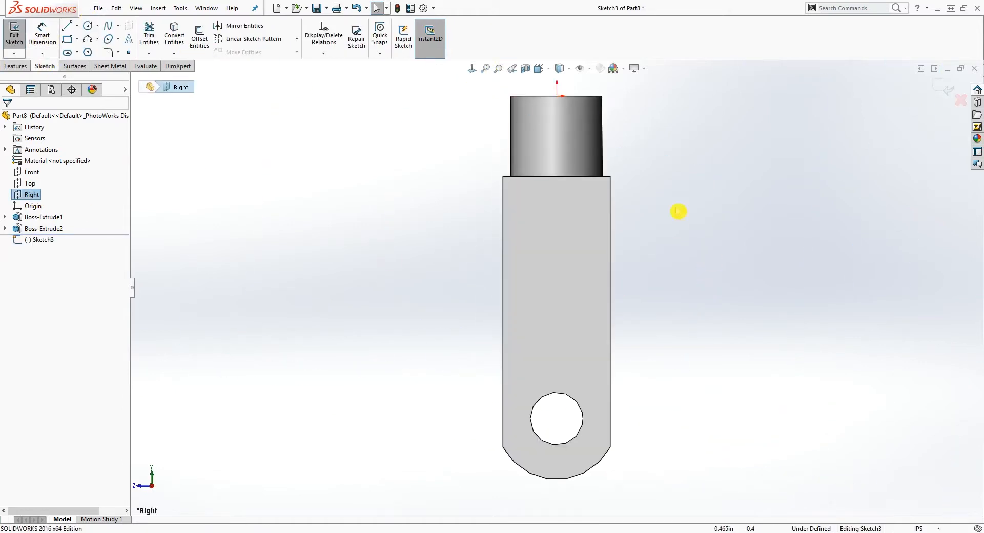
Show Sketch2, the profile sketch of the Boss-Extrude2 feature
{"action": "left_click", "coordinate": [5, 228]}
{"action": "right_click", "coordinate": [44, 239]}
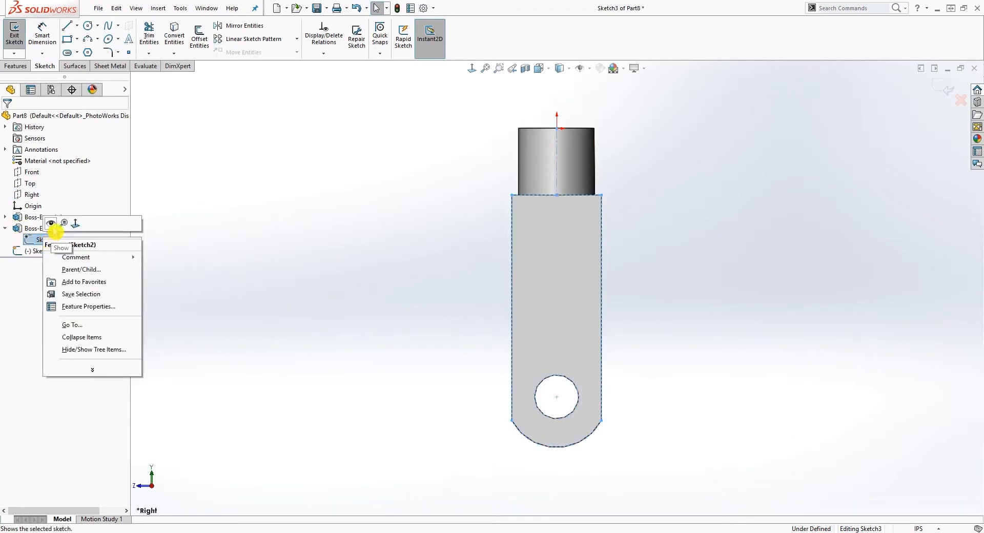
{"action": "left_click", "coordinate": [51, 223]}
Sketch a corner rectangle about 1.29 in tall around the body, from just below its shoulder to below the rounded end
{"action": "left_click", "coordinate": [67, 25]}
{"action": "left_click", "coordinate": [68, 39]}
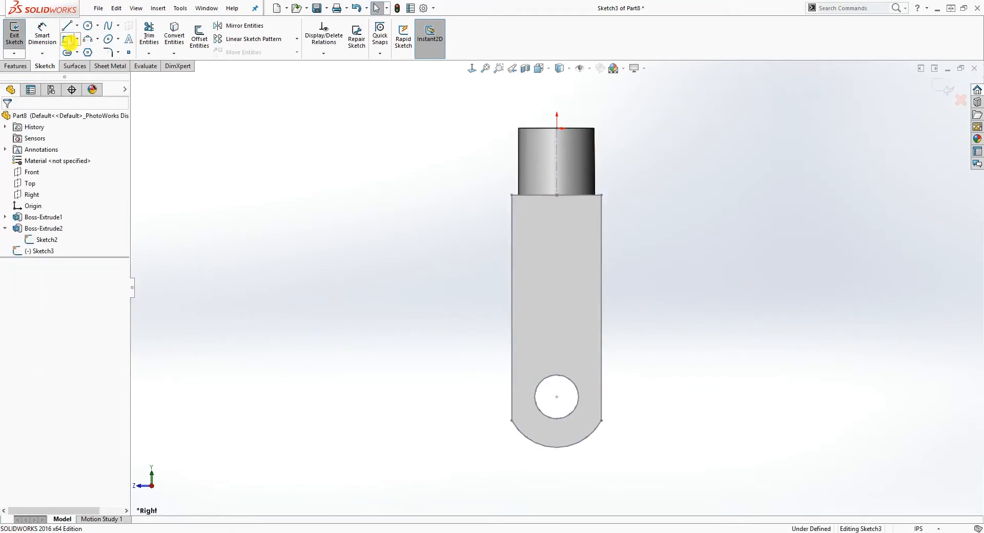
{"action": "left_click_drag", "start_coordinate": [505, 207], "coordinate": [621, 452]}
{"action": "key", "text": "Escape"}
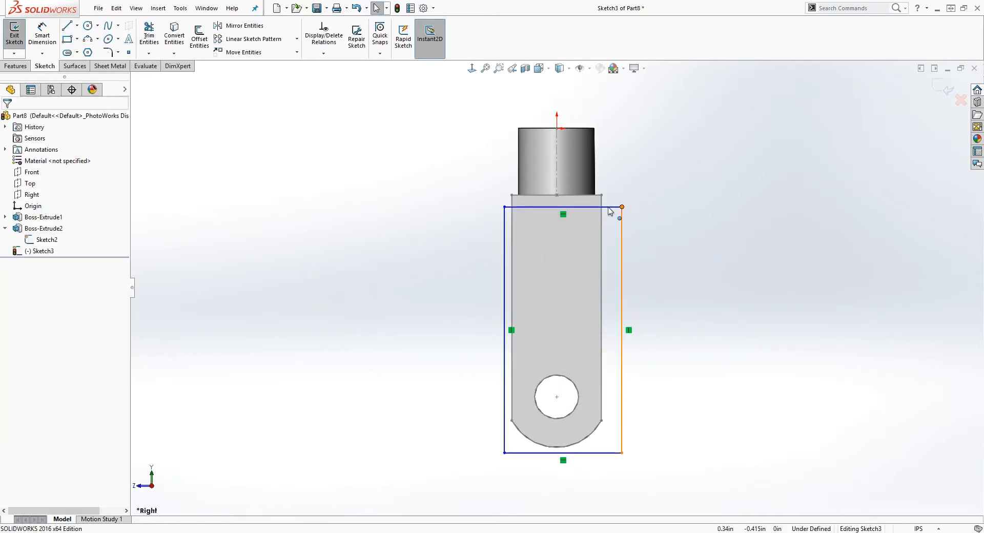
Make the rectangle's two upper corners coincident with the body's vertical side lines
{"action": "left_click_drag", "start_coordinate": [621, 207], "coordinate": [601, 207]}
{"action": "left_click", "coordinate": [505, 207]}
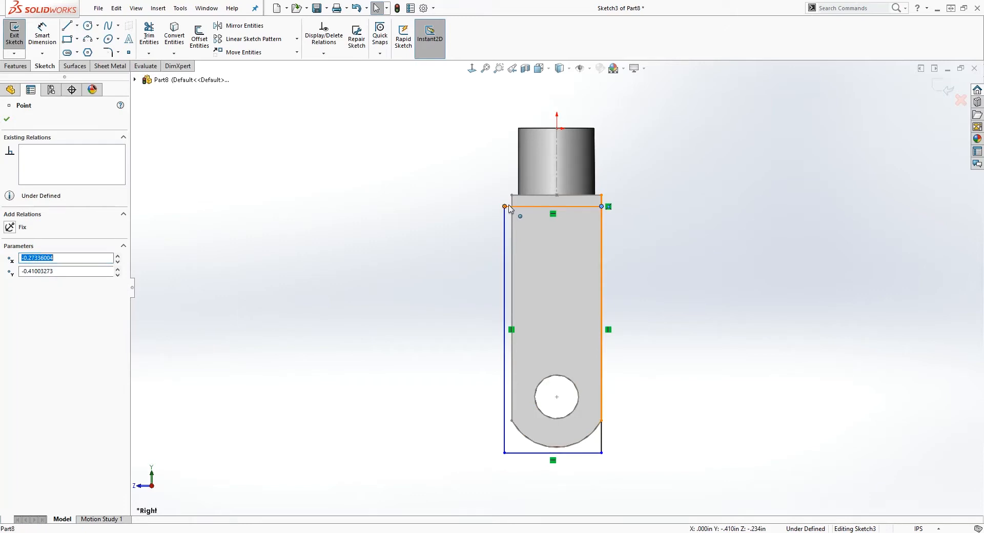
{"action": "left_click_drag", "start_coordinate": [515, 205], "coordinate": [512, 206]}
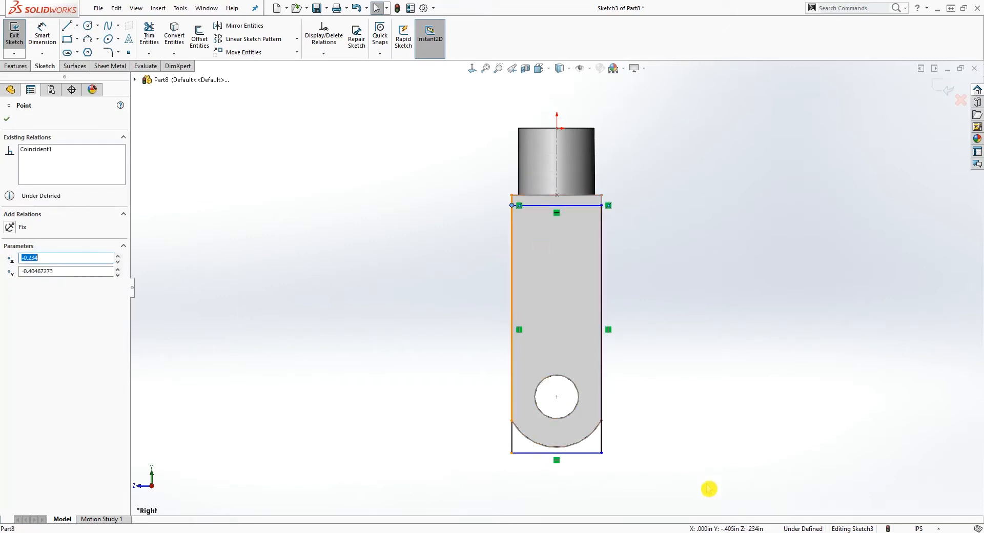
{"action": "right_click_drag", "start_coordinate": [708, 489], "coordinate": [656, 274]}
{"action": "left_click", "coordinate": [510, 259]}
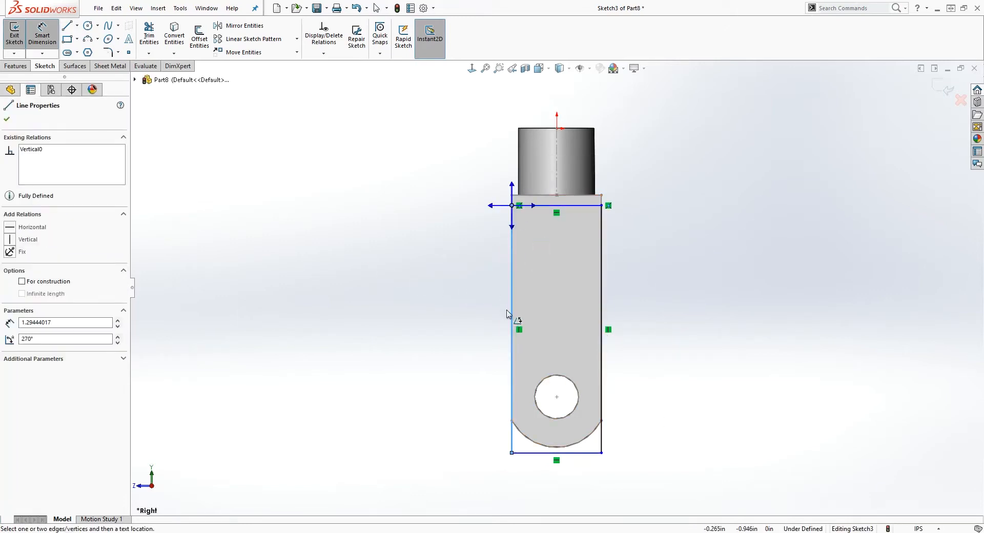
{"action": "key", "text": "Escape"}
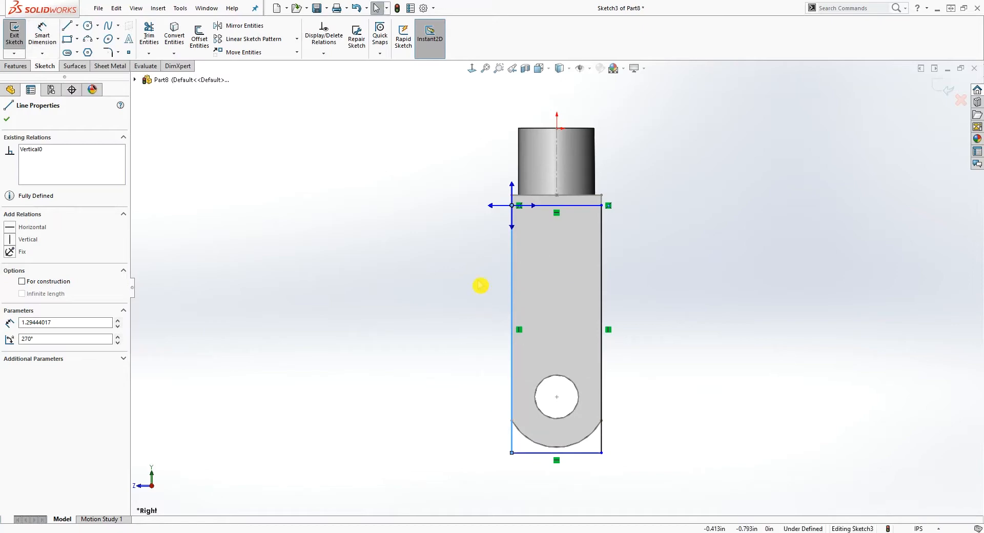
Dimension the length of the rectangle's left-hand vertical side
{"action": "right_click_drag", "start_coordinate": [471, 390], "coordinate": [468, 344]}
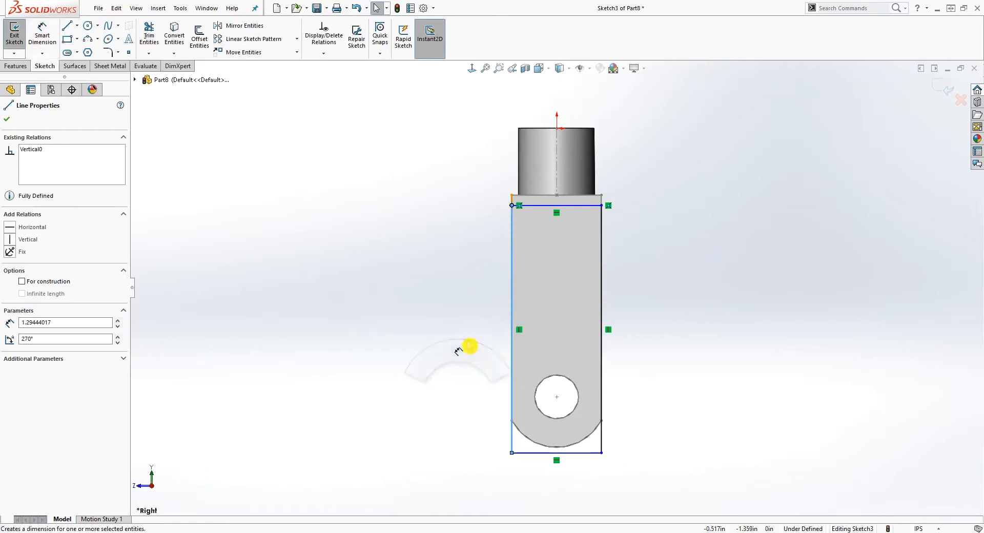
{"action": "left_click", "coordinate": [512, 314]}
{"action": "left_click", "coordinate": [445, 322]}
{"action": "key", "text": "Return"}
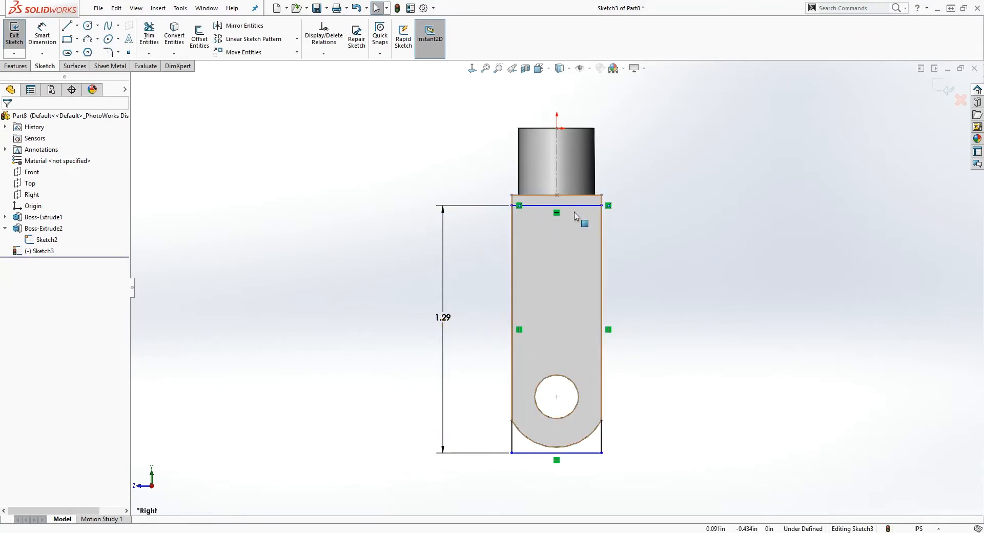
Dimension the gap between the body's shoulder corner and the rectangle's upper corner as 0.11 in
{"action": "right_click_drag", "start_coordinate": [581, 265], "coordinate": [584, 205]}
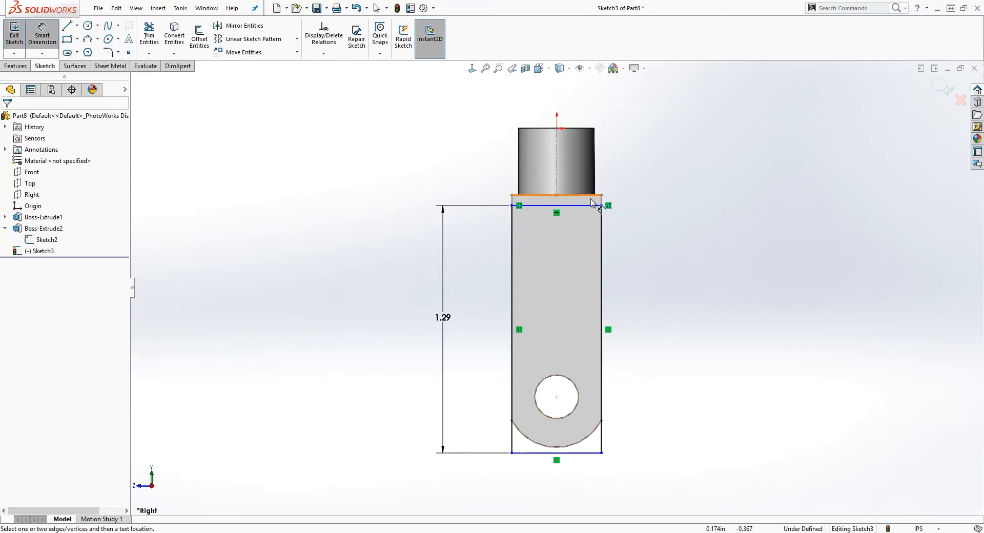
{"action": "left_click", "coordinate": [602, 195]}
{"action": "left_click", "coordinate": [604, 205]}
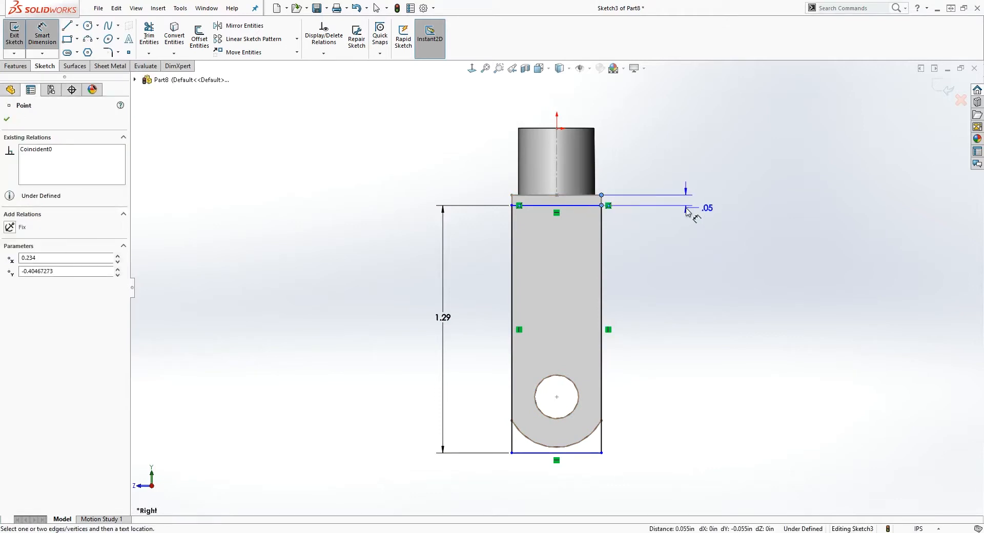
{"action": "left_click", "coordinate": [668, 140]}
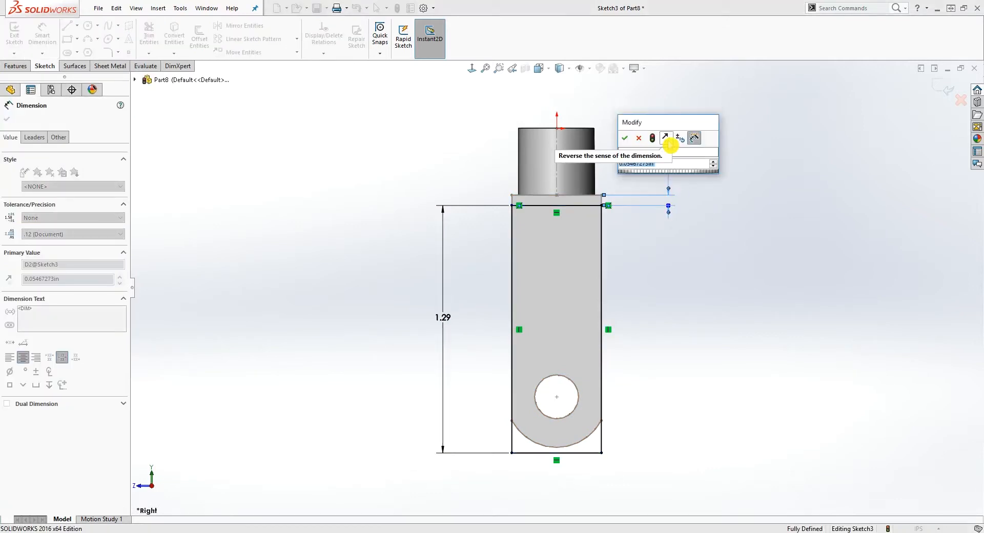
{"action": "type", "text": ".11"}
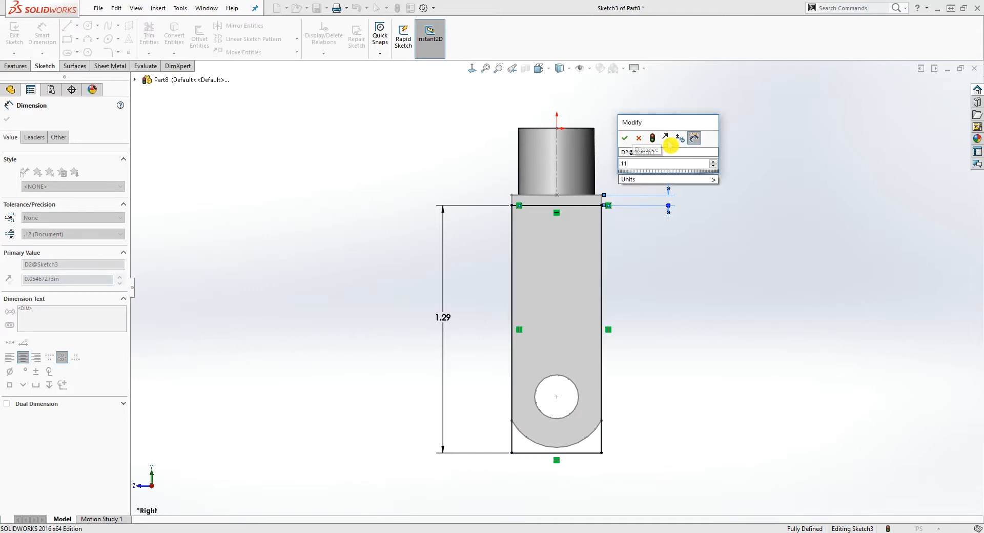
{"action": "key", "text": "Return"}
{"action": "key", "text": "Escape"}
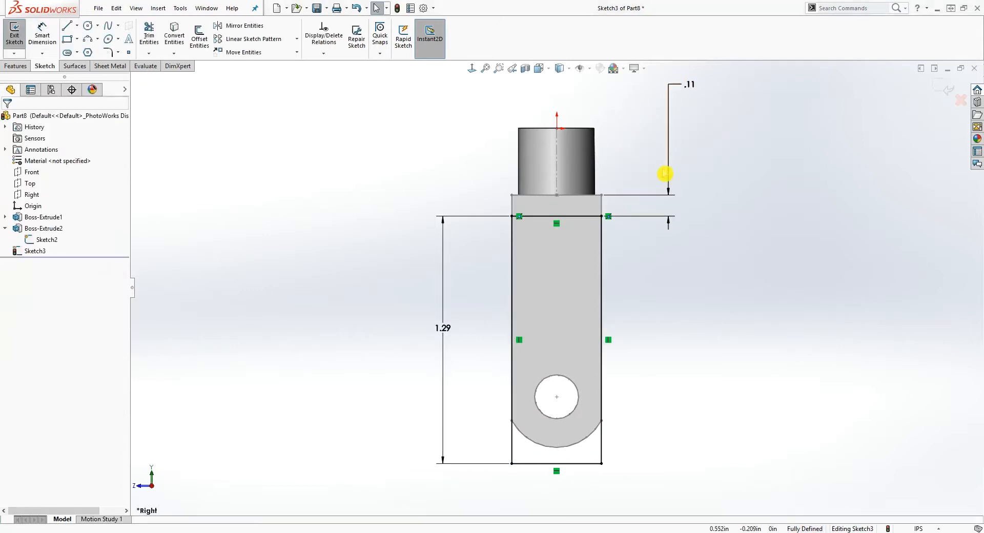
Cut the rectangle sketch through the body as a Mid Plane extruded cut with a depth of 0.248 in
{"action": "middle_click_drag", "start_coordinate": [691, 317], "coordinate": [655, 340]}
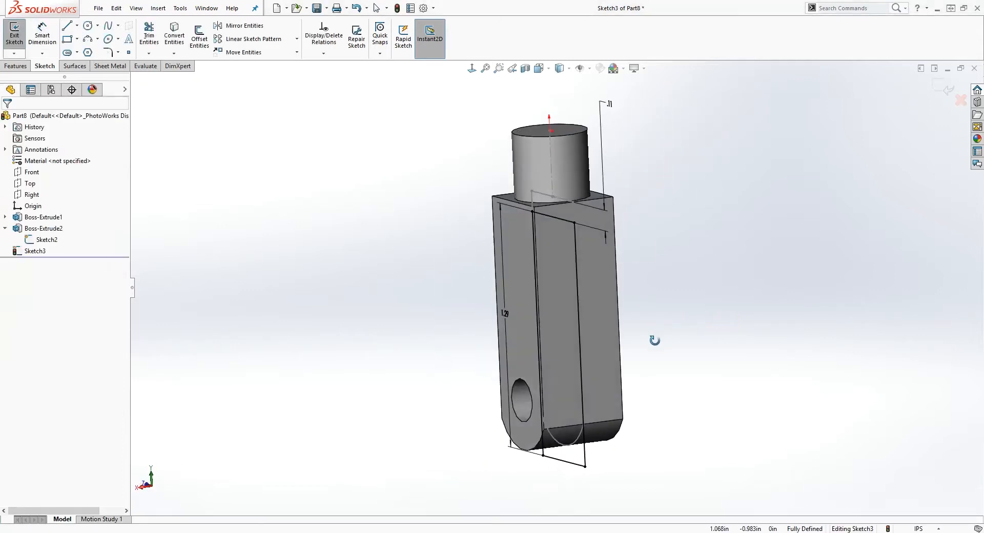
{"action": "left_click", "coordinate": [15, 66]}
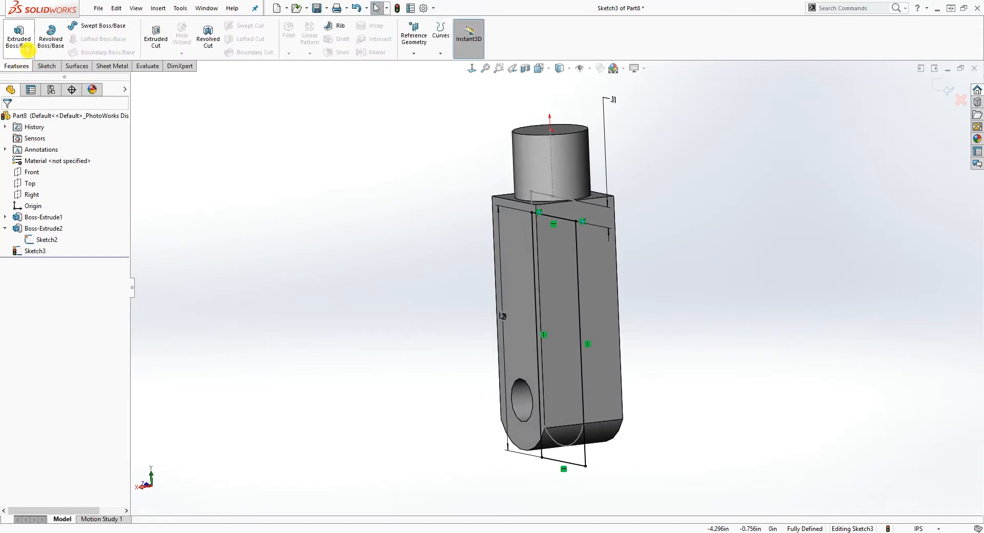
{"action": "left_click", "coordinate": [156, 36]}
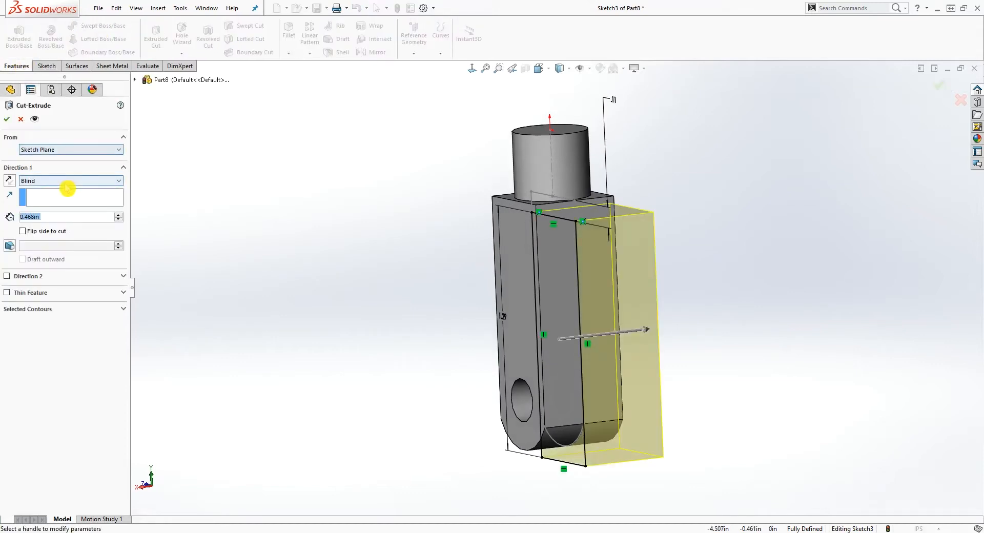
{"action": "left_click", "coordinate": [68, 184]}
{"action": "left_click", "coordinate": [66, 247]}
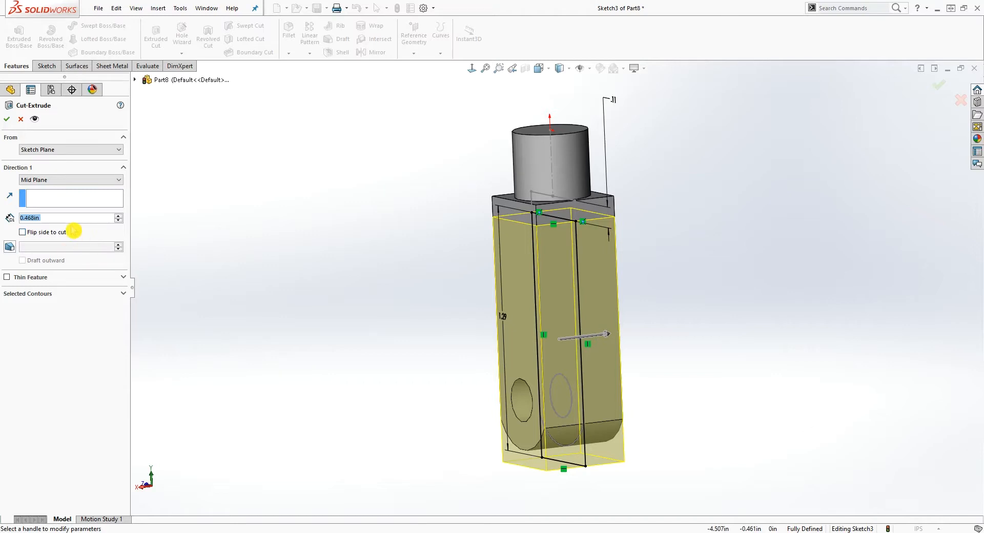
{"action": "type", "text": ".248"}
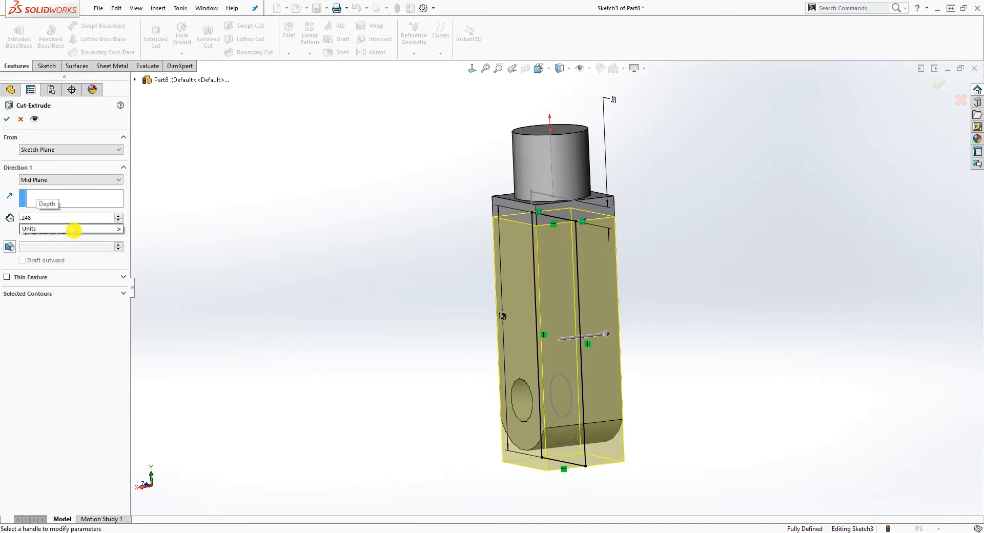
{"action": "key", "text": "Return"}
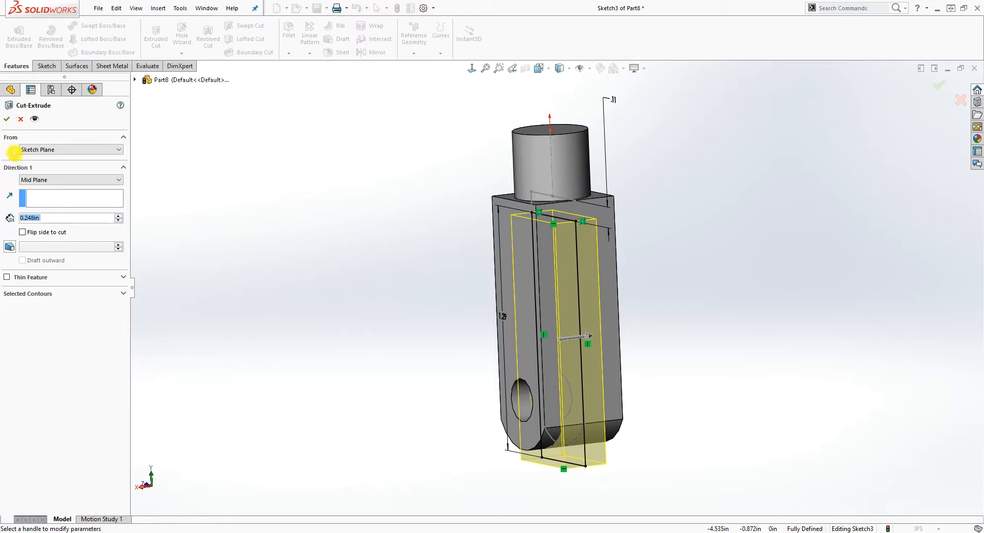
{"action": "left_click", "coordinate": [6, 118]}
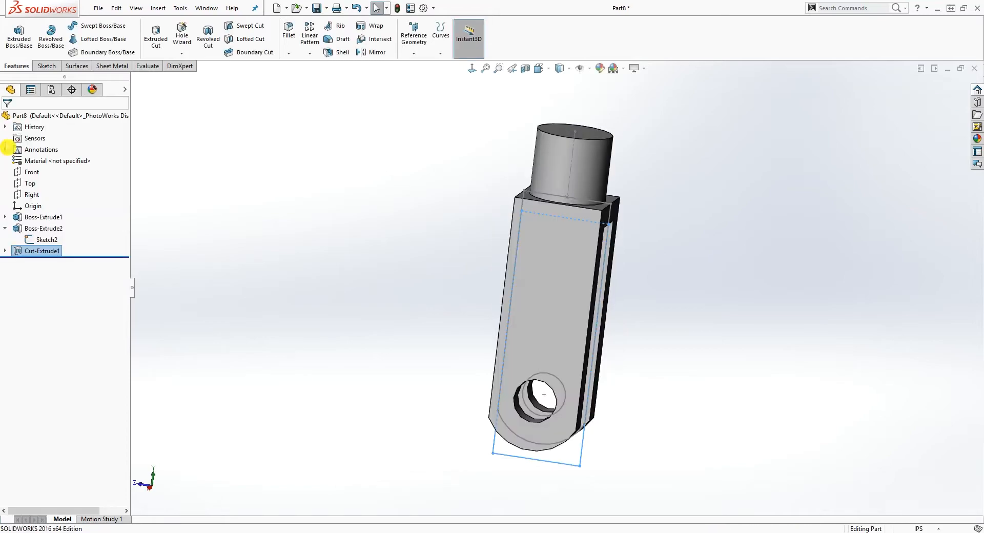
Hide Sketch2, the profile sketch of the Boss-Extrude2 feature
{"action": "middle_click_drag", "start_coordinate": [255, 179], "coordinate": [214, 178]}
{"action": "left_click", "coordinate": [705, 301]}
{"action": "mouse_move", "coordinate": [705, 301]}
{"action": "middle_mouse_down"}
{"action": "mouse_move", "coordinate": [619, 265]}
{"action": "mouse_move", "coordinate": [623, 288]}
{"action": "middle_mouse_up"}
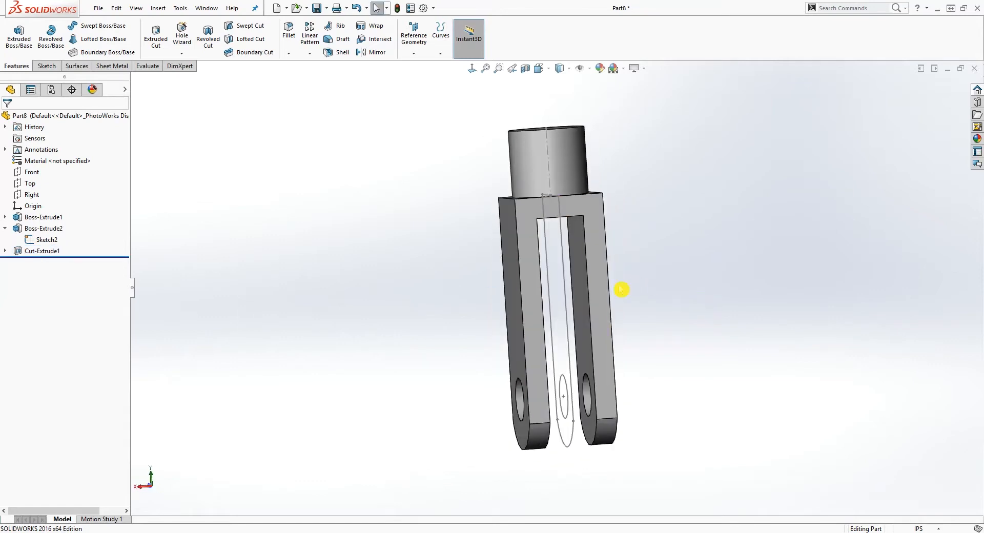
{"action": "right_click", "coordinate": [48, 240]}
{"action": "left_click", "coordinate": [57, 220]}
{"action": "mouse_move", "coordinate": [484, 277]}
{"action": "middle_mouse_down"}
{"action": "mouse_move", "coordinate": [487, 338]}
{"action": "mouse_move", "coordinate": [498, 276]}
{"action": "middle_mouse_up"}
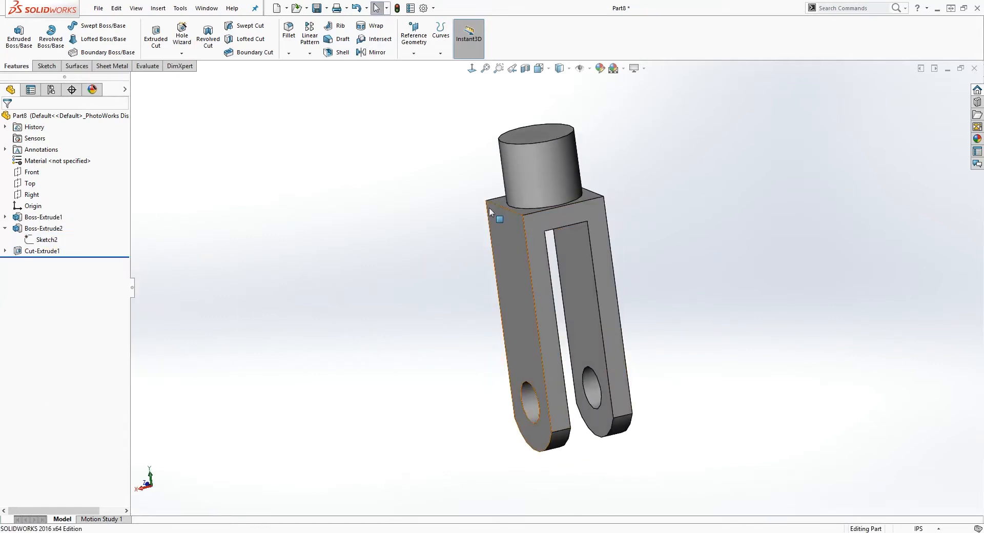
Set up a fillet on one long outer edge of the fork, trying radii of 0.05 and 0.02 in before choosing 0.03 in
{"action": "left_click", "coordinate": [288, 30]}
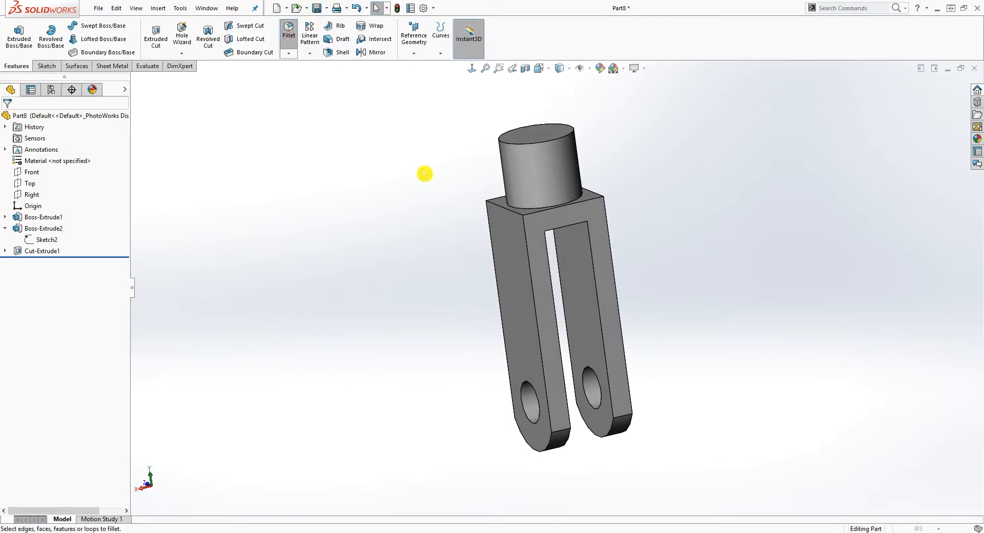
{"action": "left_click", "coordinate": [524, 225]}
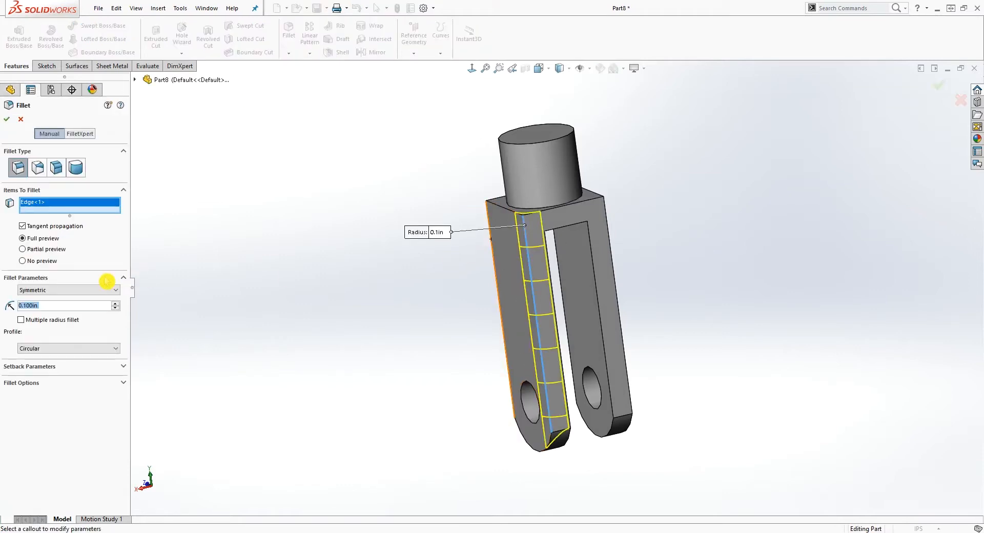
{"action": "type", "text": "0.05"}
{"action": "key", "text": "Return"}
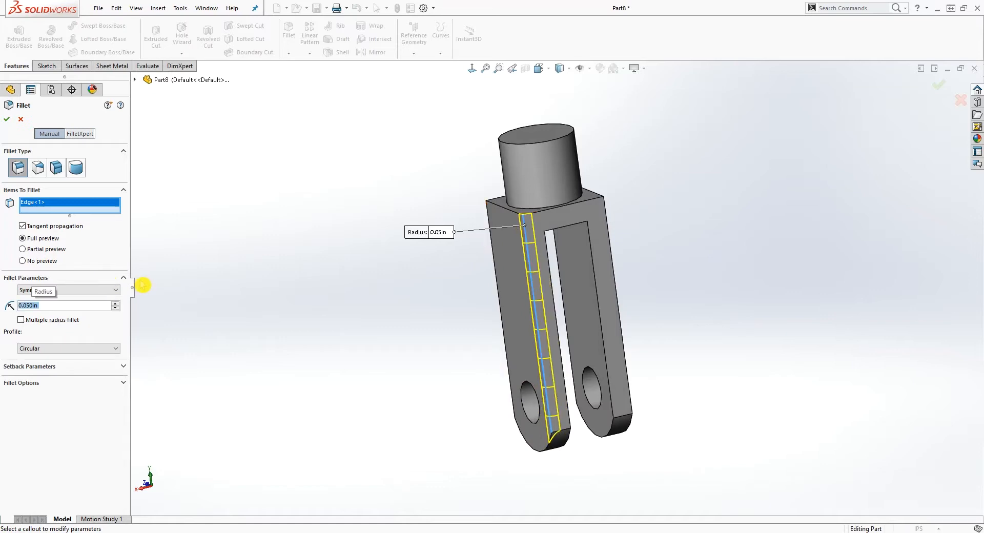
{"action": "type", "text": ".0"}
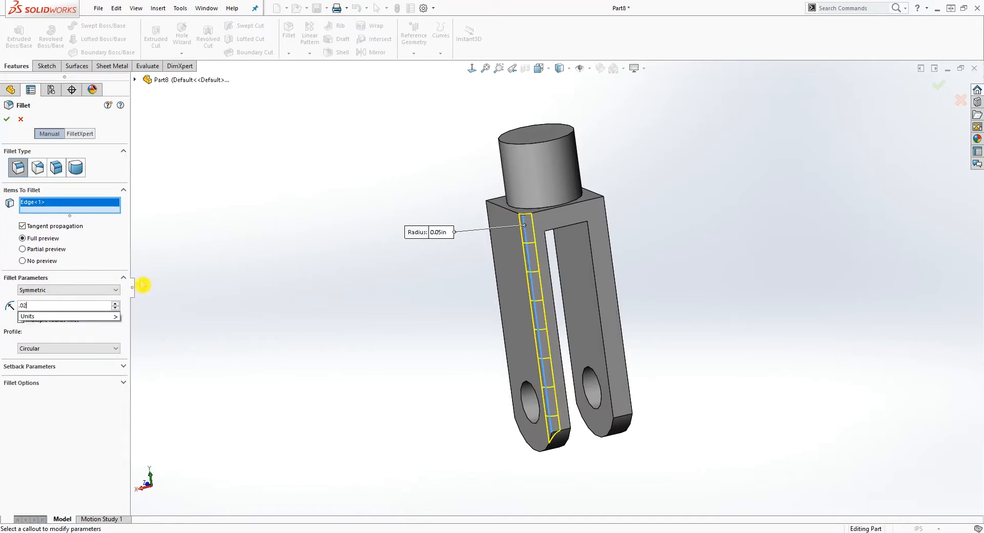
{"action": "type", "text": "2"}
{"action": "key", "text": "Return"}
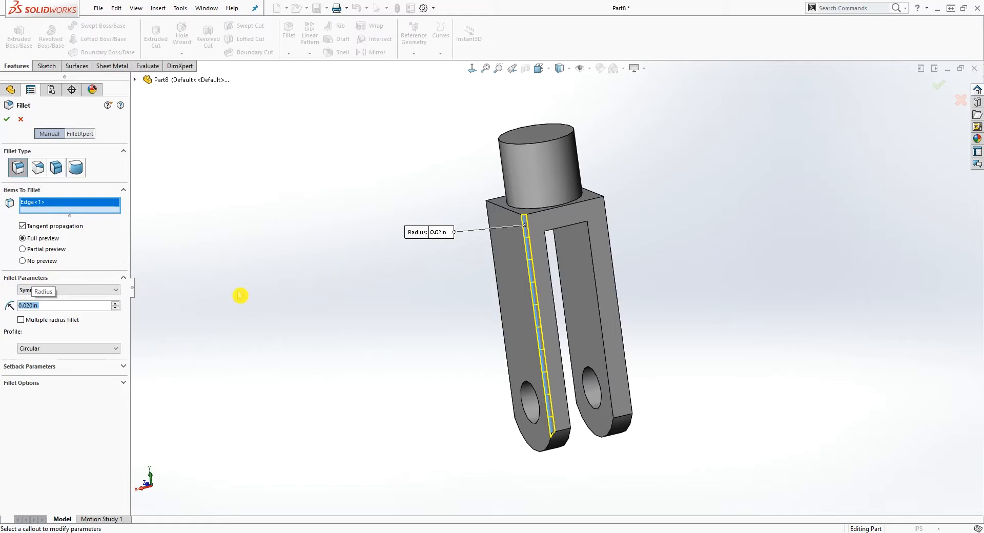
{"action": "type", "text": ".03"}
{"action": "key", "text": "Return"}
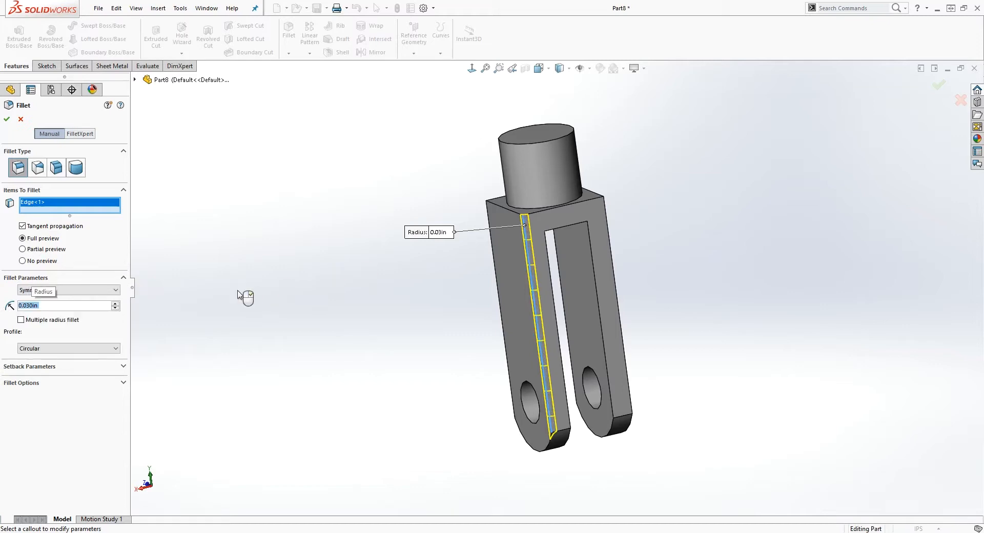
Add the other three long outer edges of the fork to the fillet, remove the stray slot edge from the selection, and apply it
{"action": "middle_click_drag", "start_coordinate": [936, 358], "coordinate": [856, 356]}
{"action": "left_click", "coordinate": [553, 220]}
{"action": "middle_click_drag", "start_coordinate": [661, 244], "coordinate": [671, 272]}
{"action": "left_click", "coordinate": [564, 224]}
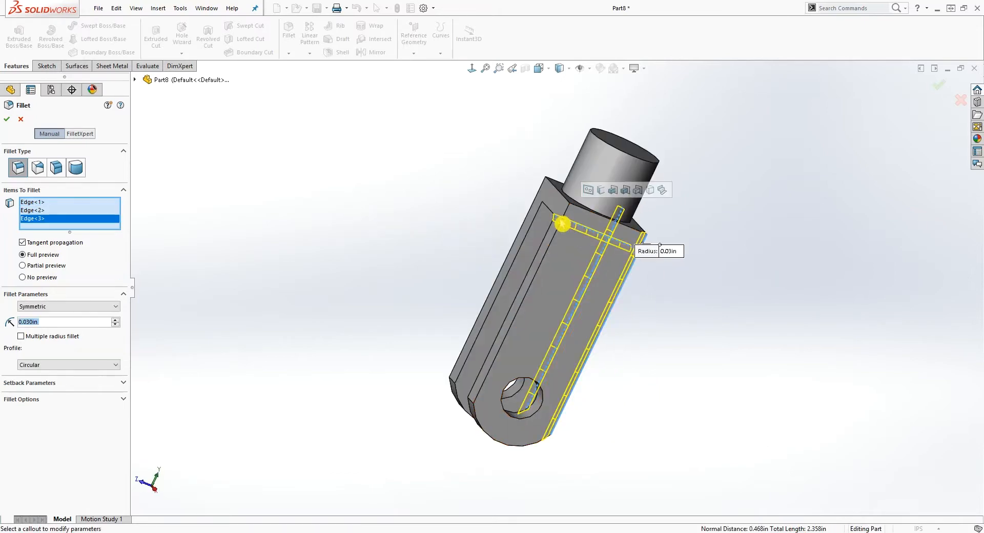
{"action": "left_click", "coordinate": [564, 224]}
{"action": "middle_click_drag", "start_coordinate": [566, 222], "coordinate": [657, 314]}
{"action": "mouse_move", "coordinate": [545, 233]}
{"action": "middle_mouse_down"}
{"action": "mouse_move", "coordinate": [633, 281]}
{"action": "mouse_move", "coordinate": [571, 278]}
{"action": "mouse_move", "coordinate": [549, 248]}
{"action": "middle_mouse_up"}
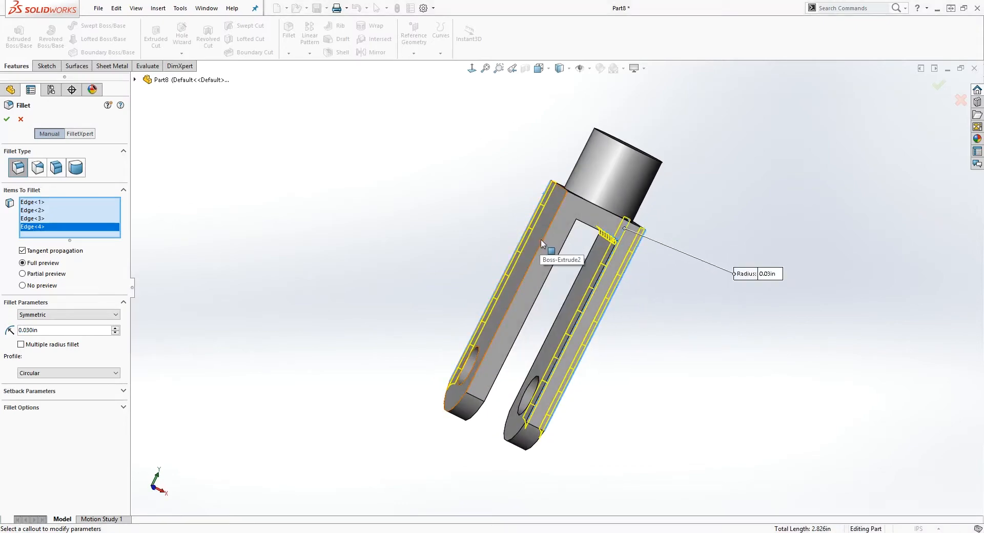
{"action": "left_click", "coordinate": [542, 241]}
{"action": "middle_click_drag", "start_coordinate": [617, 256], "coordinate": [616, 231]}
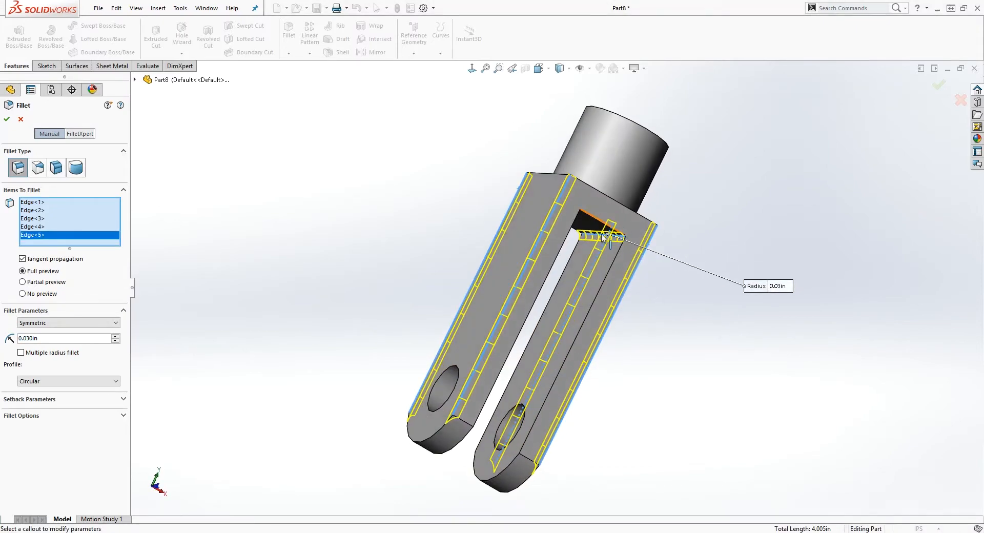
{"action": "left_click", "coordinate": [603, 238]}
{"action": "middle_click_drag", "start_coordinate": [703, 284], "coordinate": [623, 293]}
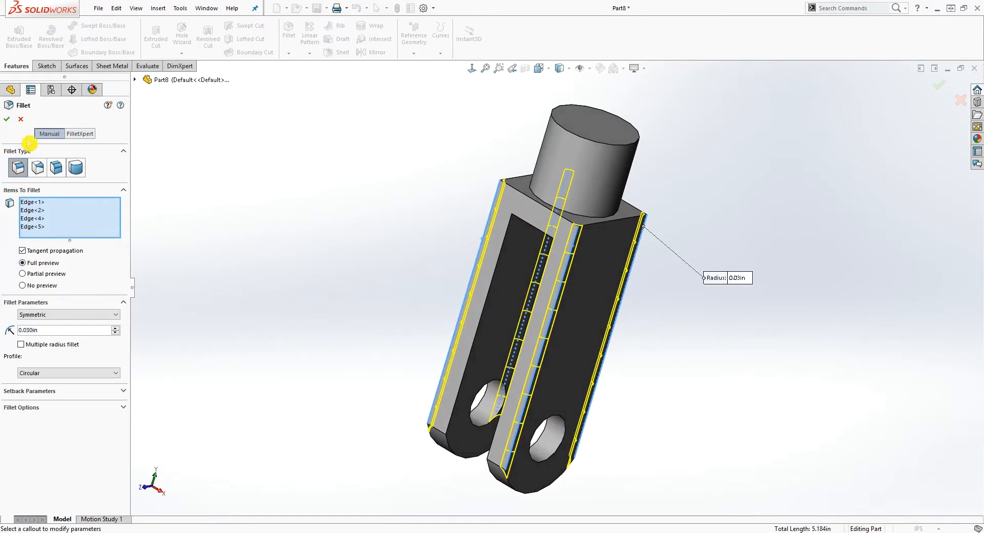
{"action": "left_click", "coordinate": [8, 120]}
Fillet the outer curved edges at the rounded ends of both fork arms with a 0.031 in radius
{"action": "middle_click_drag", "start_coordinate": [320, 234], "coordinate": [386, 281]}
{"action": "left_click", "coordinate": [289, 30]}
{"action": "left_click", "coordinate": [444, 465]}
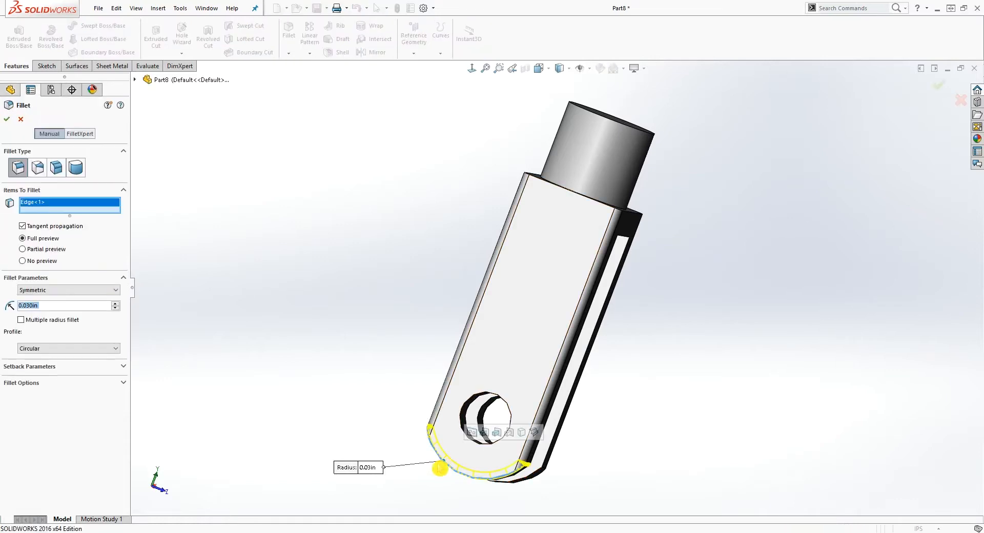
{"action": "middle_click_drag", "start_coordinate": [397, 464], "coordinate": [338, 376]}
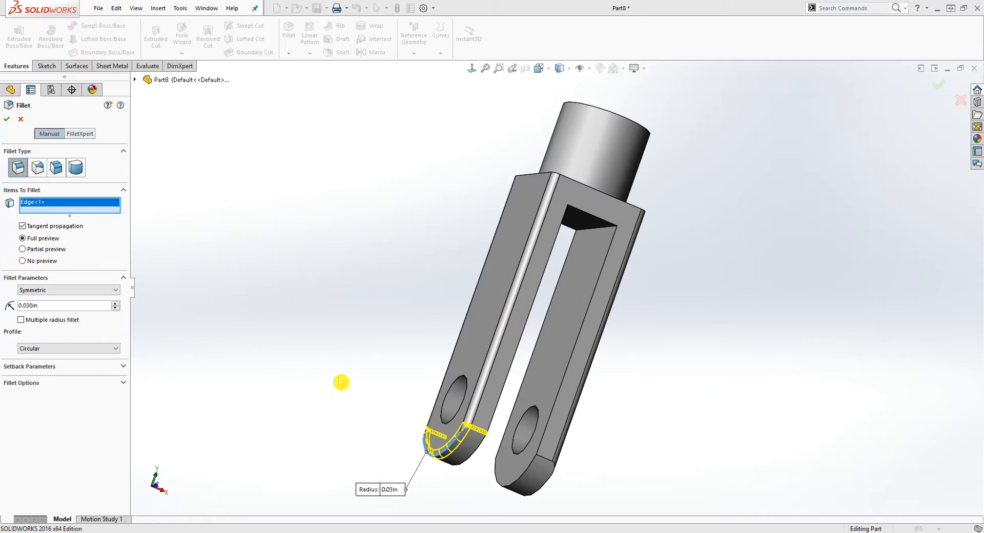
{"action": "left_click", "coordinate": [44, 305]}
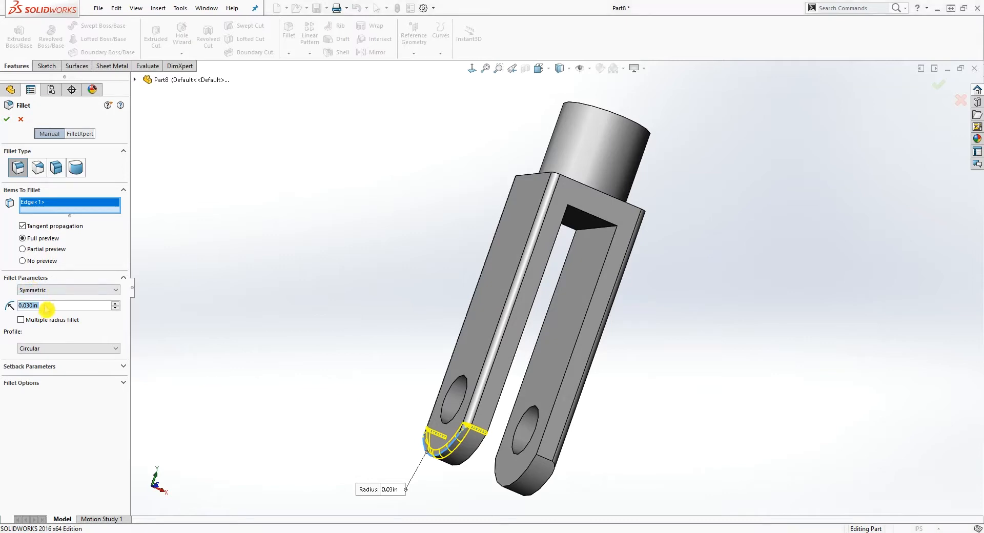
{"action": "type", "text": "."}
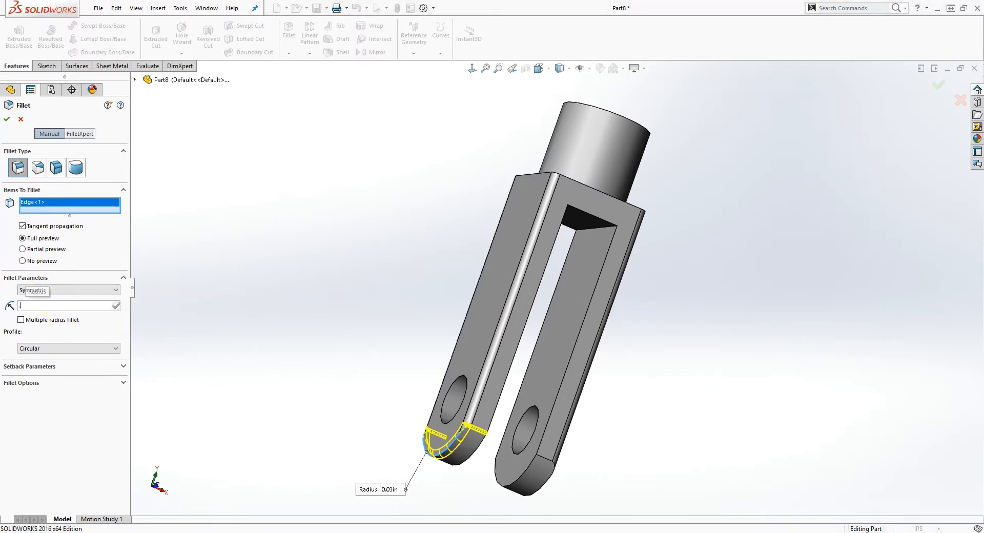
{"action": "type", "text": "031"}
{"action": "key", "text": "Return"}
{"action": "middle_click_drag", "start_coordinate": [275, 246], "coordinate": [440, 292]}
{"action": "left_click", "coordinate": [513, 478]}
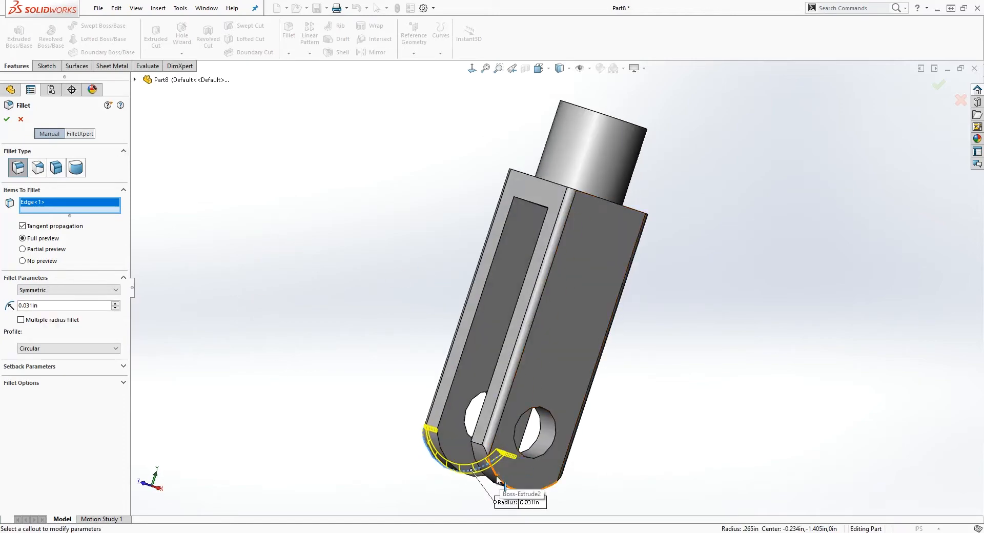
{"action": "left_click", "coordinate": [6, 119]}
Fillet the circular edge where the cylinder meets the fork's shoulder with a 0.01 in radius
{"action": "middle_click_drag", "start_coordinate": [230, 162], "coordinate": [250, 230]}
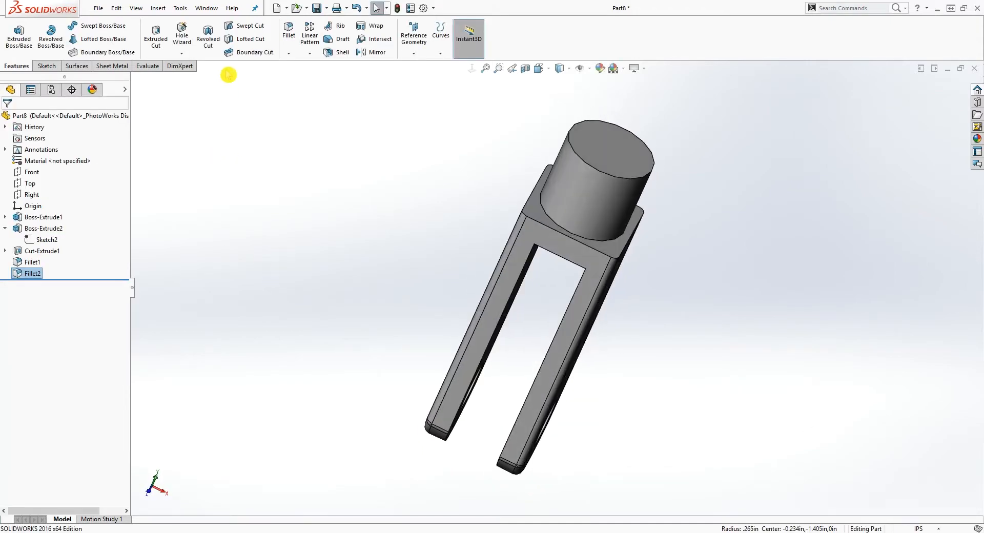
{"action": "left_click", "coordinate": [289, 31]}
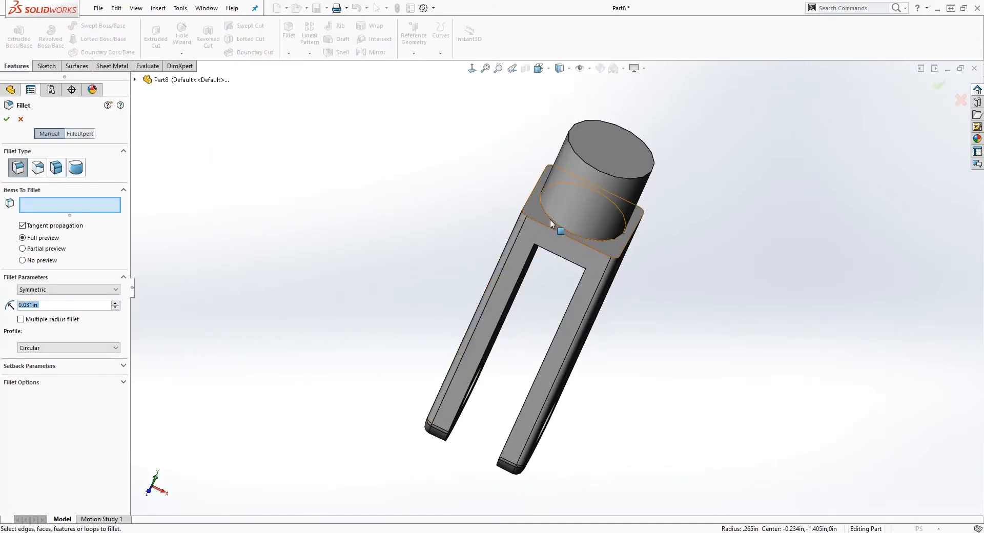
{"action": "left_click", "coordinate": [550, 219]}
{"action": "left_click", "coordinate": [549, 216]}
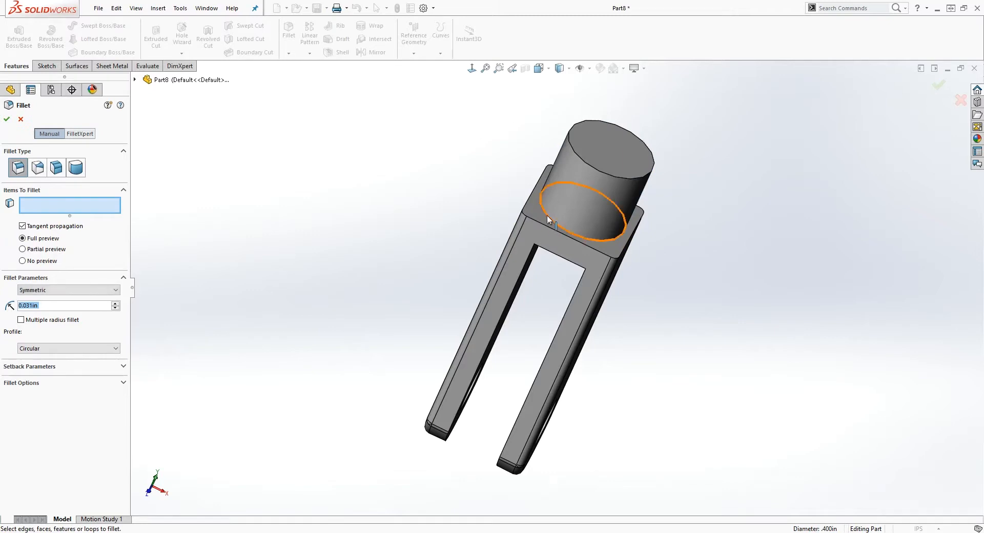
{"action": "left_click", "coordinate": [546, 215]}
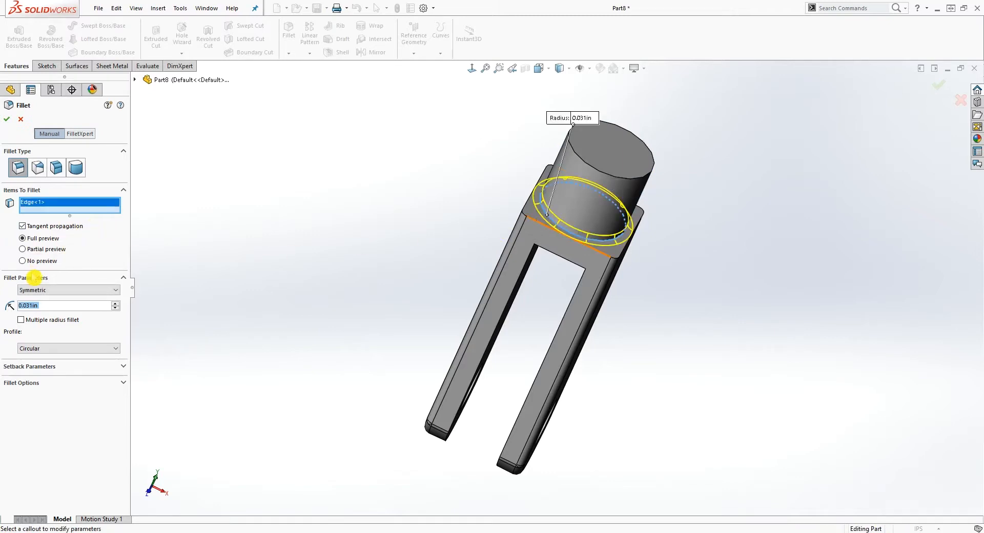
{"action": "type", "text": ".01"}
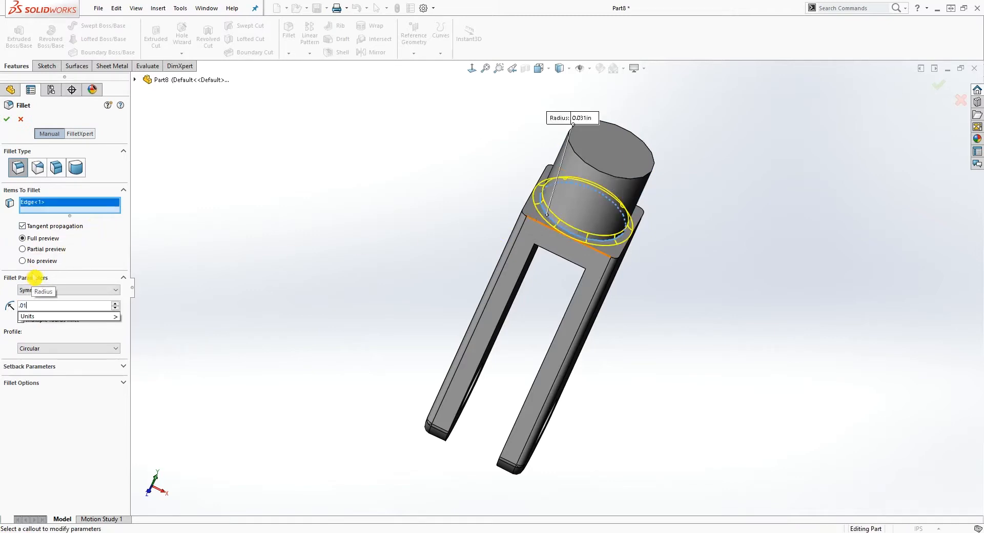
{"action": "key", "text": "Return"}
{"action": "left_click", "coordinate": [9, 121]}
{"action": "middle_click_drag", "start_coordinate": [487, 213], "coordinate": [457, 230]}
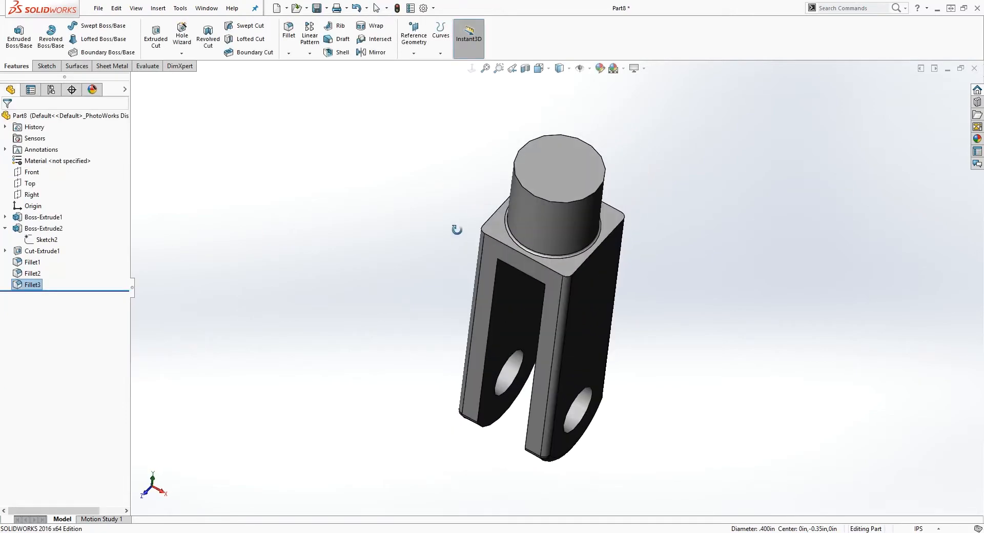
Try to fillet the fork's flat shoulder face around the cylinder with a 0.1 in radius, and remove the face from the selection
{"action": "left_click", "coordinate": [289, 29]}
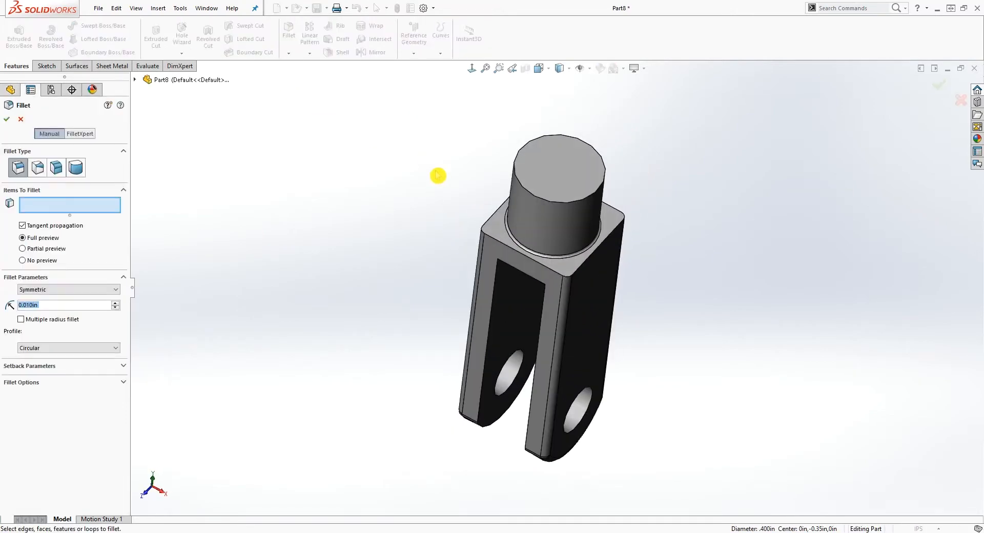
{"action": "left_click", "coordinate": [494, 232]}
{"action": "middle_click_drag", "start_coordinate": [674, 325], "coordinate": [635, 267]}
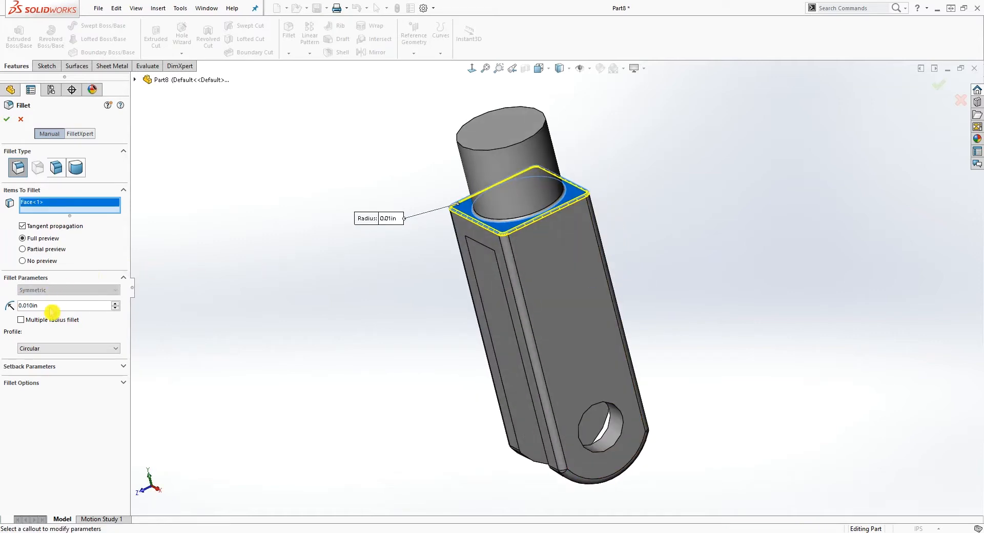
{"action": "type", "text": "."}
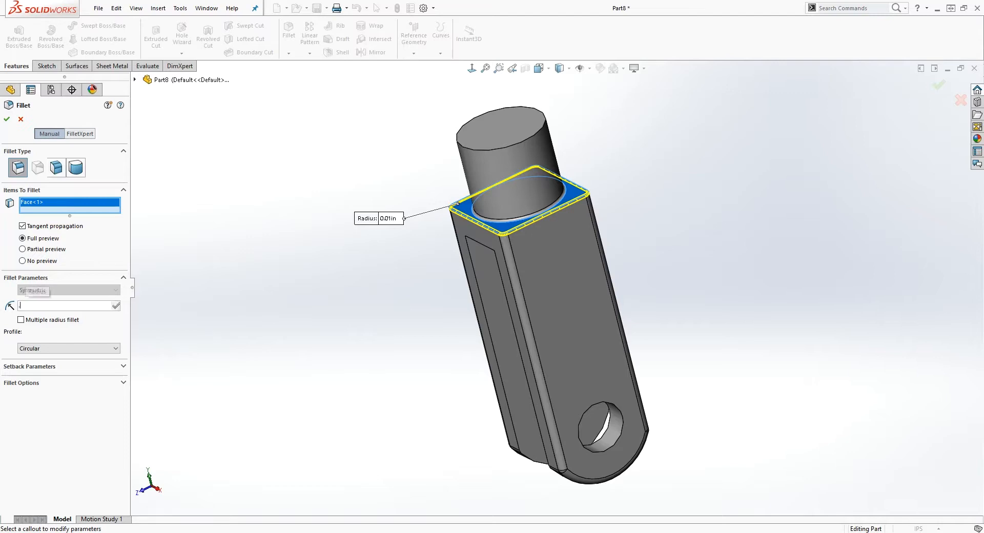
{"action": "type", "text": "1"}
{"action": "key", "text": "Return"}
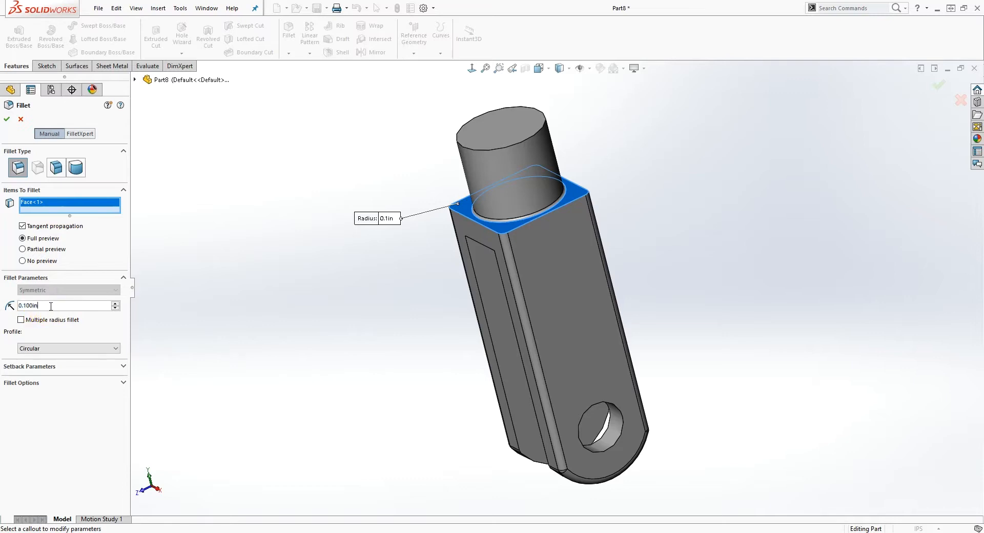
{"action": "left_click", "coordinate": [7, 119]}
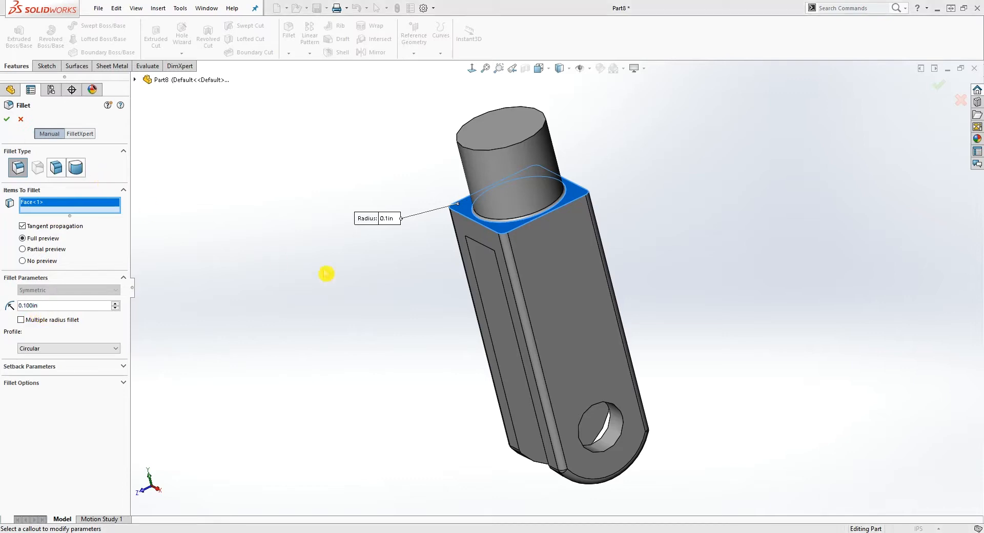
{"action": "middle_click_drag", "start_coordinate": [332, 275], "coordinate": [350, 276]}
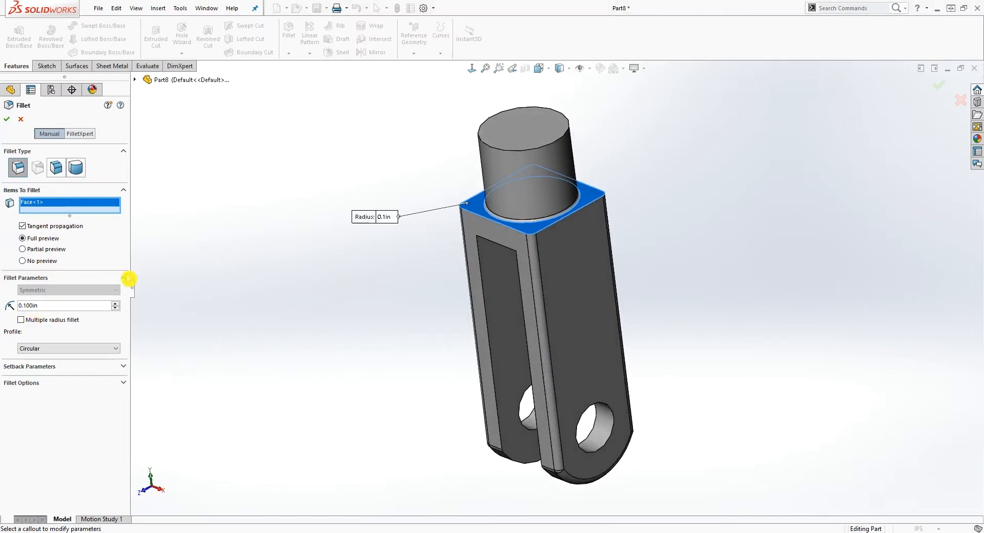
{"action": "right_click", "coordinate": [51, 209]}
{"action": "left_click", "coordinate": [95, 211]}
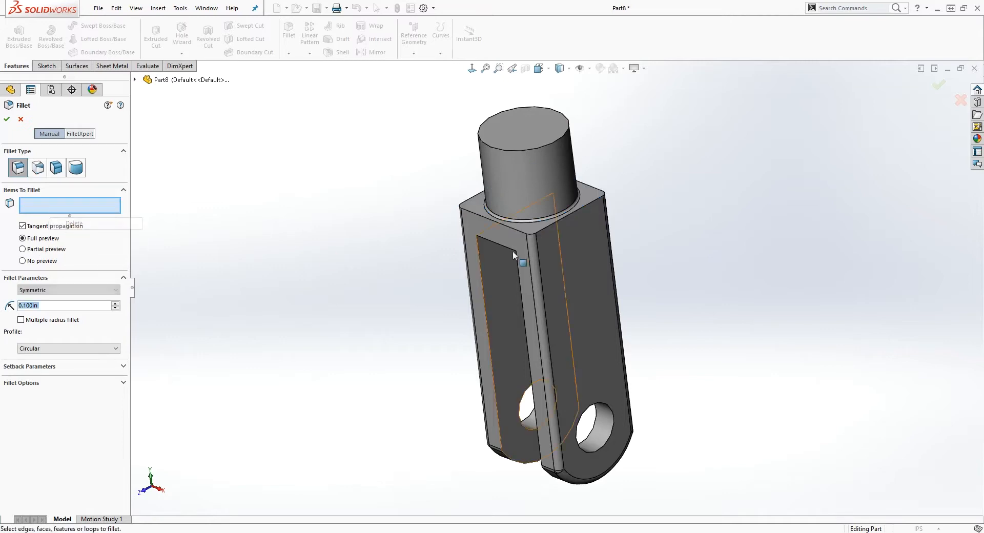
Fillet the outer perimeter edge of the fork's shoulder with a 0.05 in radius
{"action": "left_click", "coordinate": [552, 224]}
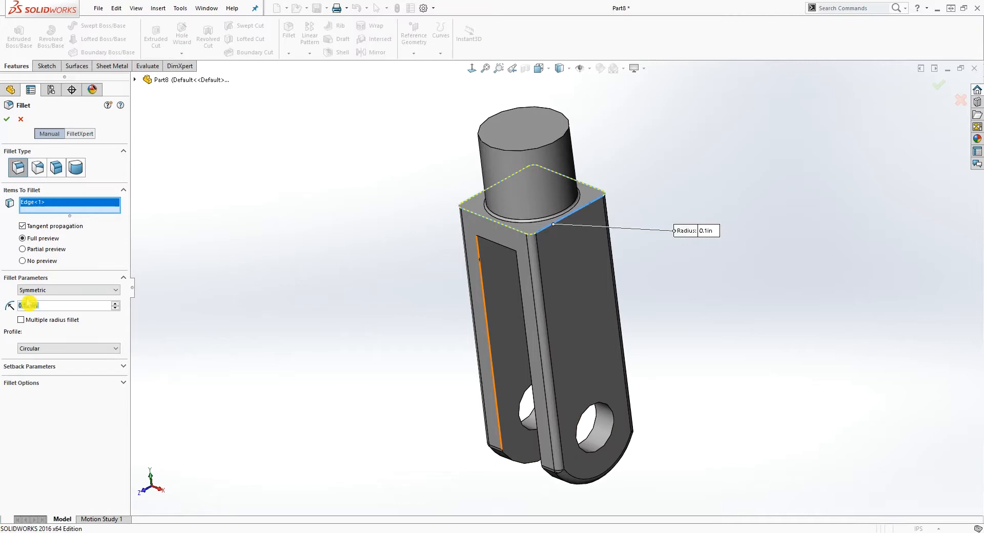
{"action": "type", "text": ".05"}
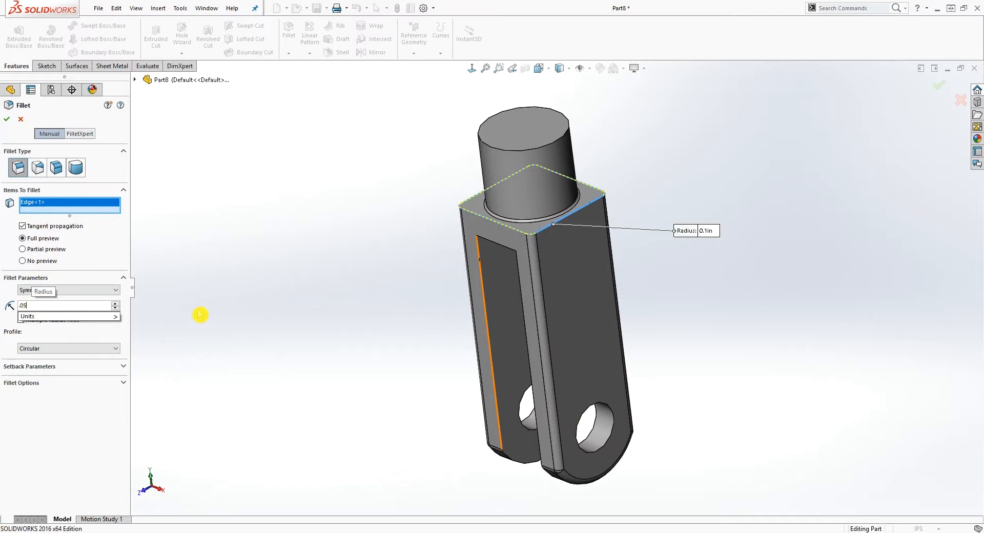
{"action": "key", "text": "Return"}
{"action": "middle_click_drag", "start_coordinate": [248, 309], "coordinate": [312, 323]}
{"action": "middle_click_drag", "start_coordinate": [239, 293], "coordinate": [224, 314]}
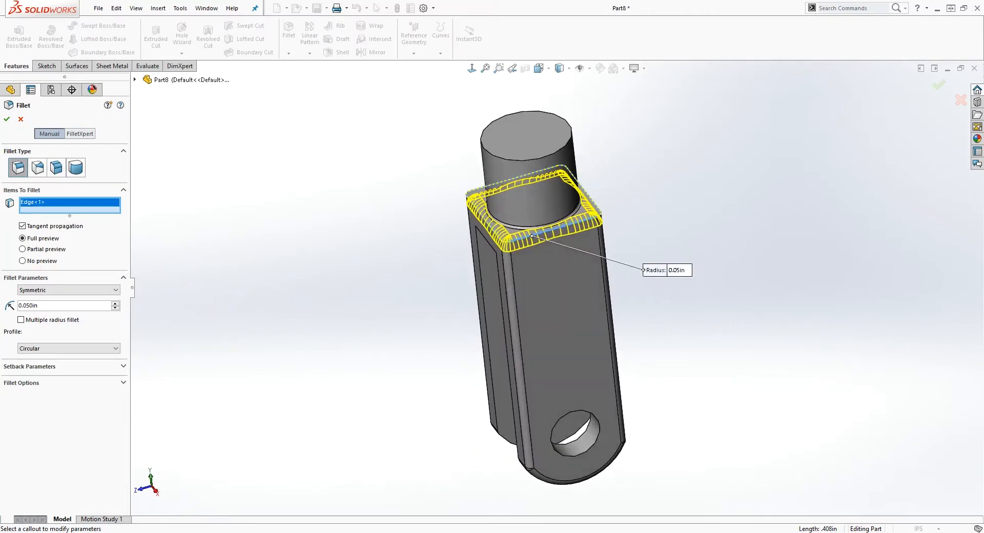
{"action": "left_click", "coordinate": [7, 121]}
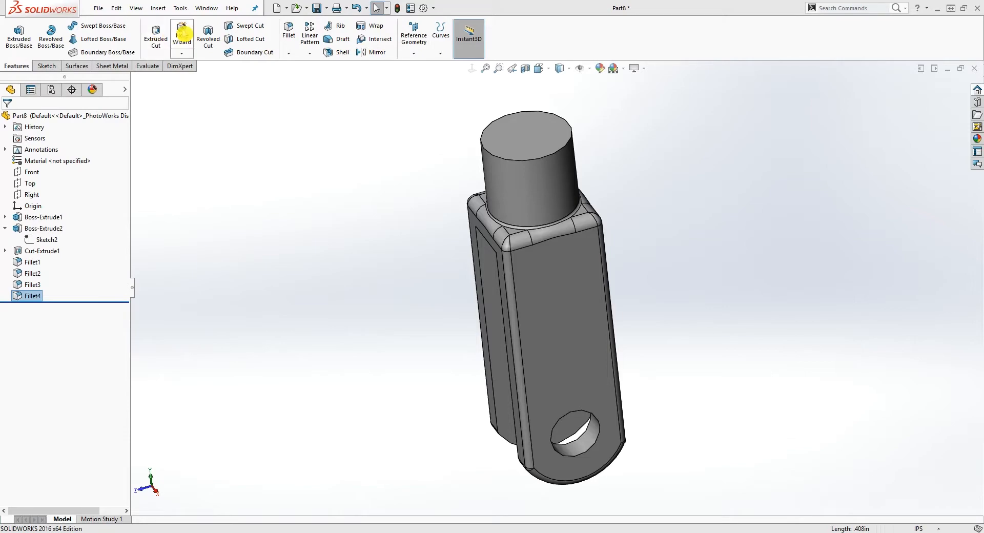
Start a Hole Wizard plain hole in the ANSI Inch standard, keeping the custom sizing values, and set its type to Tap Drills
{"action": "left_click", "coordinate": [182, 32]}
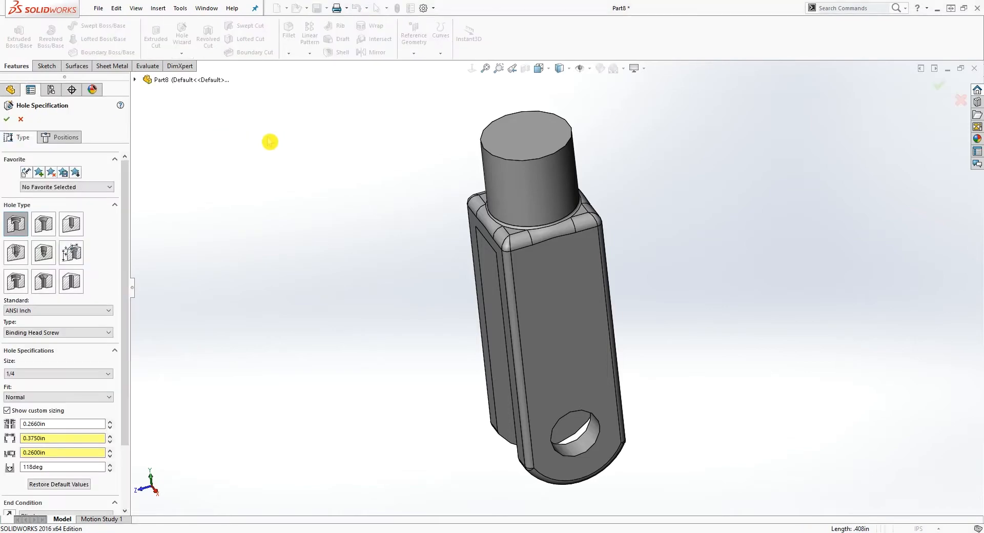
{"action": "left_click", "coordinate": [71, 224]}
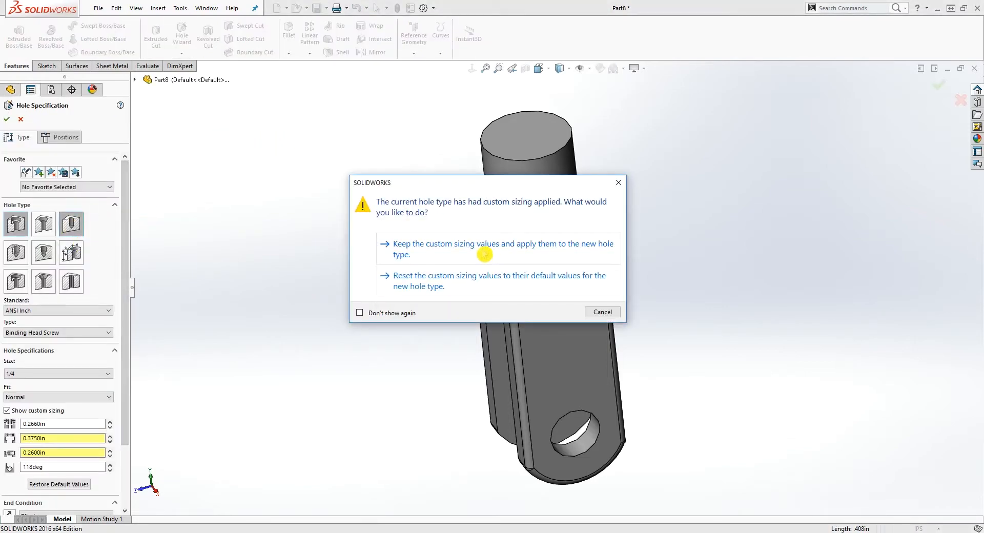
{"action": "left_click", "coordinate": [484, 254]}
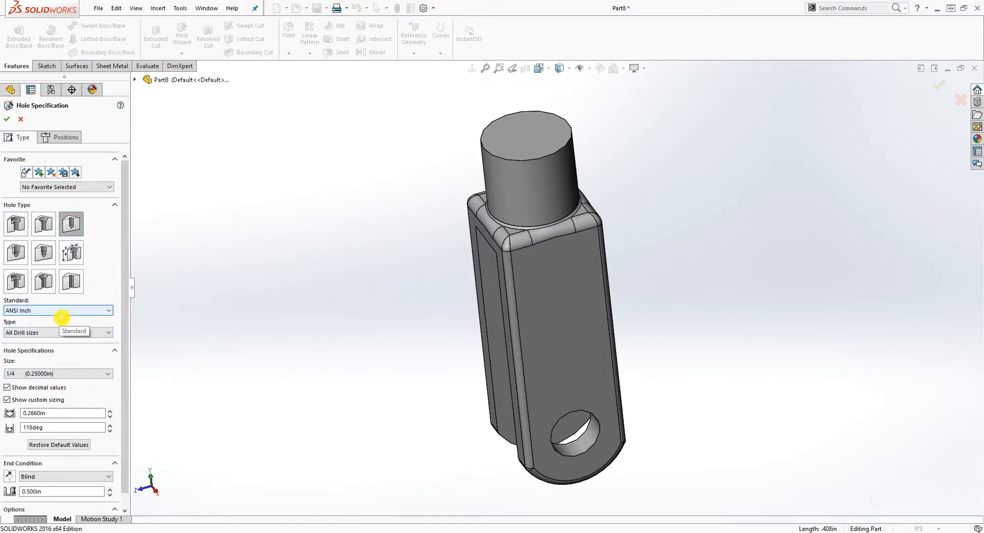
{"action": "left_click", "coordinate": [51, 332]}
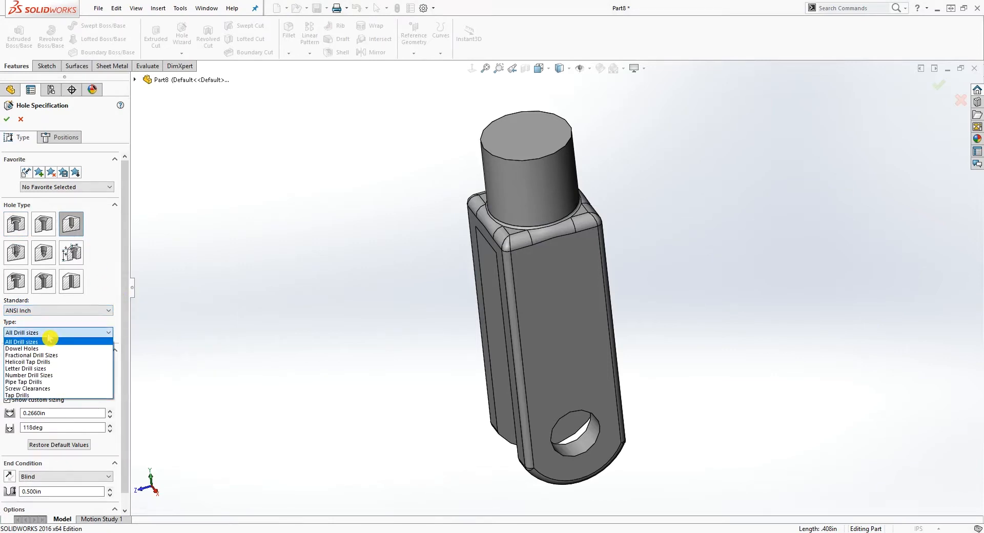
{"action": "left_click", "coordinate": [36, 395]}
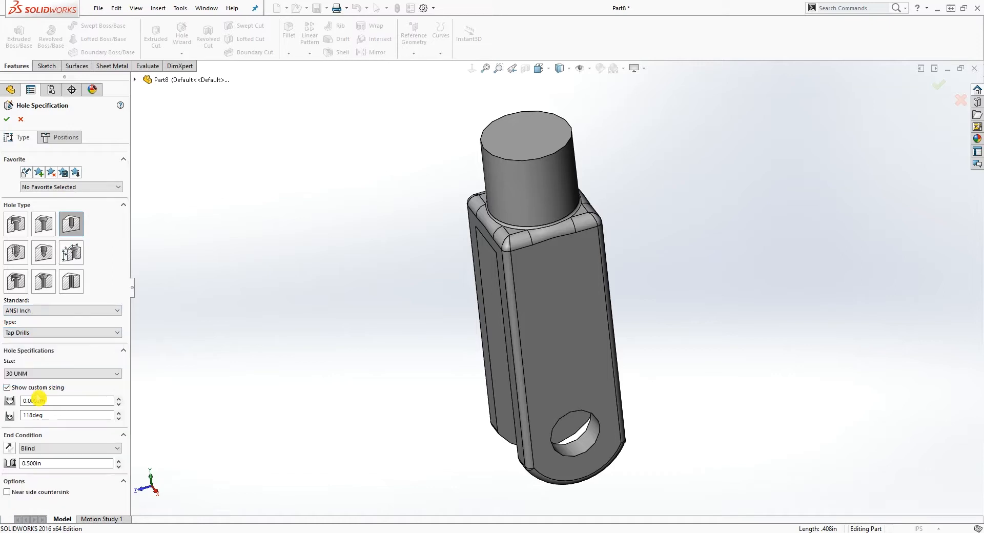
Set the tap drill hole's size to 1/4-20
{"action": "left_click", "coordinate": [48, 374]}
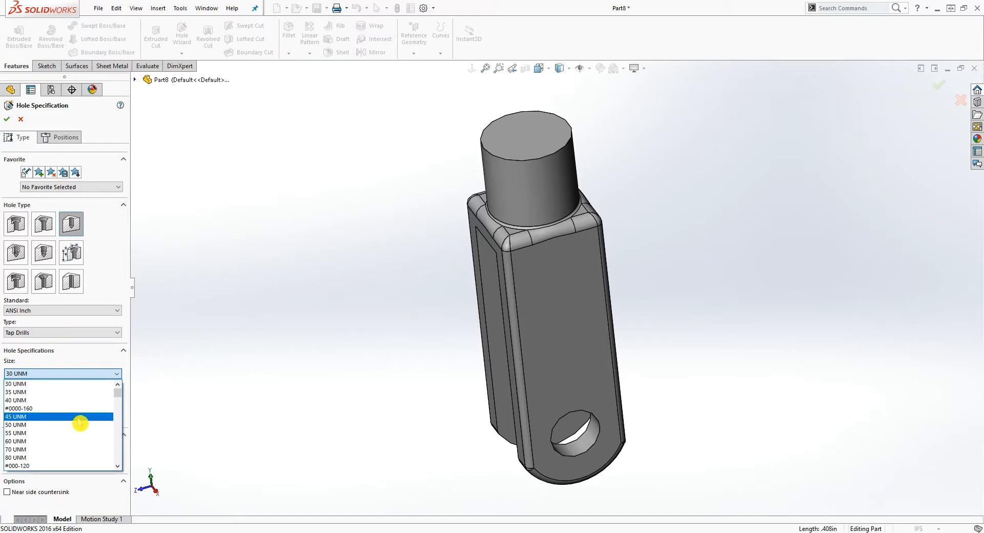
{"action": "scroll", "coordinate": [79, 420], "scroll_direction": "down", "scroll_amount": 2}
{"action": "scroll", "coordinate": [80, 418], "scroll_direction": "down", "scroll_amount": 3}
{"action": "scroll", "coordinate": [79, 421], "scroll_direction": "down", "scroll_amount": 6}
{"action": "scroll", "coordinate": [79, 423], "scroll_direction": "down", "scroll_amount": 4}
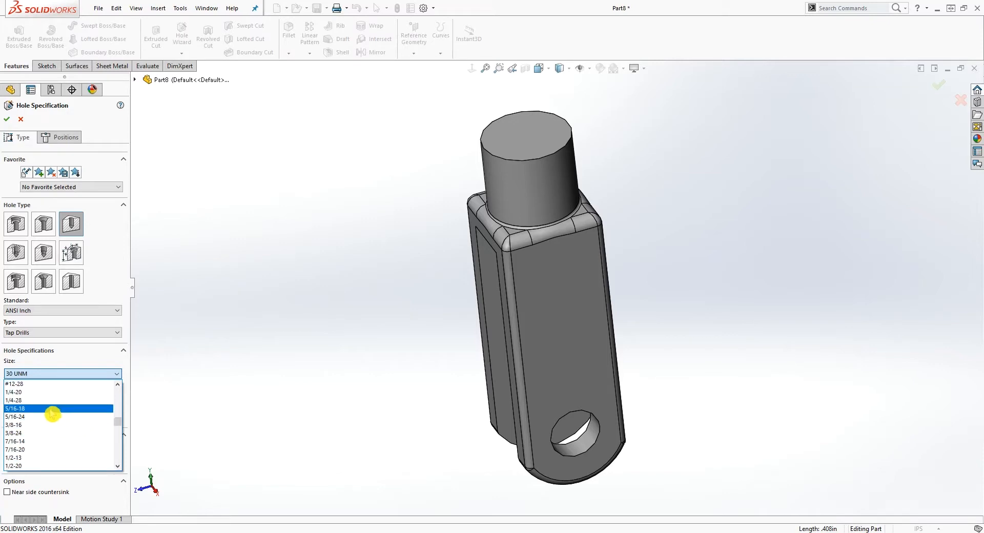
{"action": "left_click", "coordinate": [42, 392]}
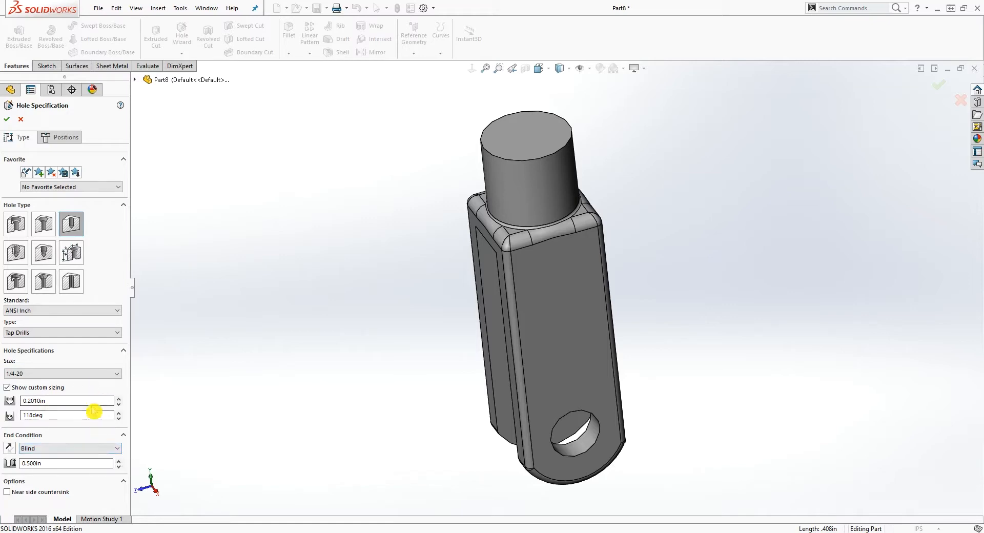
Set the hole's end condition to Through All, turn off custom sizing, and switch to defining the hole position
{"action": "left_click", "coordinate": [79, 449]}
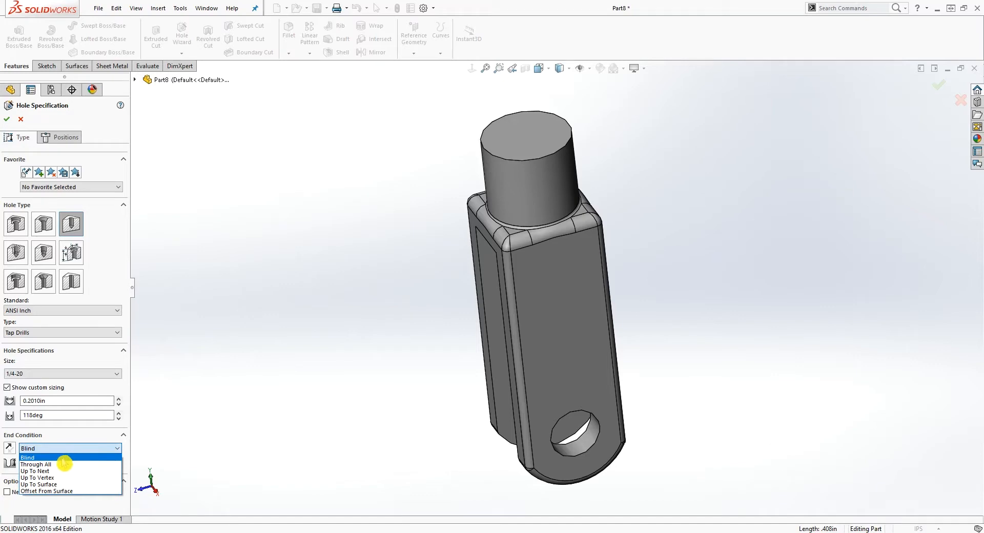
{"action": "left_click", "coordinate": [64, 464]}
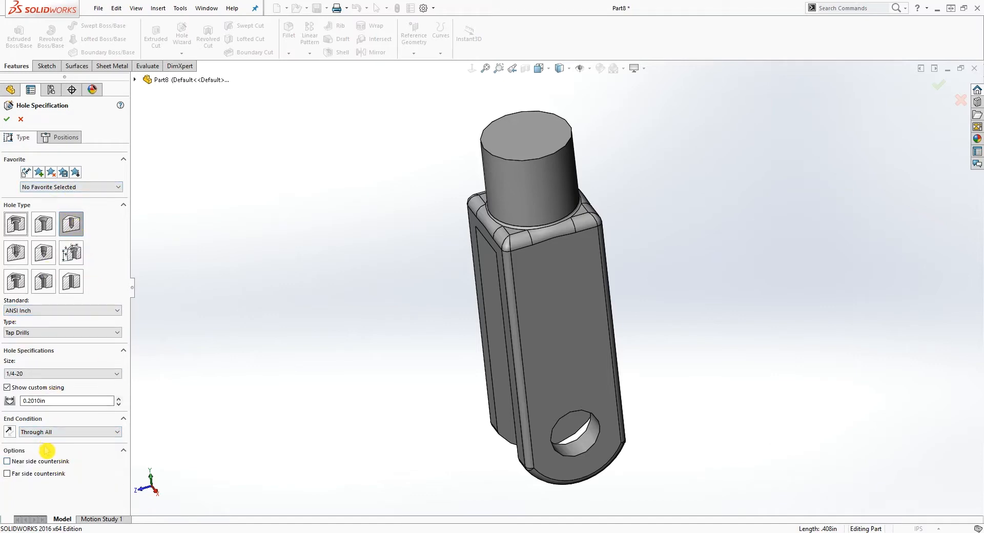
{"action": "left_click", "coordinate": [7, 388]}
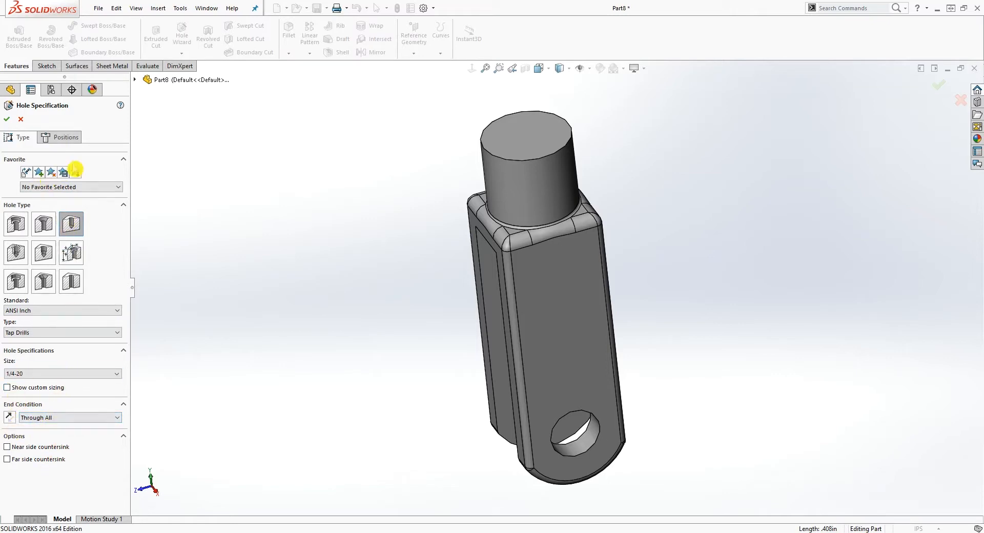
{"action": "left_click", "coordinate": [69, 139]}
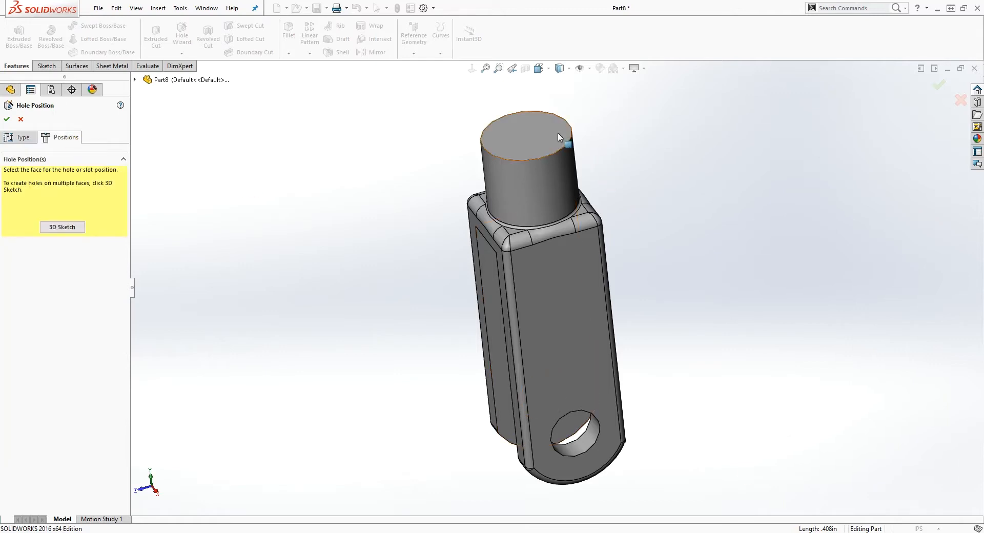
Add a through-all 1/4-20 ANSI Inch tap drill hole at the centre of the cylindrical boss's end face
{"action": "middle_click_drag", "start_coordinate": [513, 144], "coordinate": [509, 225]}
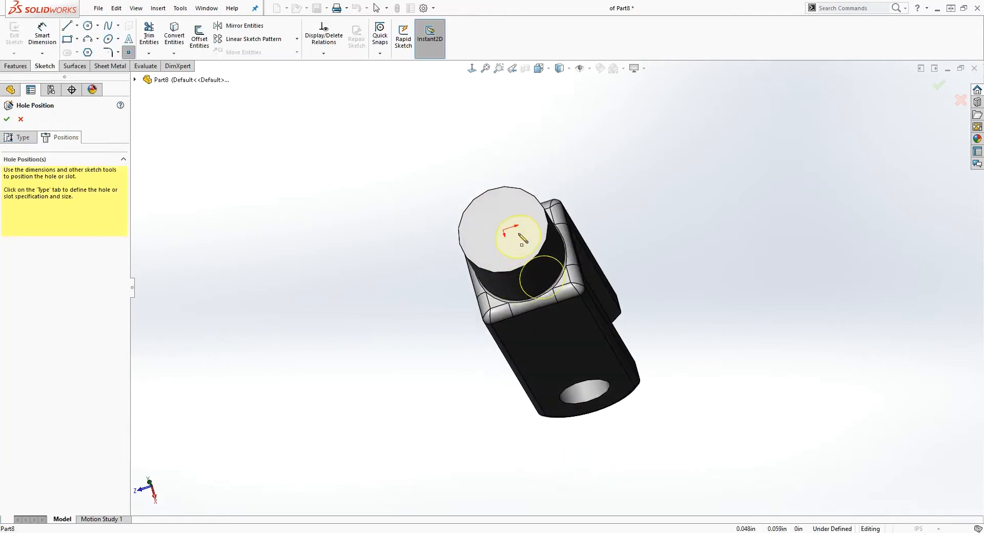
{"action": "left_click", "coordinate": [503, 232]}
{"action": "mouse_move", "coordinate": [439, 307]}
{"action": "middle_mouse_down"}
{"action": "mouse_move", "coordinate": [338, 191]}
{"action": "mouse_move", "coordinate": [411, 265]}
{"action": "mouse_move", "coordinate": [309, 132]}
{"action": "mouse_move", "coordinate": [278, 174]}
{"action": "mouse_move", "coordinate": [292, 217]}
{"action": "middle_mouse_up"}
{"action": "left_click", "coordinate": [11, 136]}
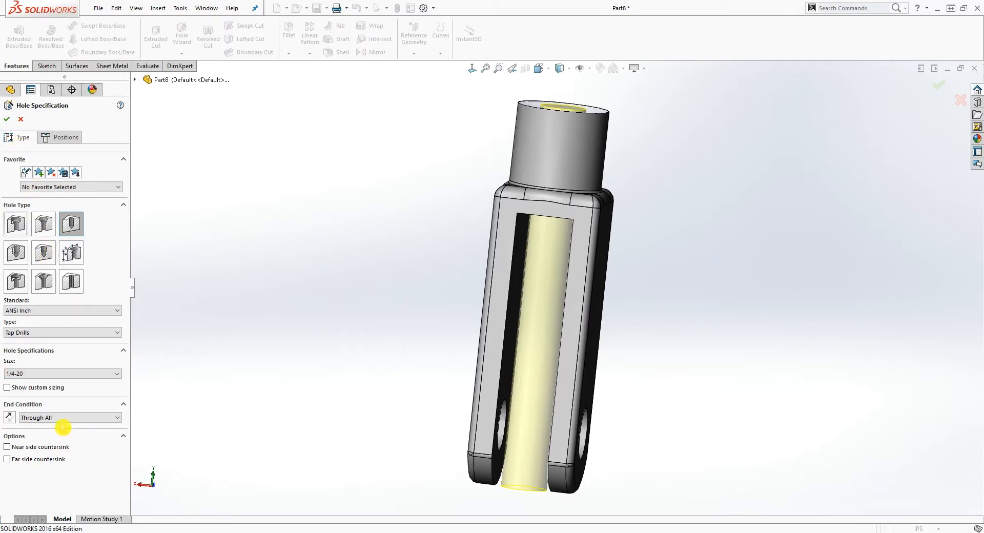
{"action": "left_click", "coordinate": [8, 123]}
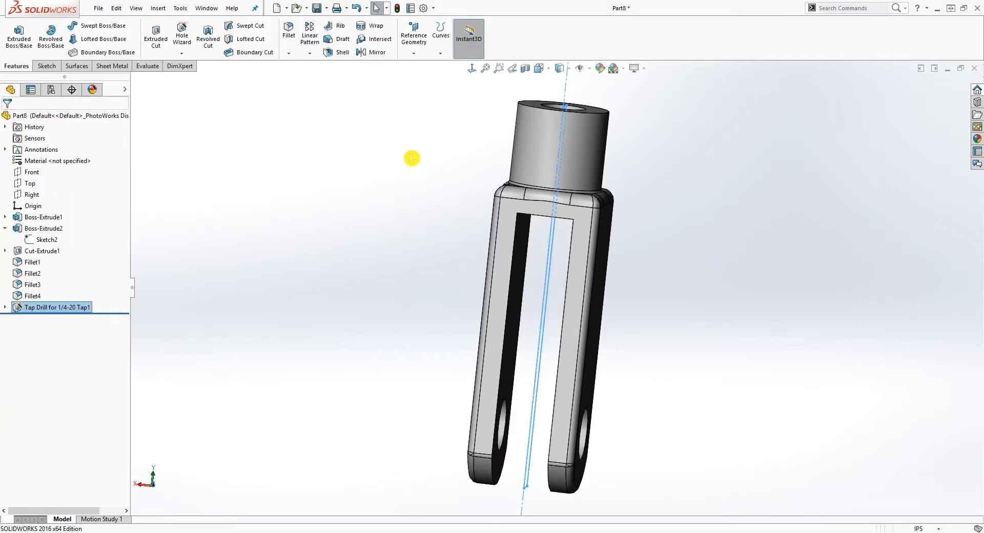
{"action": "left_click", "coordinate": [729, 244]}
Chamfer the hole's edge on the boss's end face with a distance of 0.025 in at 45 degrees
{"action": "middle_click_drag", "start_coordinate": [720, 232], "coordinate": [386, 153]}
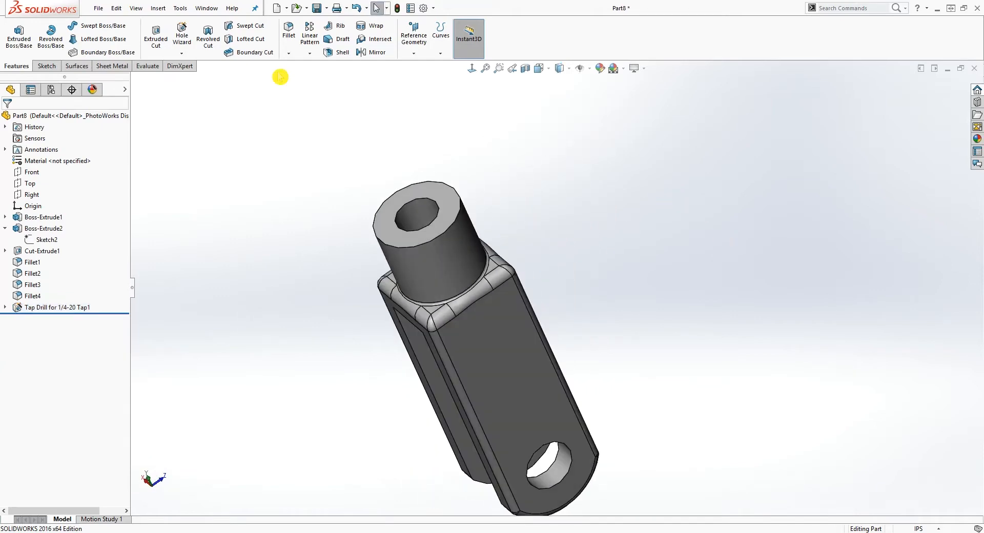
{"action": "left_click", "coordinate": [294, 57]}
{"action": "left_click", "coordinate": [302, 81]}
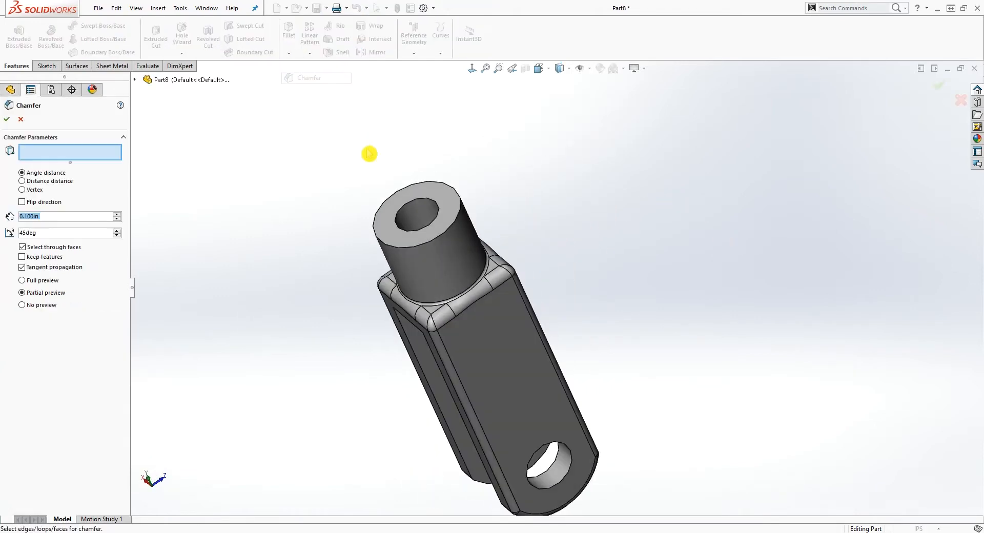
{"action": "left_click", "coordinate": [38, 216]}
{"action": "type", "text": ".025"}
{"action": "key", "text": "Return"}
{"action": "left_click", "coordinate": [418, 199]}
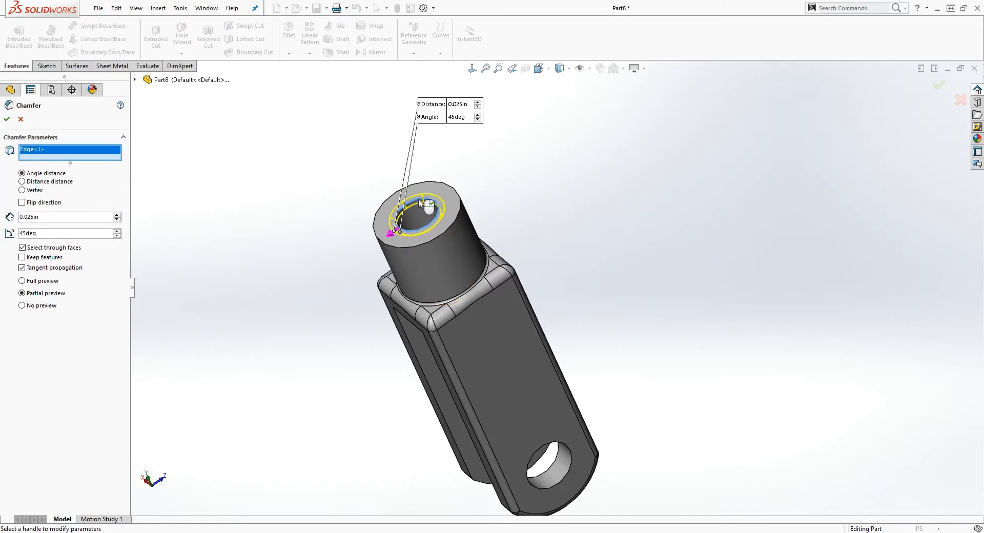
{"action": "left_click", "coordinate": [7, 119]}
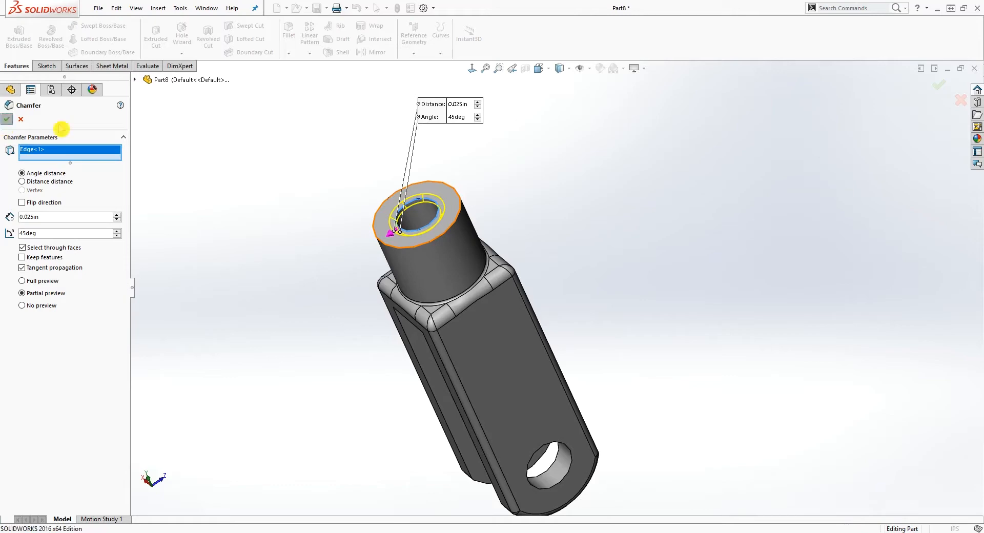
Fillet the outer circular edge of the boss's end face with a 0.02 in radius
{"action": "middle_click_drag", "start_coordinate": [506, 220], "coordinate": [530, 205]}
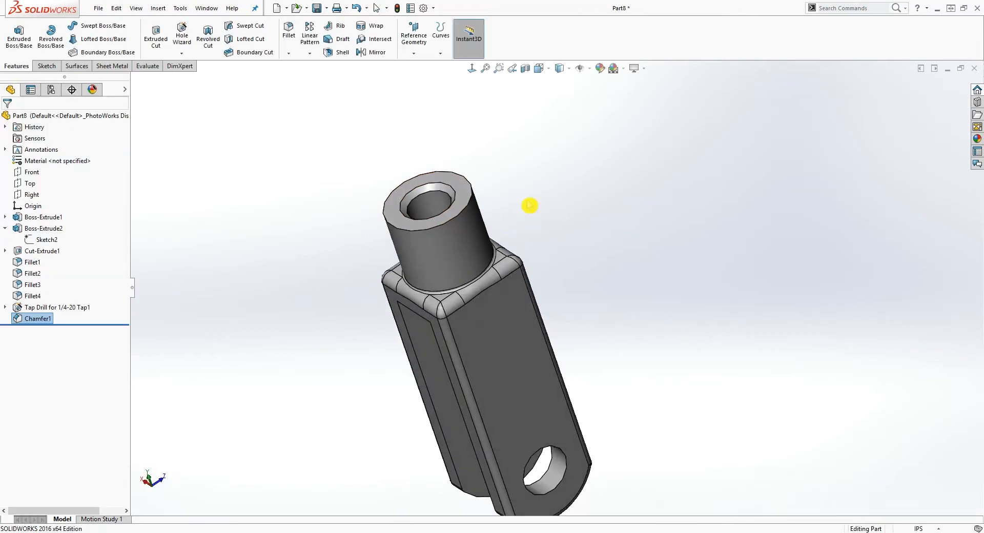
{"action": "left_click", "coordinate": [289, 31]}
{"action": "type", "text": ".02"}
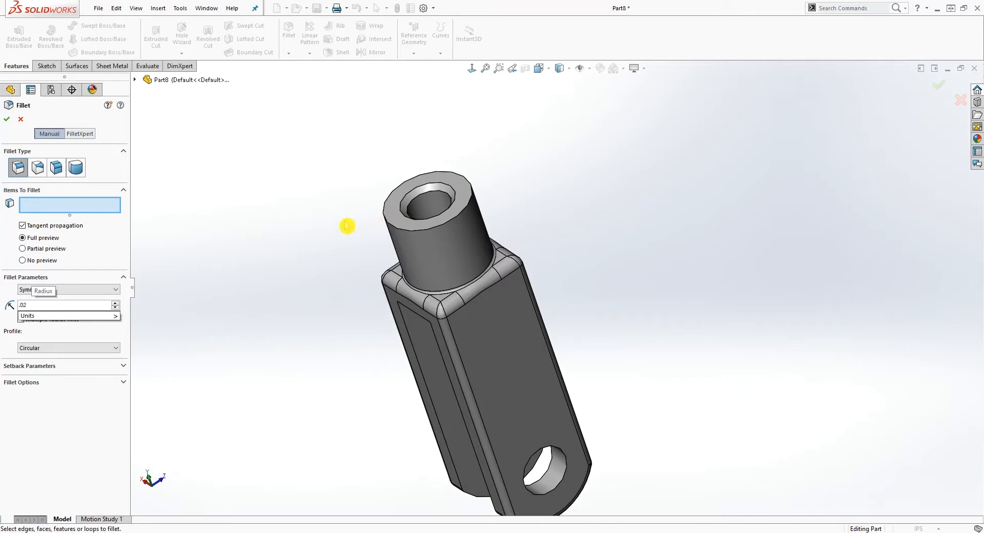
{"action": "key", "text": "Return"}
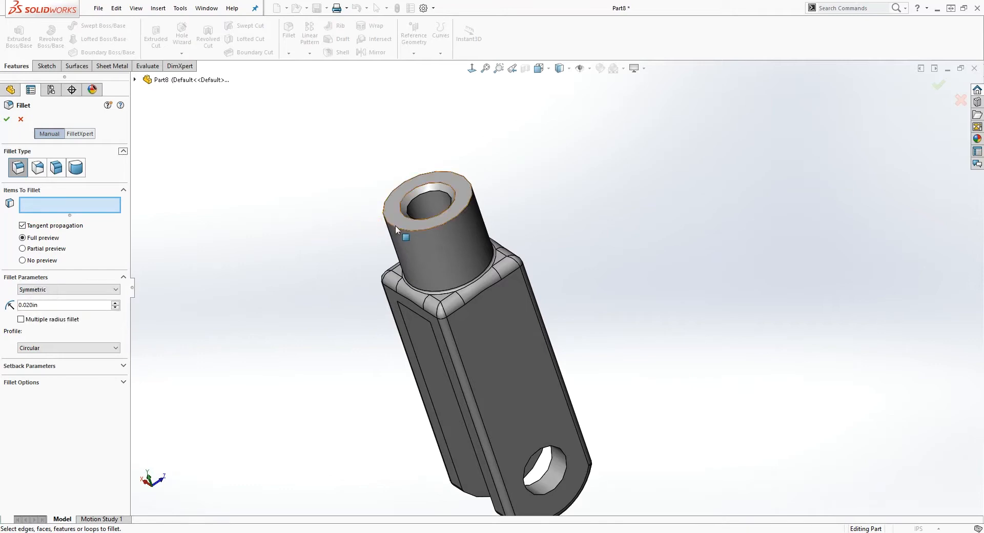
{"action": "left_click", "coordinate": [480, 226]}
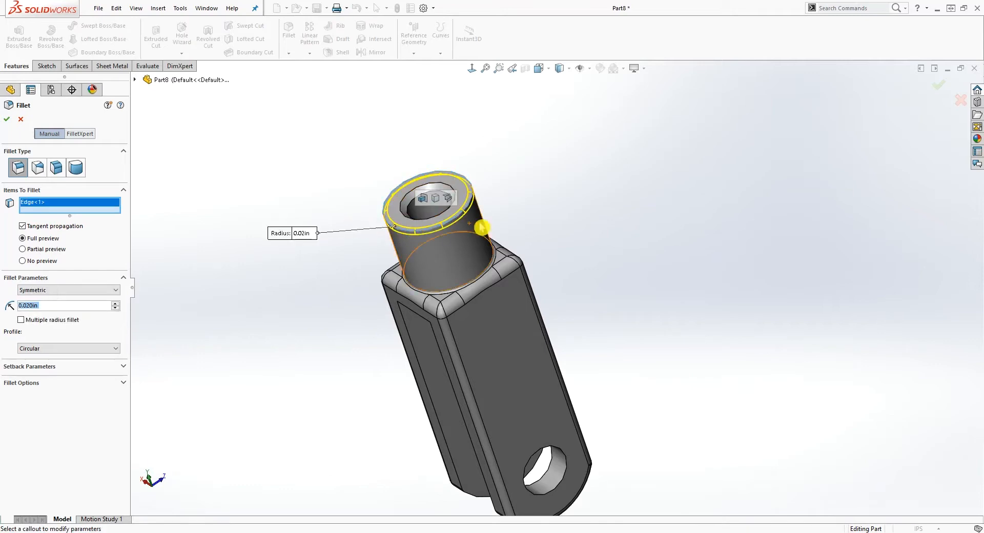
{"action": "left_click", "coordinate": [9, 123]}
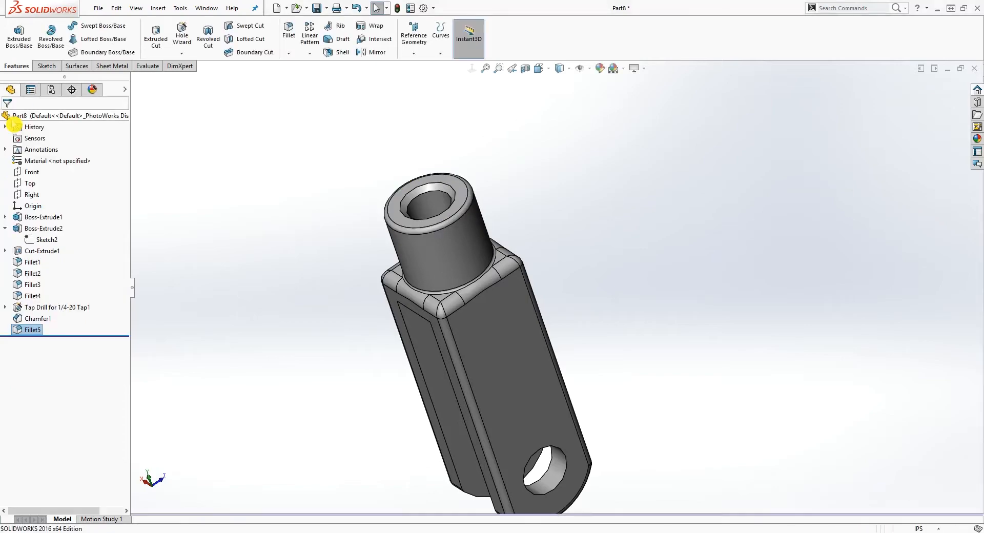
Examine the fork's slot and the hole opening into it from several angles
{"action": "middle_click_drag", "start_coordinate": [396, 256], "coordinate": [455, 246]}
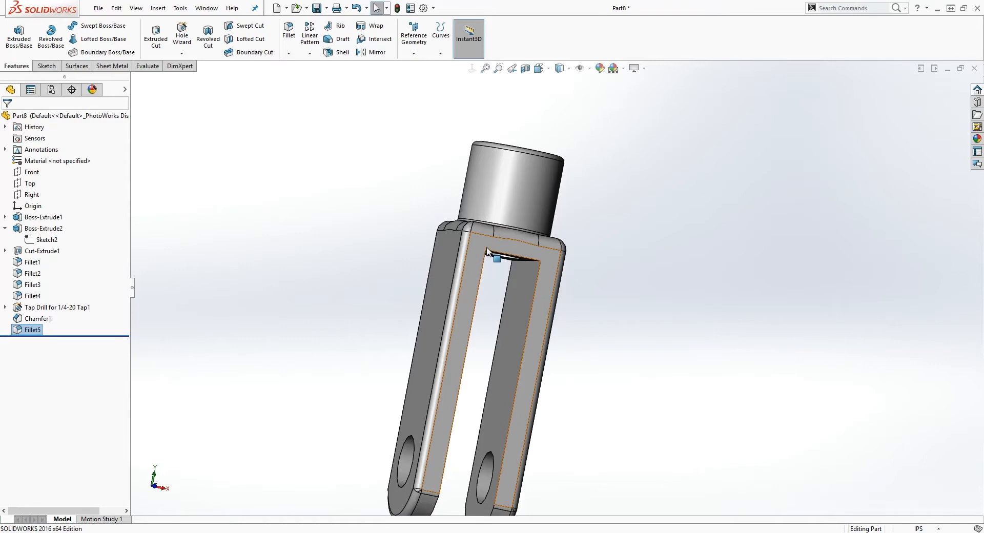
{"action": "mouse_move", "coordinate": [503, 267]}
{"action": "middle_mouse_down"}
{"action": "mouse_move", "coordinate": [548, 272]}
{"action": "mouse_move", "coordinate": [504, 272]}
{"action": "middle_mouse_up"}
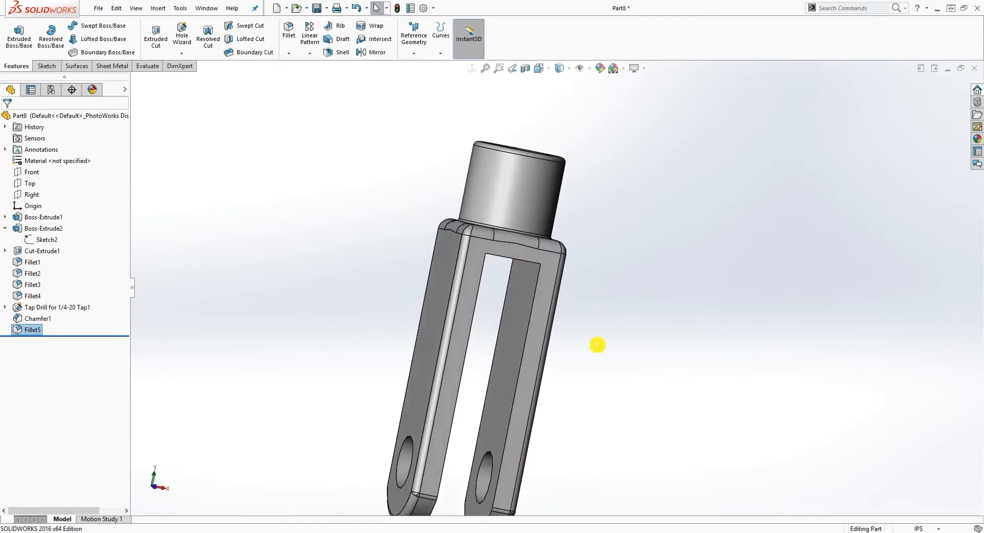
{"action": "middle_click_drag", "start_coordinate": [625, 388], "coordinate": [531, 256]}
{"action": "scroll", "coordinate": [513, 226], "scroll_direction": "down", "scroll_amount": 5}
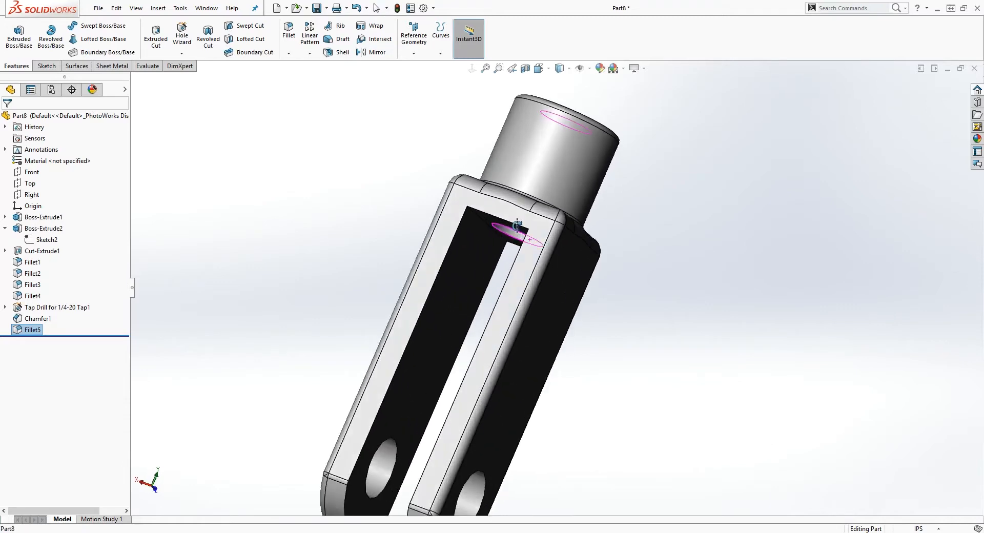
{"action": "middle_click_drag", "start_coordinate": [504, 214], "coordinate": [524, 319]}
{"action": "middle_click_drag", "start_coordinate": [533, 268], "coordinate": [458, 221]}
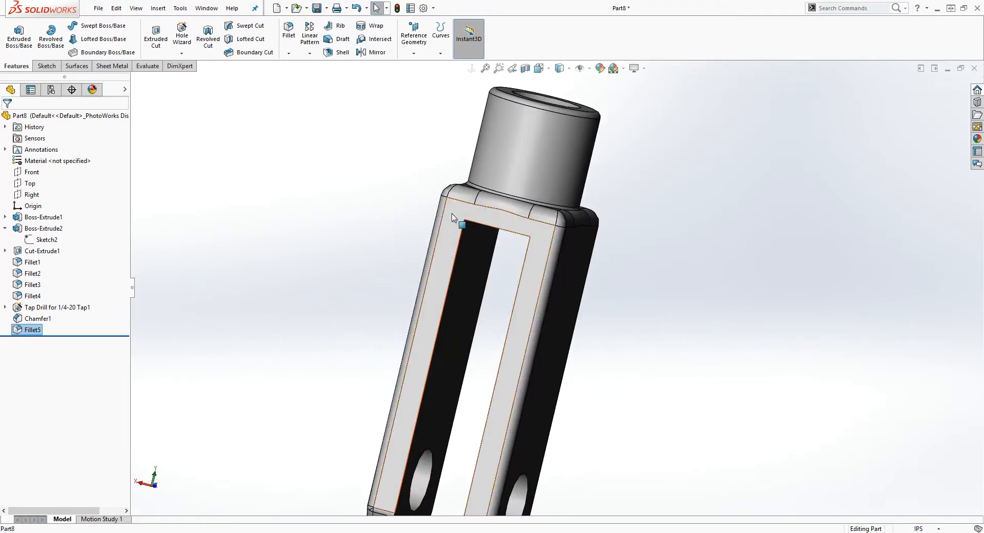
{"action": "left_click", "coordinate": [318, 10]}
Fillet the four slot edges on the inside of the fork arms and the slot's closed end with a 0.02 in radius
{"action": "left_click", "coordinate": [288, 32]}
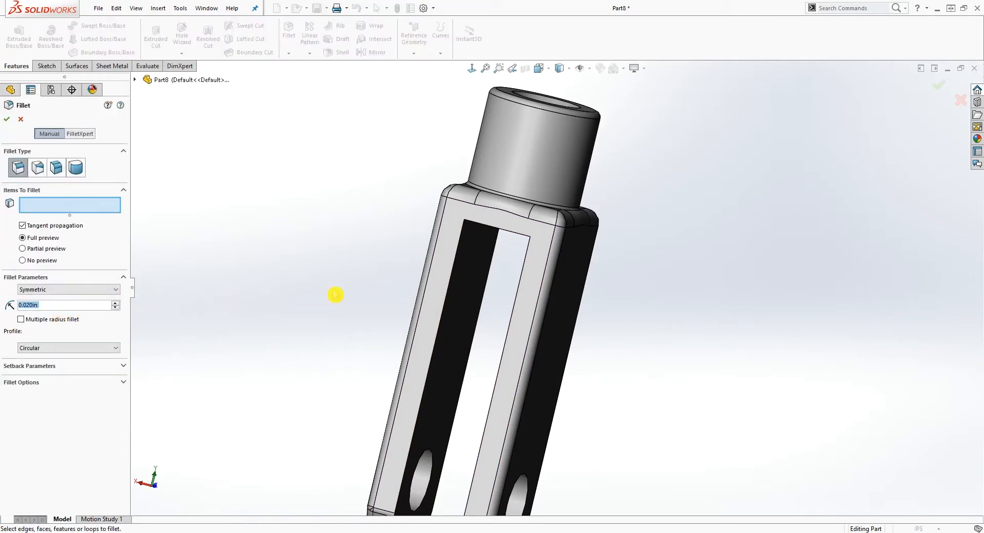
{"action": "left_click", "coordinate": [472, 270]}
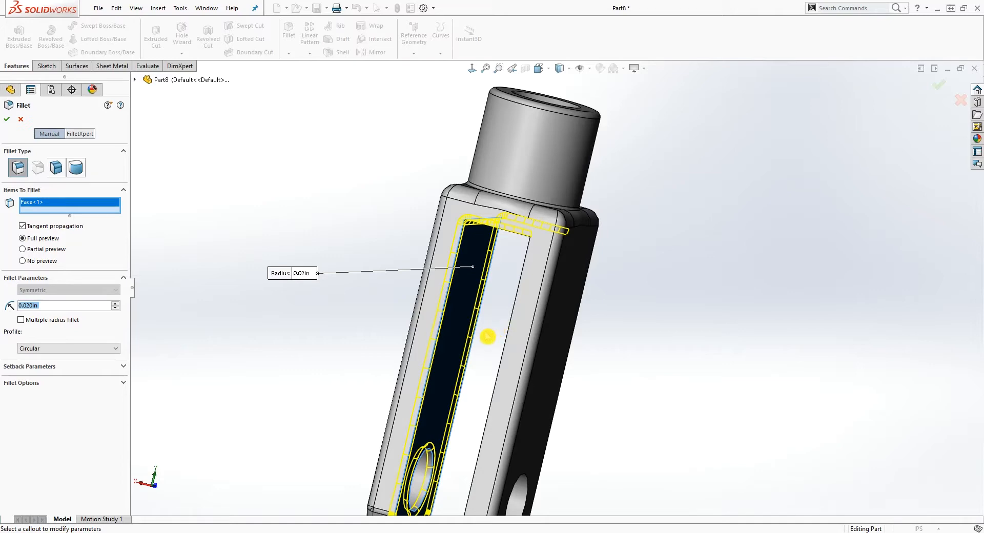
{"action": "left_click", "coordinate": [452, 354]}
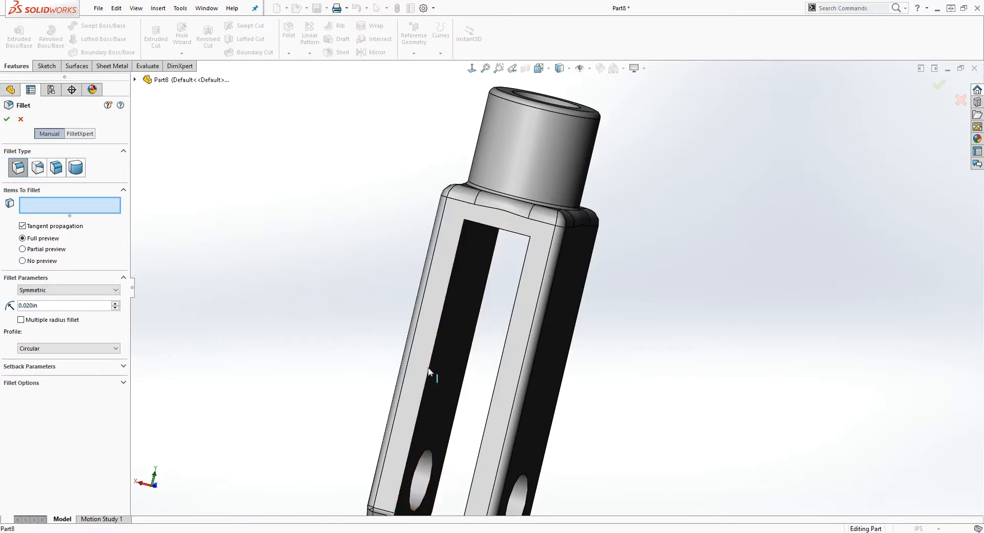
{"action": "left_click", "coordinate": [480, 302]}
{"action": "middle_click_drag", "start_coordinate": [479, 302], "coordinate": [582, 224]}
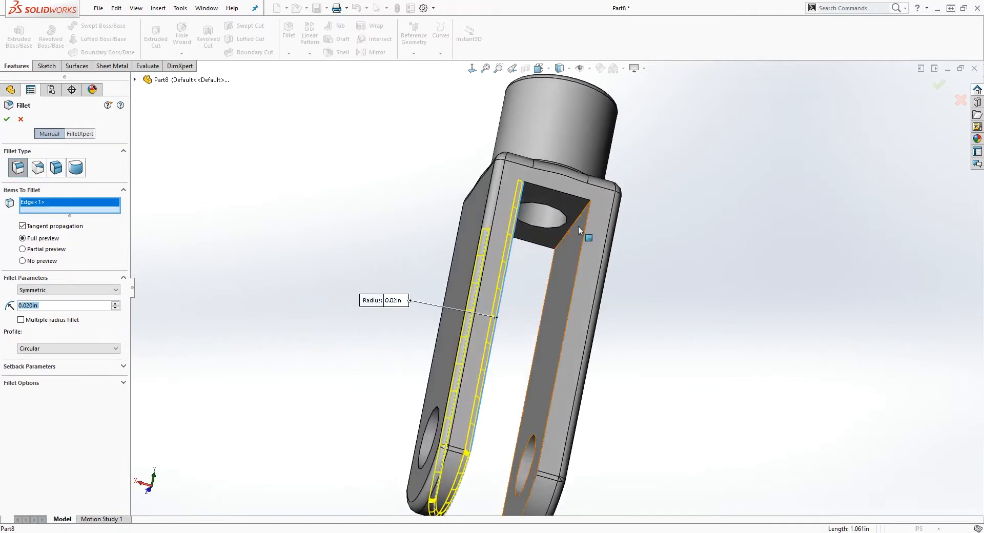
{"action": "left_click", "coordinate": [587, 225]}
{"action": "middle_click_drag", "start_coordinate": [566, 297], "coordinate": [549, 255]}
{"action": "left_click", "coordinate": [578, 219]}
{"action": "left_click", "coordinate": [537, 212]}
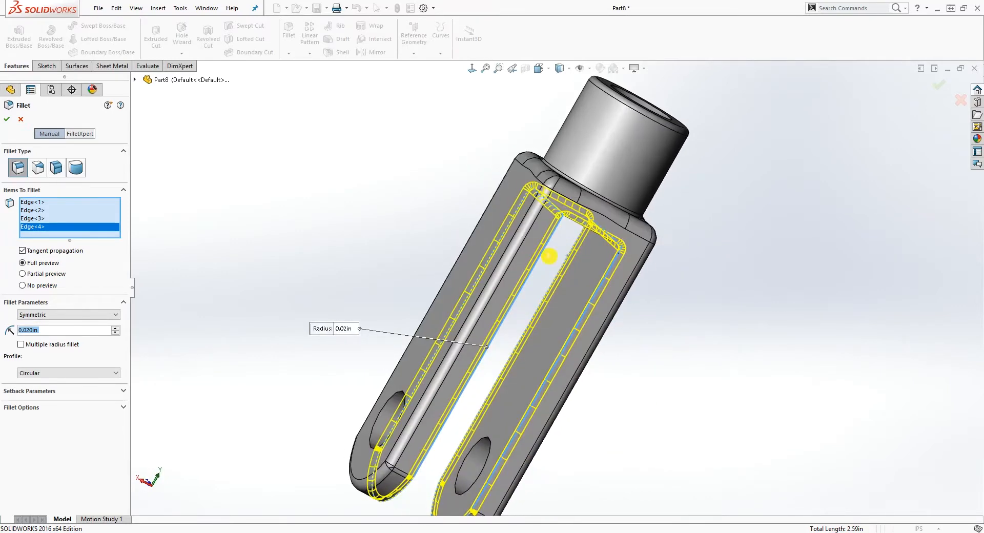
{"action": "left_click", "coordinate": [10, 123]}
Save the finished fork part to the Desktop as Part 4
{"action": "middle_click_drag", "start_coordinate": [590, 220], "coordinate": [474, 262]}
{"action": "key", "text": "z"}
{"action": "key", "text": "z"}
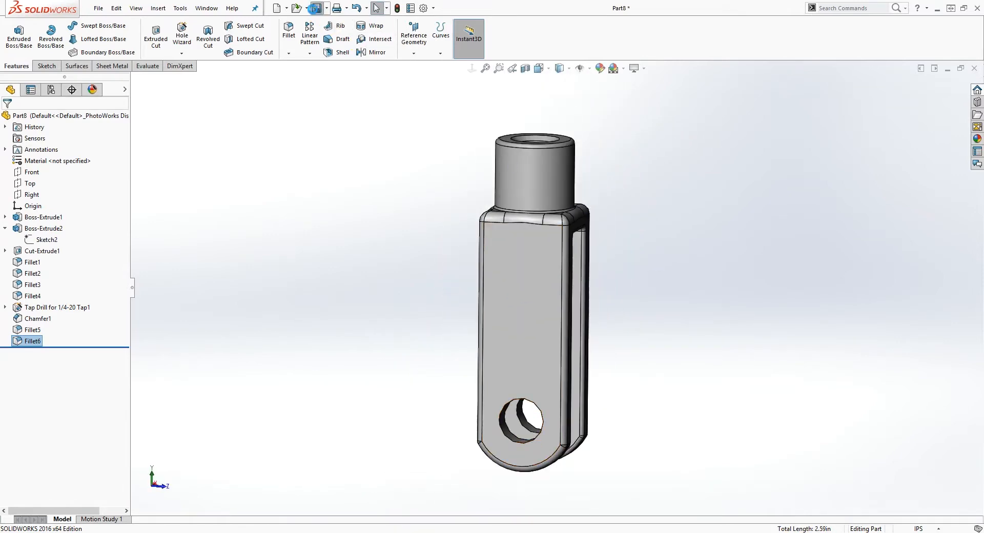
{"action": "left_click", "coordinate": [316, 8]}
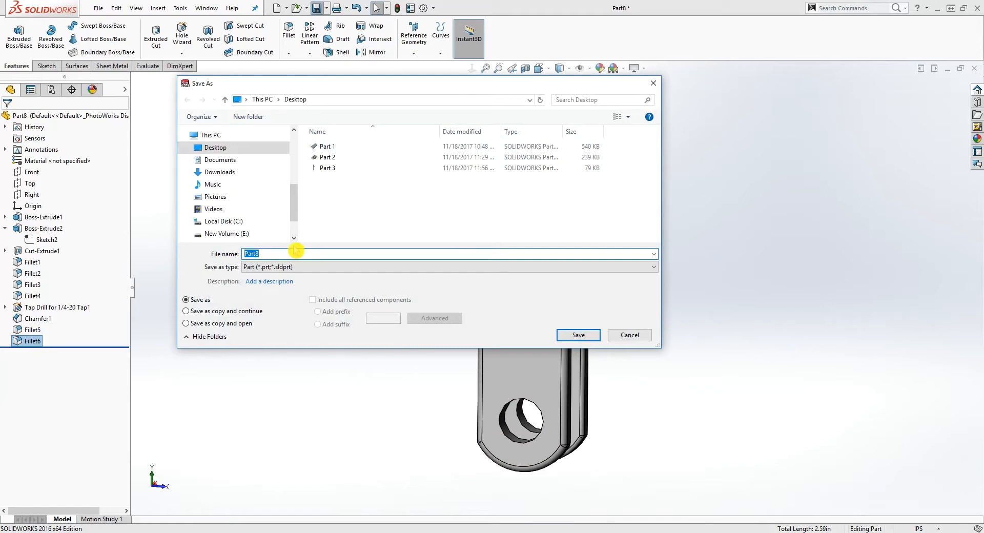
{"action": "type", "text": "P"}
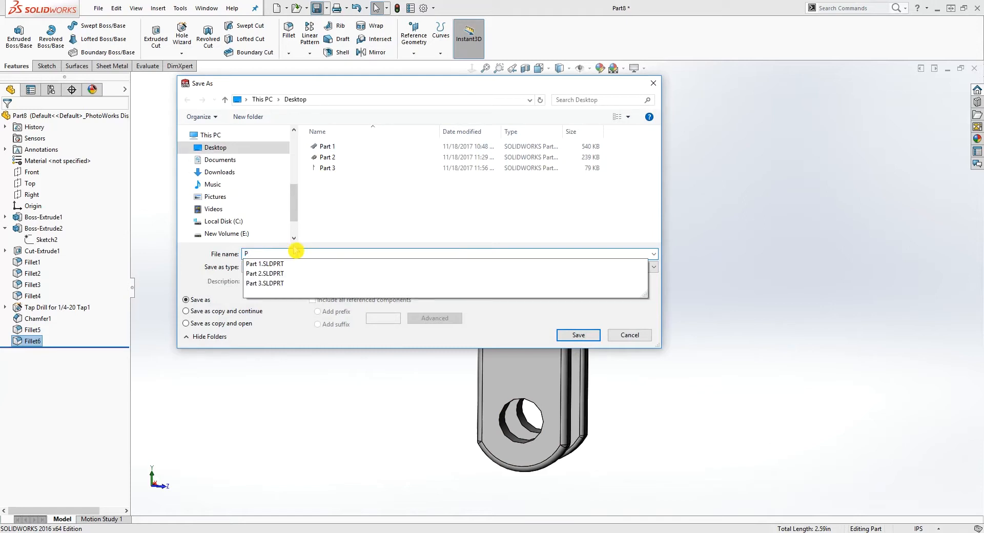
{"action": "type", "text": "art 4"}
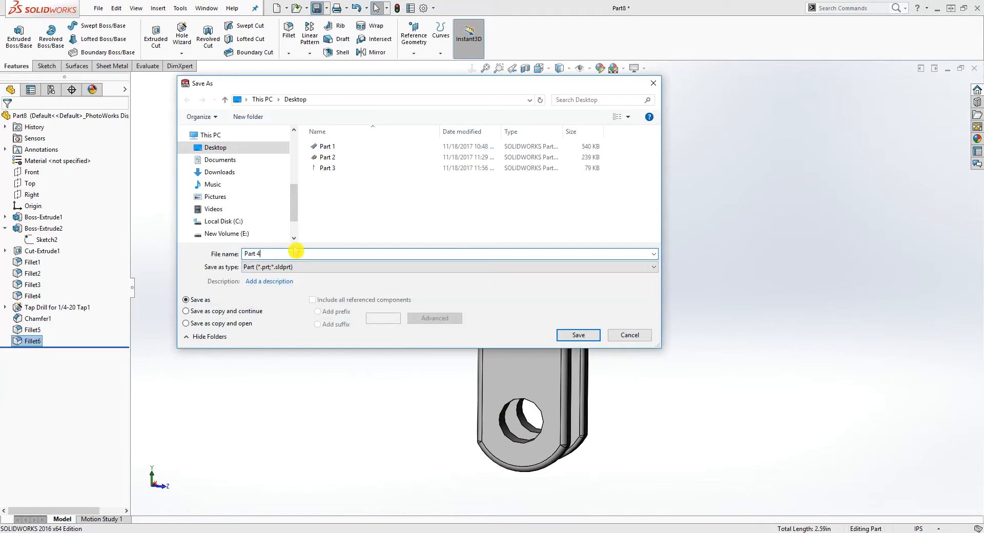
{"action": "left_click", "coordinate": [574, 334]}
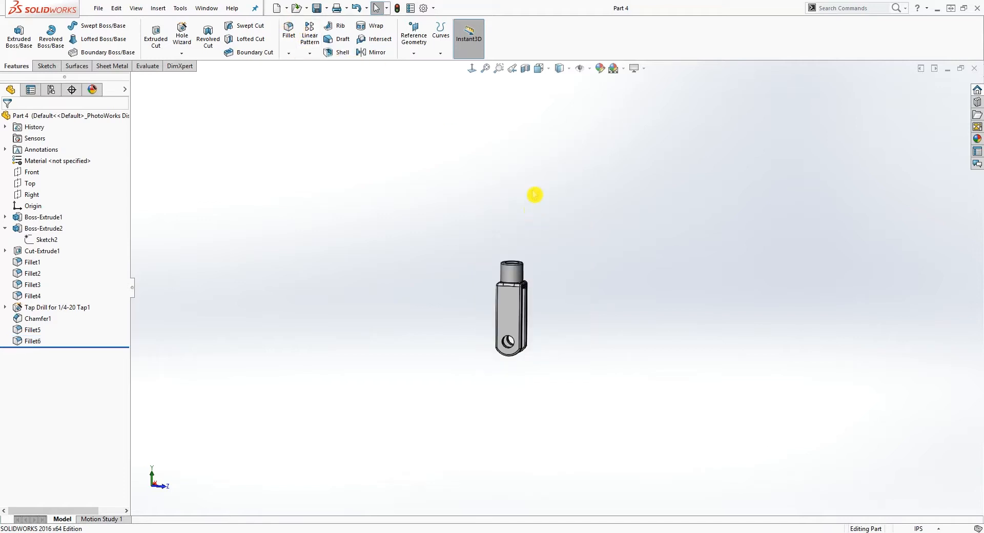
Create a new part document and start a sketch on the Right plane
{"action": "left_click", "coordinate": [278, 9]}
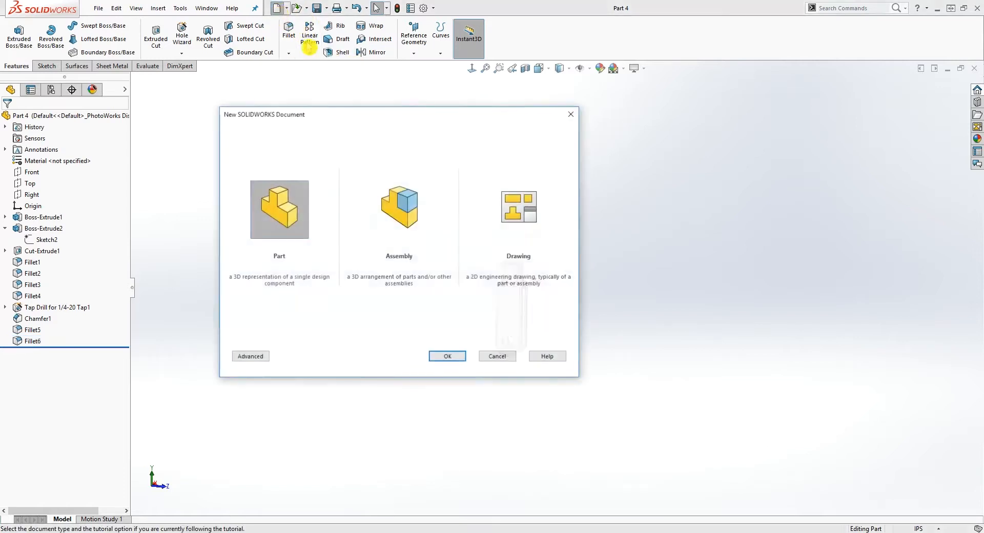
{"action": "left_click", "coordinate": [446, 357]}
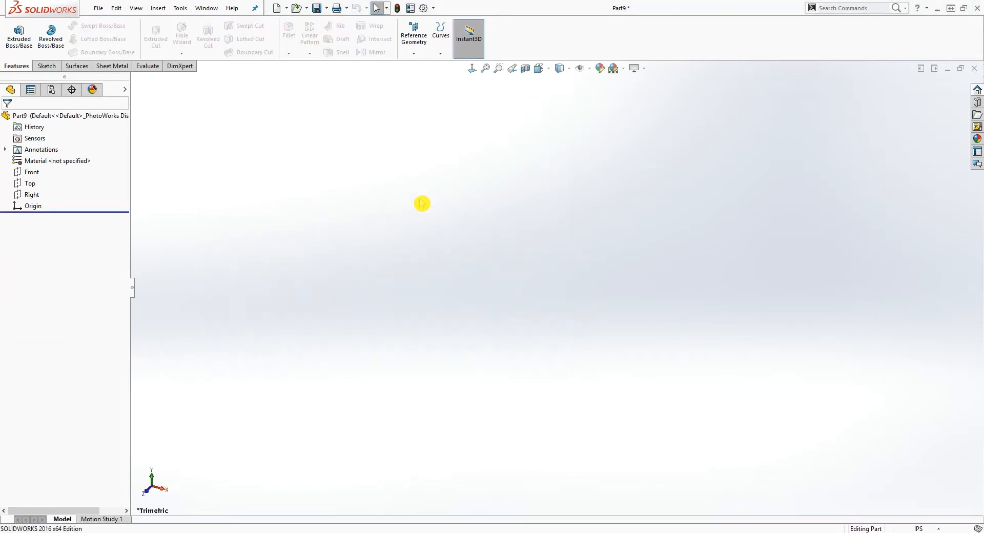
{"action": "left_click", "coordinate": [31, 195]}
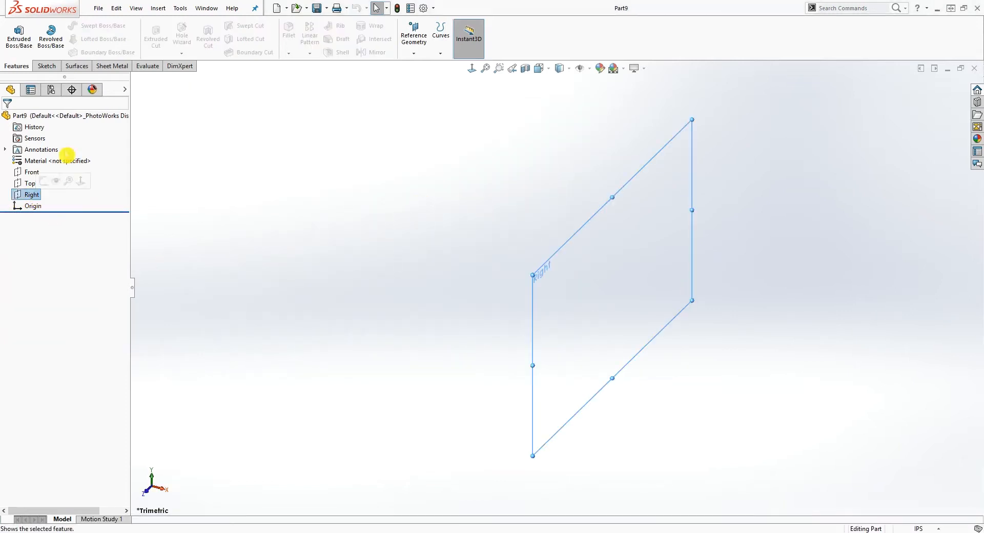
{"action": "left_click", "coordinate": [46, 66]}
{"action": "left_click", "coordinate": [14, 32]}
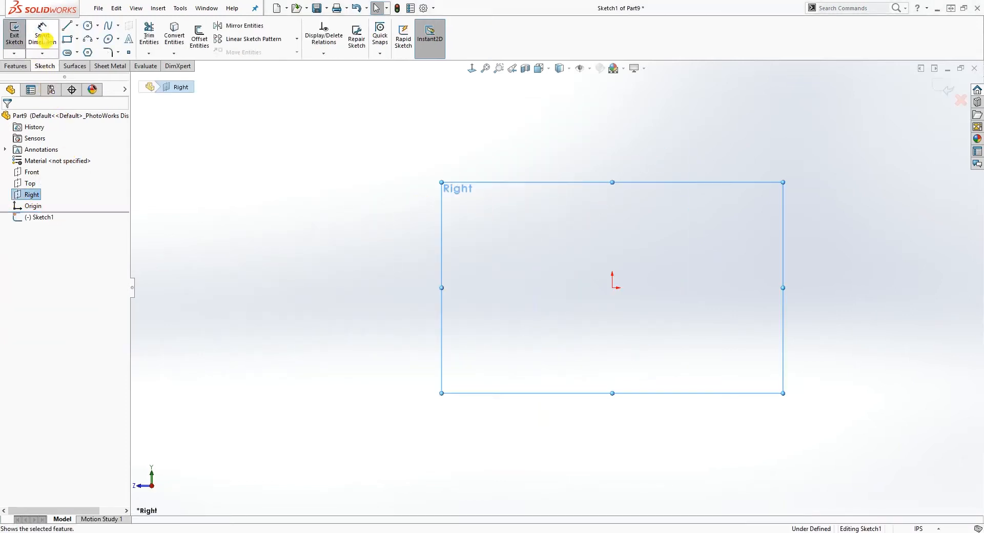
Sketch a circle of about 1.57 in radius centred on the origin and set its diameter to 0.2 in
{"action": "left_click", "coordinate": [89, 25]}
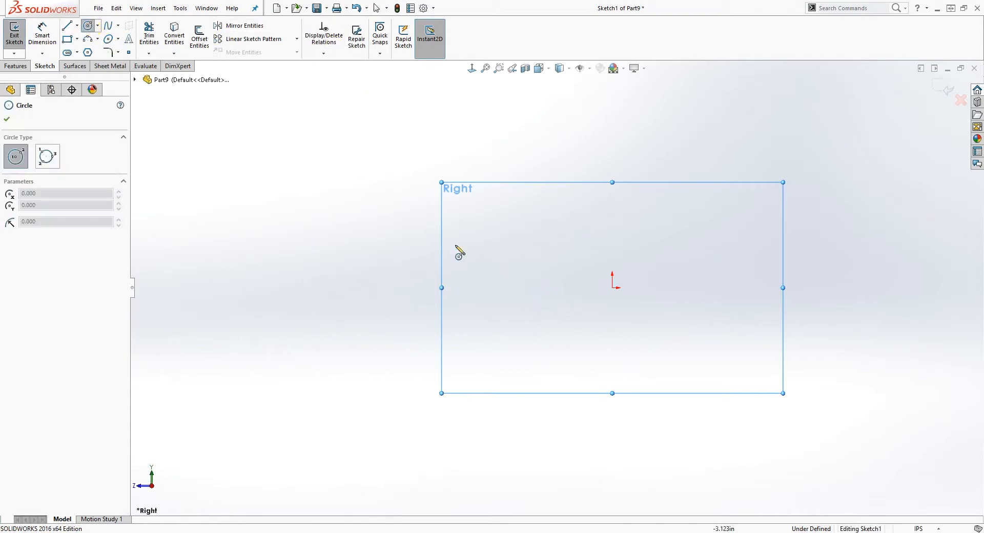
{"action": "left_click", "coordinate": [611, 287]}
{"action": "left_click", "coordinate": [691, 256]}
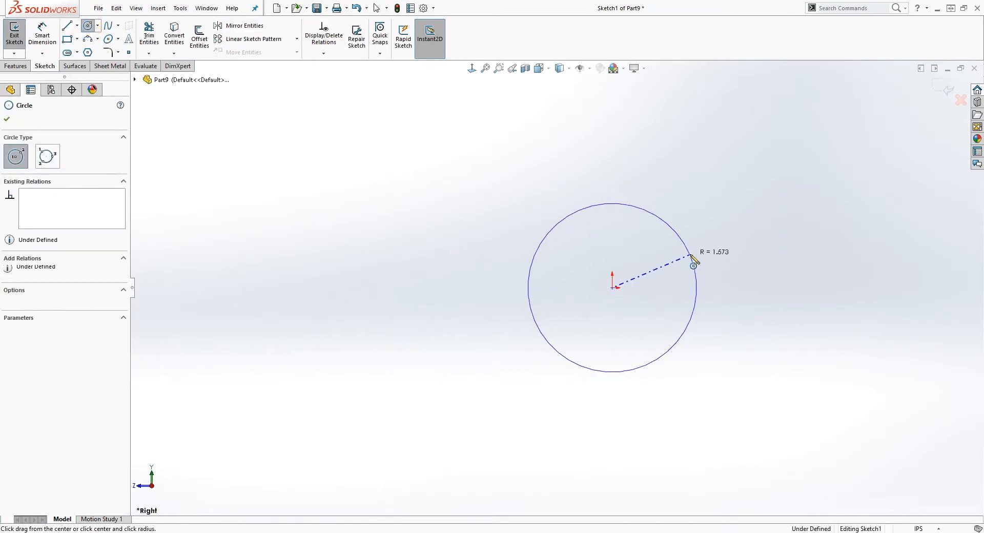
{"action": "key", "text": "Escape"}
{"action": "right_click_drag", "start_coordinate": [689, 400], "coordinate": [627, 186]}
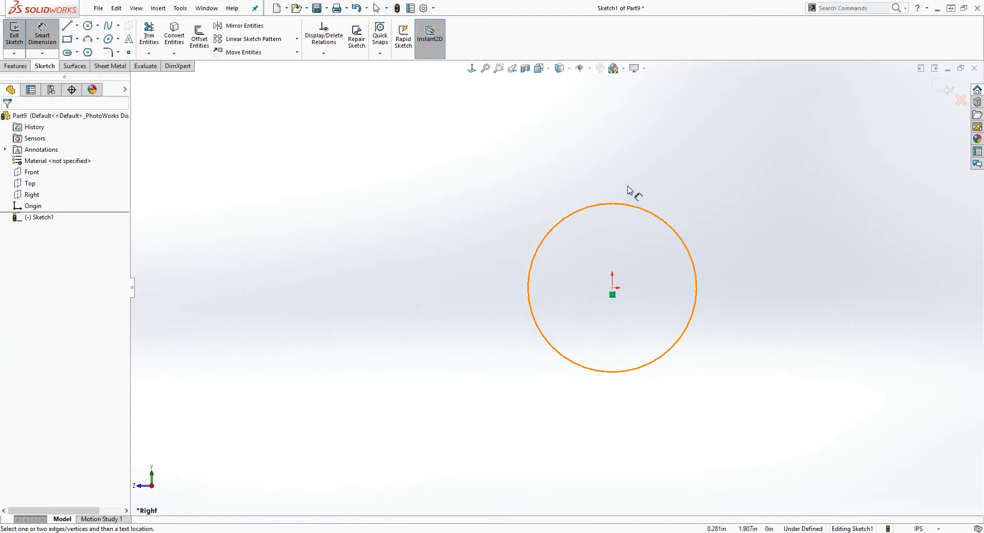
{"action": "left_click", "coordinate": [659, 362]}
{"action": "left_click", "coordinate": [738, 412]}
{"action": "type", "text": ".2"}
{"action": "key", "text": "Return"}
{"action": "key", "text": "Escape"}
Extrude the 0.2 in circle 0.55 in using the Mid Plane end condition
{"action": "middle_click_drag", "start_coordinate": [709, 308], "coordinate": [785, 341]}
{"action": "left_click", "coordinate": [16, 65]}
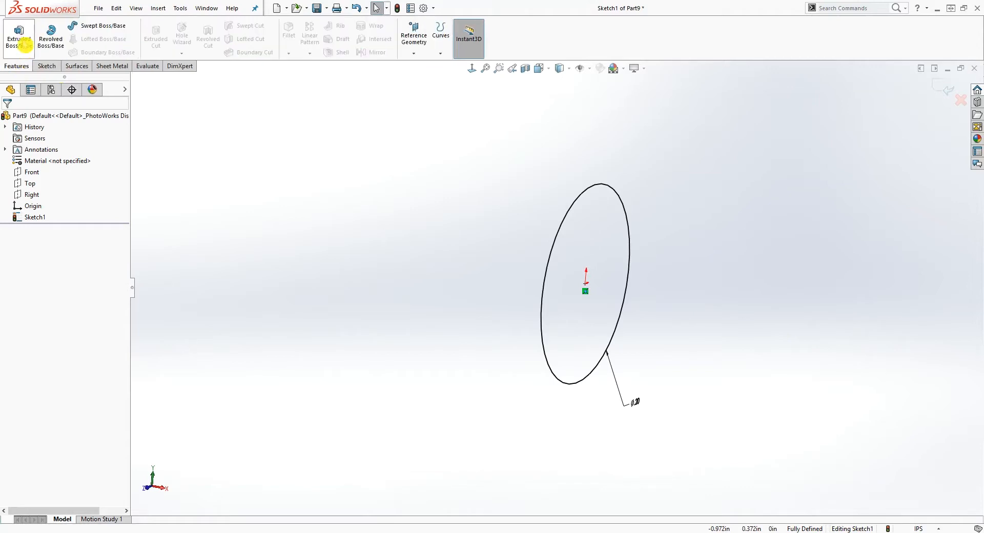
{"action": "left_click", "coordinate": [20, 32]}
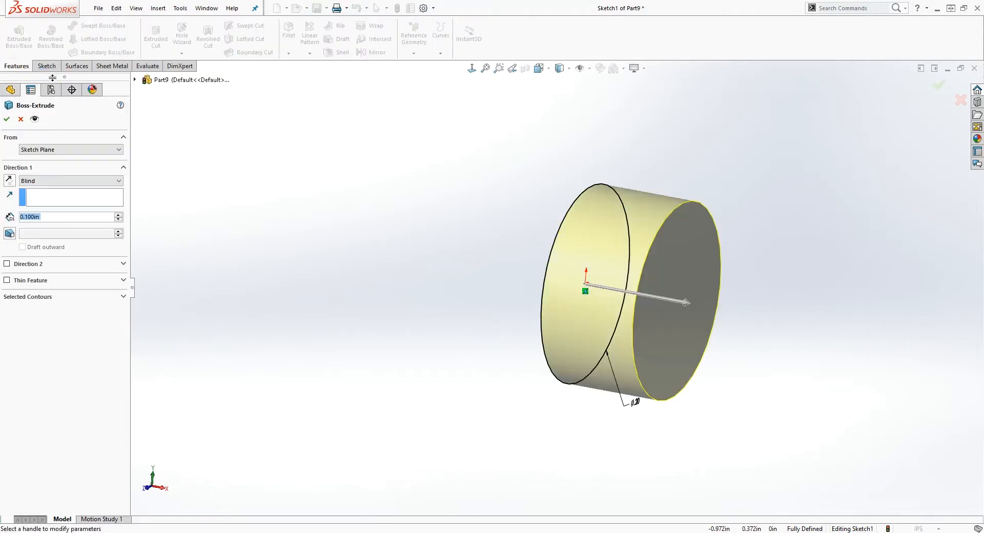
{"action": "left_click", "coordinate": [64, 182]}
{"action": "left_click", "coordinate": [54, 224]}
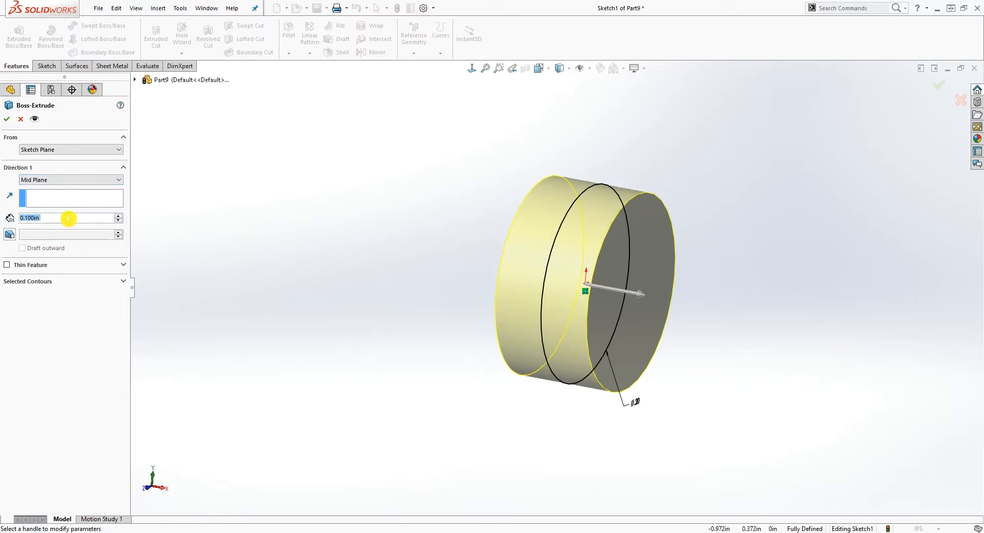
{"action": "type", "text": "0.55"}
{"action": "key", "text": "Return"}
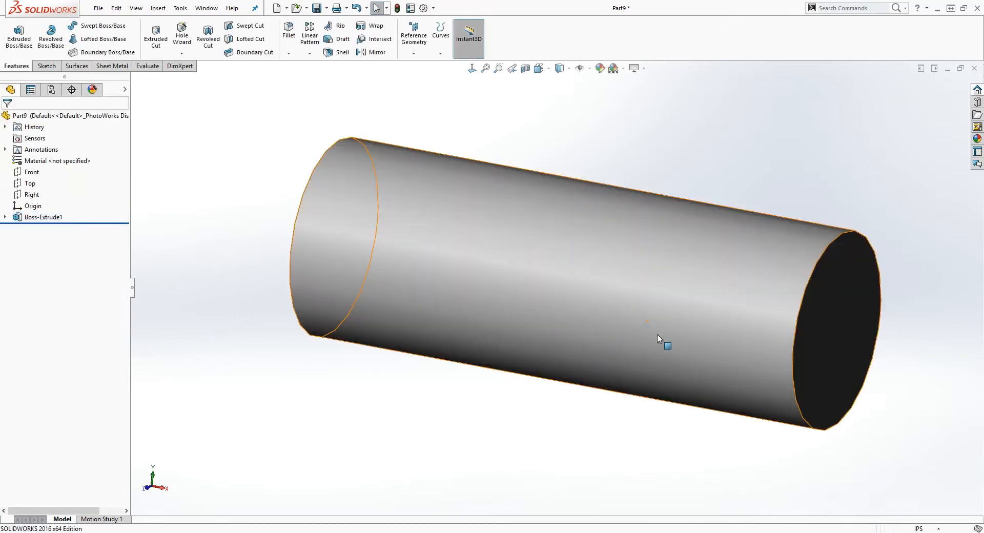
Start a sketch on the cylinder's right end face and view it straight on
{"action": "scroll", "coordinate": [659, 340], "scroll_direction": "up", "scroll_amount": 4}
{"action": "scroll", "coordinate": [717, 309], "scroll_direction": "down", "scroll_amount": 1}
{"action": "mouse_move", "coordinate": [717, 310]}
{"action": "middle_mouse_down"}
{"action": "mouse_move", "coordinate": [745, 300]}
{"action": "mouse_move", "coordinate": [718, 295]}
{"action": "mouse_move", "coordinate": [729, 302]}
{"action": "middle_mouse_up"}
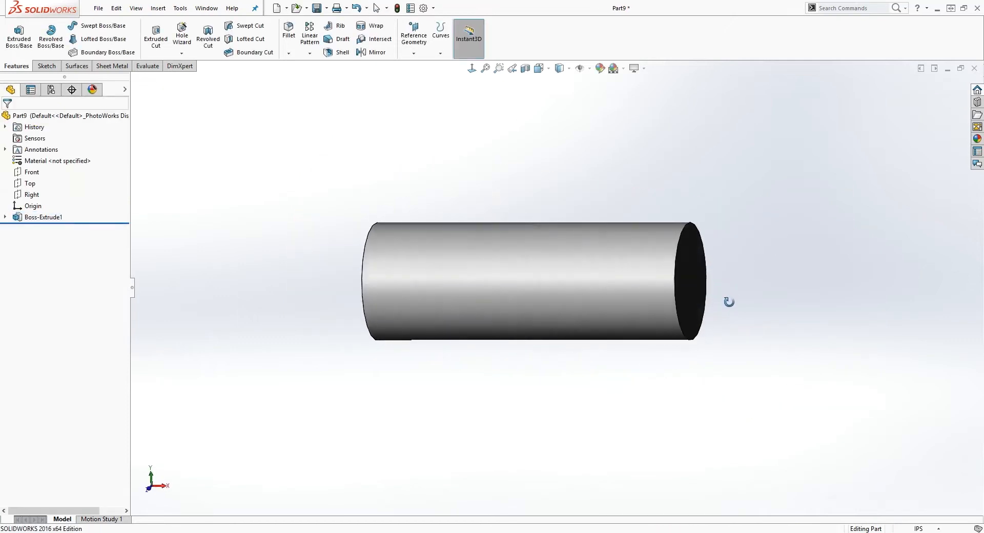
{"action": "left_click", "coordinate": [692, 279]}
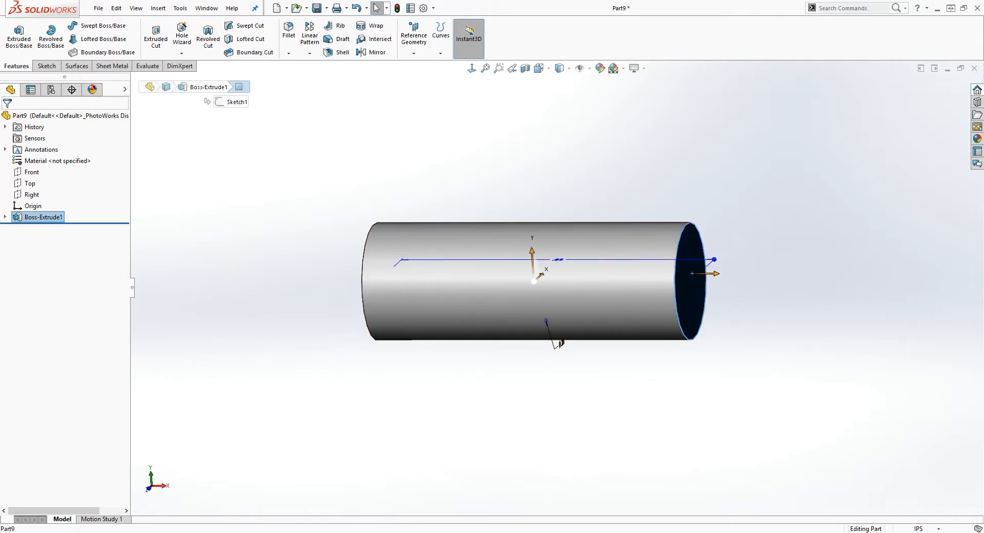
{"action": "left_click", "coordinate": [45, 67]}
{"action": "left_click", "coordinate": [16, 31]}
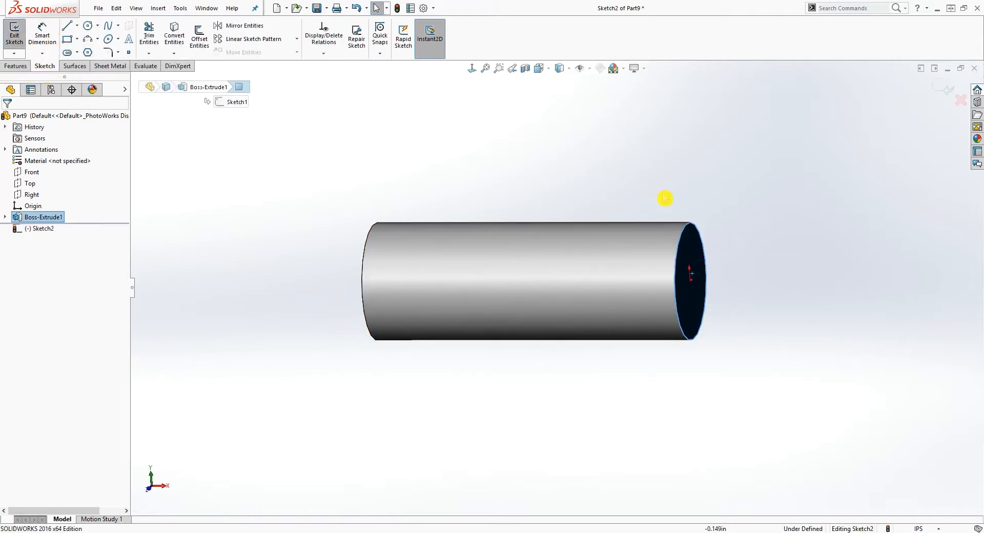
{"action": "mouse_move", "coordinate": [753, 283]}
{"action": "middle_mouse_down"}
{"action": "mouse_move", "coordinate": [698, 276]}
{"action": "mouse_move", "coordinate": [742, 297]}
{"action": "middle_mouse_up"}
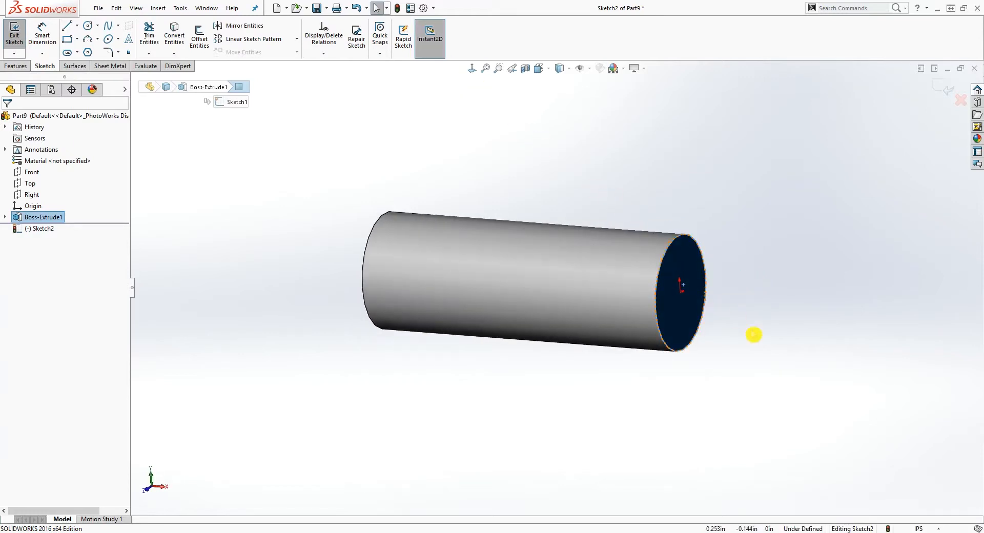
{"action": "left_click", "coordinate": [706, 275]}
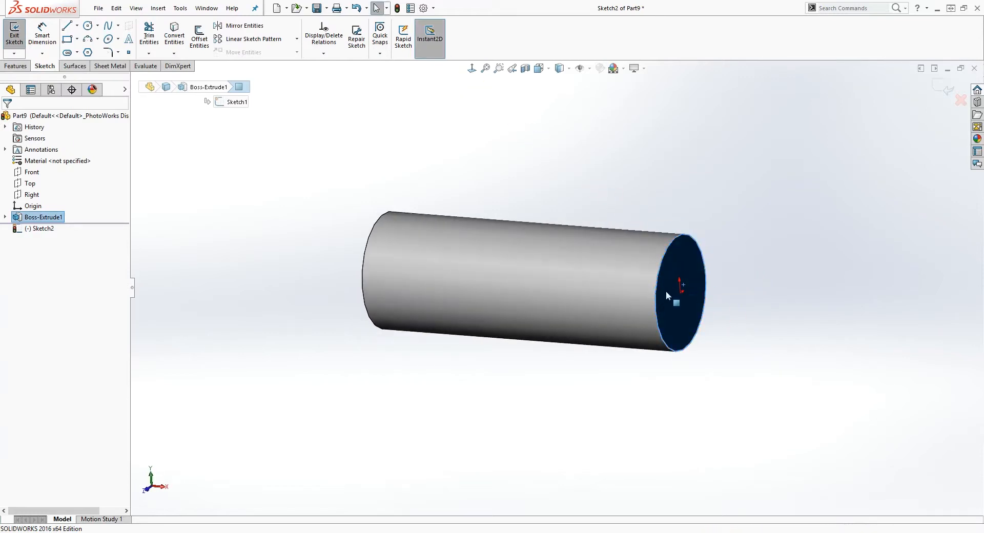
{"action": "left_click", "coordinate": [472, 69]}
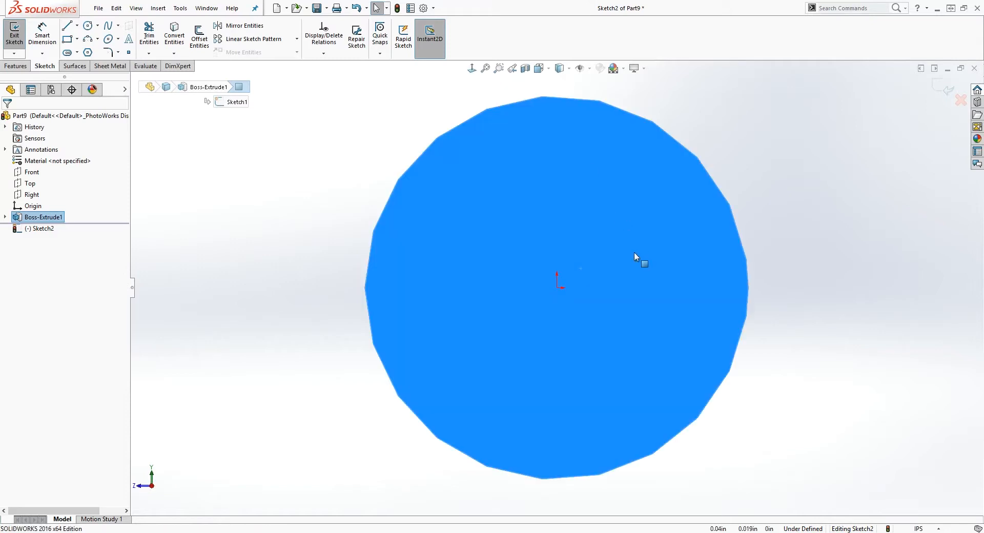
Convert the circular edge of the cylinder's end face into a sketch circle
{"action": "key", "text": "Escape"}
{"action": "left_click", "coordinate": [659, 128]}
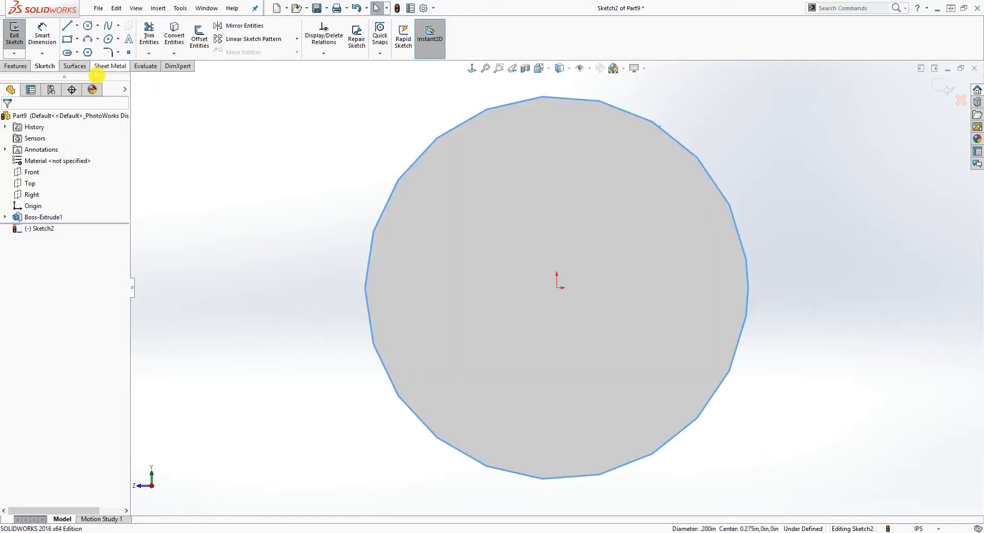
{"action": "left_click", "coordinate": [20, 67]}
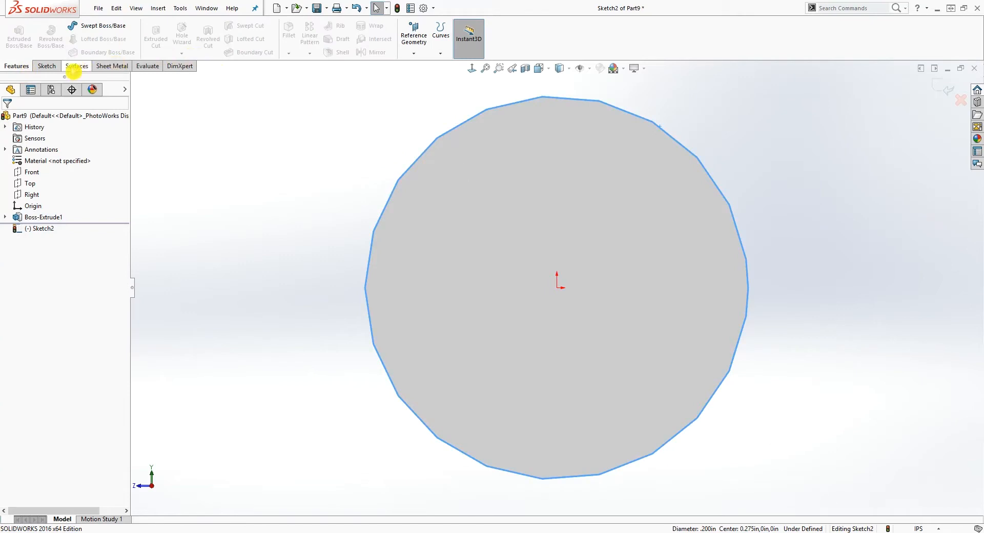
{"action": "left_click", "coordinate": [58, 67]}
{"action": "left_click", "coordinate": [175, 39]}
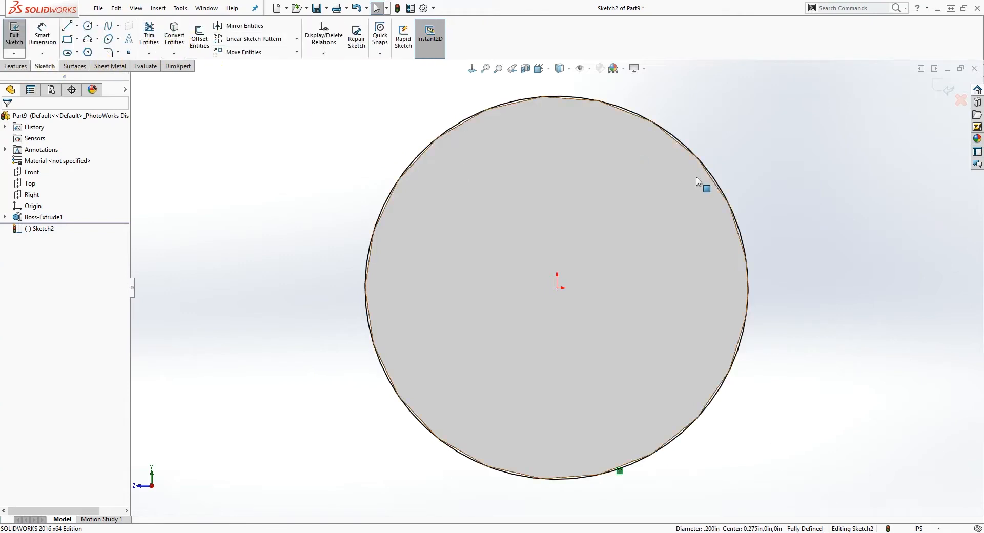
Draw two vertical lines upward from the circle's right and left quadrant points
{"action": "scroll", "coordinate": [722, 216], "scroll_direction": "up", "scroll_amount": 8}
{"action": "key", "text": "l"}
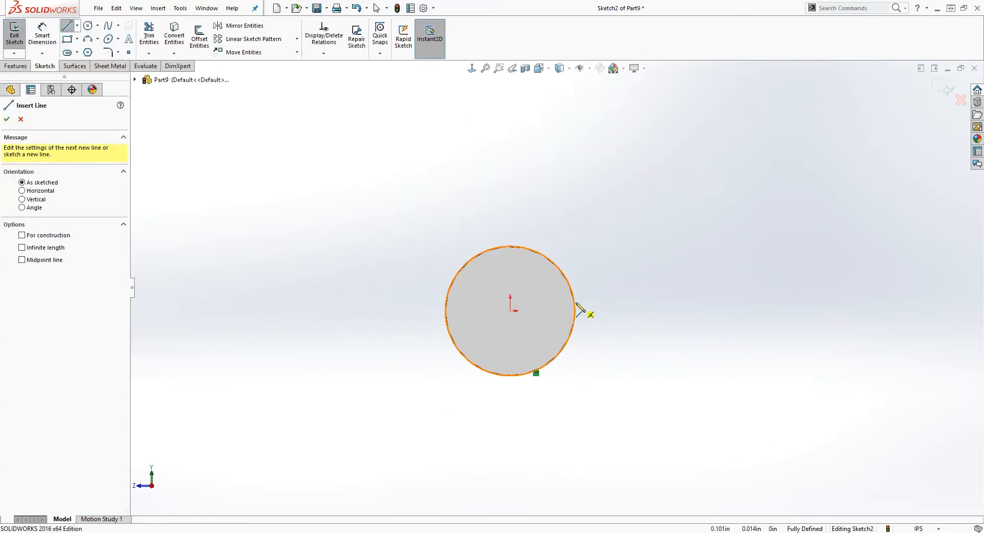
{"action": "left_click", "coordinate": [574, 311]}
{"action": "left_click", "coordinate": [574, 91]}
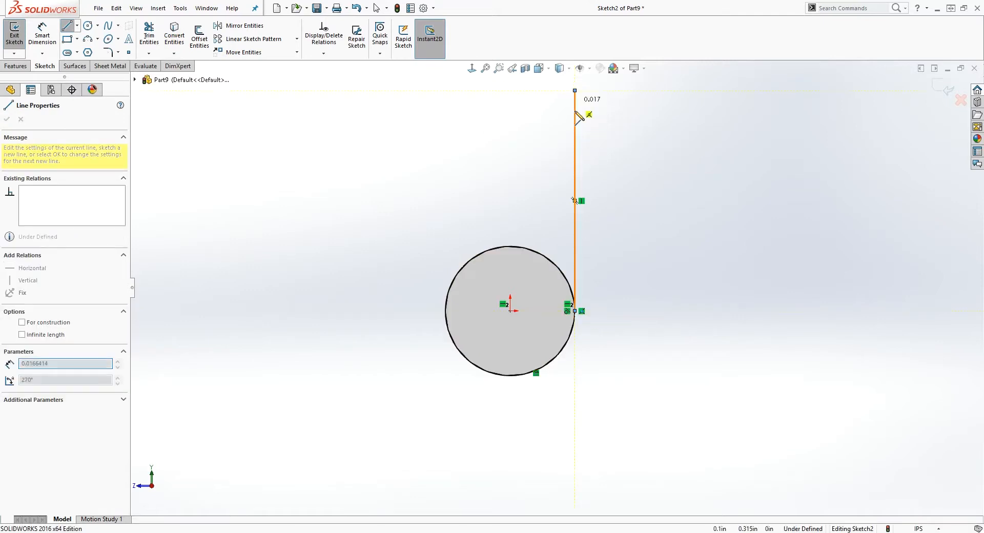
{"action": "key", "text": "Escape"}
{"action": "key", "text": "l"}
{"action": "left_click", "coordinate": [447, 311]}
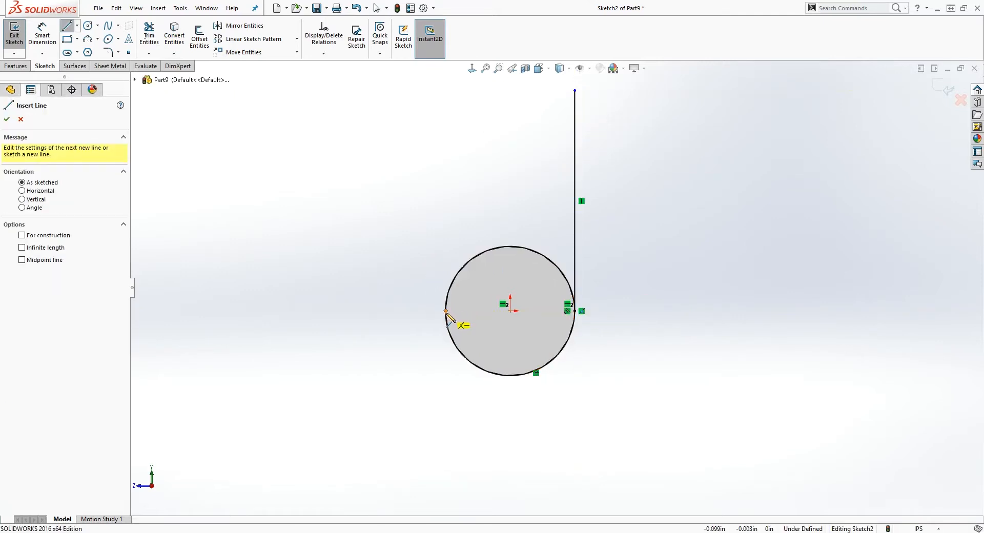
{"action": "left_click", "coordinate": [467, 100]}
{"action": "key", "text": "Escape"}
Draw a horizontal line of about 0.2 in across the upper ends and join the right vertical line to its end
{"action": "key", "text": "l"}
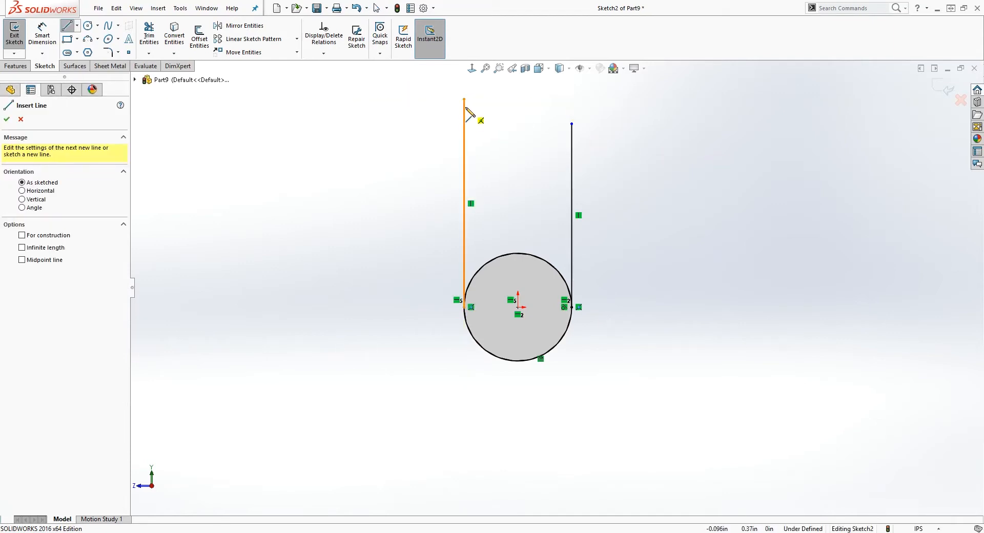
{"action": "left_click", "coordinate": [465, 99]}
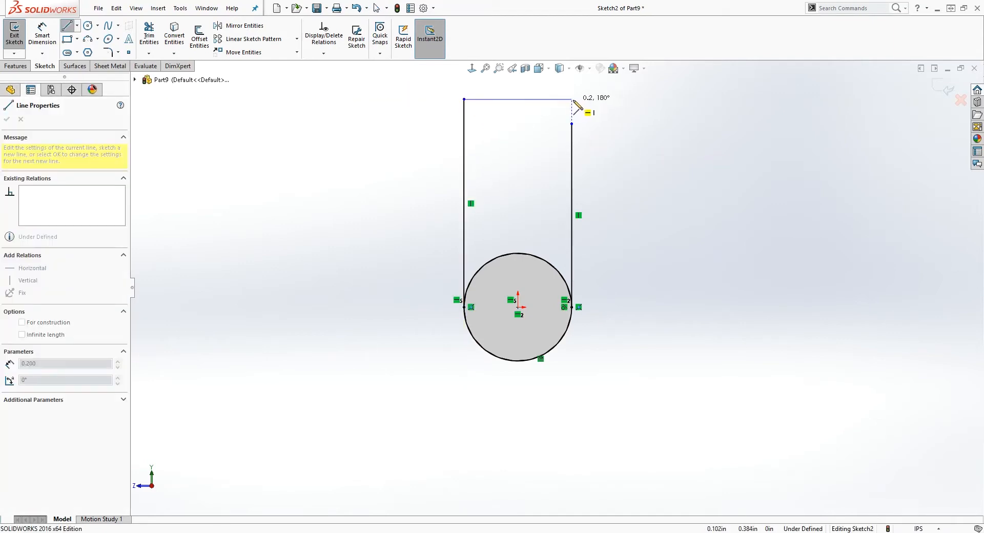
{"action": "left_click", "coordinate": [569, 128]}
{"action": "key", "text": "Escape"}
{"action": "left_click_drag", "start_coordinate": [572, 124], "coordinate": [572, 99]}
{"action": "right_click_drag", "start_coordinate": [648, 320], "coordinate": [608, 149]}
{"action": "key", "text": "Escape"}
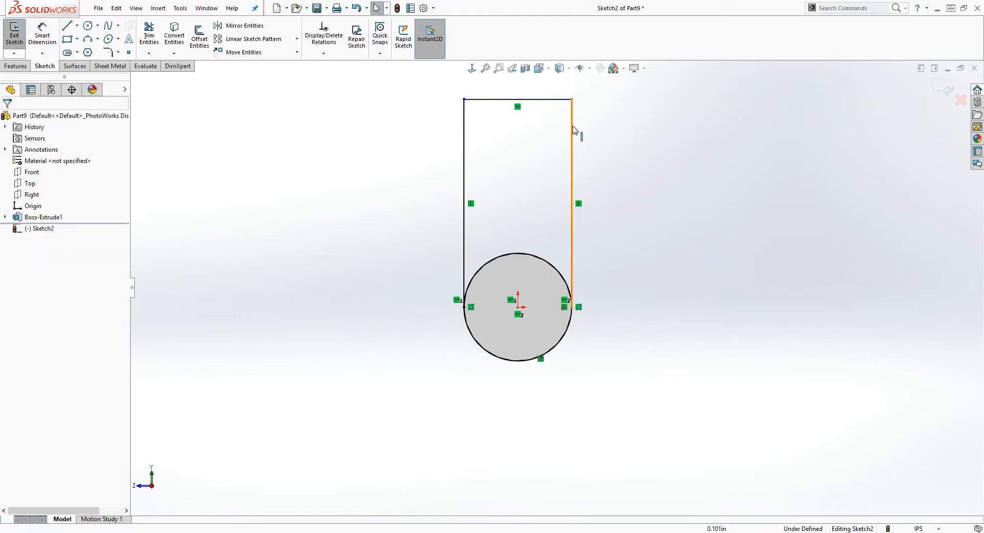
Set the distance between the profile's upper horizontal line and the circle's centre to 1.005 in
{"action": "right_click_drag", "start_coordinate": [626, 340], "coordinate": [507, 198]}
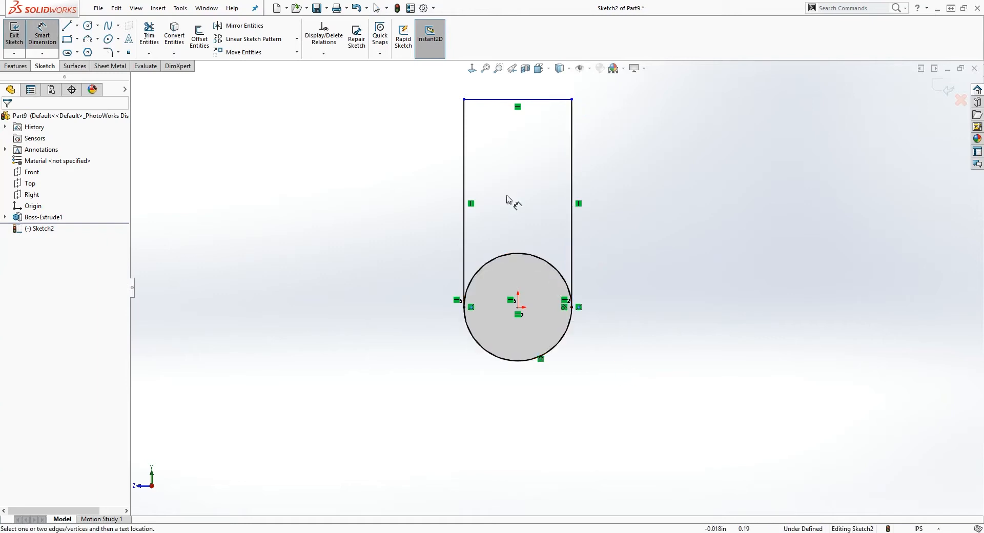
{"action": "left_click", "coordinate": [507, 100]}
{"action": "left_click", "coordinate": [524, 254]}
{"action": "left_click", "coordinate": [286, 223]}
{"action": "type", "text": "1.00"}
{"action": "key", "text": "Return"}
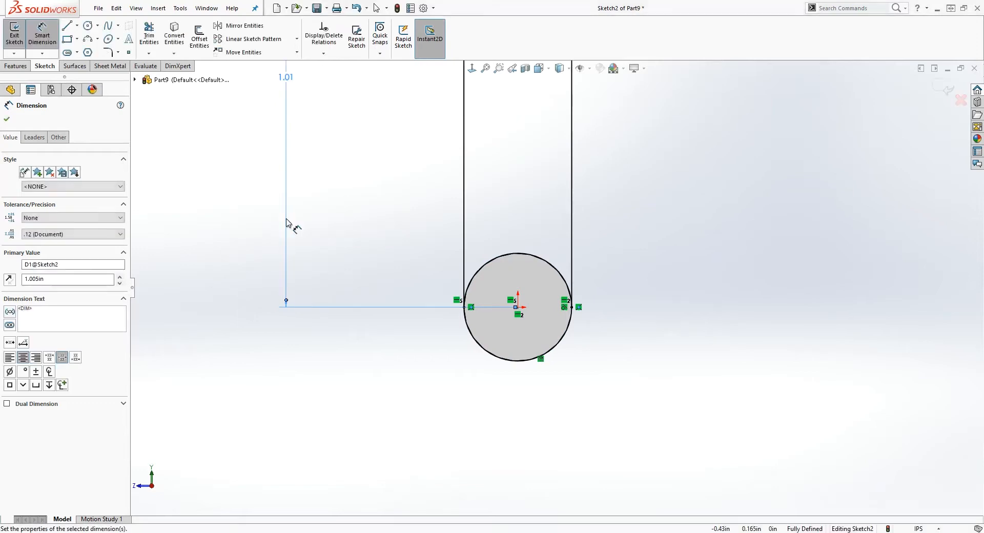
{"action": "key", "text": "Escape"}
Trim the circle's upper arc between the two vertical lines, leaving one slot-shaped outline
{"action": "scroll", "coordinate": [556, 288], "scroll_direction": "up", "scroll_amount": 2}
{"action": "left_click", "coordinate": [149, 36]}
{"action": "scroll", "coordinate": [558, 285], "scroll_direction": "up", "scroll_amount": 2}
{"action": "mouse_move", "coordinate": [494, 235]}
{"action": "middle_mouse_down"}
{"action": "mouse_move", "coordinate": [691, 269]}
{"action": "mouse_move", "coordinate": [691, 307]}
{"action": "middle_mouse_up"}
{"action": "key", "text": "Escape"}
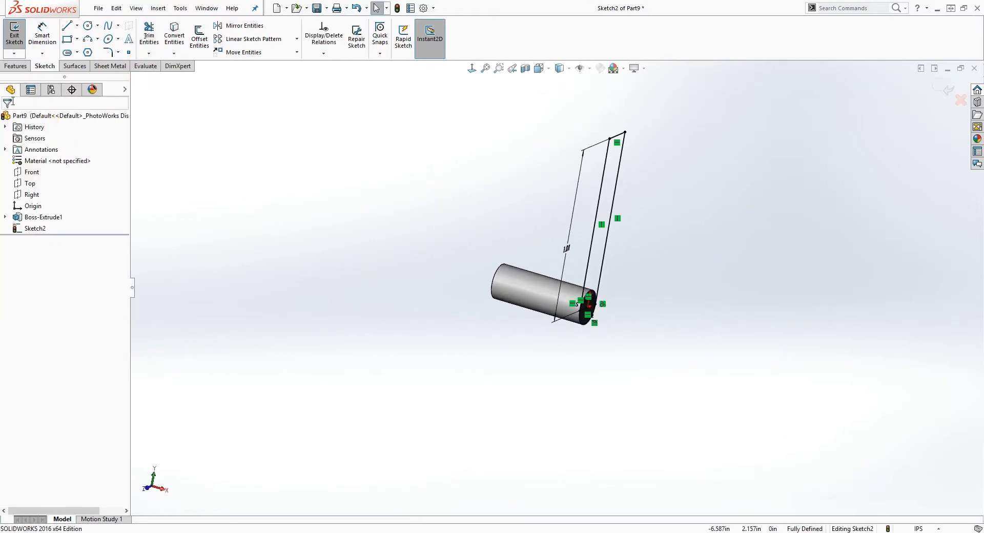
Extrude the arm profile outward from the cylinder's end with a blind depth of 0.05 in, merged with the cylinder
{"action": "left_click", "coordinate": [15, 65]}
{"action": "left_click", "coordinate": [18, 36]}
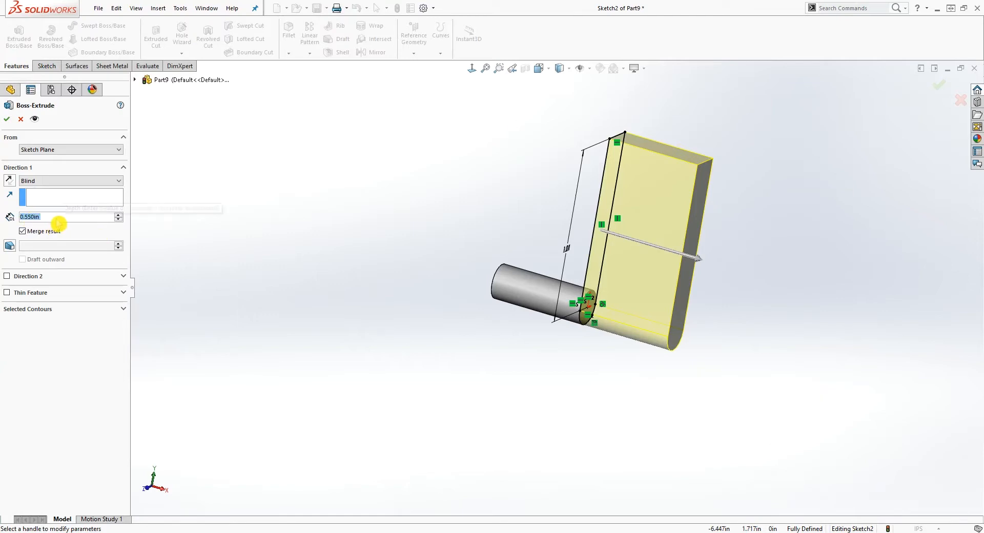
{"action": "type", "text": ".05"}
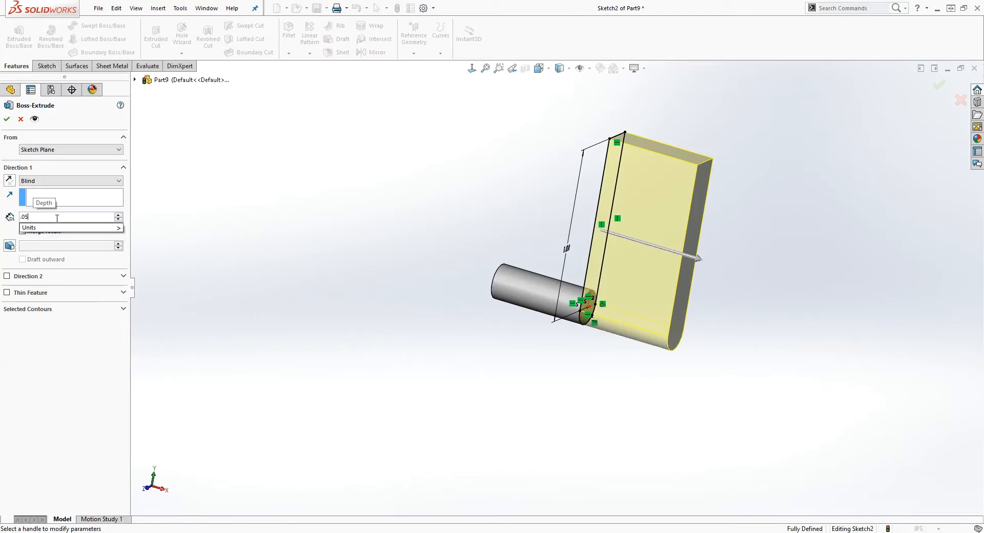
{"action": "key", "text": "Return"}
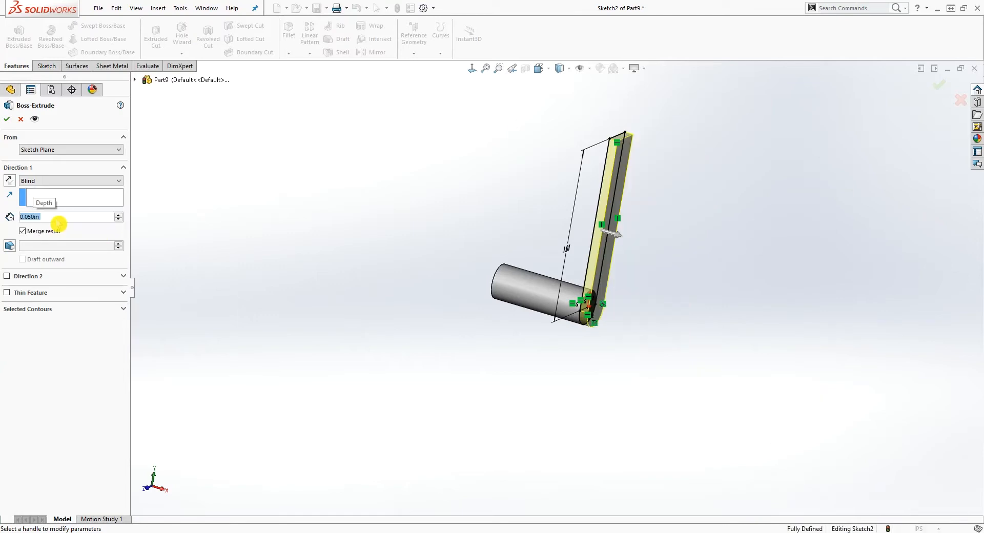
{"action": "left_click", "coordinate": [7, 119]}
Show the profile sketch of the arm extrusion
{"action": "middle_click_drag", "start_coordinate": [652, 215], "coordinate": [584, 171]}
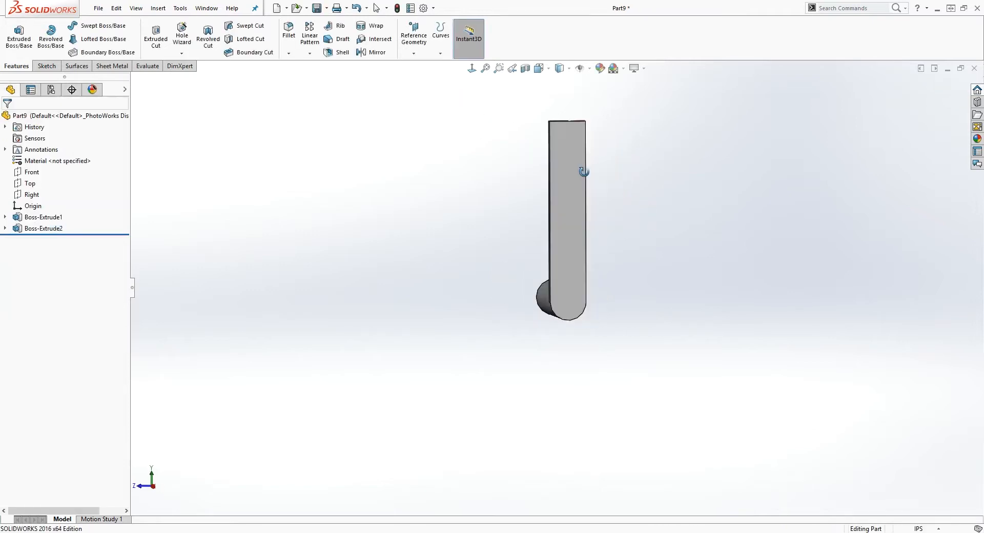
{"action": "left_click", "coordinate": [4, 228]}
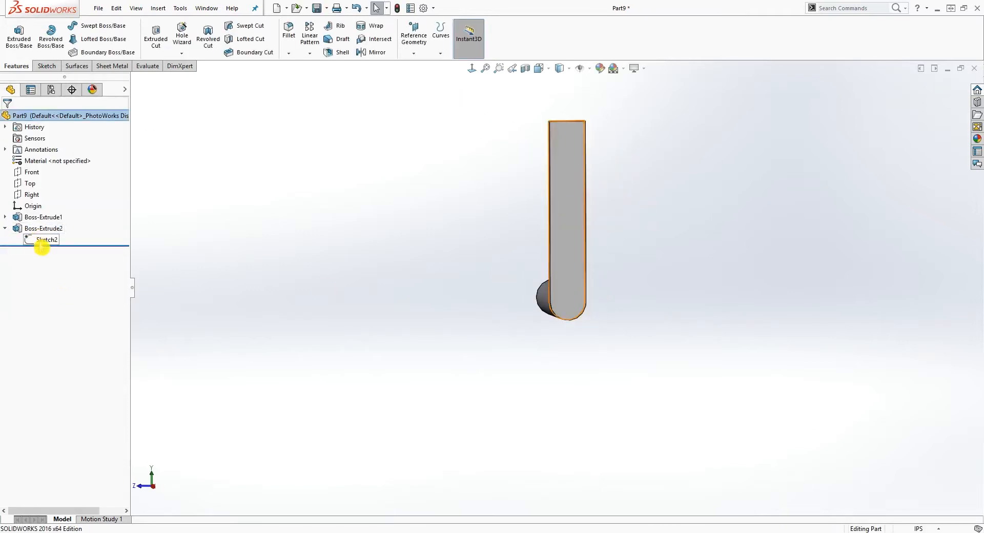
{"action": "right_click", "coordinate": [45, 241]}
{"action": "left_click", "coordinate": [48, 226]}
Start a sketch on the arm's flat outer face, view it straight on and hide the arm's profile sketch
{"action": "middle_click_drag", "start_coordinate": [540, 318], "coordinate": [563, 235]}
{"action": "left_click", "coordinate": [535, 167]}
{"action": "left_click", "coordinate": [46, 66]}
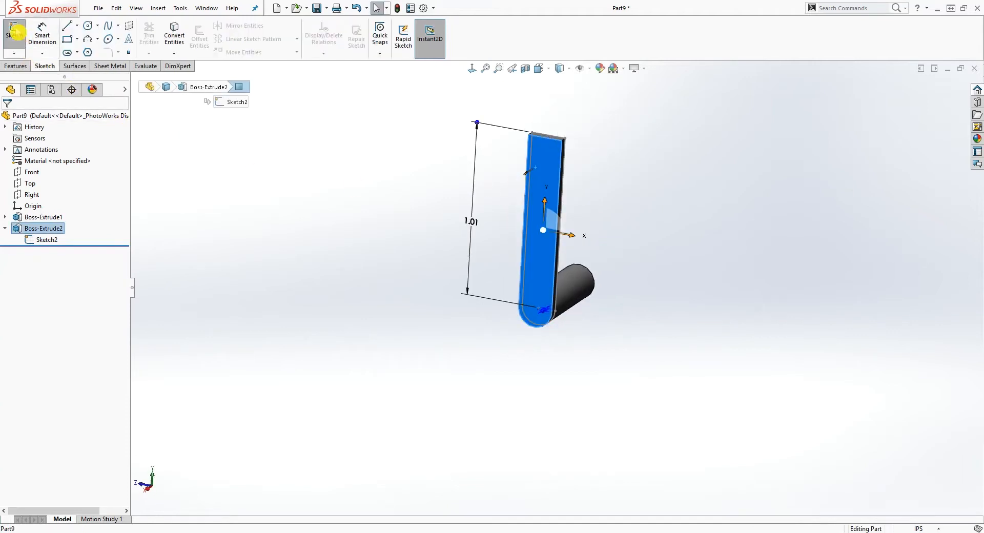
{"action": "left_click", "coordinate": [15, 33]}
{"action": "left_click", "coordinate": [471, 69]}
{"action": "left_click", "coordinate": [617, 156]}
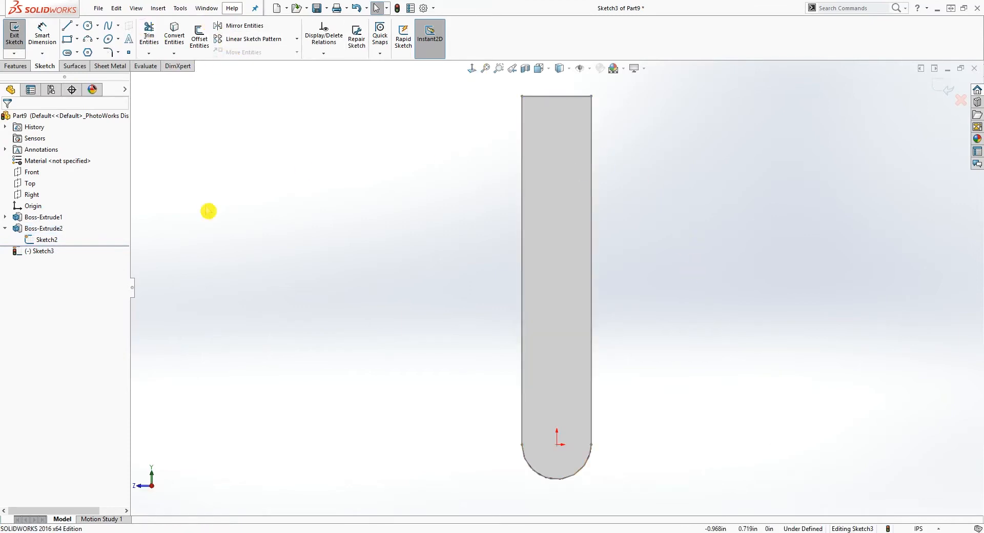
{"action": "right_click", "coordinate": [53, 239]}
{"action": "left_click", "coordinate": [60, 223]}
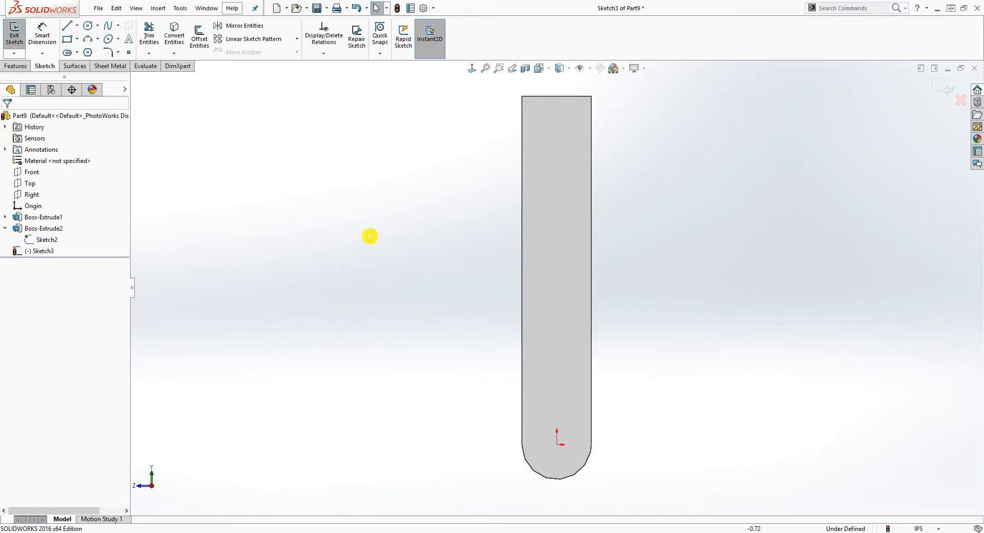
Offset the arm face's two long edges and rounded end inward by 0.01 in
{"action": "left_click", "coordinate": [205, 46]}
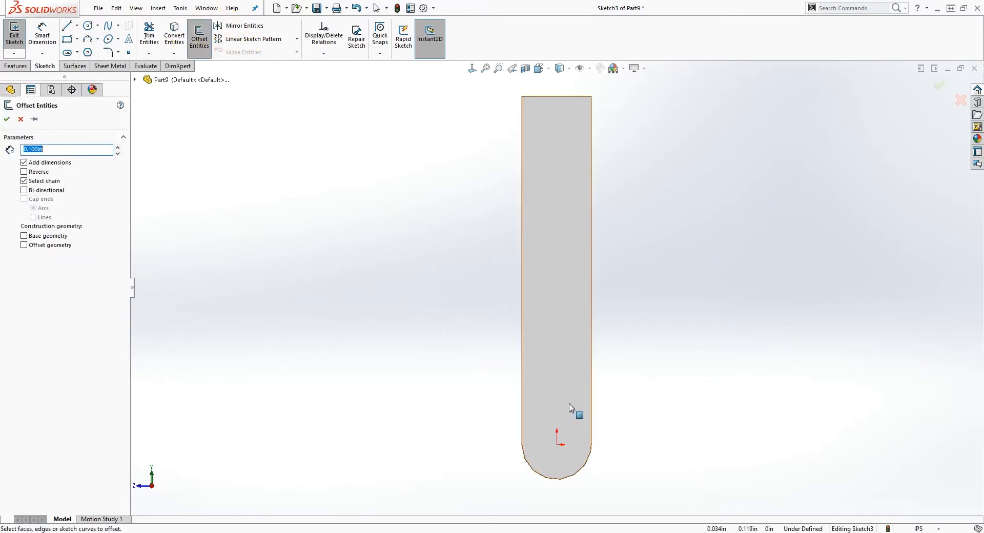
{"action": "left_click", "coordinate": [591, 423]}
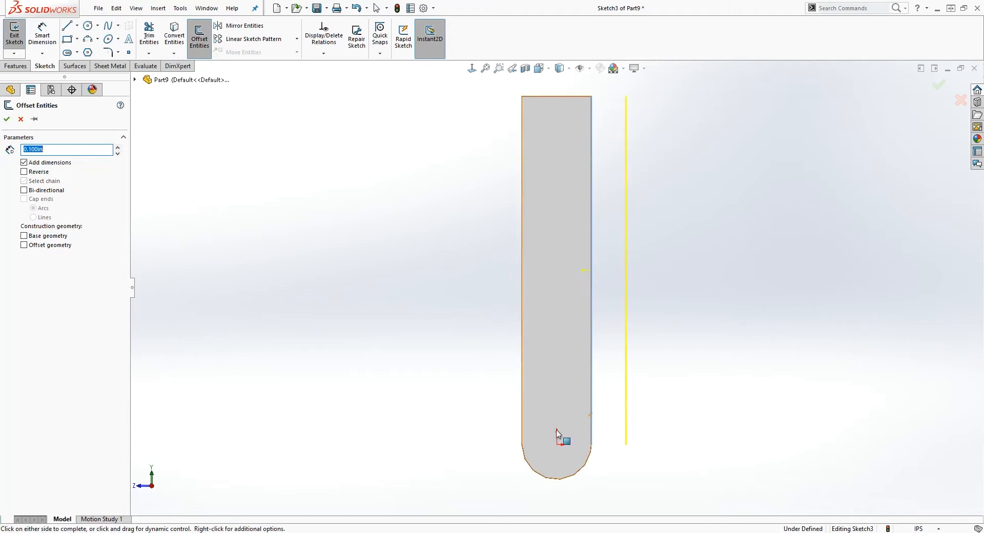
{"action": "left_click", "coordinate": [523, 404]}
{"action": "left_click", "coordinate": [534, 472]}
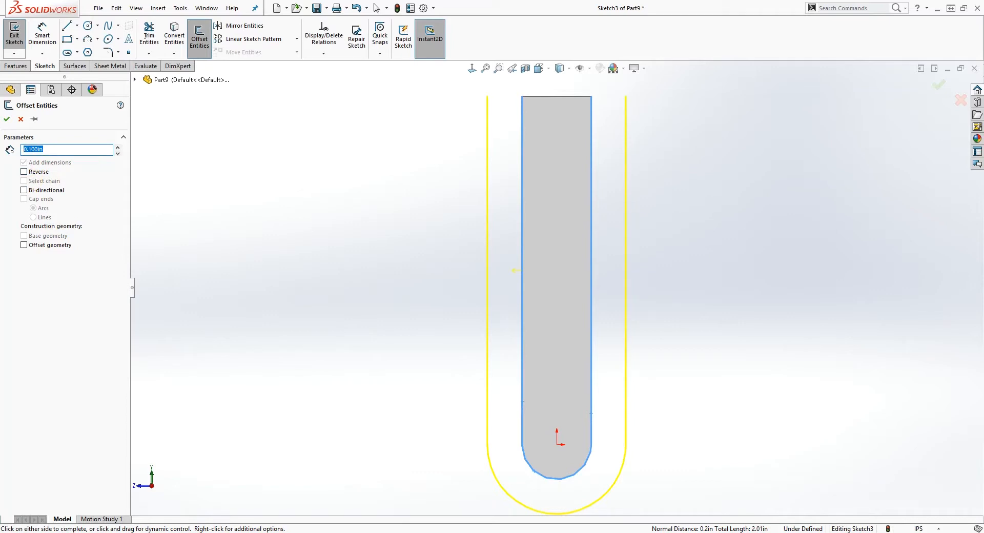
{"action": "key", "text": "Return"}
{"action": "left_click", "coordinate": [25, 172]}
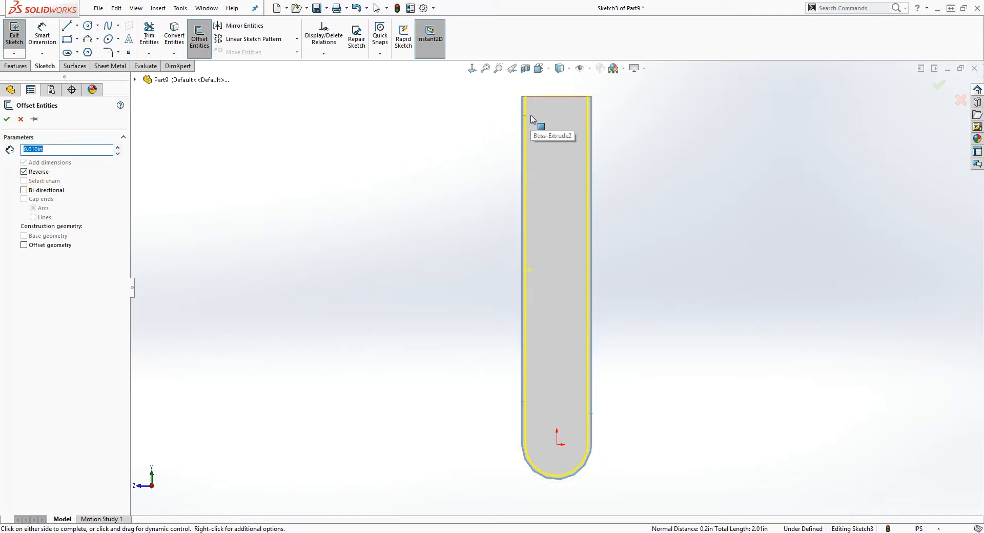
{"action": "left_click", "coordinate": [7, 120]}
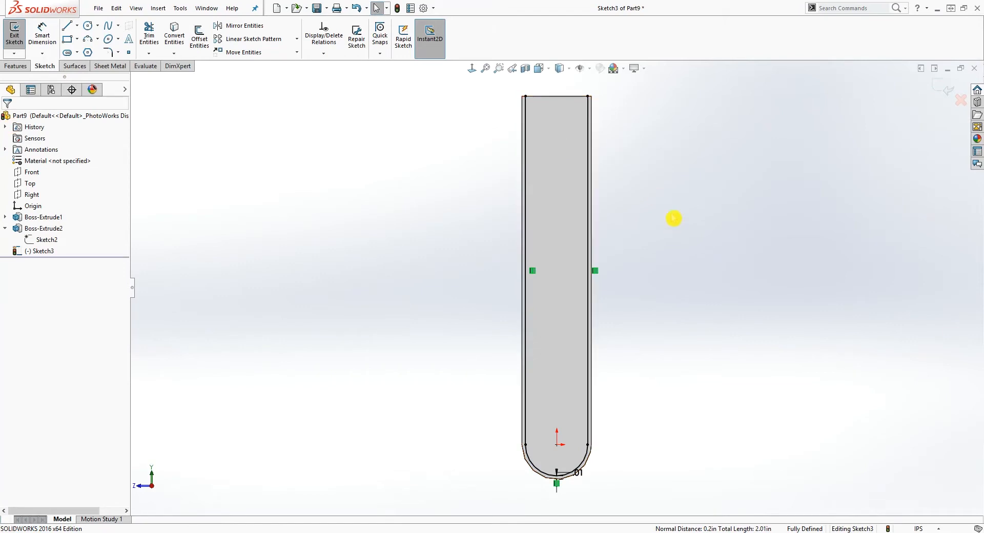
Move the 0.01 in offset dimension clear of the arm's rounded end, out to the side of the profile
{"action": "scroll", "coordinate": [646, 164], "scroll_direction": "down", "scroll_amount": 1}
{"action": "scroll", "coordinate": [602, 440], "scroll_direction": "up", "scroll_amount": 2}
{"action": "scroll", "coordinate": [566, 437], "scroll_direction": "down", "scroll_amount": 3}
{"action": "left_click_drag", "start_coordinate": [505, 390], "coordinate": [391, 373]}
{"action": "left_click", "coordinate": [676, 321]}
{"action": "scroll", "coordinate": [665, 220], "scroll_direction": "up", "scroll_amount": 4}
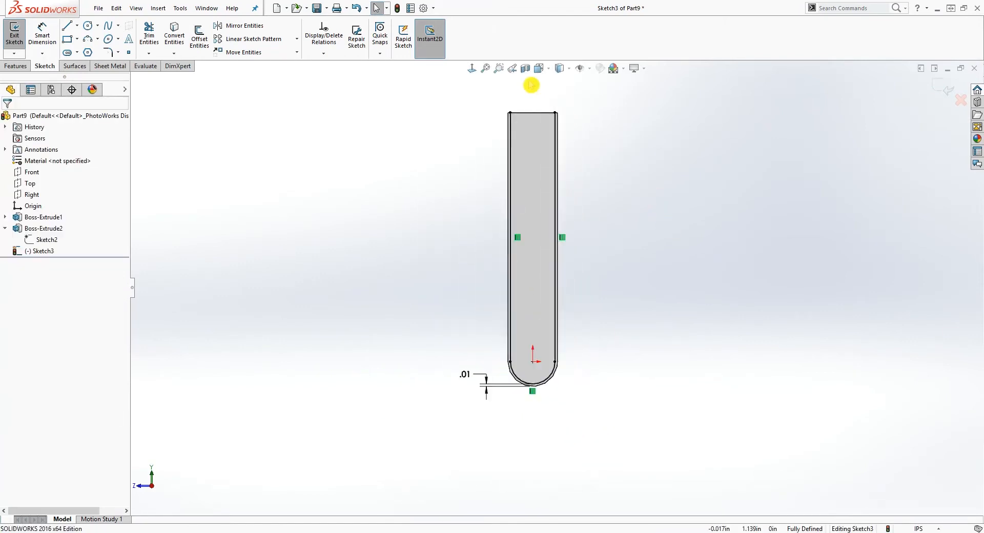
Close the inner offset profile with a straight line across the arm's square end
{"action": "scroll", "coordinate": [583, 240], "scroll_direction": "down", "scroll_amount": 3}
{"action": "key", "text": "l"}
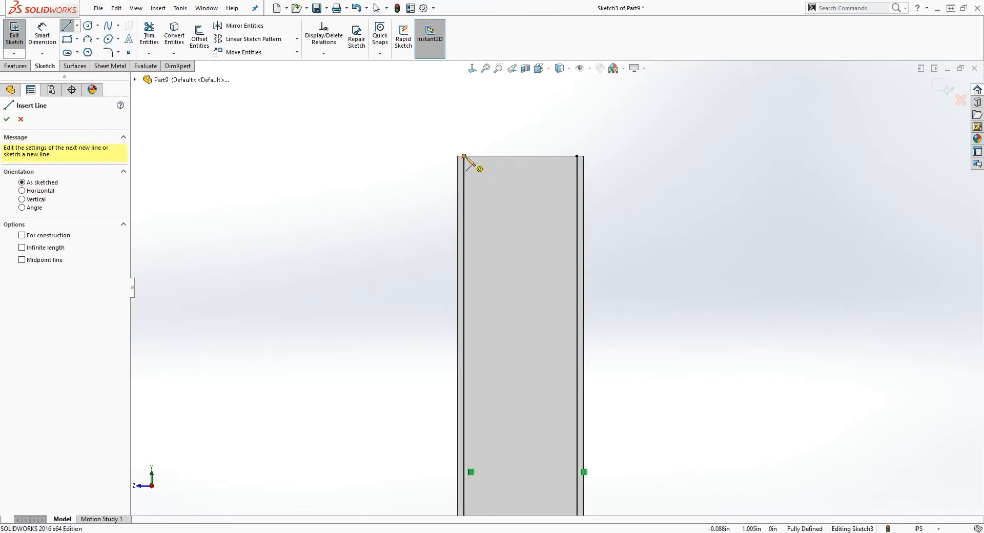
{"action": "left_click", "coordinate": [465, 156]}
{"action": "left_click", "coordinate": [577, 156]}
{"action": "key", "text": "Escape"}
{"action": "scroll", "coordinate": [612, 232], "scroll_direction": "up", "scroll_amount": 1}
Cut the closed inner profile into the arm with a blind depth of 0.04 in
{"action": "middle_click_drag", "start_coordinate": [612, 232], "coordinate": [456, 318]}
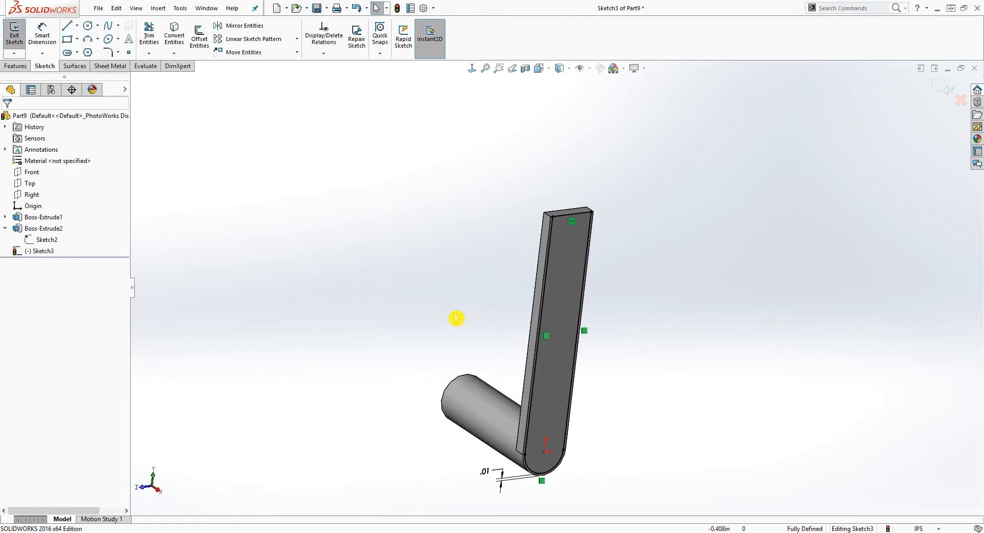
{"action": "left_click", "coordinate": [17, 66]}
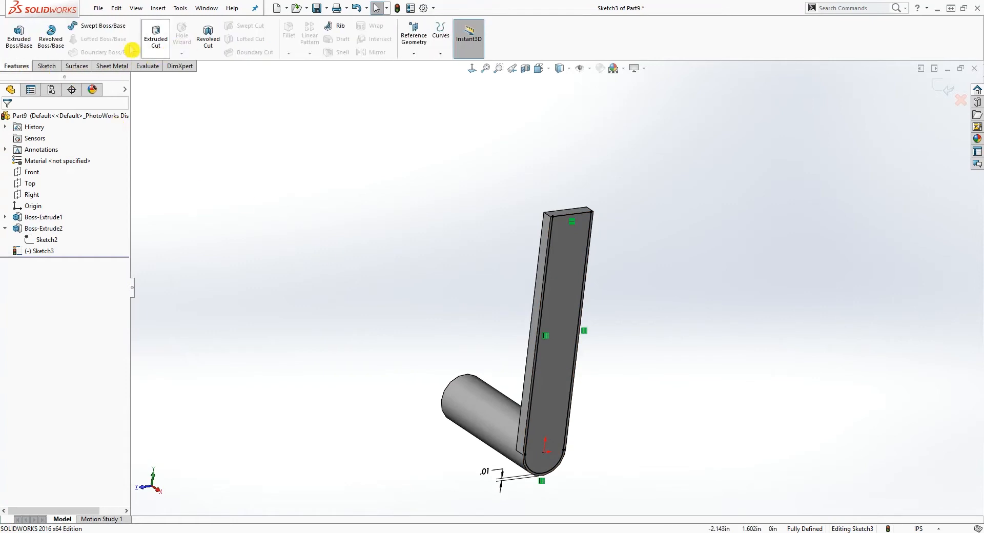
{"action": "left_click", "coordinate": [155, 47]}
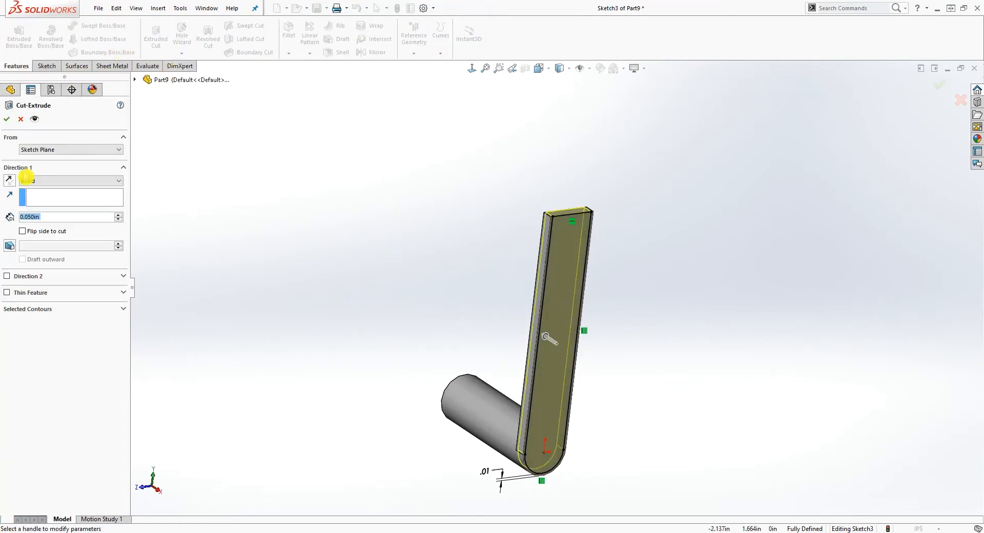
{"action": "type", "text": ".04"}
{"action": "key", "text": "Return"}
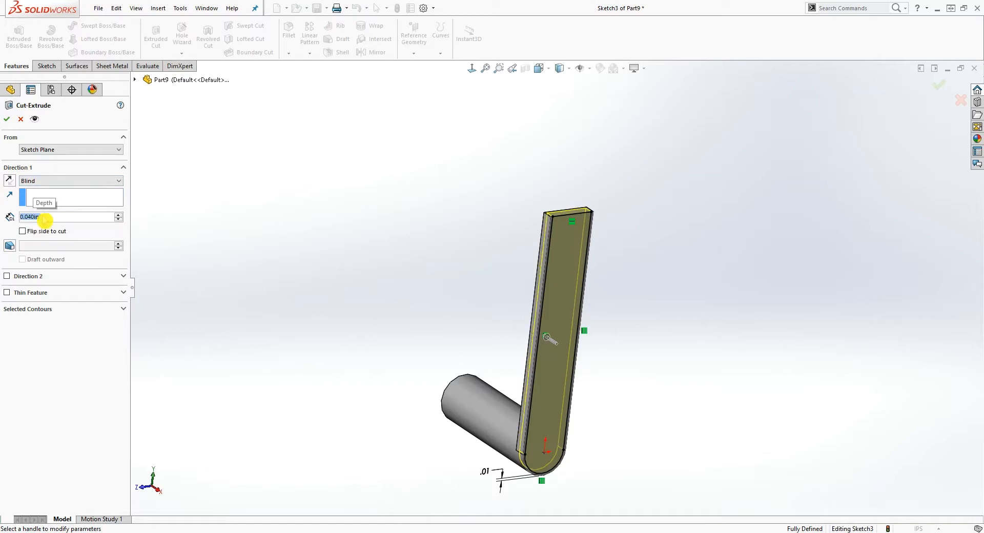
{"action": "left_click", "coordinate": [8, 123]}
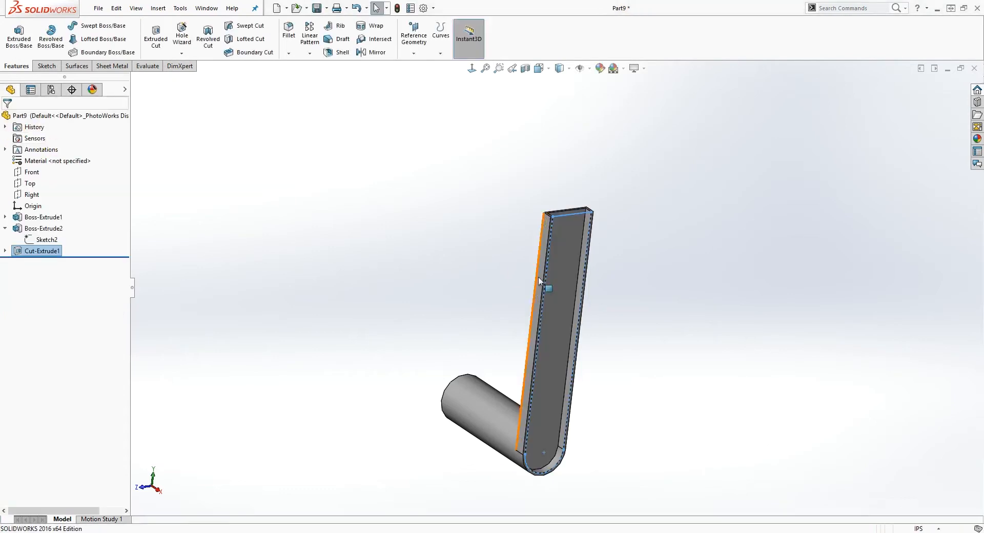
{"action": "middle_click_drag", "start_coordinate": [561, 290], "coordinate": [549, 331]}
{"action": "left_click", "coordinate": [650, 286]}
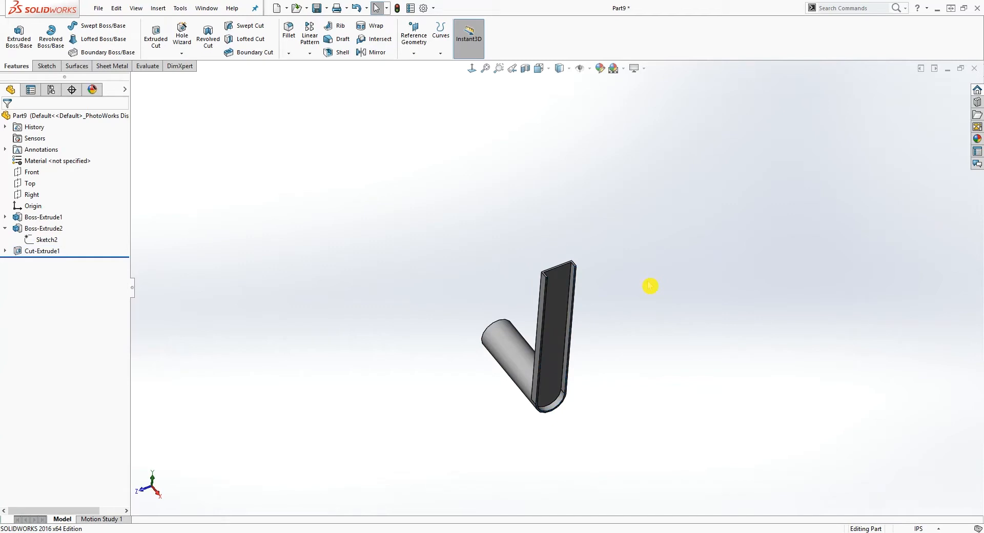
Create a reference plane offset 0.35 in outward from the end face of the hollowed arm
{"action": "scroll", "coordinate": [597, 271], "scroll_direction": "down", "scroll_amount": 2}
{"action": "scroll", "coordinate": [408, 142], "scroll_direction": "down", "scroll_amount": 2}
{"action": "scroll", "coordinate": [643, 307], "scroll_direction": "up", "scroll_amount": 2}
{"action": "scroll", "coordinate": [664, 329], "scroll_direction": "down", "scroll_amount": 2}
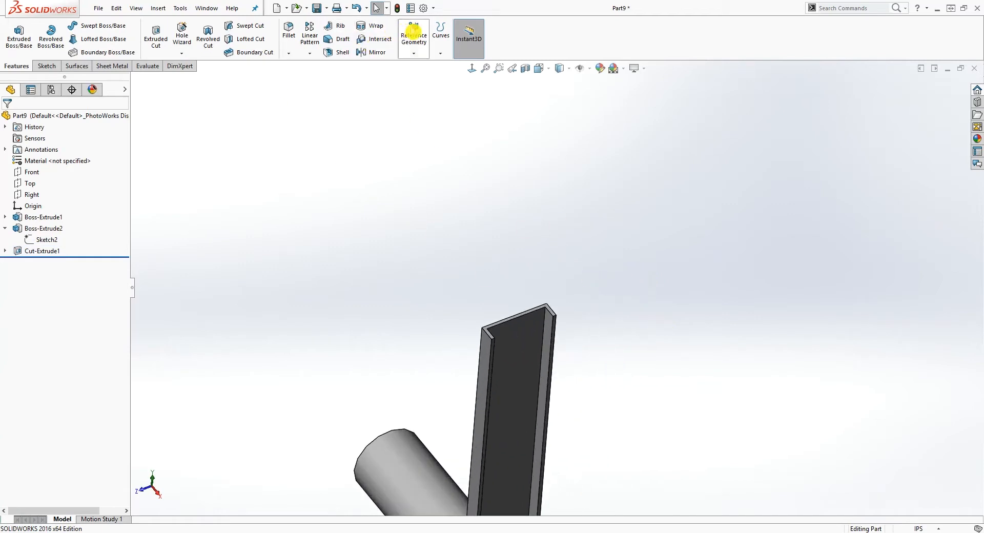
{"action": "left_click", "coordinate": [440, 30]}
{"action": "left_click", "coordinate": [420, 42]}
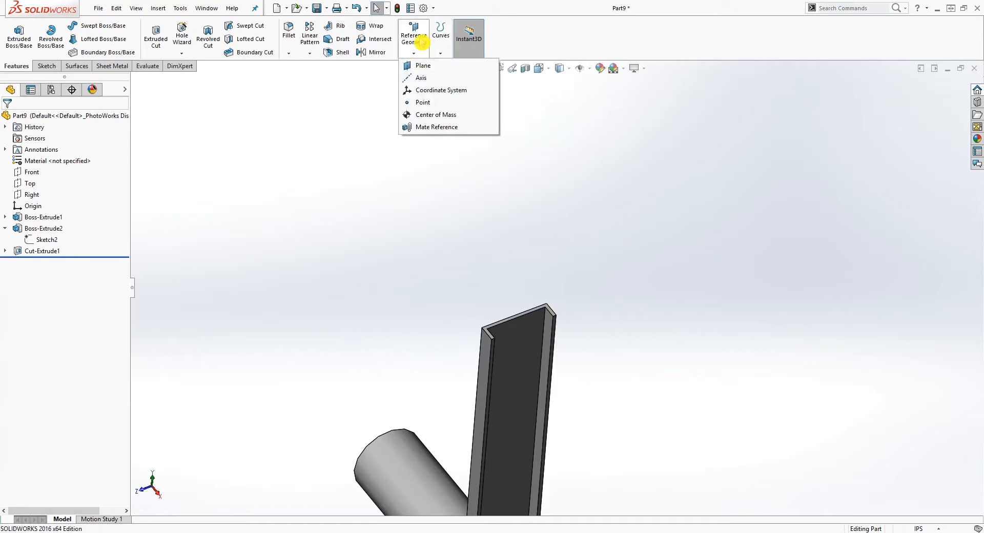
{"action": "left_click", "coordinate": [420, 65]}
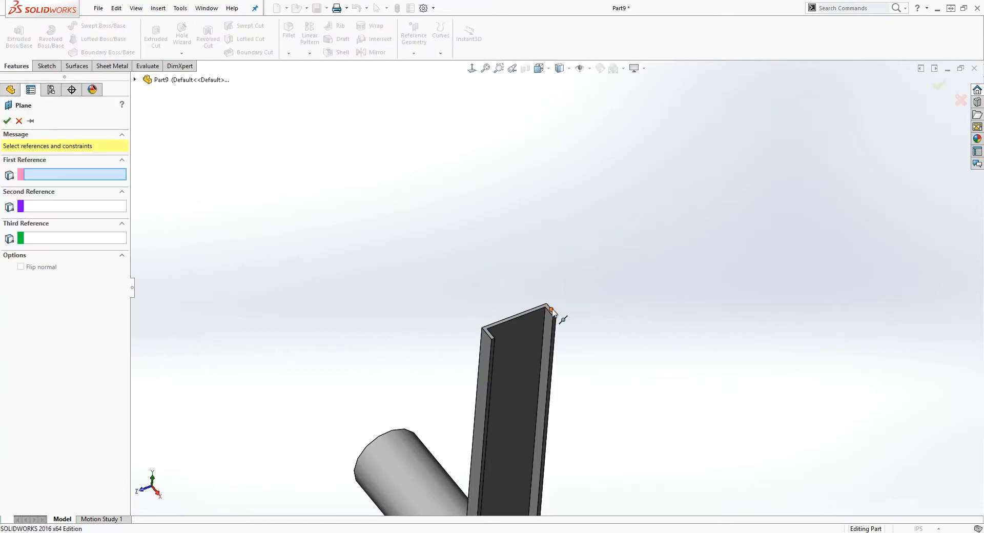
{"action": "scroll", "coordinate": [553, 311], "scroll_direction": "down", "scroll_amount": 2}
{"action": "left_click", "coordinate": [553, 308]}
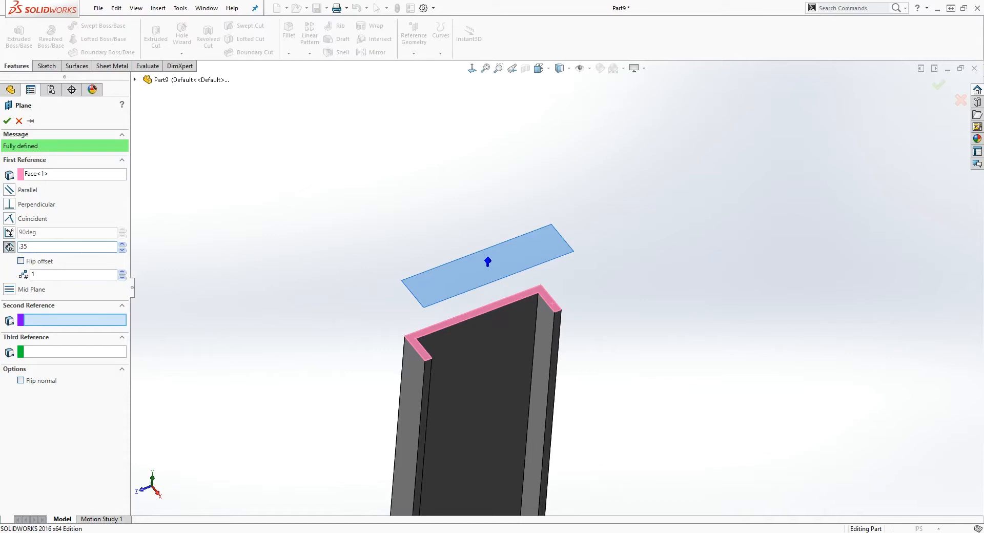
{"action": "key", "text": "Return"}
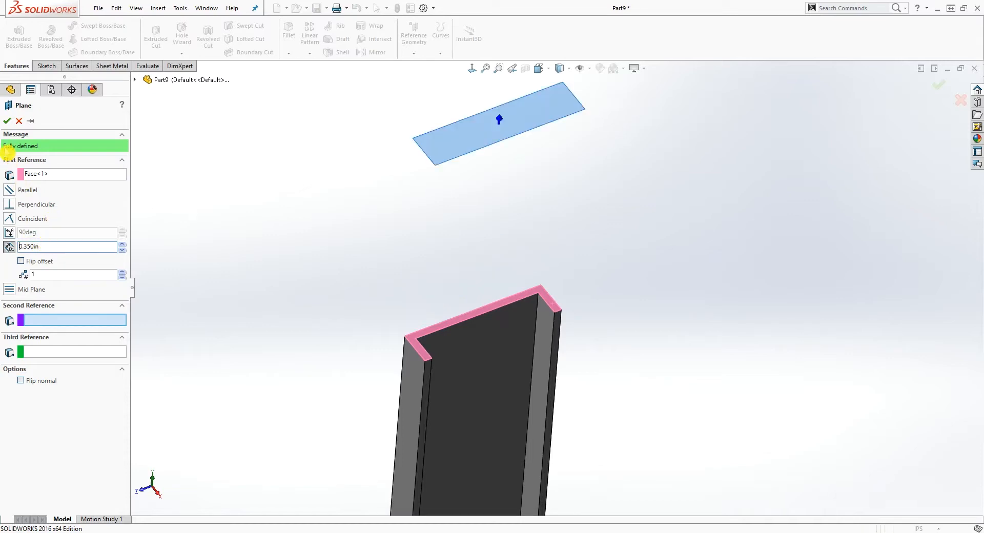
{"action": "left_click", "coordinate": [7, 120]}
Start a sketch on the new offset plane and view it straight on
{"action": "middle_click_drag", "start_coordinate": [533, 272], "coordinate": [537, 234]}
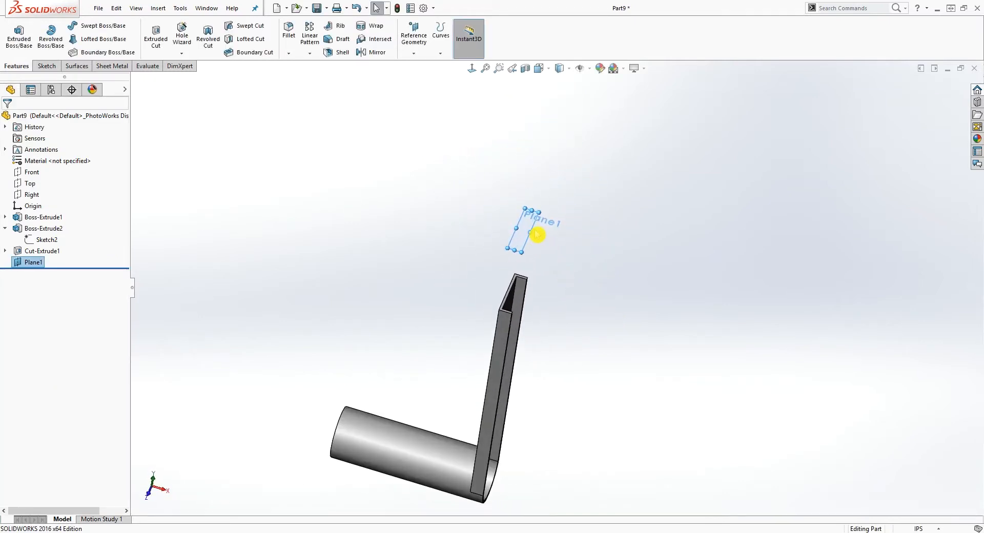
{"action": "left_click", "coordinate": [529, 227]}
{"action": "scroll", "coordinate": [562, 246], "scroll_direction": "down", "scroll_amount": 1}
{"action": "left_click", "coordinate": [567, 264]}
{"action": "left_click", "coordinate": [519, 224]}
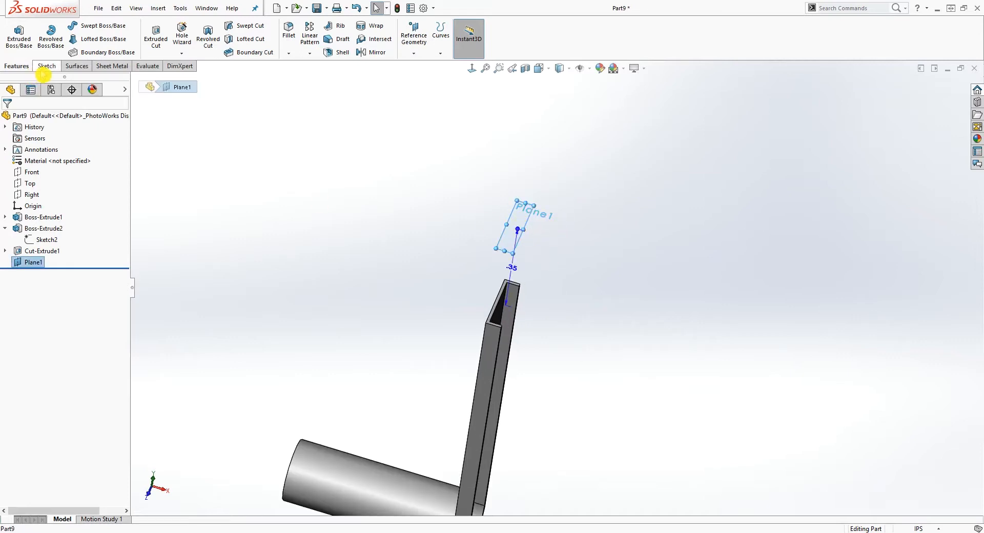
{"action": "left_click", "coordinate": [45, 67]}
{"action": "left_click", "coordinate": [14, 34]}
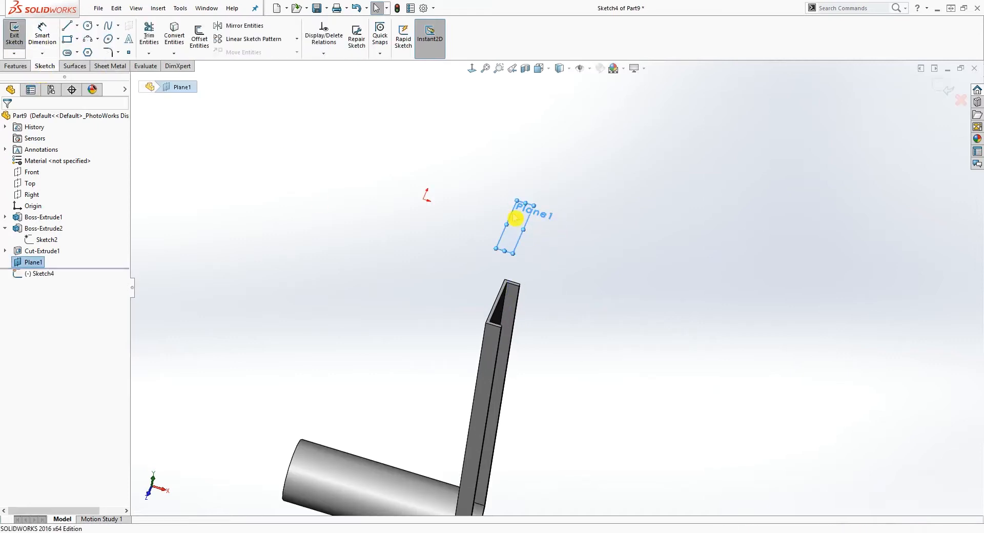
{"action": "left_click", "coordinate": [470, 68]}
{"action": "scroll", "coordinate": [709, 326], "scroll_direction": "up", "scroll_amount": 1}
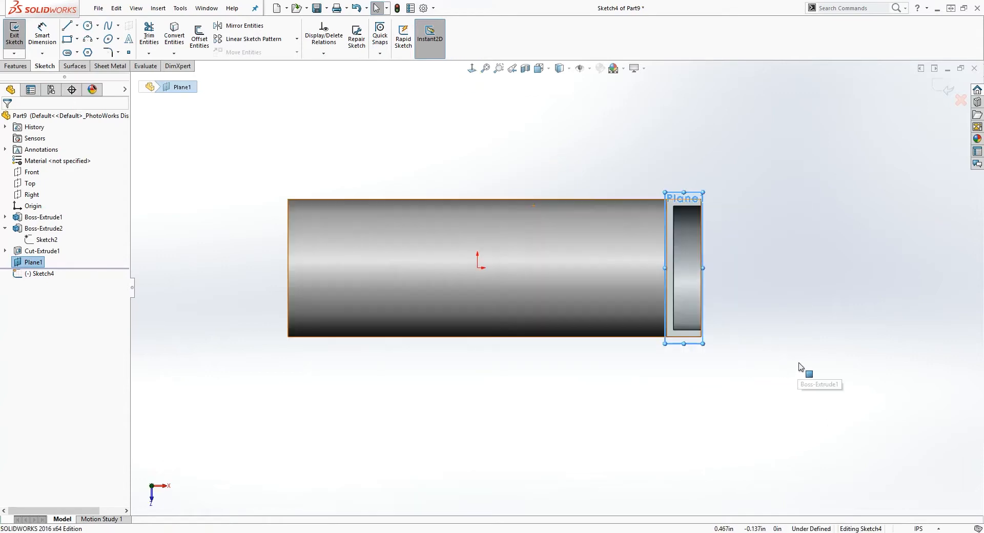
{"action": "left_click", "coordinate": [799, 364]}
Sketch a circle centred on the origin and resize it to about 0.63 in diameter
{"action": "left_click", "coordinate": [89, 26]}
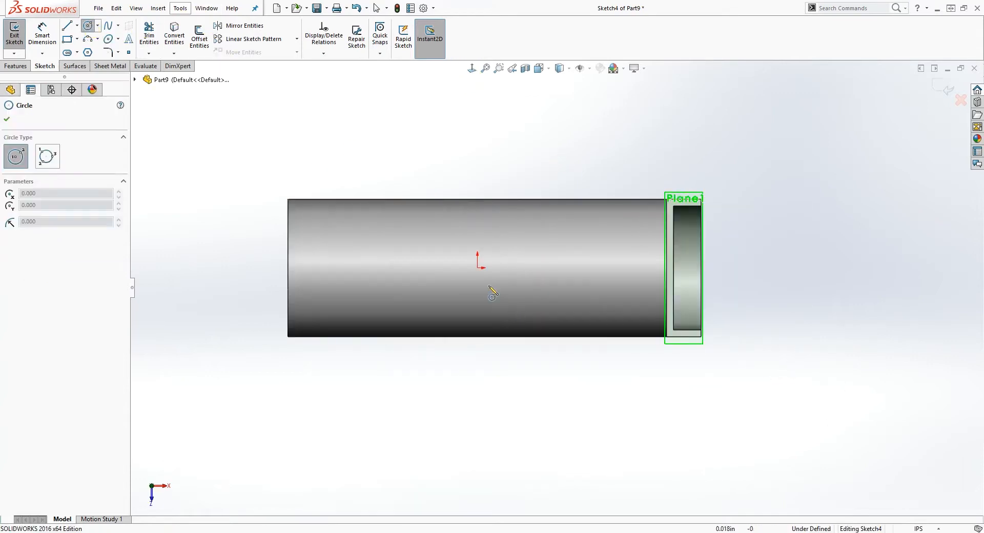
{"action": "left_click", "coordinate": [478, 267]}
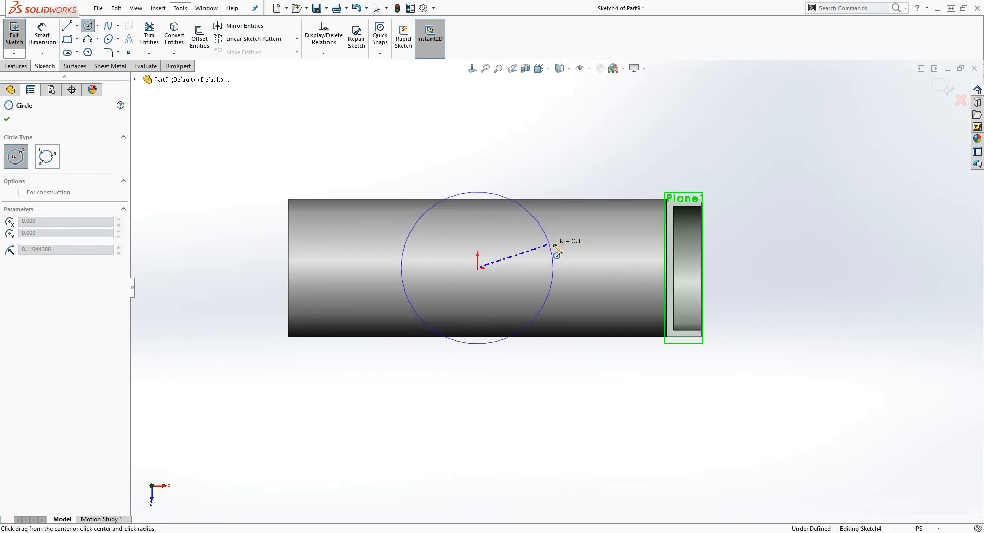
{"action": "left_click", "coordinate": [727, 267]}
{"action": "key", "text": "Escape"}
{"action": "scroll", "coordinate": [702, 336], "scroll_direction": "up", "scroll_amount": 2}
{"action": "left_click", "coordinate": [594, 154]}
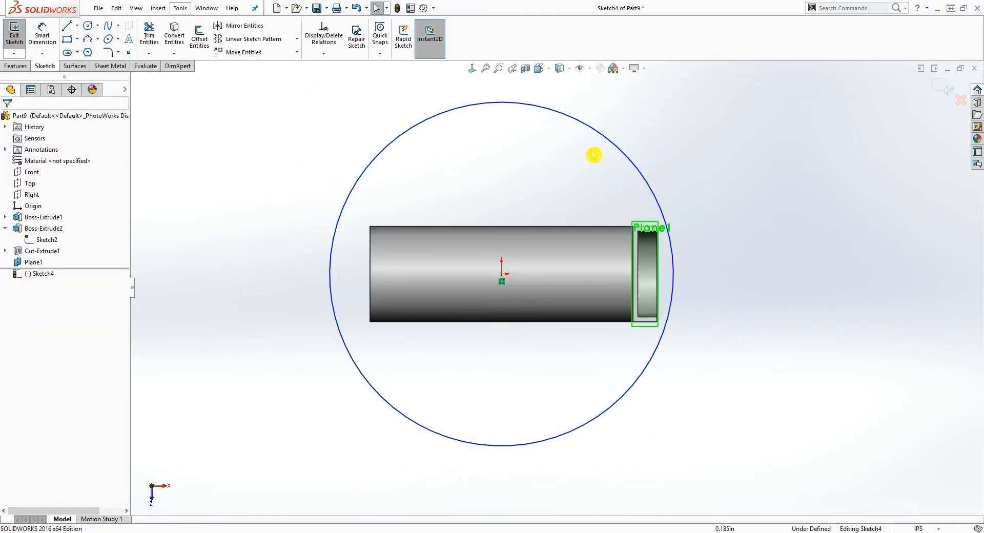
{"action": "mouse_move", "coordinate": [602, 144]}
{"action": "left_mouse_down"}
{"action": "mouse_move", "coordinate": [575, 159]}
{"action": "mouse_move", "coordinate": [598, 156]}
{"action": "left_mouse_up"}
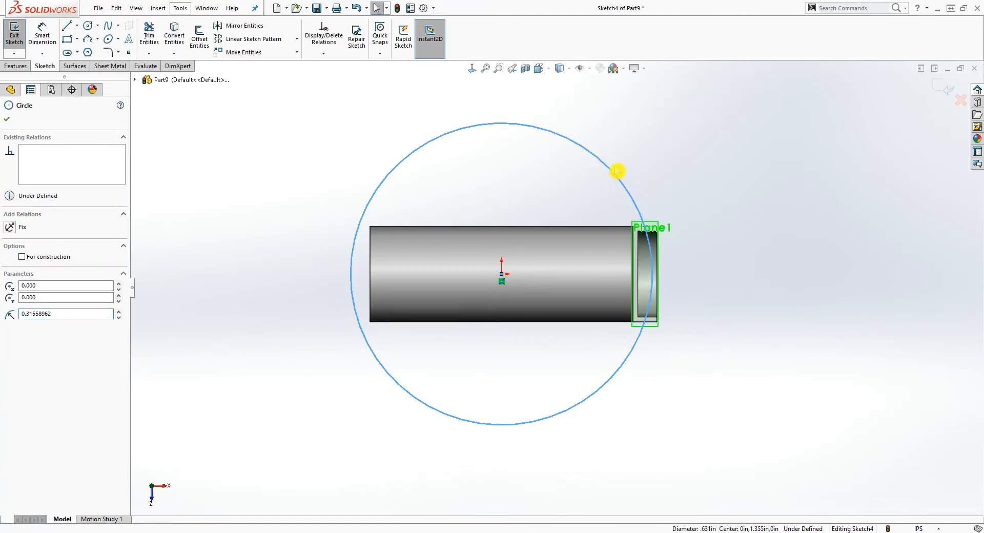
{"action": "left_click", "coordinate": [717, 333]}
Dimension the circle's diameter as 0.406 in
{"action": "right_click_drag", "start_coordinate": [717, 334], "coordinate": [716, 287]}
{"action": "left_click", "coordinate": [610, 168]}
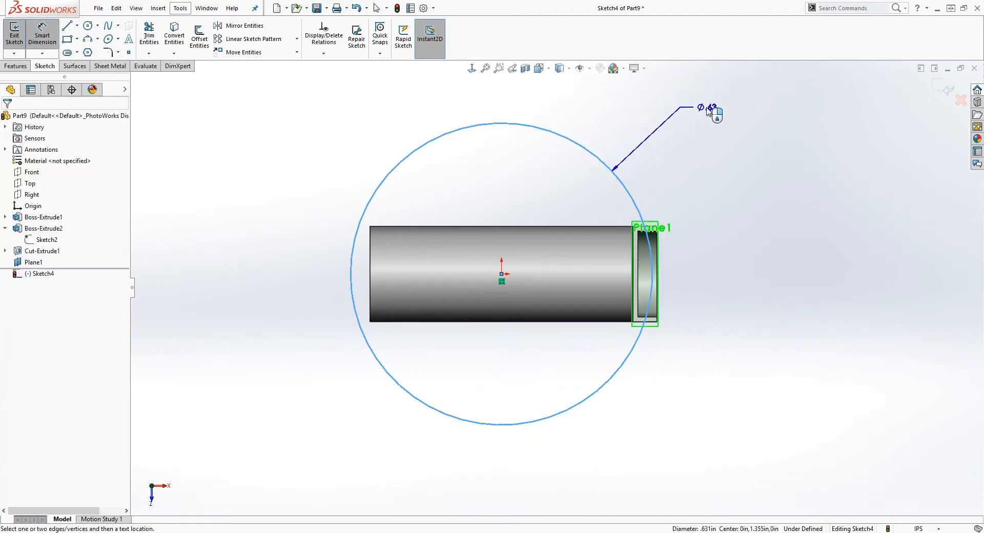
{"action": "left_click", "coordinate": [704, 112]}
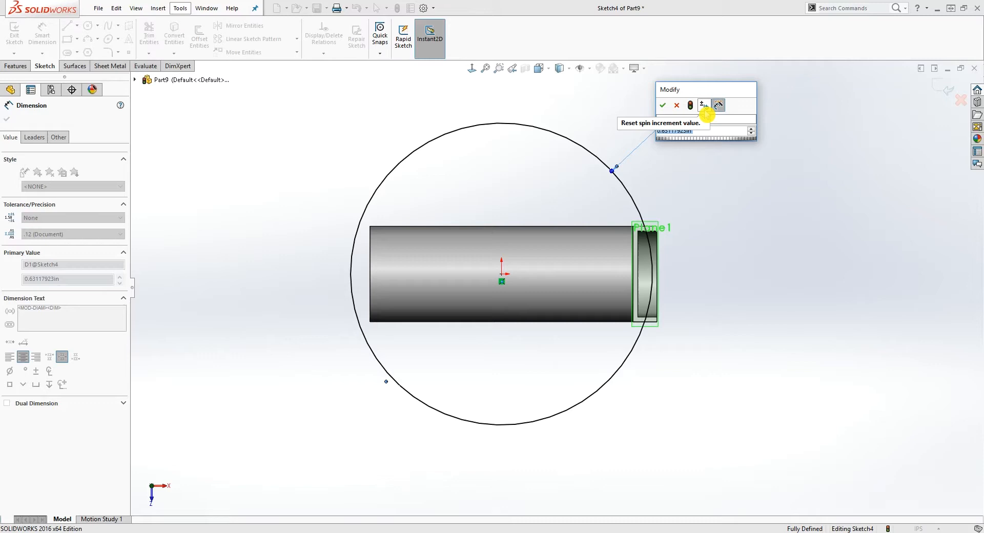
{"action": "type", "text": ".4"}
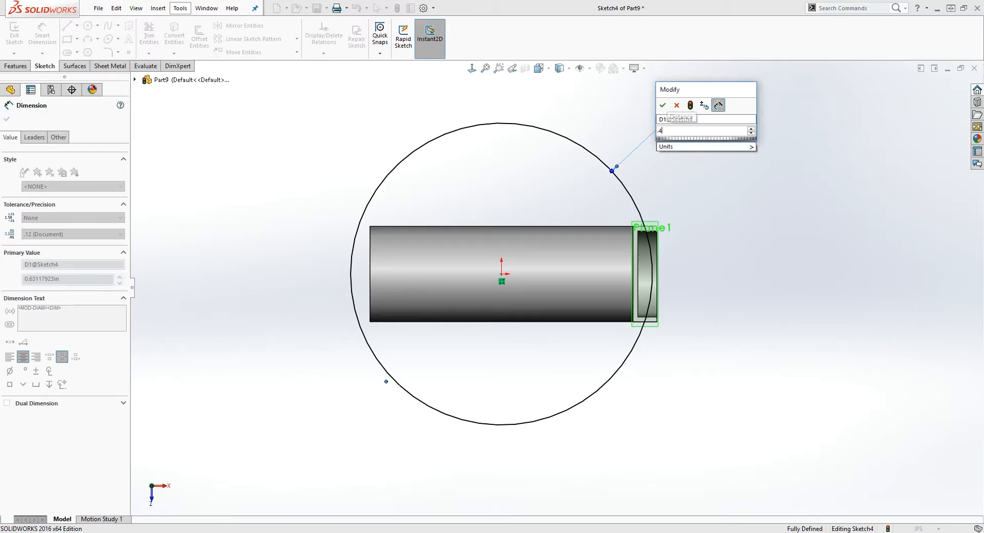
{"action": "type", "text": "05"}
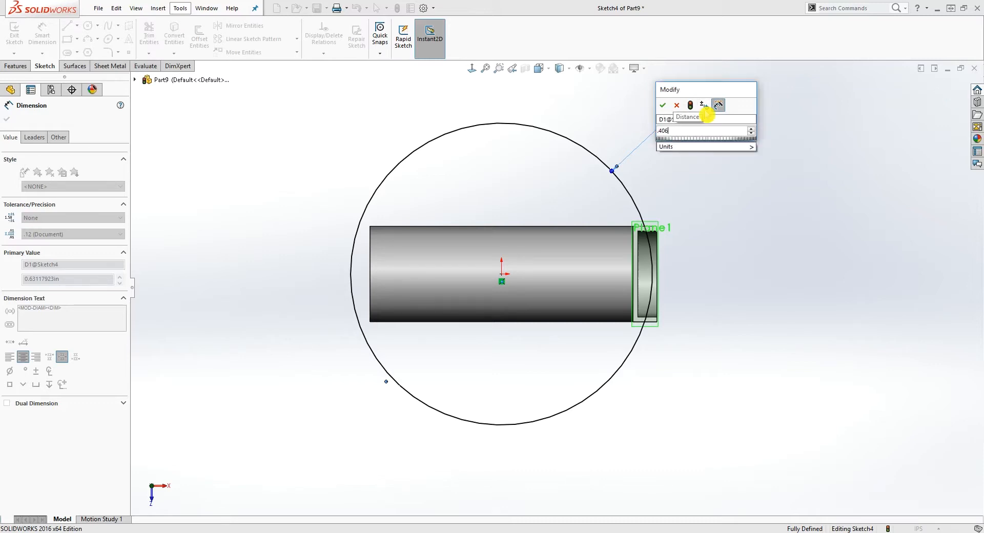
{"action": "key", "text": "Return"}
{"action": "key", "text": "Escape"}
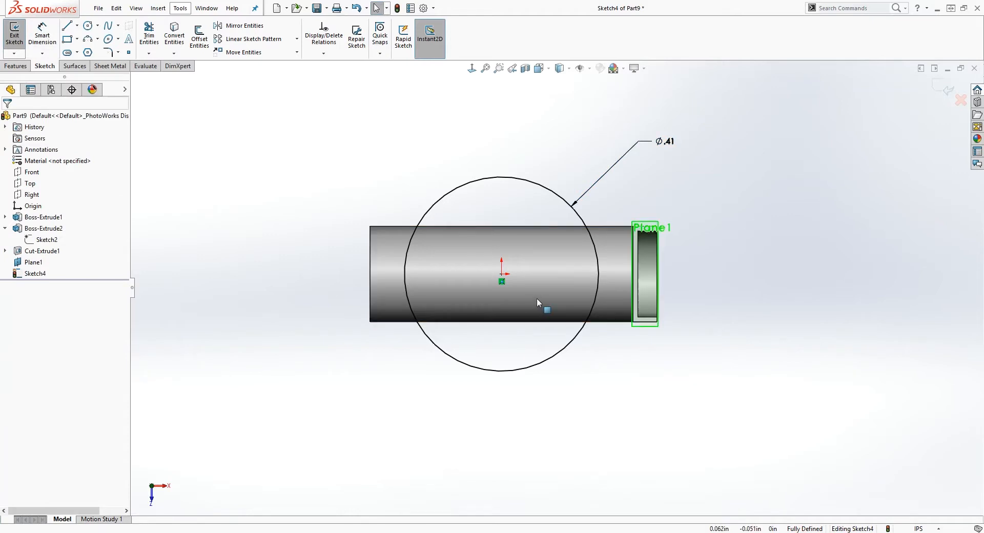
Draw a vertical line across the circle through its centre and convert it to construction geometry
{"action": "key", "text": "l"}
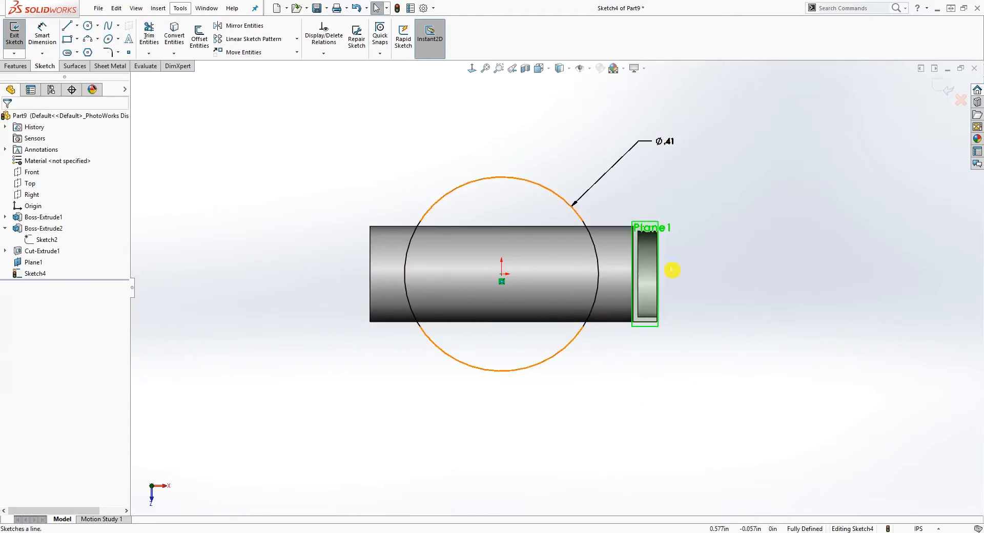
{"action": "scroll", "coordinate": [486, 203], "scroll_direction": "down", "scroll_amount": 1}
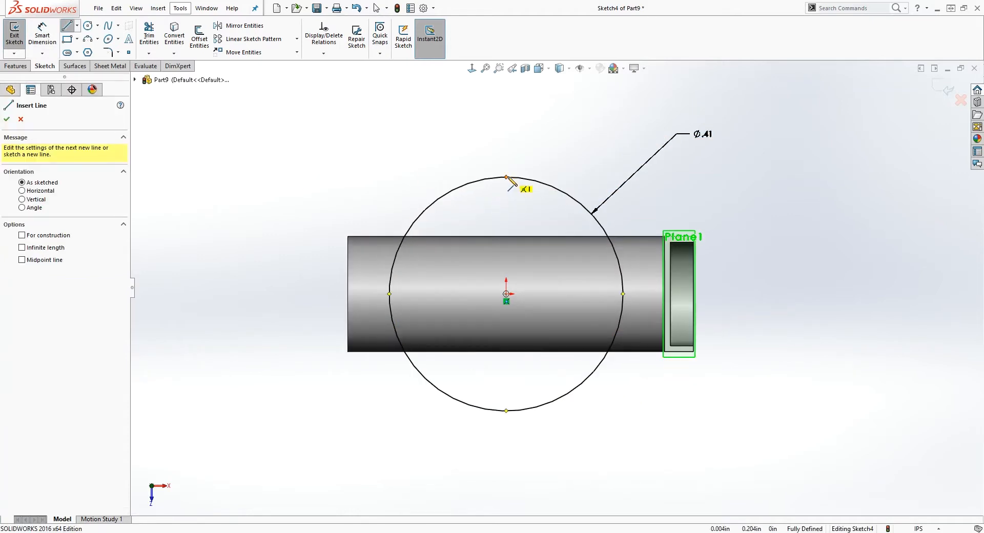
{"action": "left_click", "coordinate": [507, 177]}
{"action": "left_click", "coordinate": [506, 411]}
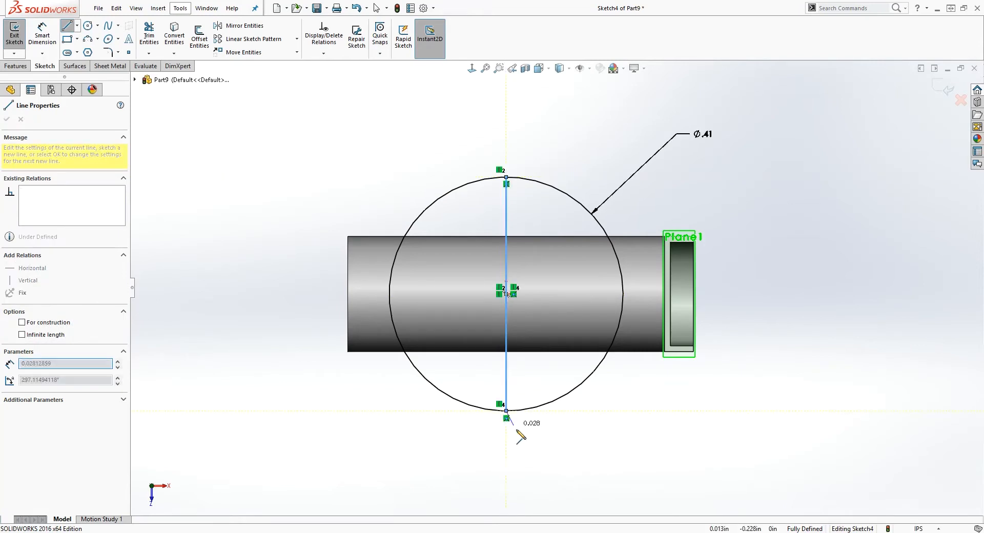
{"action": "key", "text": "Escape"}
{"action": "left_click", "coordinate": [493, 236]}
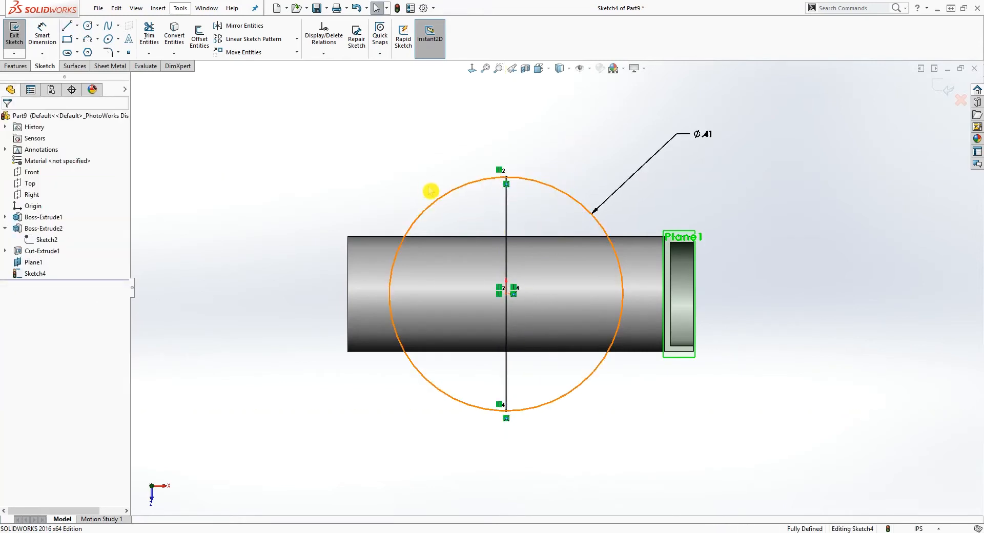
{"action": "left_click", "coordinate": [507, 216]}
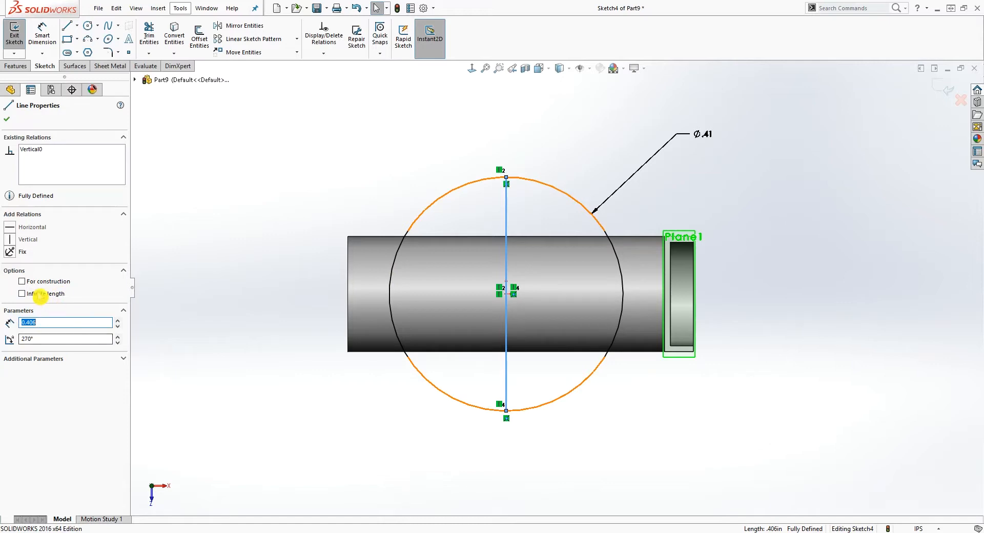
{"action": "left_click", "coordinate": [22, 281]}
{"action": "key", "text": "Escape"}
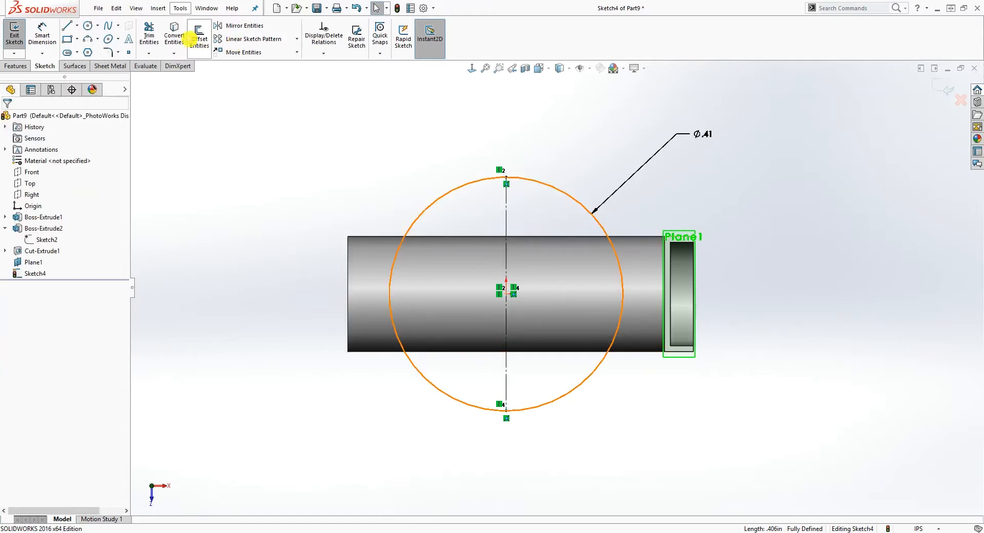
Sketch a small circle overlapping the large circle's upper edge, centred just outside it and left of the construction line
{"action": "left_click", "coordinate": [88, 26]}
{"action": "scroll", "coordinate": [493, 187], "scroll_direction": "down", "scroll_amount": 2}
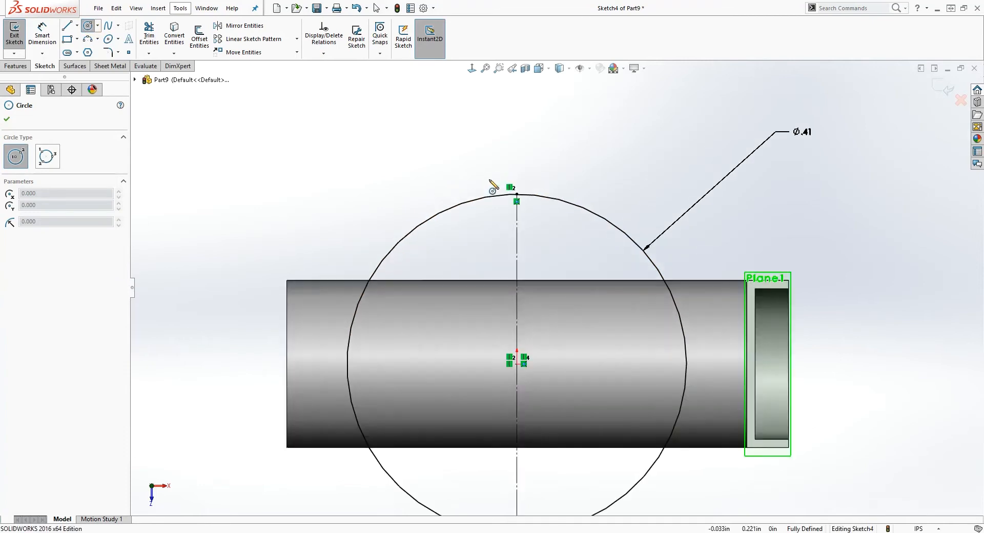
{"action": "left_click", "coordinate": [485, 173]}
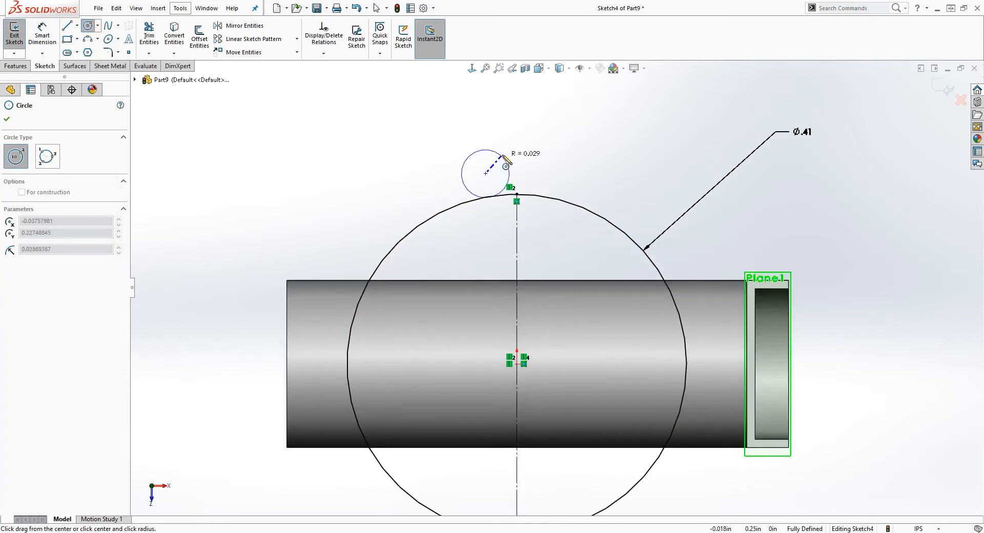
{"action": "left_click", "coordinate": [497, 196]}
{"action": "key", "text": "Escape"}
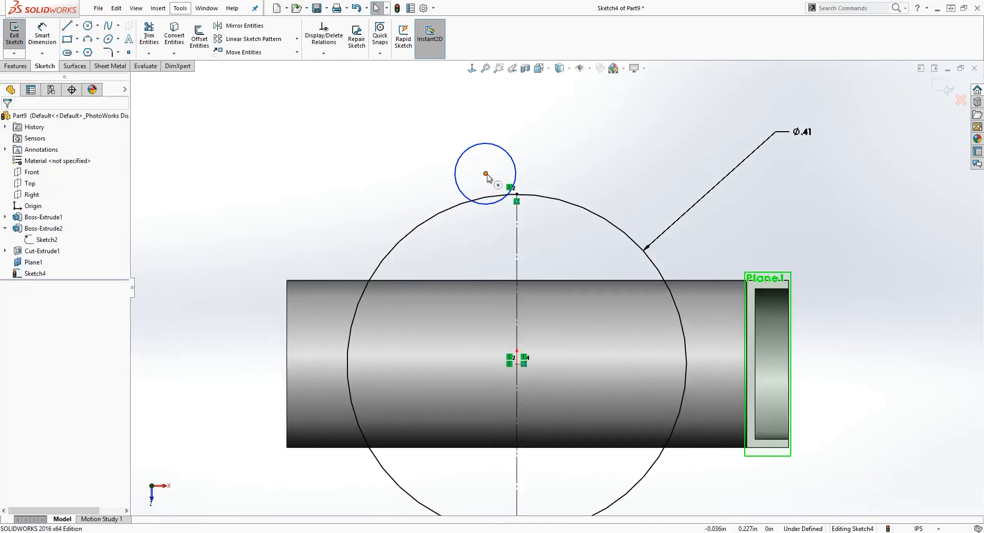
Move the small circle clear of the large circle and make the two circles tangent
{"action": "left_click_drag", "start_coordinate": [486, 174], "coordinate": [468, 156]}
{"action": "left_click", "coordinate": [488, 186]}
{"action": "left_click", "coordinate": [501, 197], "text": "ctrl"}
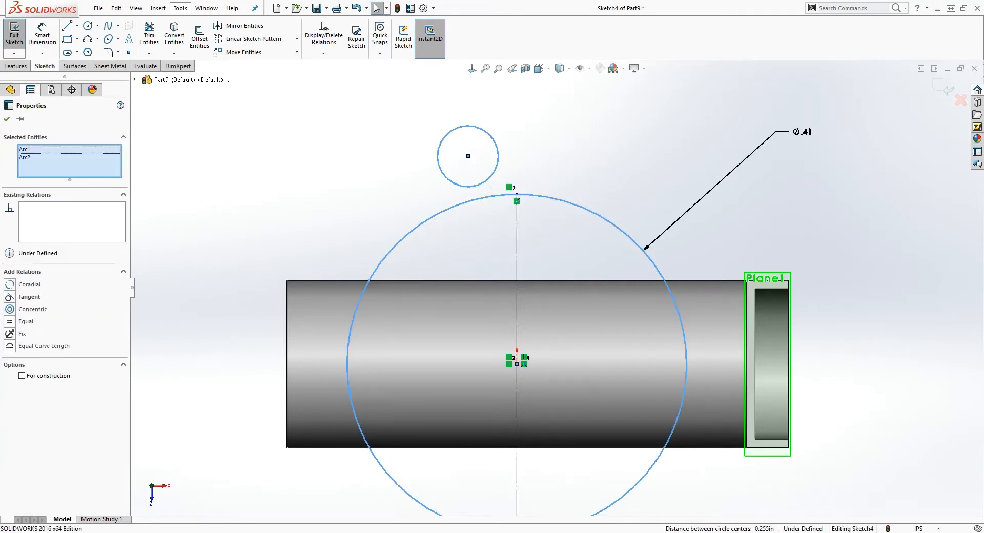
{"action": "left_click", "coordinate": [9, 297]}
{"action": "left_click", "coordinate": [219, 226]}
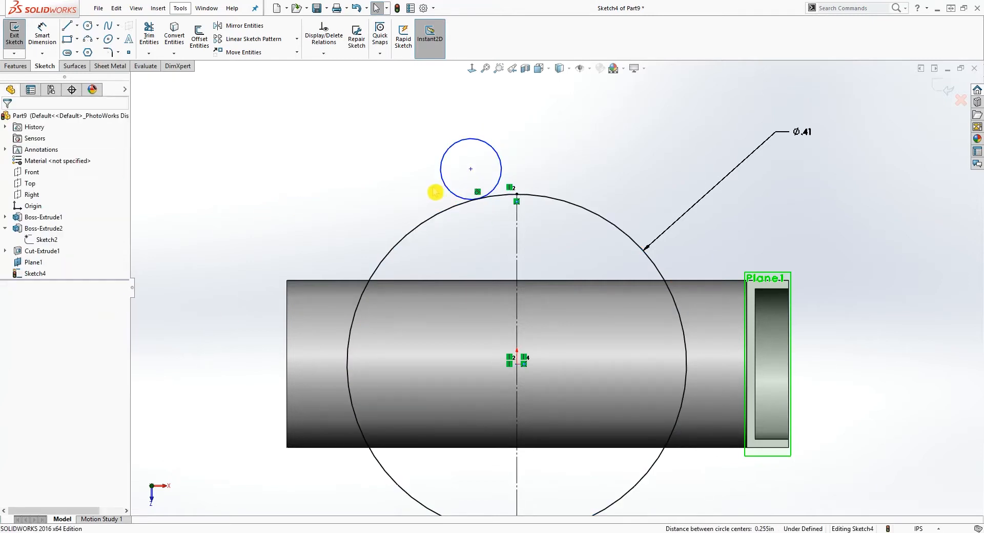
Enlarge the small tangent circle to about 0.27 in diameter
{"action": "left_click_drag", "start_coordinate": [438, 174], "coordinate": [380, 239]}
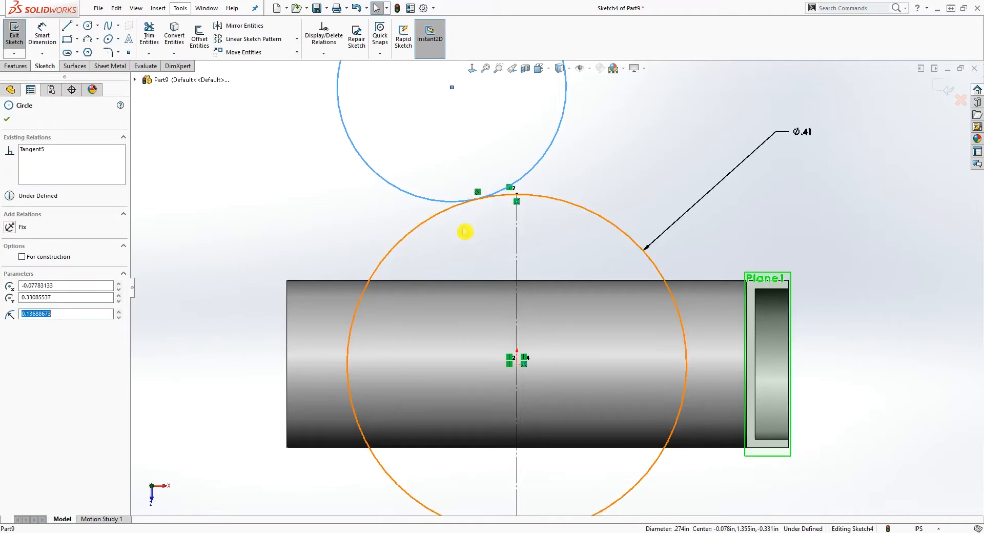
{"action": "left_click", "coordinate": [592, 186]}
{"action": "scroll", "coordinate": [616, 168], "scroll_direction": "up", "scroll_amount": 2}
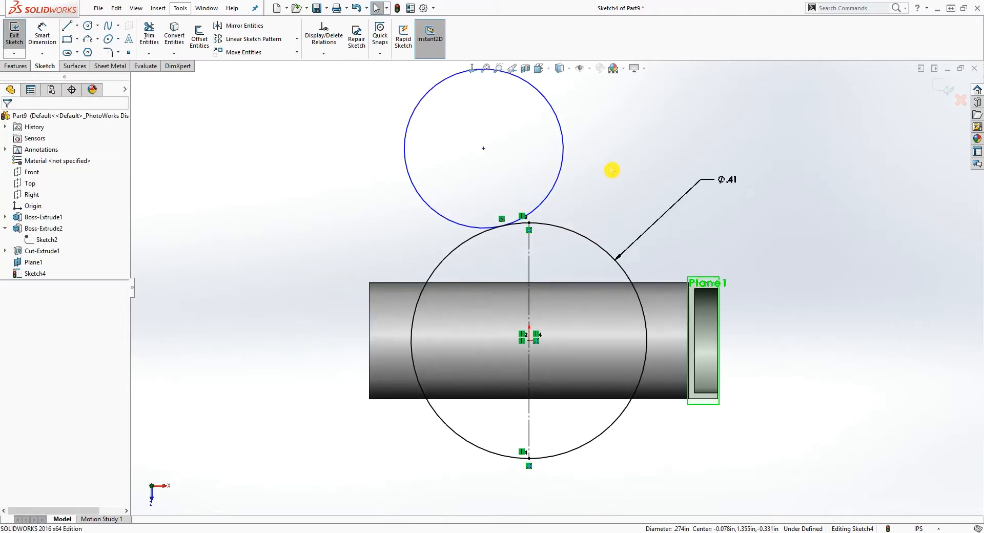
{"action": "right_click_drag", "start_coordinate": [619, 192], "coordinate": [592, 125]}
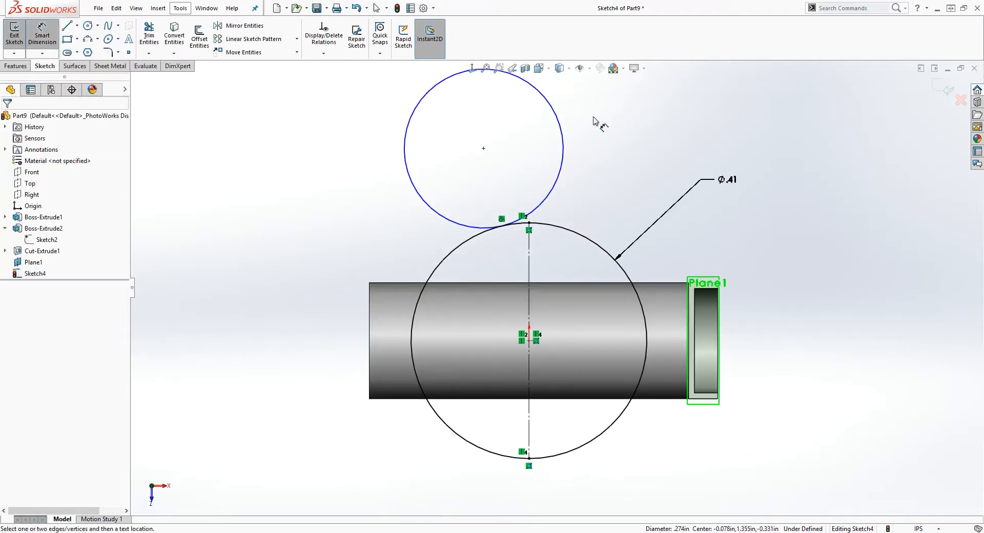
{"action": "left_click", "coordinate": [564, 182]}
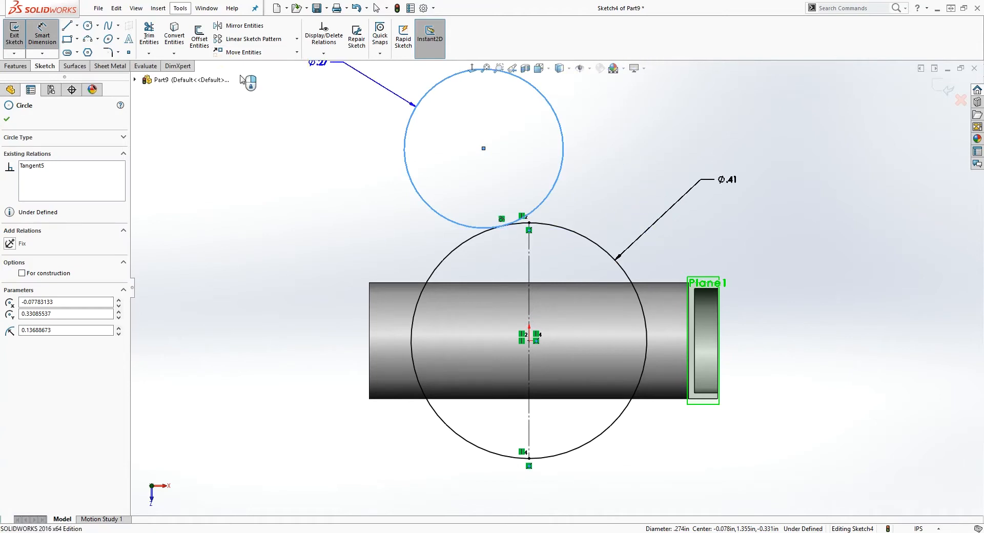
{"action": "key", "text": "Escape"}
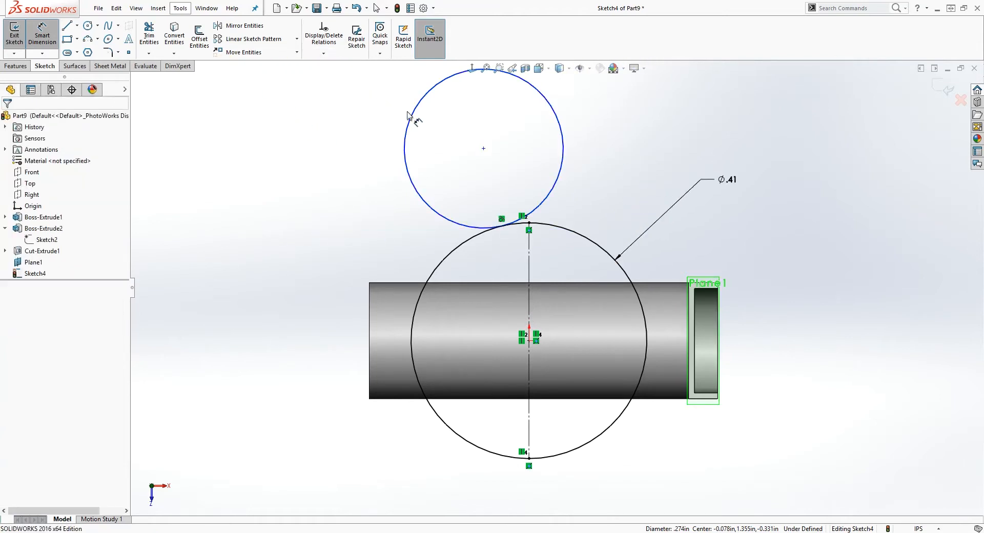
{"action": "scroll", "coordinate": [620, 355], "scroll_direction": "up", "scroll_amount": 3}
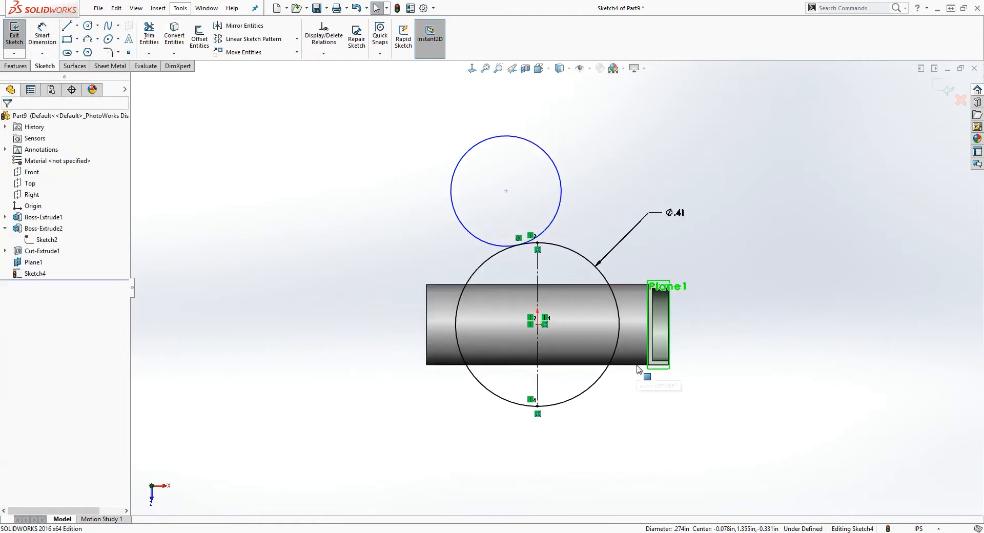
{"action": "scroll", "coordinate": [629, 363], "scroll_direction": "down", "scroll_amount": 2}
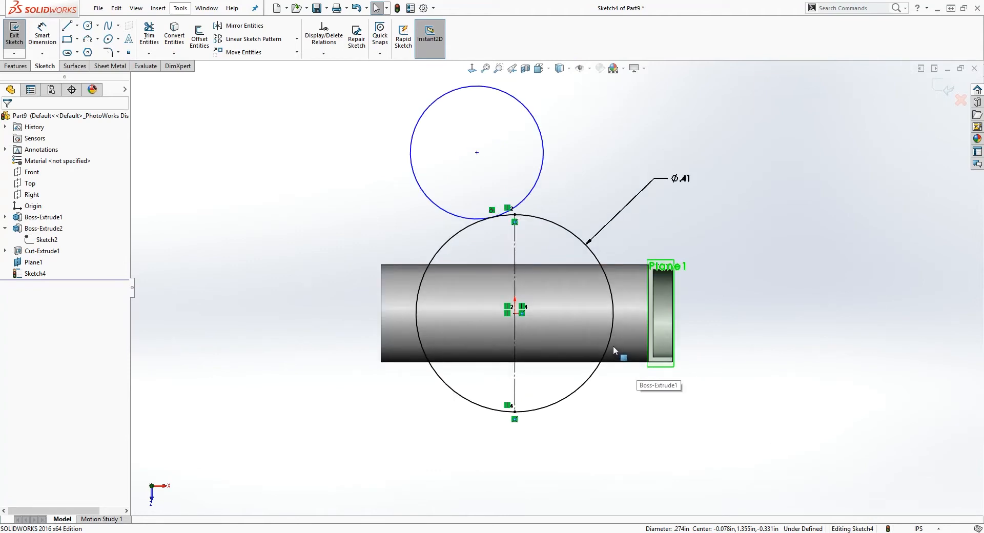
{"action": "left_click", "coordinate": [149, 34]}
{"action": "key", "text": "Escape"}
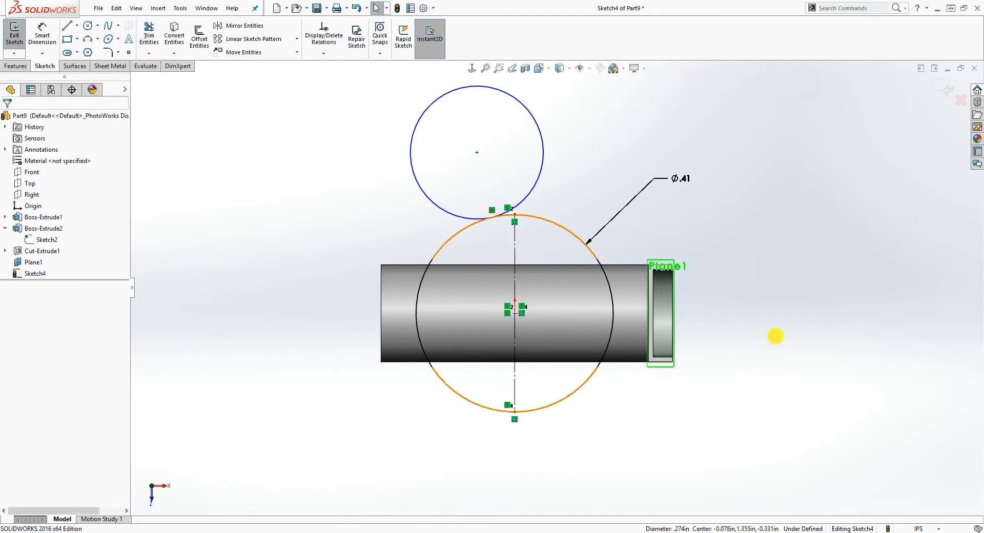
Draw a horizontal line across the large circle through its centre and convert it to construction geometry
{"action": "key", "text": "l"}
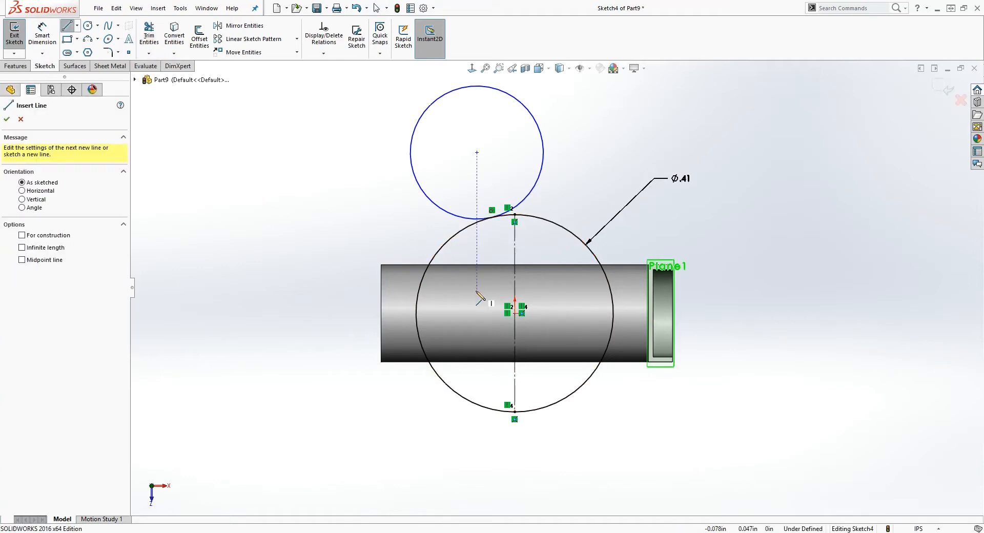
{"action": "left_click", "coordinate": [416, 313]}
{"action": "left_click", "coordinate": [613, 313]}
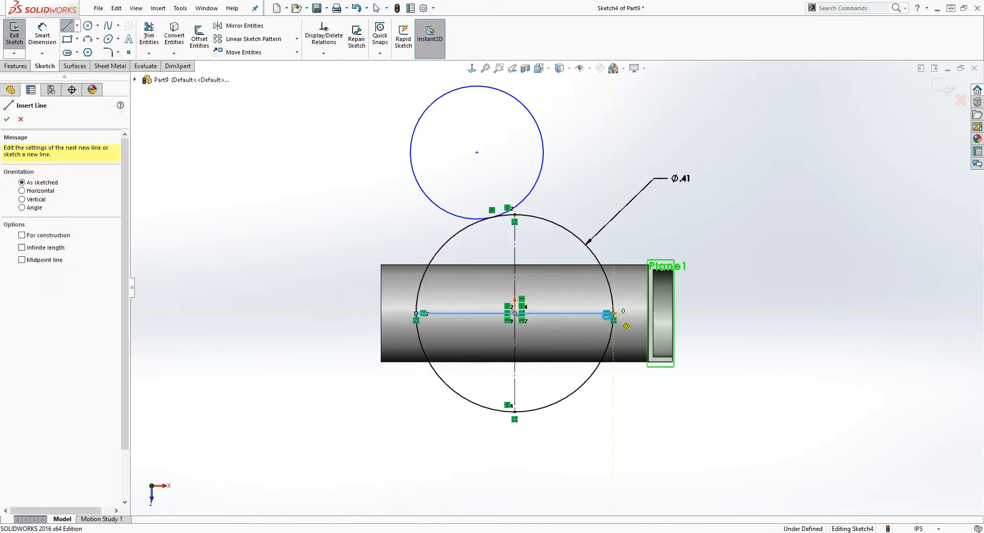
{"action": "key", "text": "Escape"}
{"action": "left_click", "coordinate": [475, 313]}
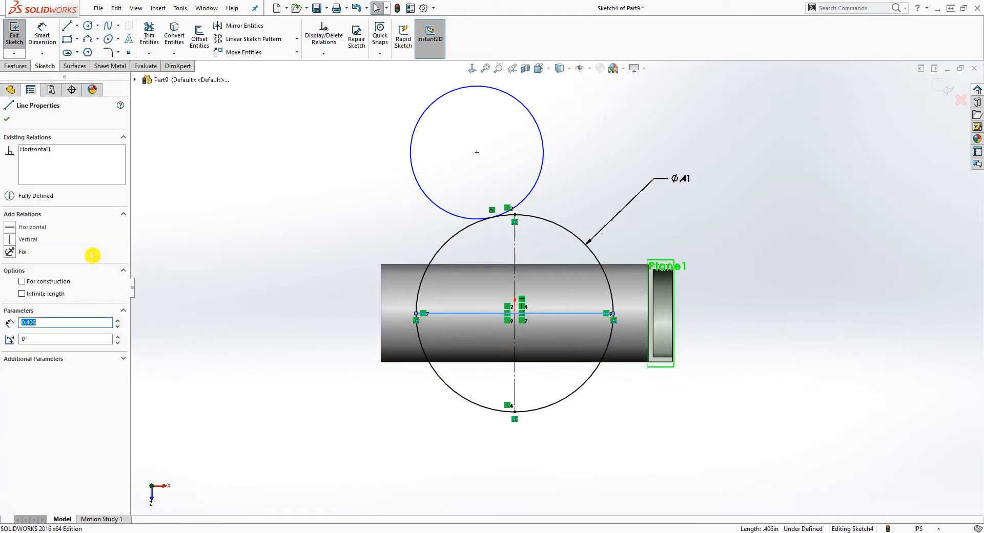
{"action": "left_click", "coordinate": [22, 282]}
{"action": "left_click", "coordinate": [235, 259]}
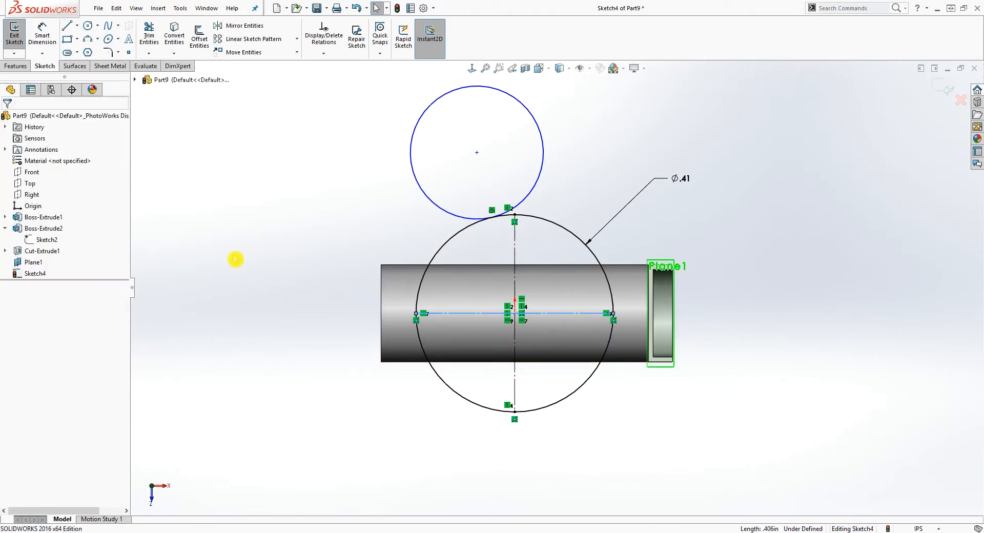
Trim the large circle's upper-left portion between the tangent point and the horizontal construction line's left end
{"action": "left_click", "coordinate": [149, 34]}
{"action": "left_click", "coordinate": [468, 226]}
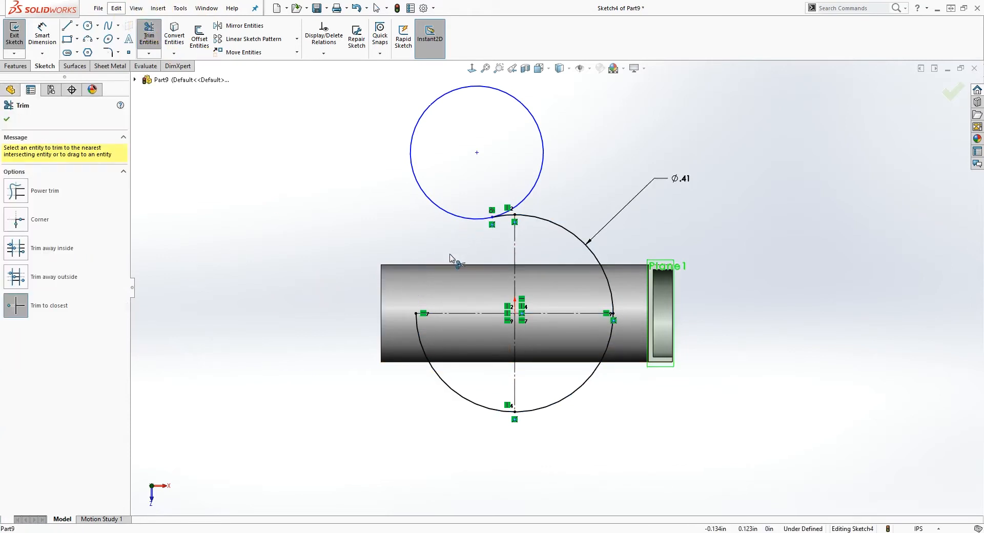
{"action": "key", "text": "Escape"}
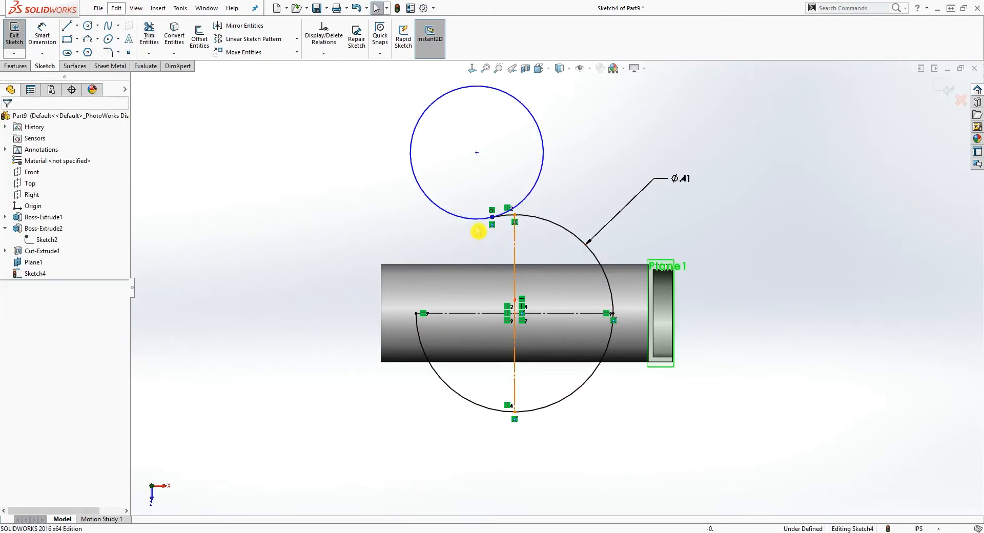
Sketch a vertical line about 0.38 in long downward from the small circle's lower edge, left of its centre
{"action": "key", "text": "l"}
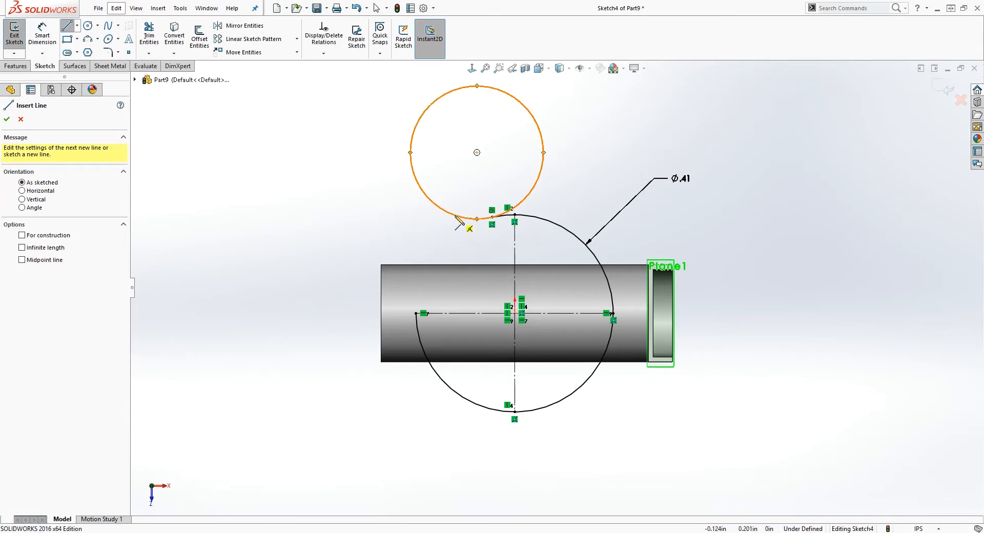
{"action": "left_click", "coordinate": [457, 216]}
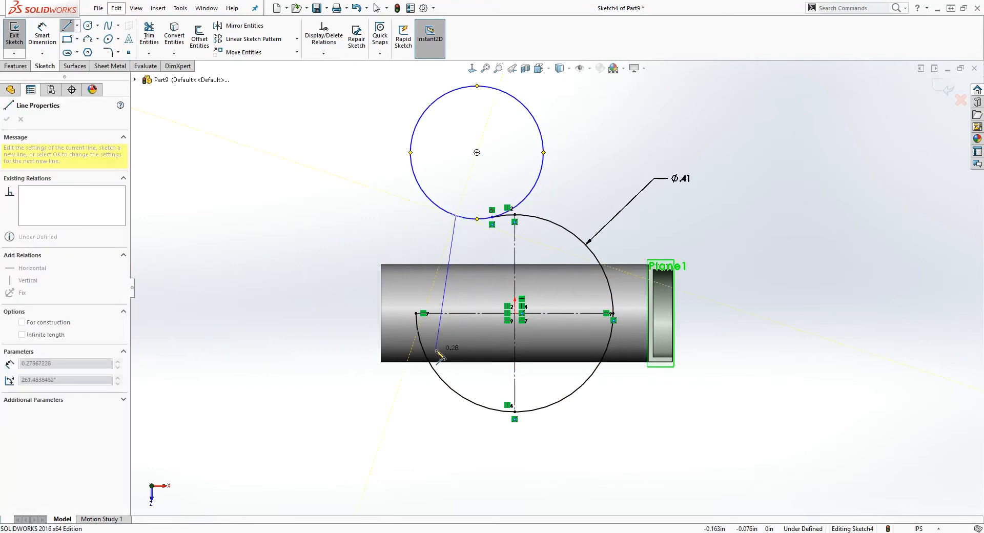
{"action": "left_click", "coordinate": [456, 401]}
{"action": "key", "text": "Escape"}
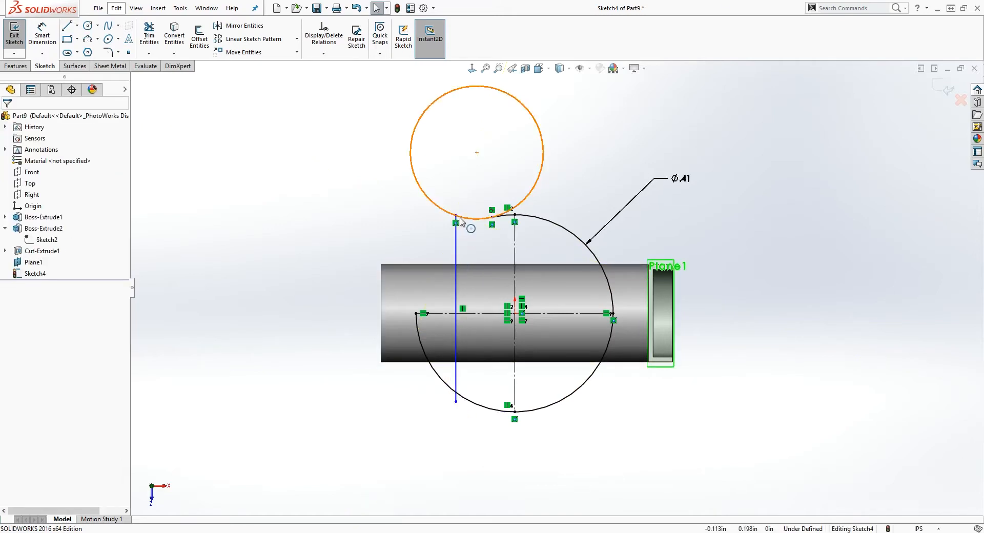
Trim the small circle to the short lower arc between the vertical line and the tangent point, and delete that line
{"action": "left_click", "coordinate": [148, 35]}
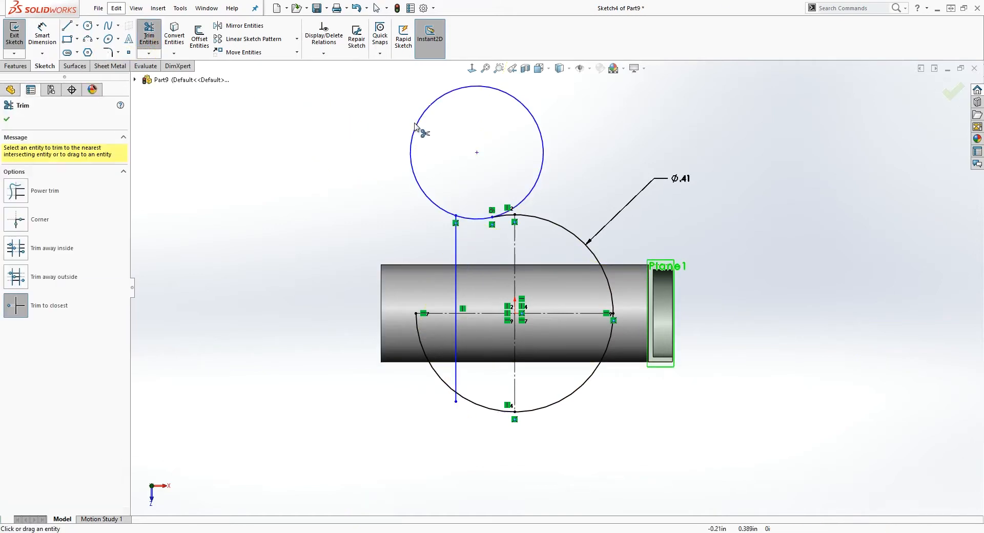
{"action": "left_click", "coordinate": [515, 111]}
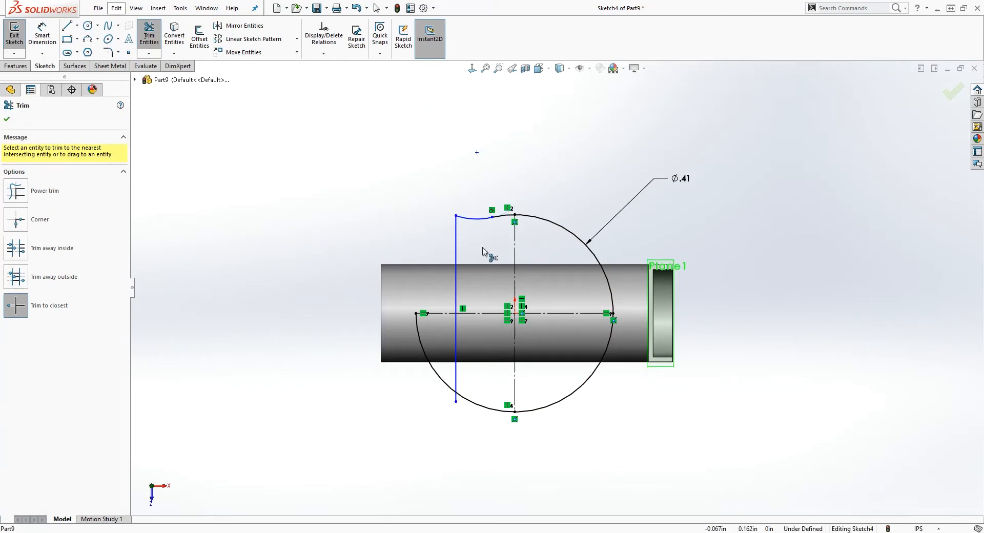
{"action": "scroll", "coordinate": [487, 255], "scroll_direction": "down", "scroll_amount": 2}
{"action": "scroll", "coordinate": [549, 305], "scroll_direction": "up", "scroll_amount": 2}
{"action": "scroll", "coordinate": [522, 256], "scroll_direction": "down", "scroll_amount": 1}
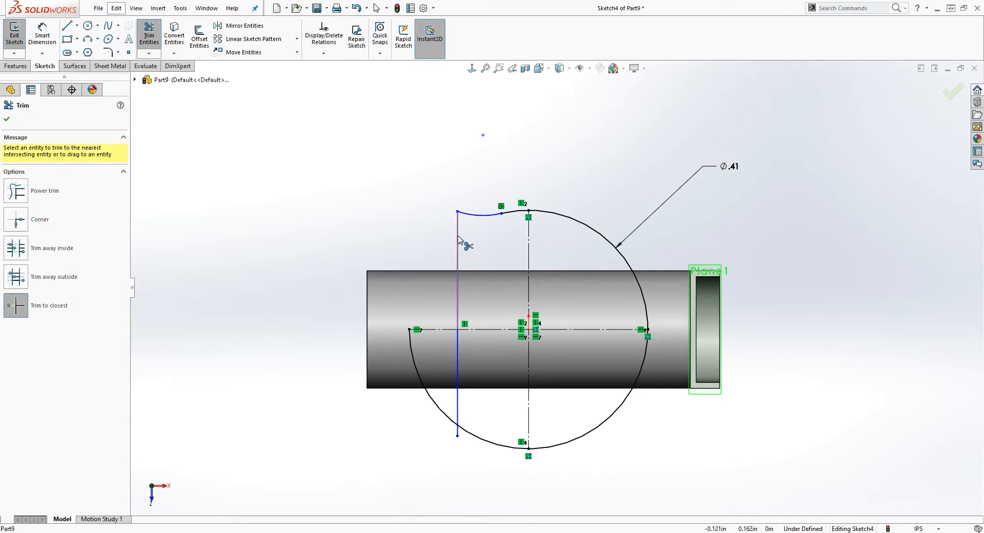
{"action": "key", "text": "Escape"}
{"action": "left_click", "coordinate": [460, 263]}
{"action": "key", "text": "Delete"}
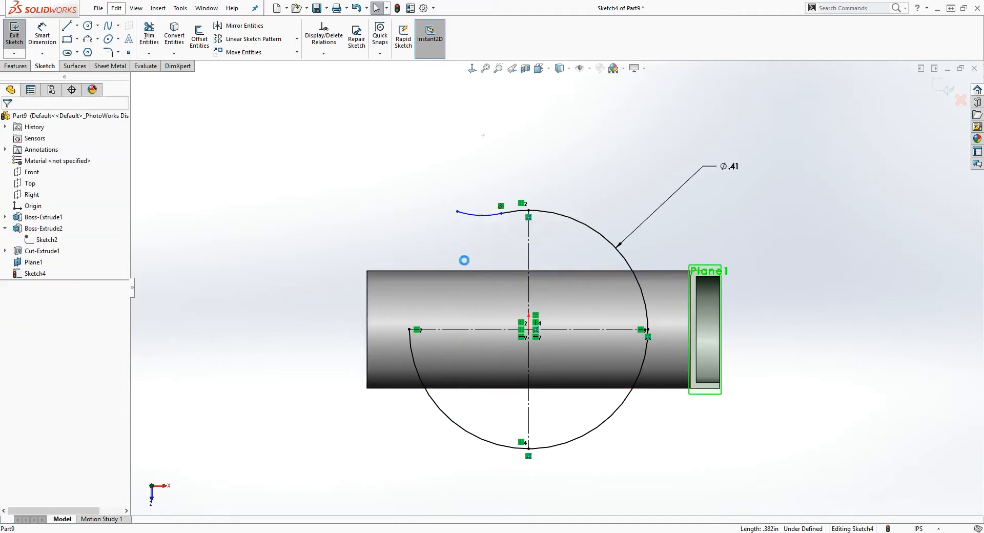
Dimension the radius of the short tangent arc, accepting its current value
{"action": "right_click_drag", "start_coordinate": [654, 425], "coordinate": [599, 238]}
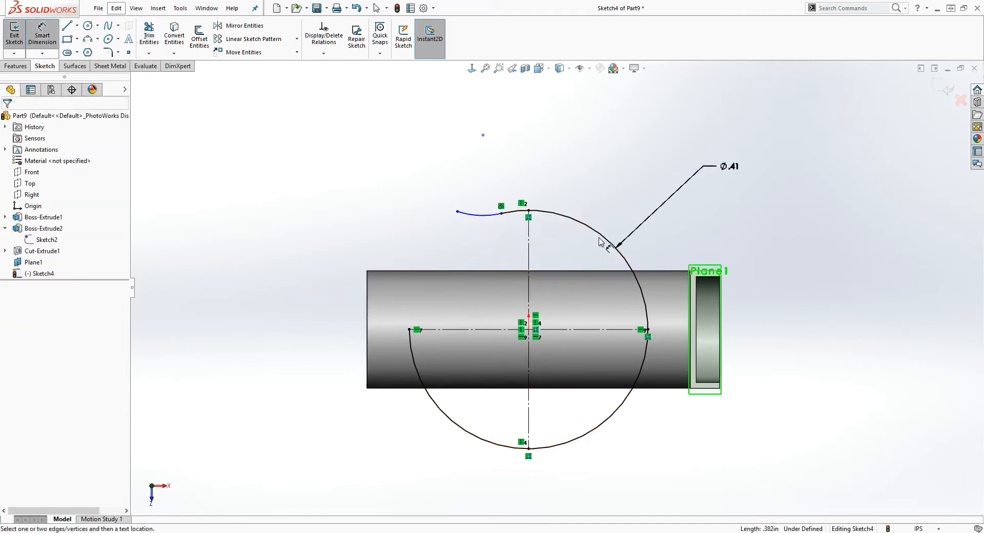
{"action": "left_click", "coordinate": [479, 215]}
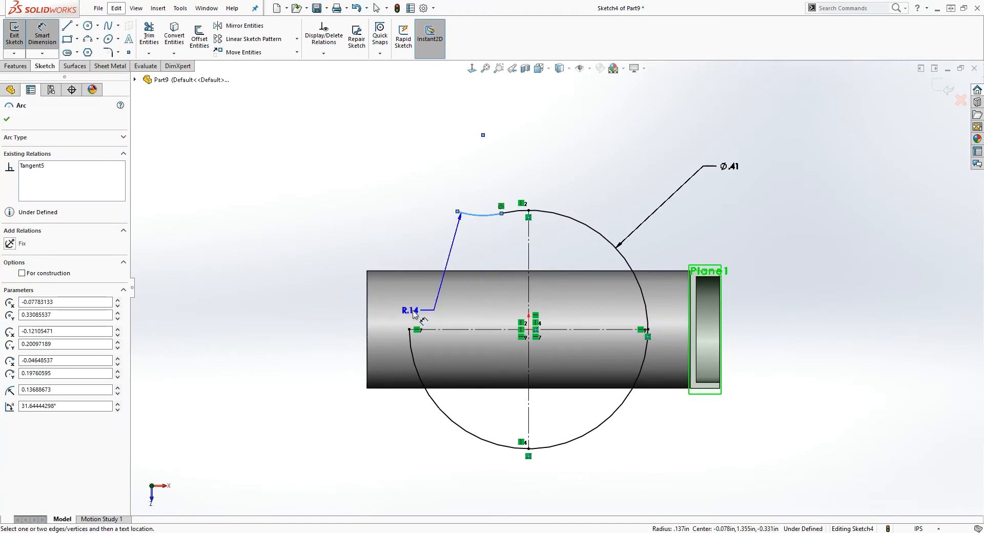
{"action": "left_click", "coordinate": [445, 310]}
{"action": "left_click", "coordinate": [399, 304]}
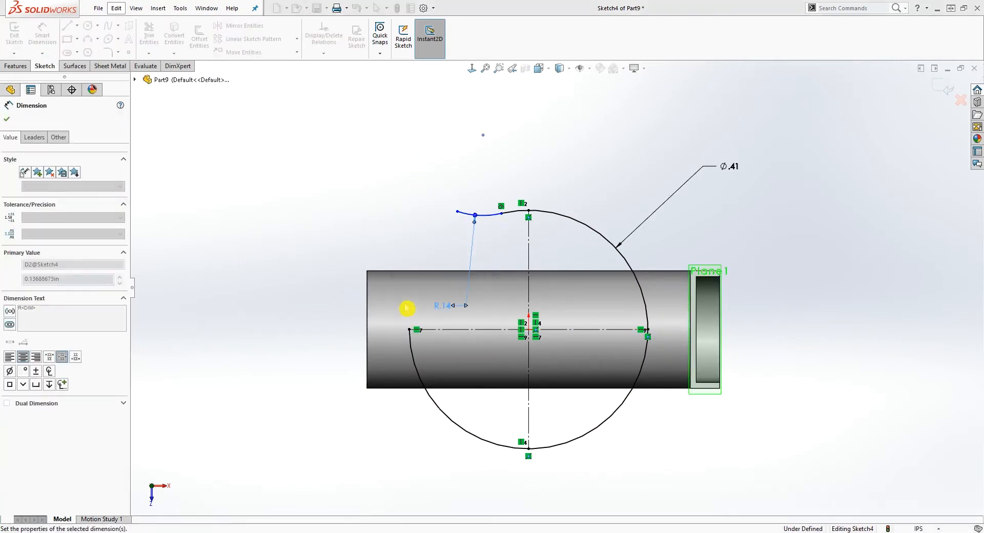
Dimension the horizontal distance from the short arc's free end to the vertical construction line's upper end, accepting the current value
{"action": "scroll", "coordinate": [516, 235], "scroll_direction": "down", "scroll_amount": 4}
{"action": "right_click_drag", "start_coordinate": [594, 282], "coordinate": [581, 187]}
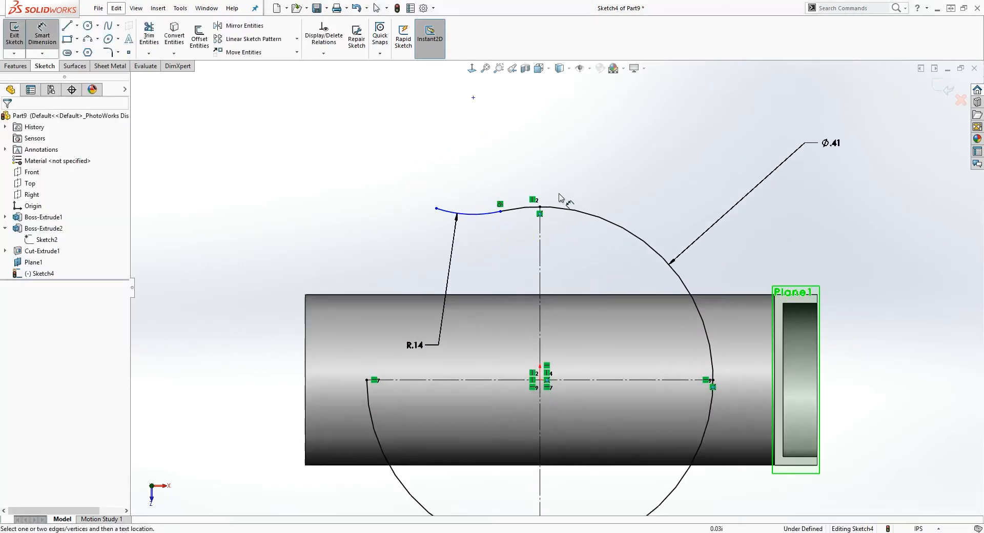
{"action": "left_click", "coordinate": [540, 207]}
{"action": "left_click", "coordinate": [436, 208]}
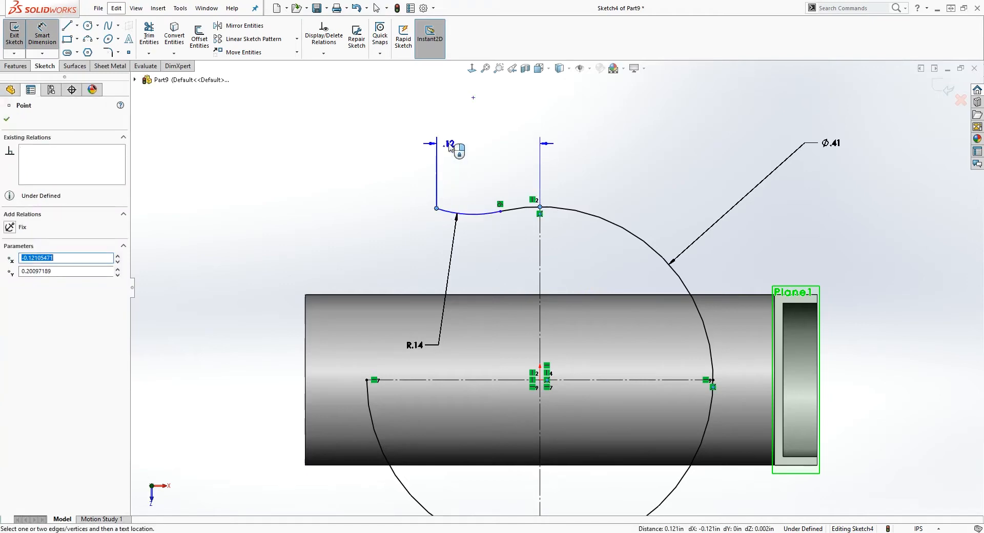
{"action": "left_click", "coordinate": [442, 134]}
{"action": "left_click", "coordinate": [416, 130]}
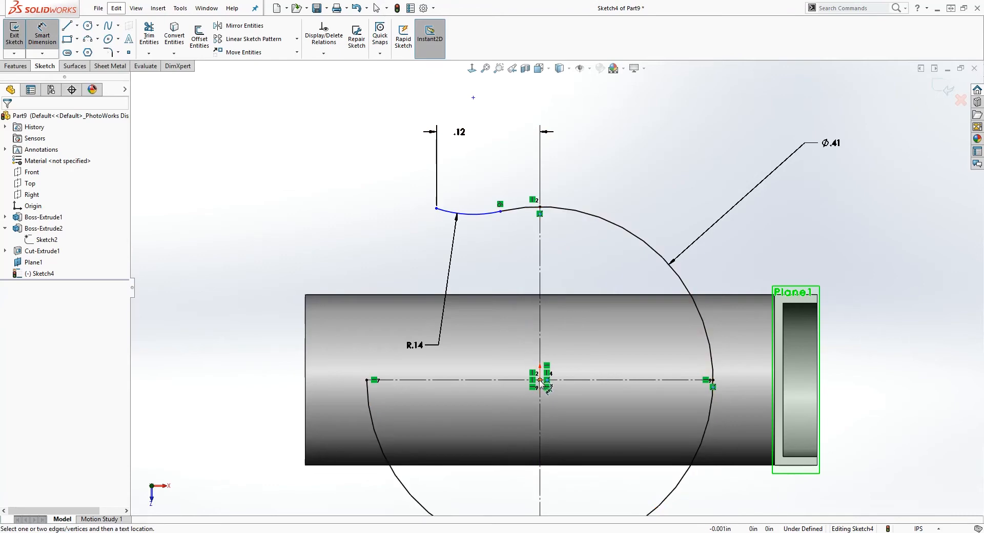
Dimension the vertical distance from the origin to the short arc's free end and place the value between its extension lines
{"action": "left_click", "coordinate": [434, 207]}
{"action": "left_click", "coordinate": [437, 208]}
{"action": "left_click", "coordinate": [332, 219]}
{"action": "left_click", "coordinate": [284, 212]}
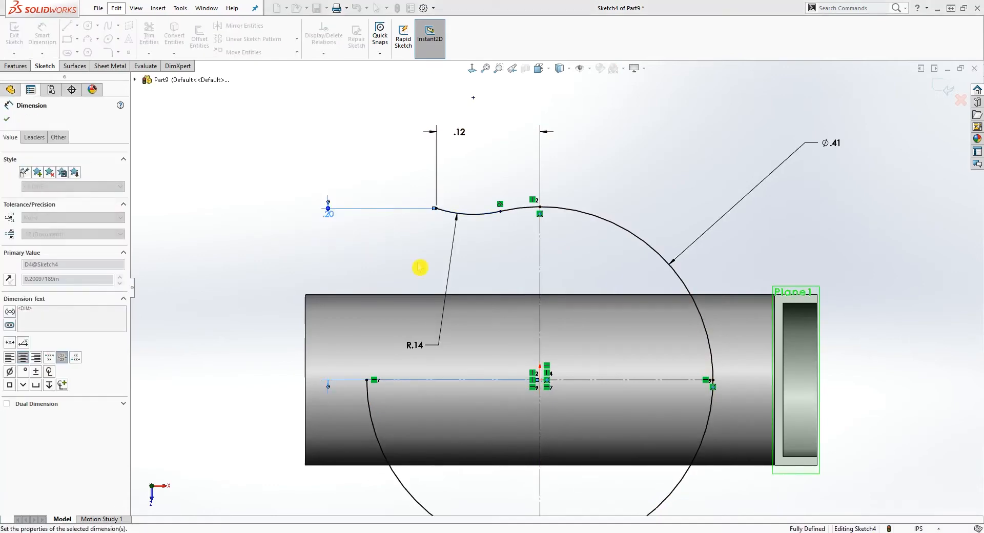
{"action": "left_click_drag", "start_coordinate": [332, 219], "coordinate": [340, 268]}
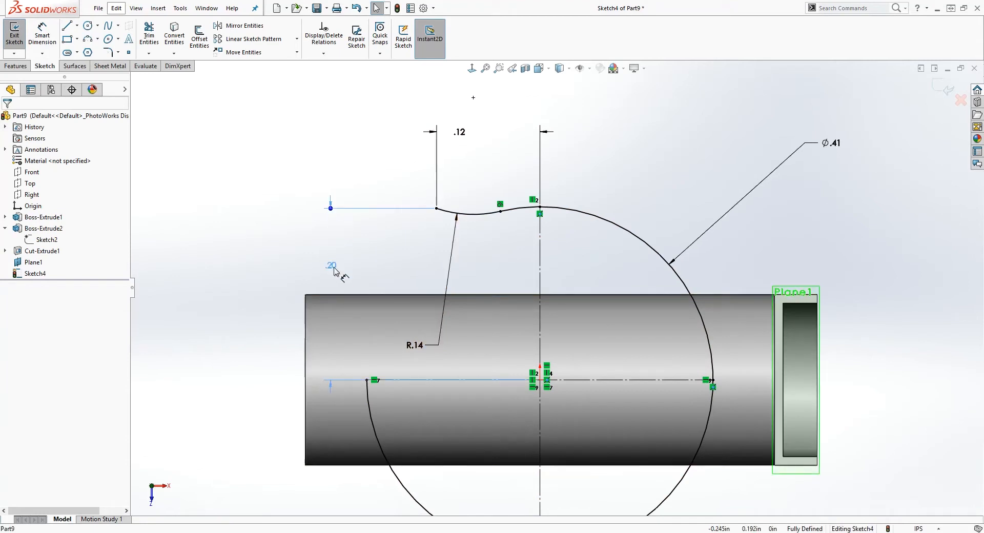
Mirror the short tangent arc about the horizontal construction line, keeping the original
{"action": "key", "text": "f"}
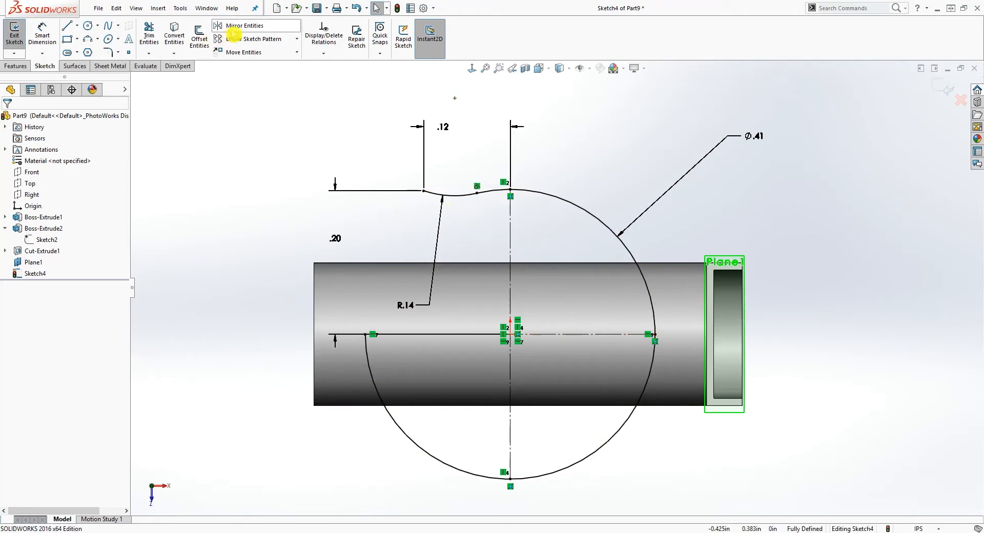
{"action": "left_click", "coordinate": [233, 28]}
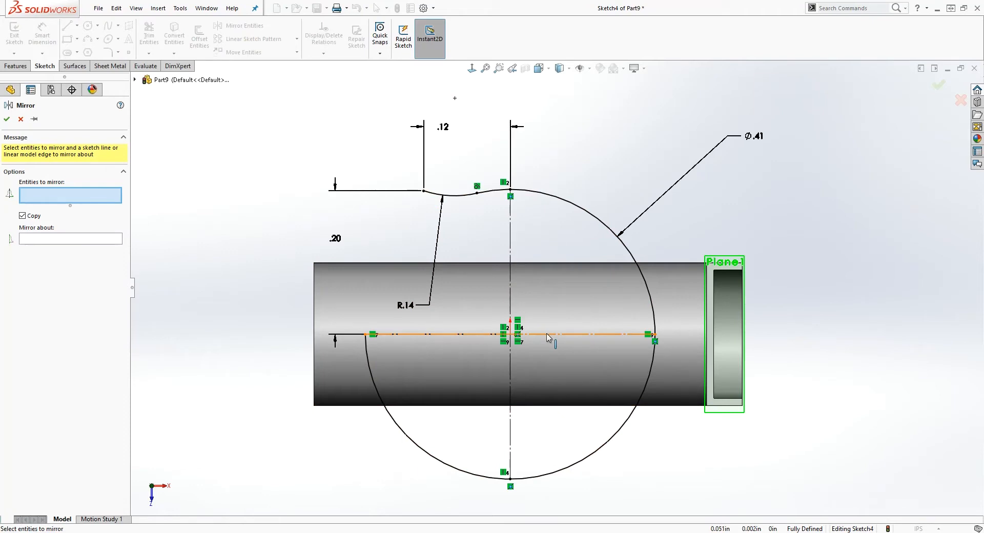
{"action": "left_click", "coordinate": [453, 199]}
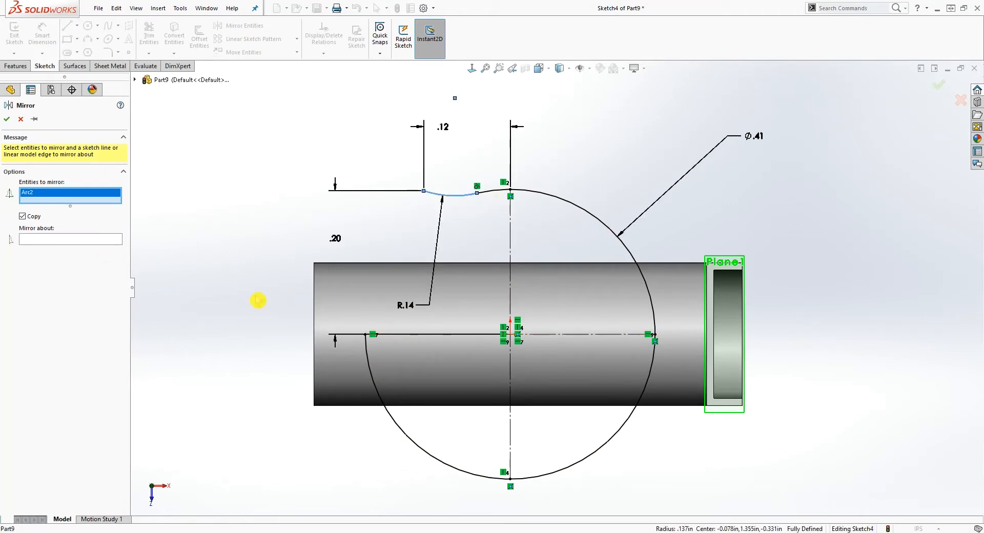
{"action": "left_click", "coordinate": [33, 237]}
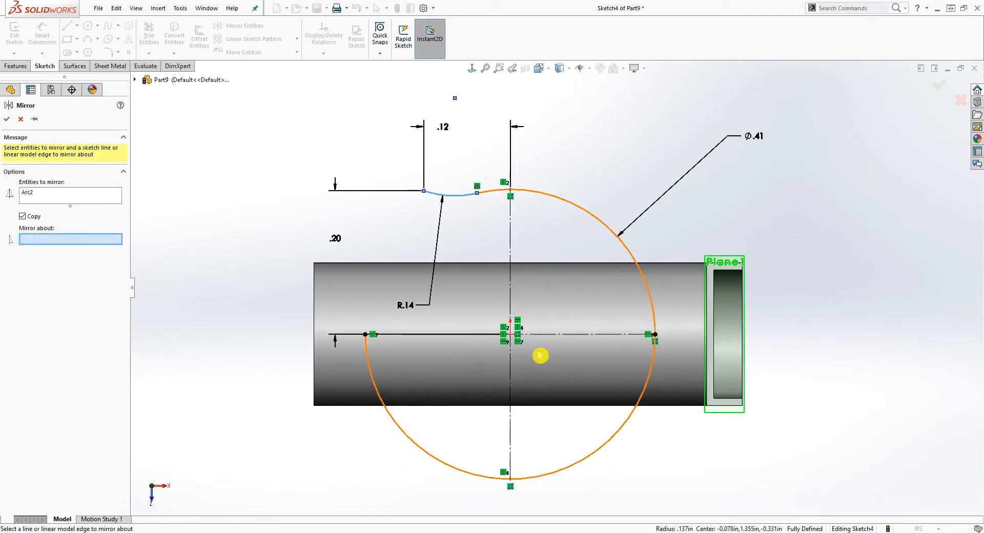
{"action": "left_click", "coordinate": [567, 338]}
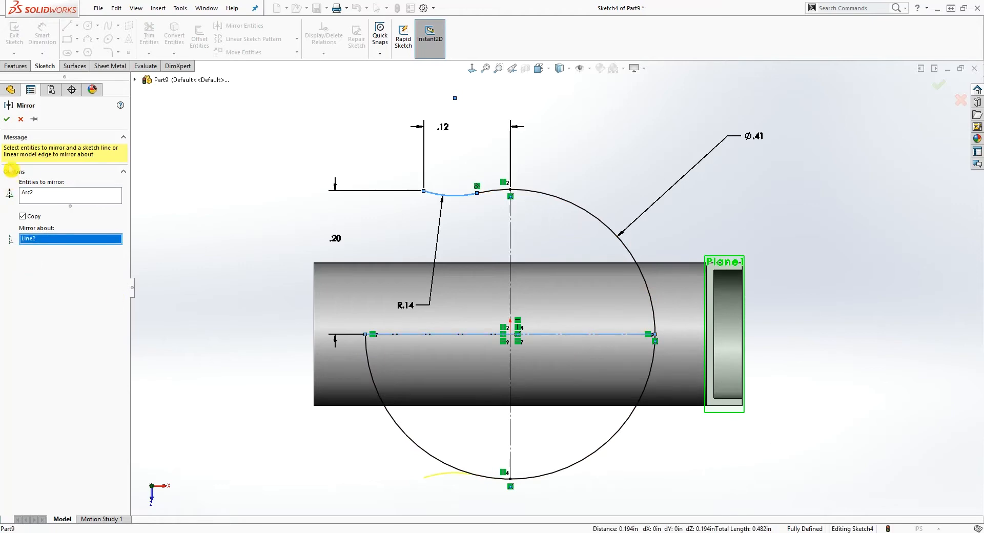
{"action": "left_click", "coordinate": [7, 119]}
{"action": "key", "text": "f"}
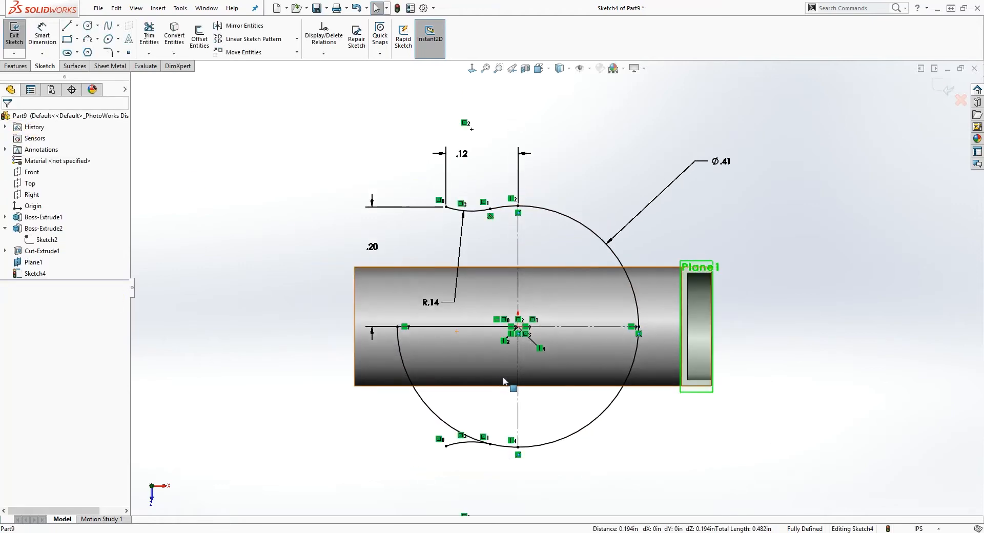
Trim away the large circle's lower-left portion up to the mirrored short arc
{"action": "left_click", "coordinate": [148, 36]}
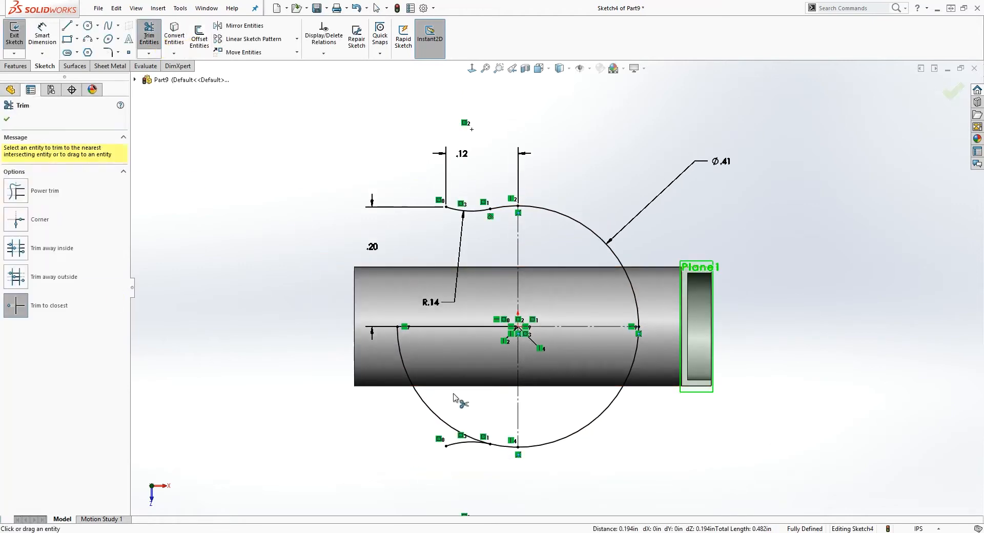
{"action": "left_click", "coordinate": [418, 399]}
{"action": "scroll", "coordinate": [683, 401], "scroll_direction": "down", "scroll_amount": 2}
{"action": "scroll", "coordinate": [615, 307], "scroll_direction": "up", "scroll_amount": 1}
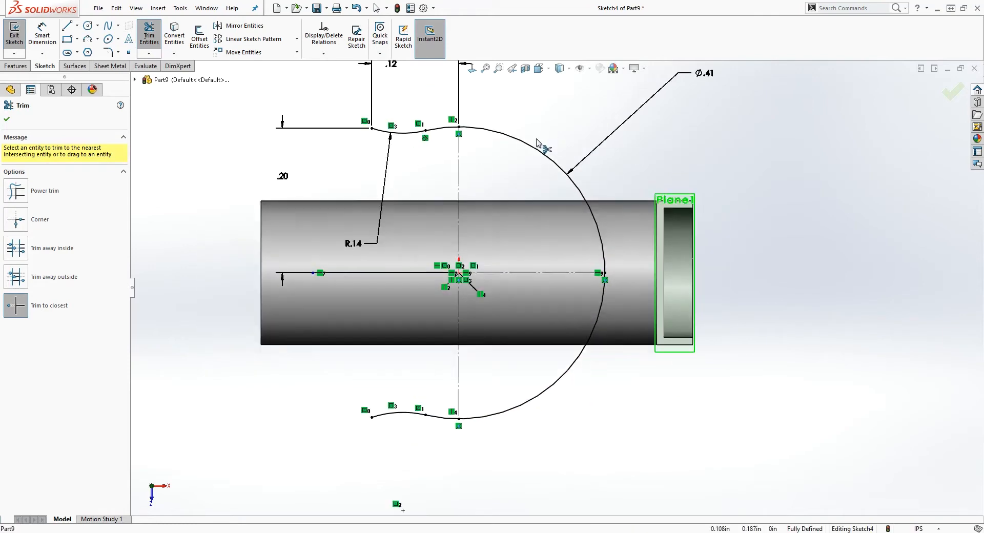
{"action": "scroll", "coordinate": [510, 153], "scroll_direction": "down", "scroll_amount": 1}
{"action": "scroll", "coordinate": [559, 287], "scroll_direction": "up", "scroll_amount": 1}
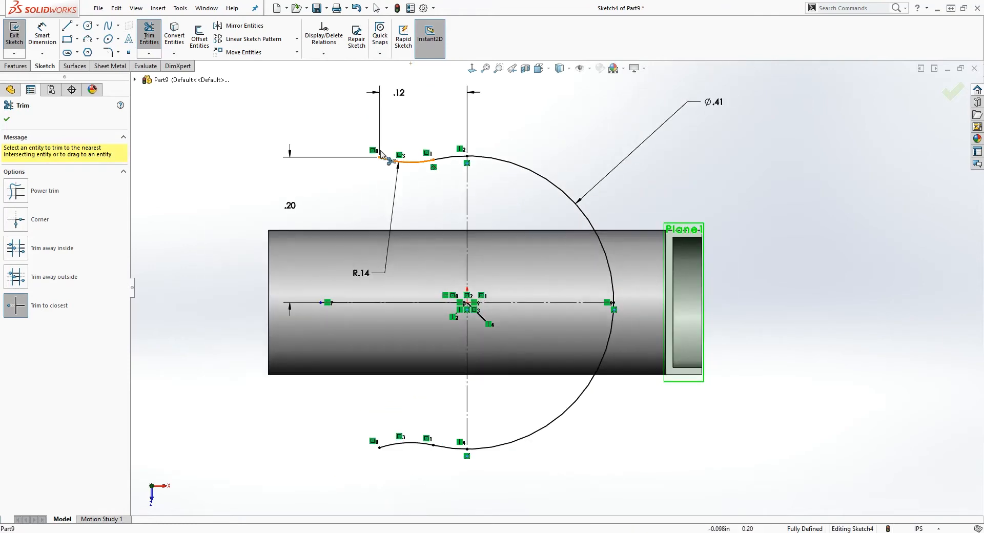
Offset the large arc and both short tangent arcs outward by 0.010 in, with dimensions added
{"action": "left_click", "coordinate": [200, 36]}
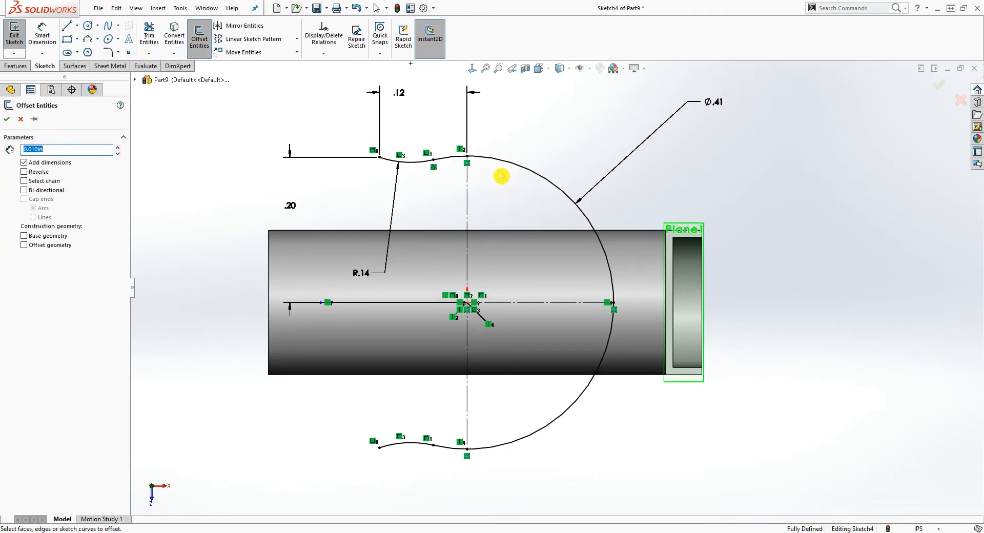
{"action": "left_click", "coordinate": [513, 171]}
{"action": "left_click", "coordinate": [447, 164]}
{"action": "left_click", "coordinate": [414, 163]}
{"action": "left_click", "coordinate": [403, 447]}
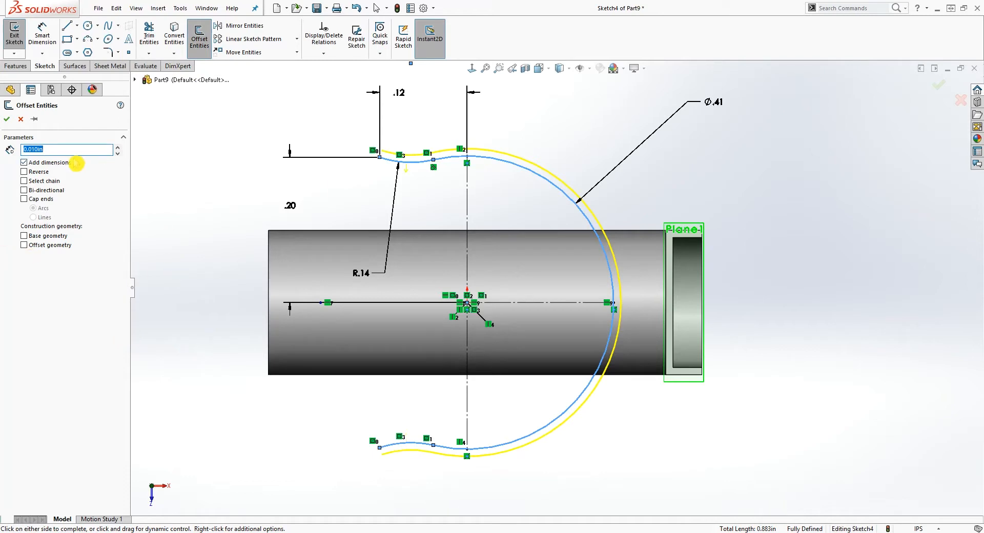
{"action": "left_click", "coordinate": [8, 122]}
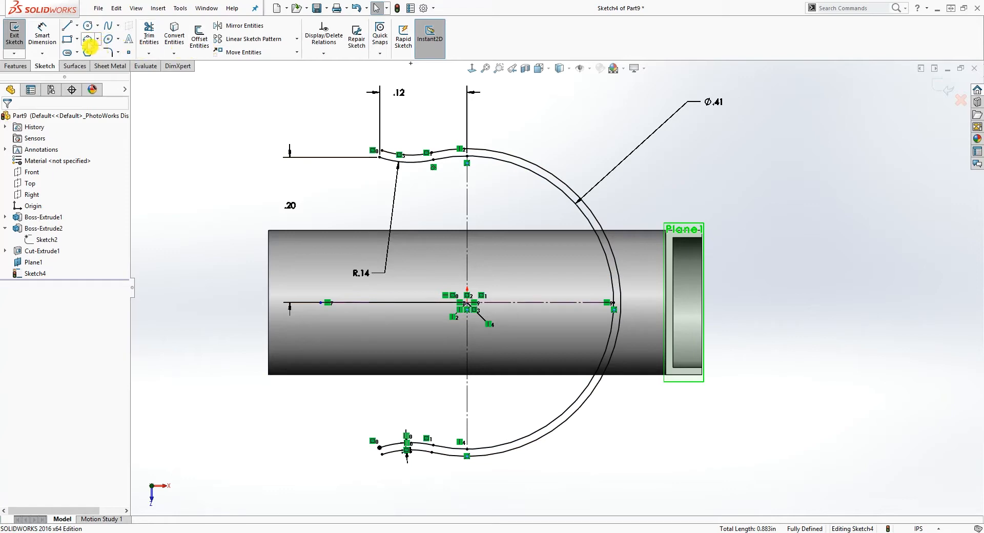
Cap the upper open ends of the offset profile with a three-point arc of about 0.007 in radius
{"action": "left_click", "coordinate": [89, 40]}
{"action": "scroll", "coordinate": [393, 163], "scroll_direction": "down", "scroll_amount": 2}
{"action": "left_click", "coordinate": [398, 175]}
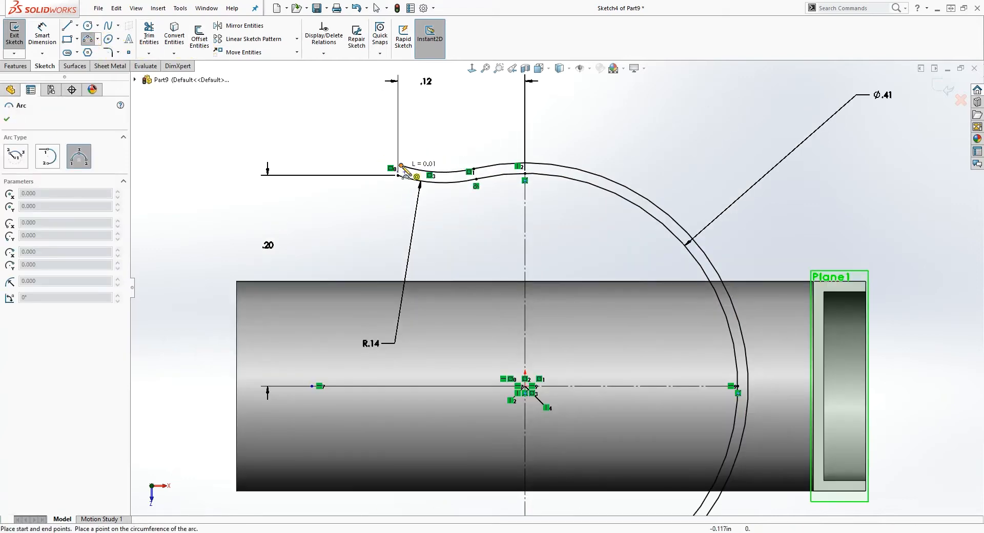
{"action": "left_click", "coordinate": [400, 165]}
{"action": "left_click", "coordinate": [387, 169]}
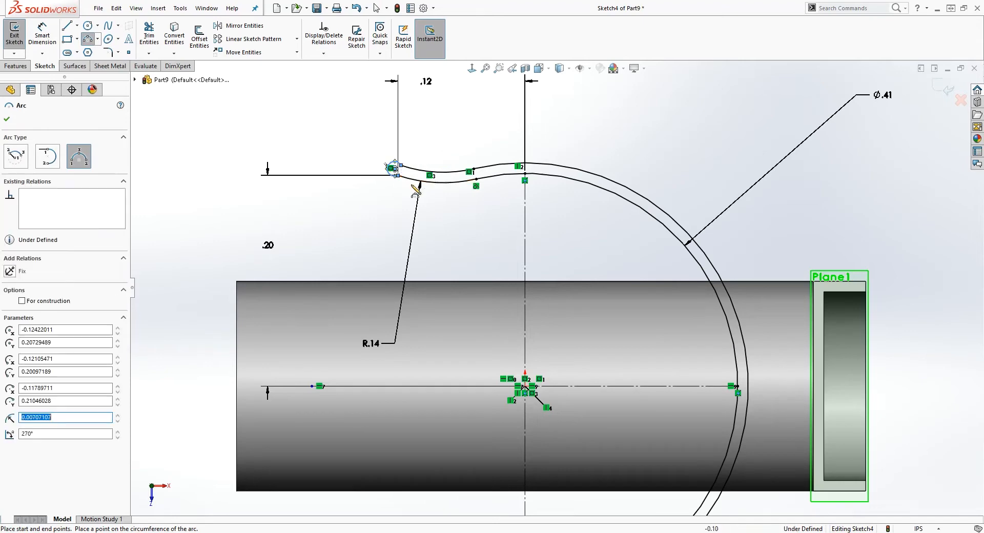
{"action": "scroll", "coordinate": [410, 182], "scroll_direction": "down", "scroll_amount": 3}
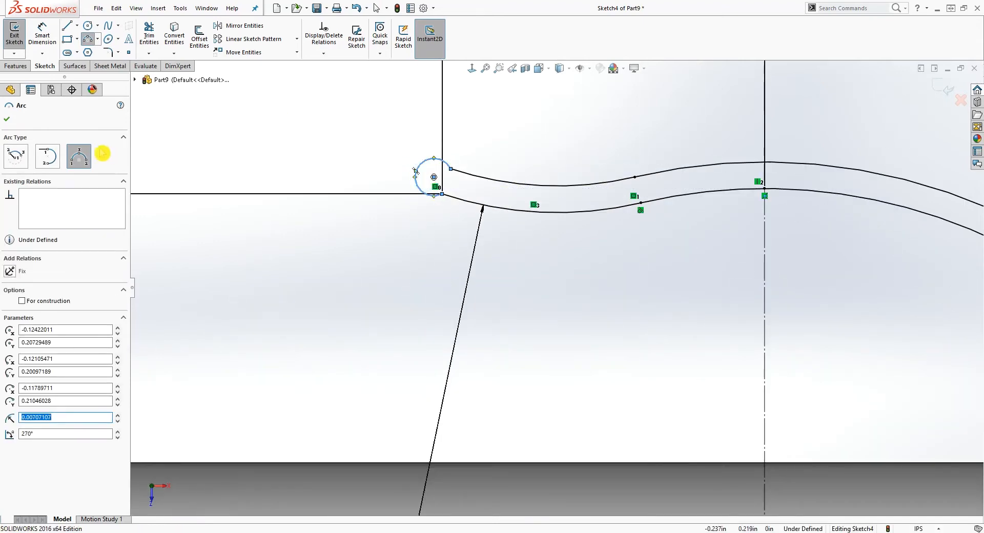
{"action": "key", "text": "Escape"}
Make the upper end-cap arc tangent to the inner short arc
{"action": "left_click", "coordinate": [435, 199]}
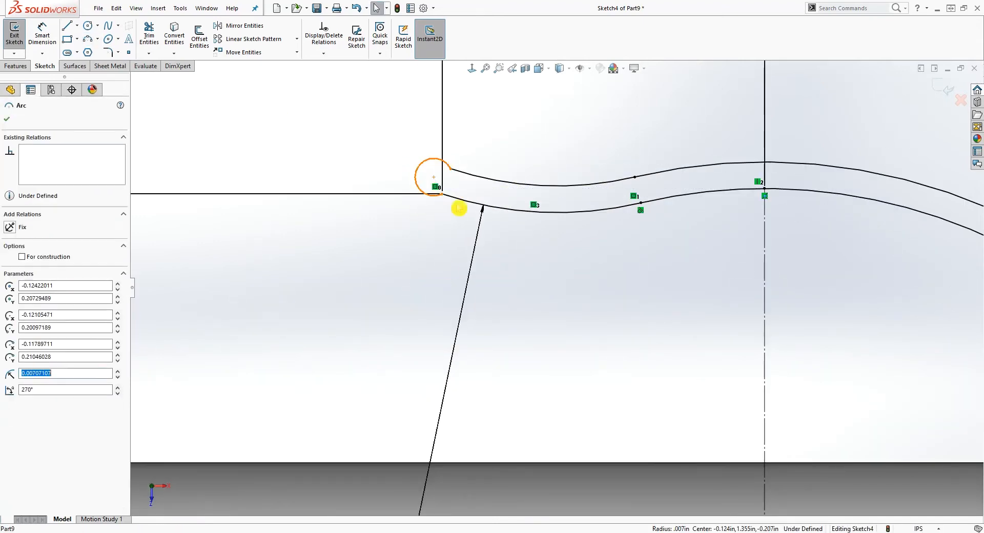
{"action": "left_click", "coordinate": [466, 204], "text": "ctrl"}
{"action": "left_click", "coordinate": [11, 296]}
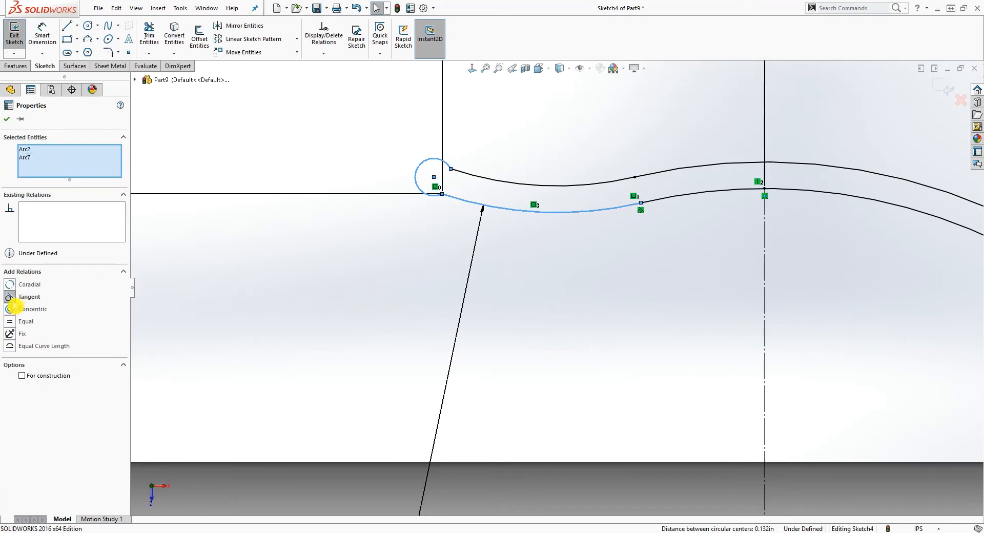
{"action": "scroll", "coordinate": [492, 297], "scroll_direction": "up", "scroll_amount": 3}
{"action": "key", "text": "Escape"}
Cap the lower open ends of the offset profile with a three-point arc of about 0.006 in radius
{"action": "scroll", "coordinate": [524, 287], "scroll_direction": "up", "scroll_amount": 5}
{"action": "scroll", "coordinate": [617, 413], "scroll_direction": "down", "scroll_amount": 4}
{"action": "scroll", "coordinate": [590, 428], "scroll_direction": "up", "scroll_amount": 2}
{"action": "scroll", "coordinate": [585, 433], "scroll_direction": "down", "scroll_amount": 1}
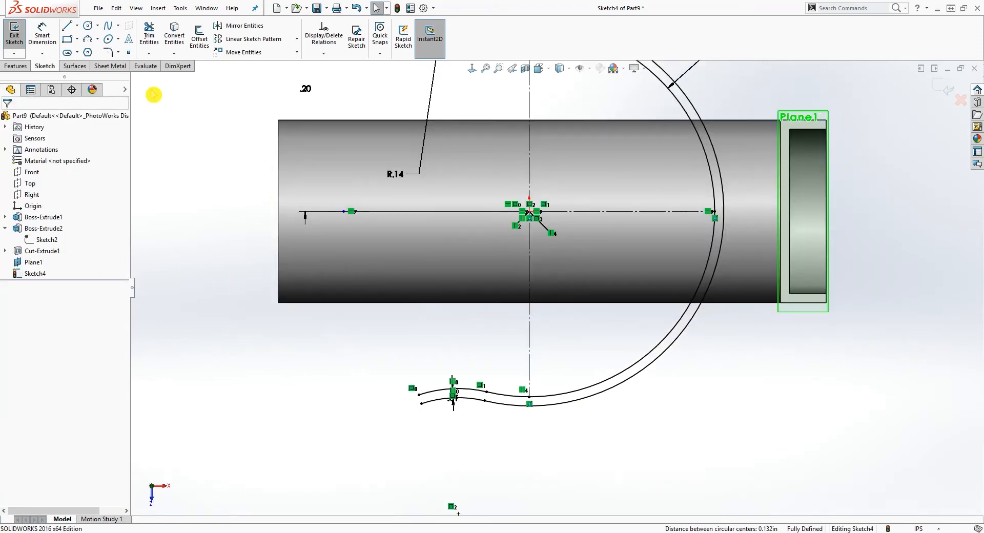
{"action": "left_click", "coordinate": [88, 38]}
{"action": "scroll", "coordinate": [414, 391], "scroll_direction": "down", "scroll_amount": 4}
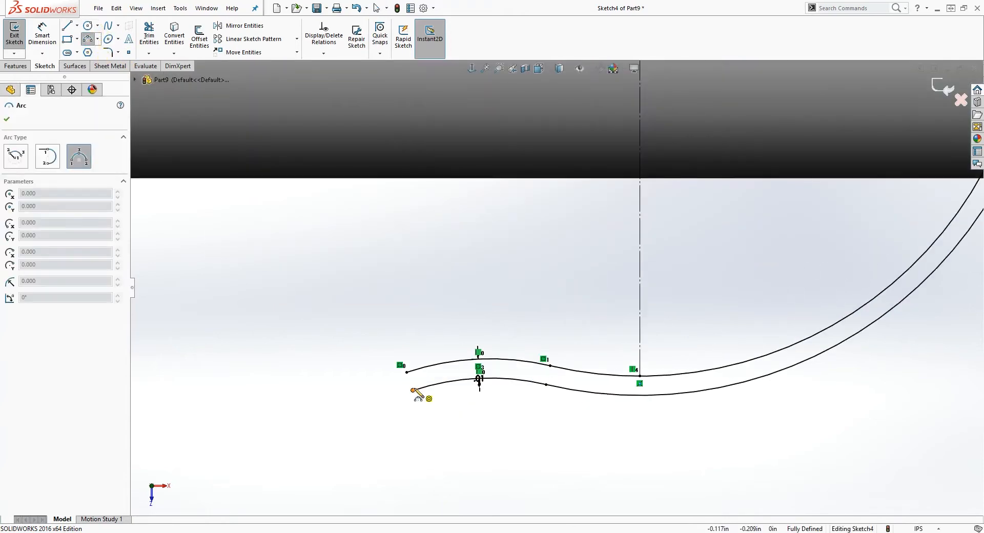
{"action": "left_click", "coordinate": [412, 390]}
{"action": "left_click", "coordinate": [406, 372]}
{"action": "left_click", "coordinate": [395, 392]}
{"action": "key", "text": "Escape"}
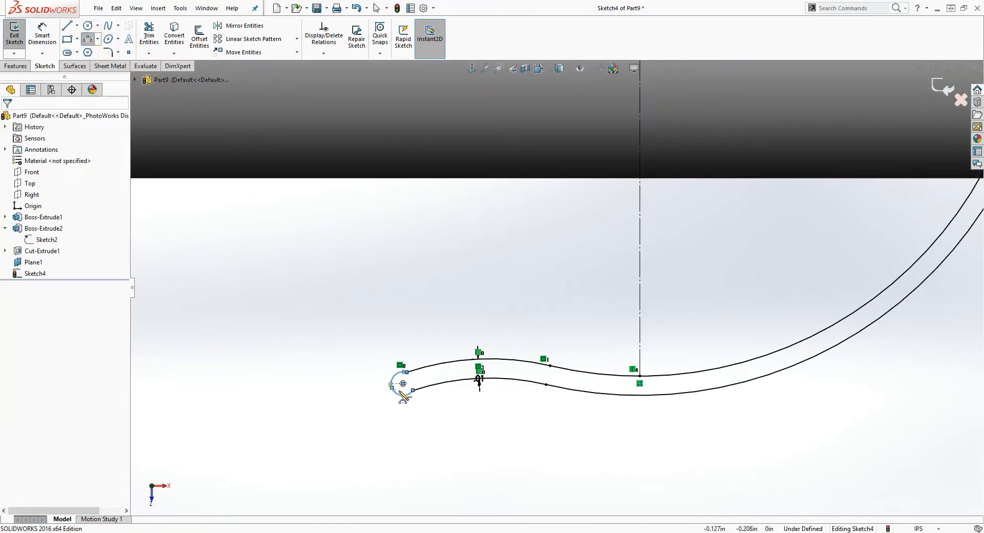
Make the lower end-cap arc tangent to the adjoining outer short arc
{"action": "left_click", "coordinate": [404, 398]}
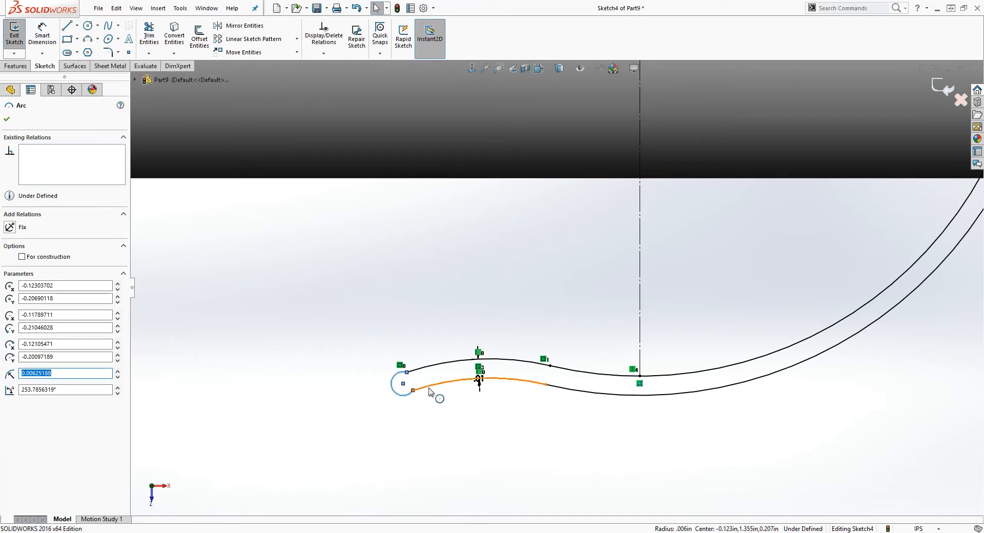
{"action": "left_click", "coordinate": [437, 387], "text": "ctrl"}
{"action": "left_click", "coordinate": [15, 297]}
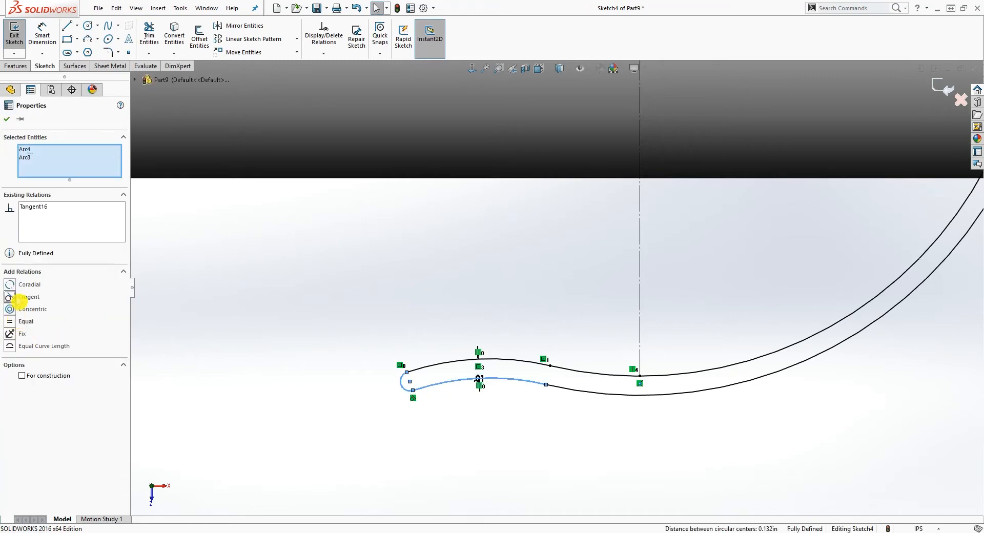
{"action": "left_click", "coordinate": [432, 351]}
{"action": "key", "text": "f"}
Extrude the closed clip profile as a blind boss 0.25 in deep, reversed downward toward the arm
{"action": "mouse_move", "coordinate": [679, 249]}
{"action": "middle_mouse_down"}
{"action": "mouse_move", "coordinate": [751, 356]}
{"action": "mouse_move", "coordinate": [791, 446]}
{"action": "mouse_move", "coordinate": [718, 290]}
{"action": "mouse_move", "coordinate": [721, 299]}
{"action": "mouse_move", "coordinate": [625, 169]}
{"action": "mouse_move", "coordinate": [626, 116]}
{"action": "middle_mouse_up"}
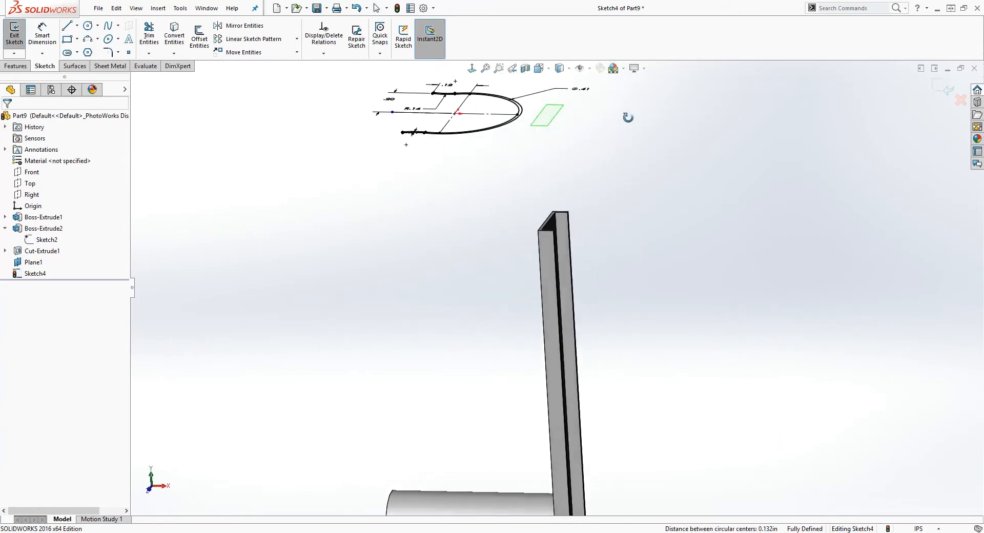
{"action": "middle_click_drag", "start_coordinate": [385, 150], "coordinate": [385, 220]}
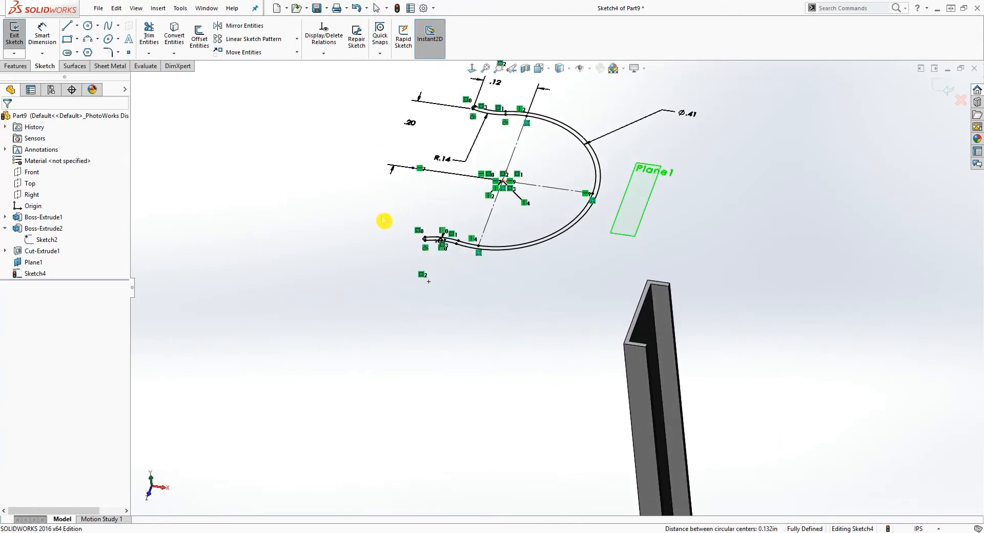
{"action": "left_click", "coordinate": [16, 66]}
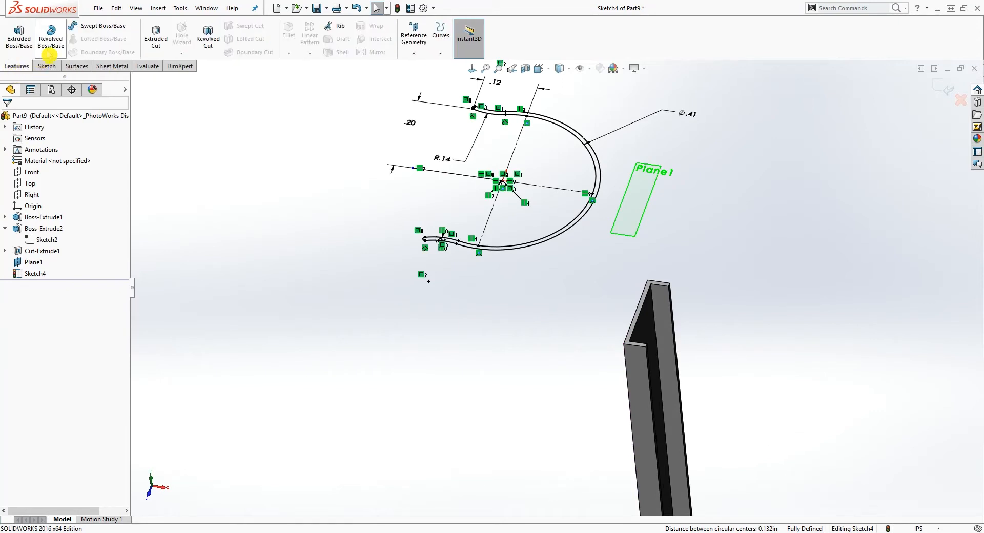
{"action": "left_click", "coordinate": [27, 46]}
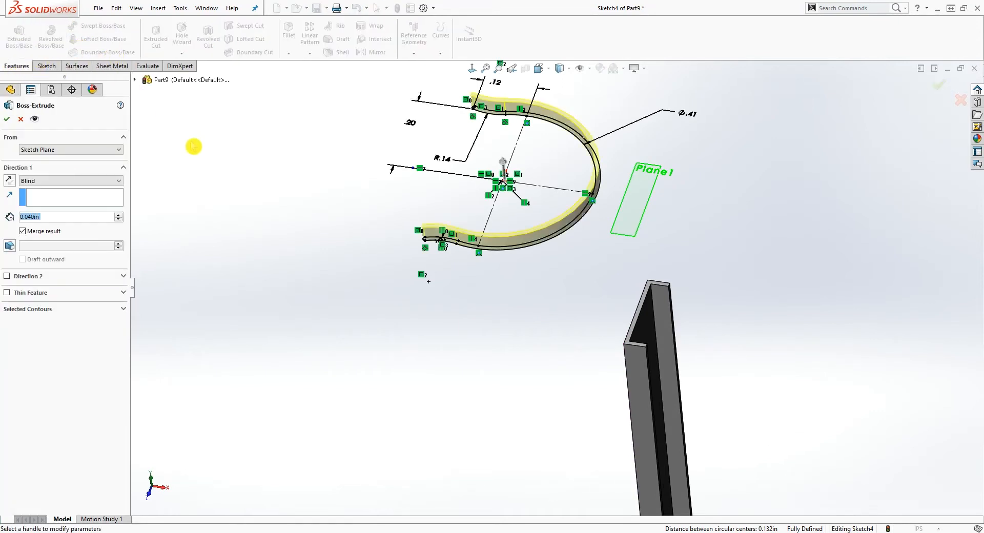
{"action": "mouse_move", "coordinate": [325, 333]}
{"action": "middle_mouse_down"}
{"action": "mouse_move", "coordinate": [314, 283]}
{"action": "mouse_move", "coordinate": [280, 289]}
{"action": "middle_mouse_up"}
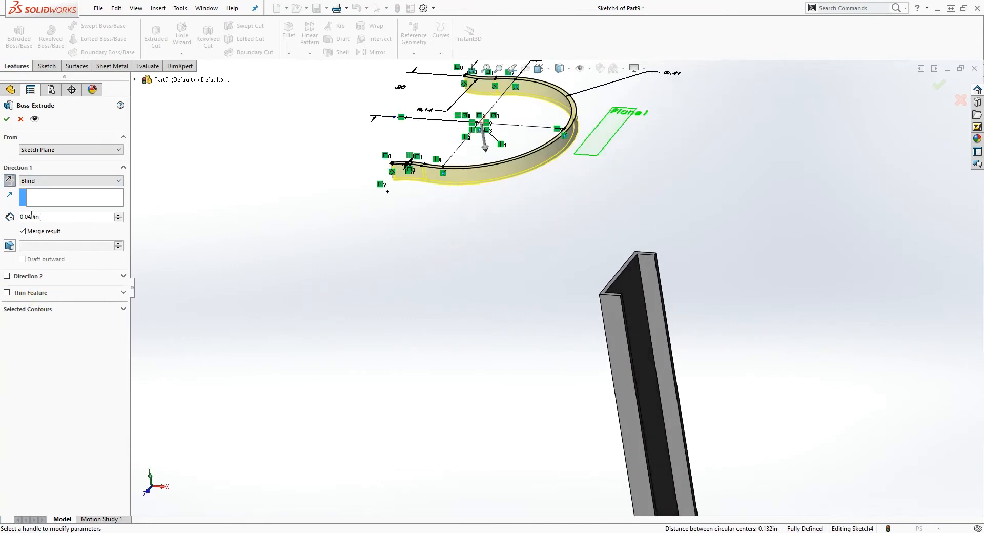
{"action": "type", "text": ".25"}
{"action": "key", "text": "Return"}
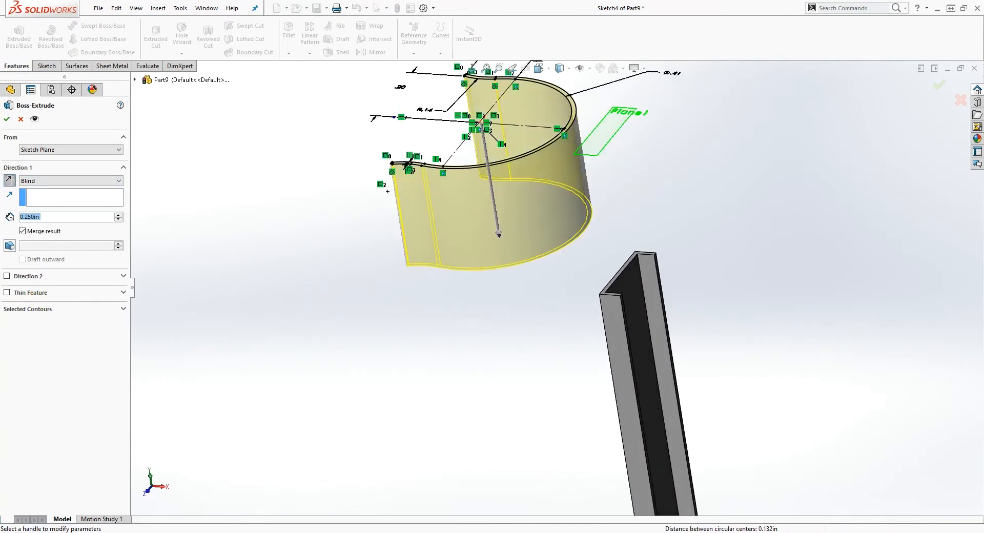
{"action": "left_click", "coordinate": [7, 119]}
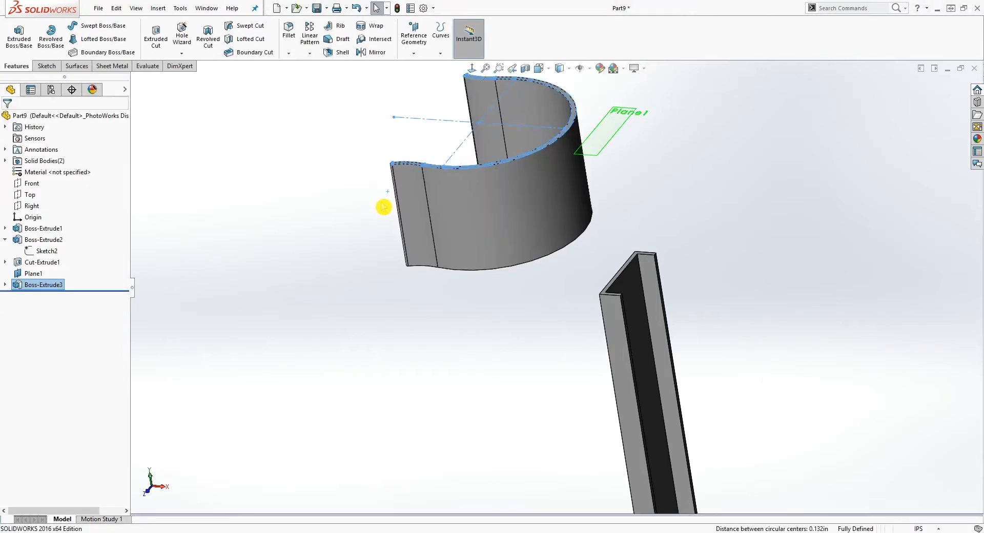
Hide the offset plane Plane1
{"action": "middle_click_drag", "start_coordinate": [383, 233], "coordinate": [410, 290]}
{"action": "left_click", "coordinate": [370, 216]}
{"action": "right_click", "coordinate": [52, 253]}
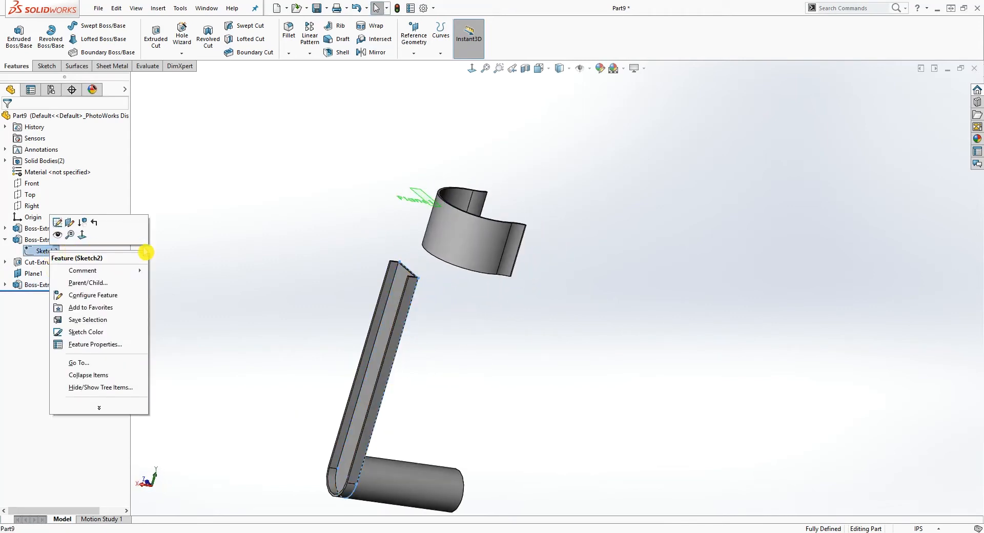
{"action": "left_click", "coordinate": [267, 235]}
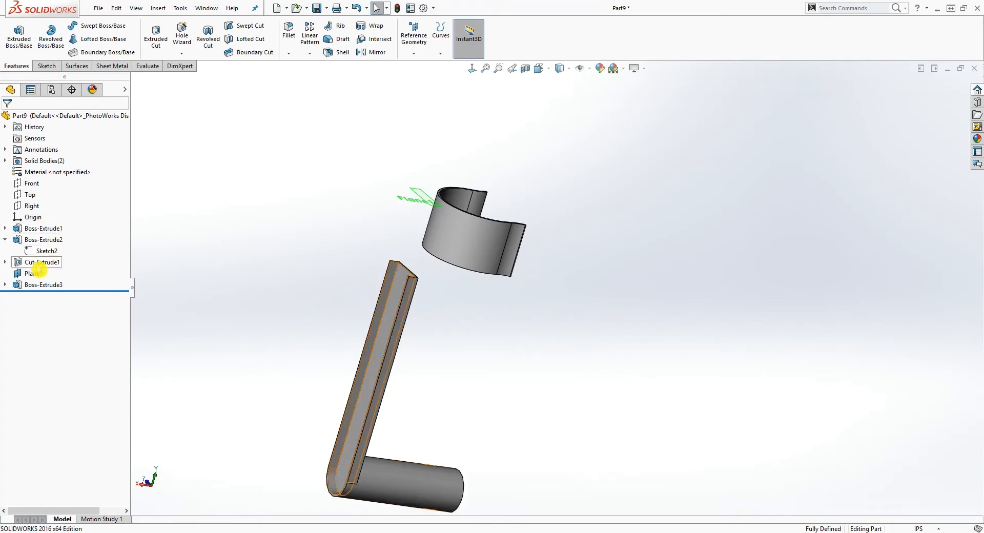
{"action": "right_click", "coordinate": [31, 275]}
{"action": "left_click", "coordinate": [50, 256]}
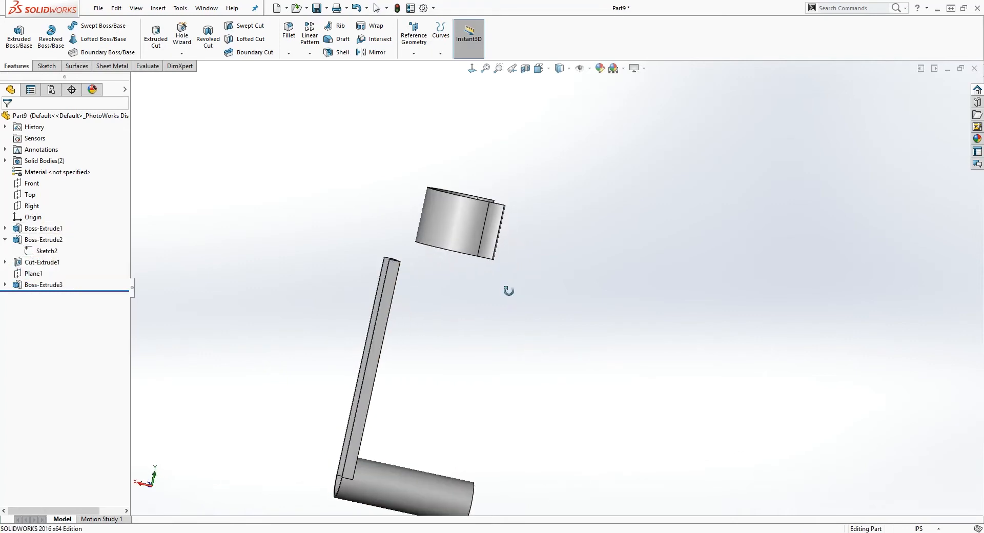
Start a new sketch on the arm's long narrow side face, viewed face-on
{"action": "left_click", "coordinate": [470, 68]}
{"action": "scroll", "coordinate": [391, 298], "scroll_direction": "down", "scroll_amount": 2}
{"action": "left_click", "coordinate": [383, 288]}
{"action": "middle_click_drag", "start_coordinate": [384, 288], "coordinate": [435, 354]}
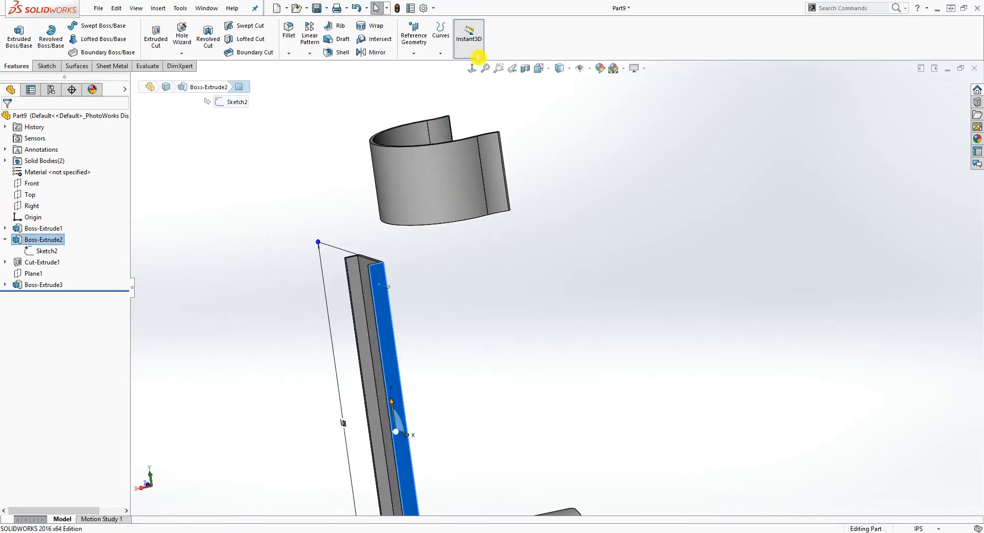
{"action": "left_click", "coordinate": [470, 69]}
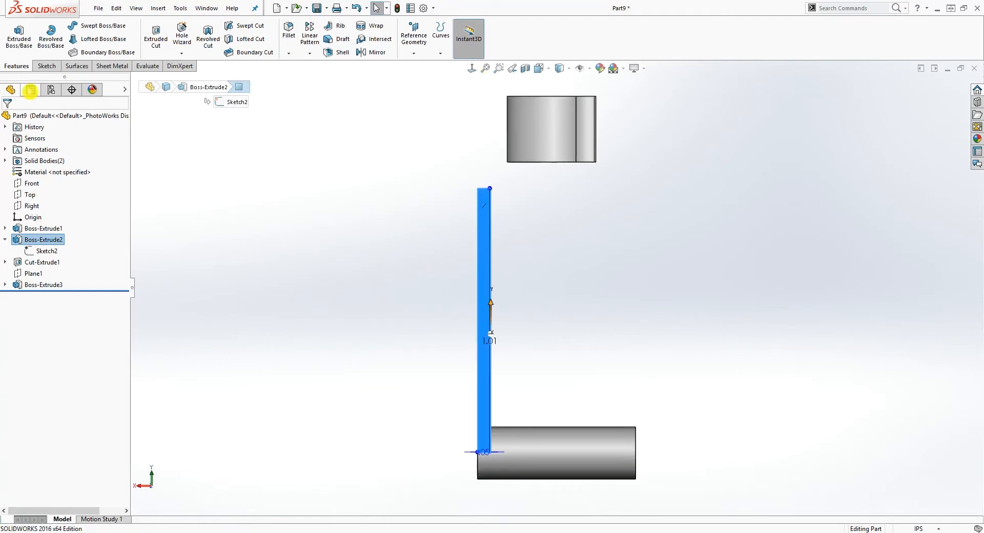
{"action": "left_click", "coordinate": [49, 66]}
{"action": "left_click", "coordinate": [17, 29]}
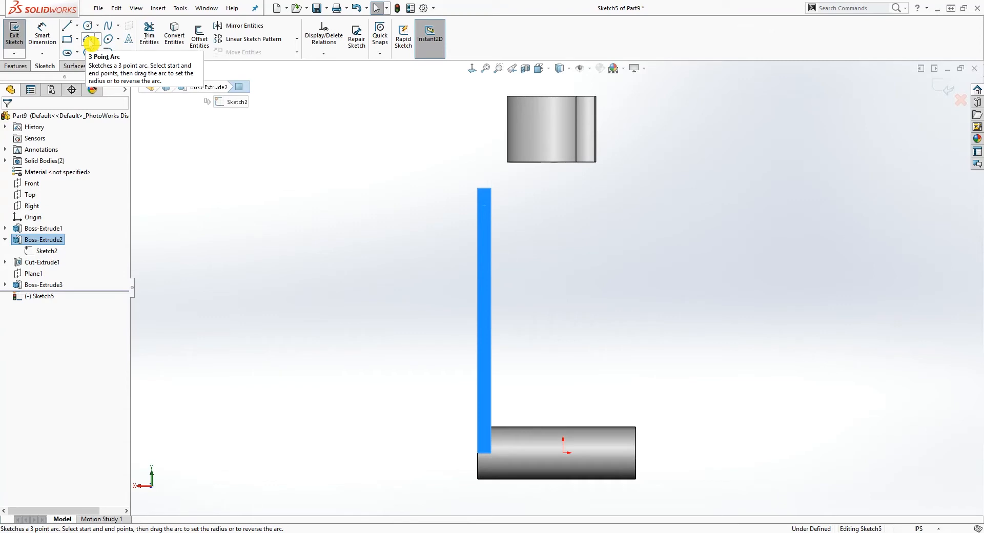
Sketch a vertical line up from the arm's top inner corner and a horizontal line about 0.17 in long toward the clip
{"action": "left_click", "coordinate": [67, 25]}
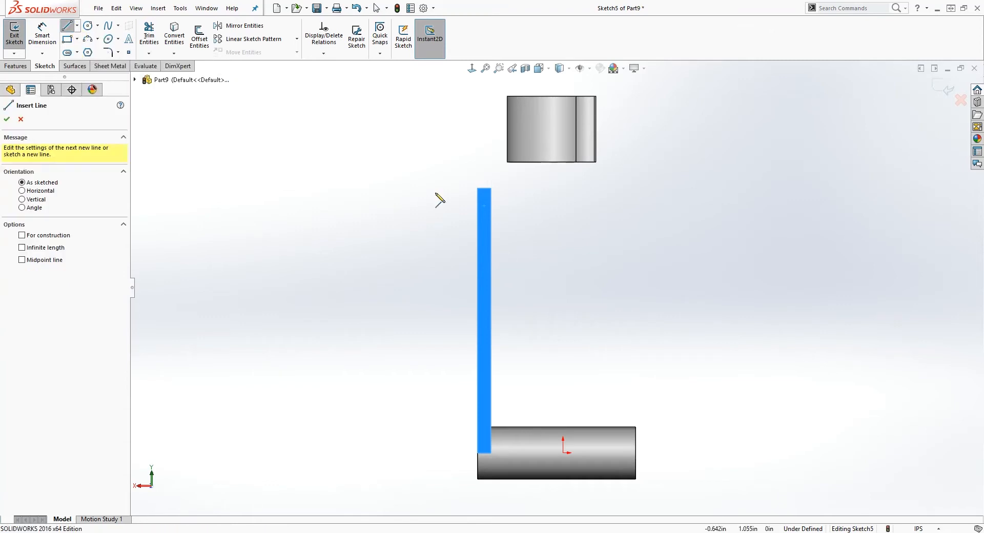
{"action": "left_click", "coordinate": [491, 188]}
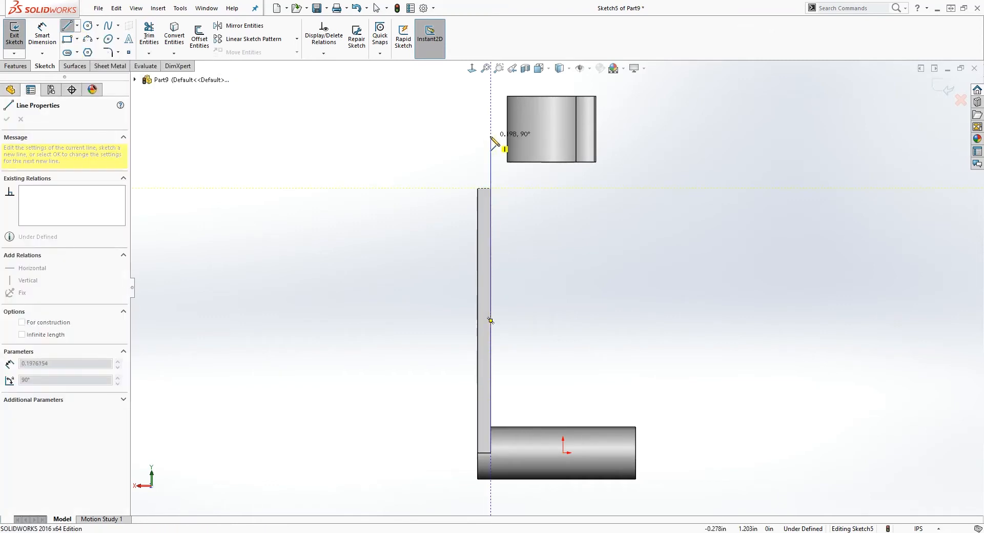
{"action": "left_click", "coordinate": [491, 143]}
{"action": "left_click", "coordinate": [535, 143]}
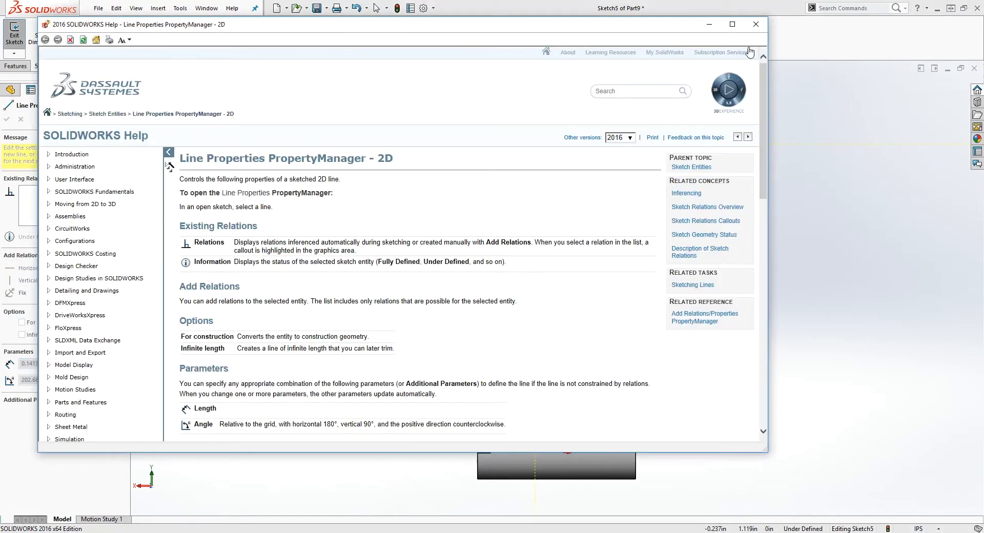
{"action": "left_click", "coordinate": [749, 22]}
{"action": "key", "text": "F1"}
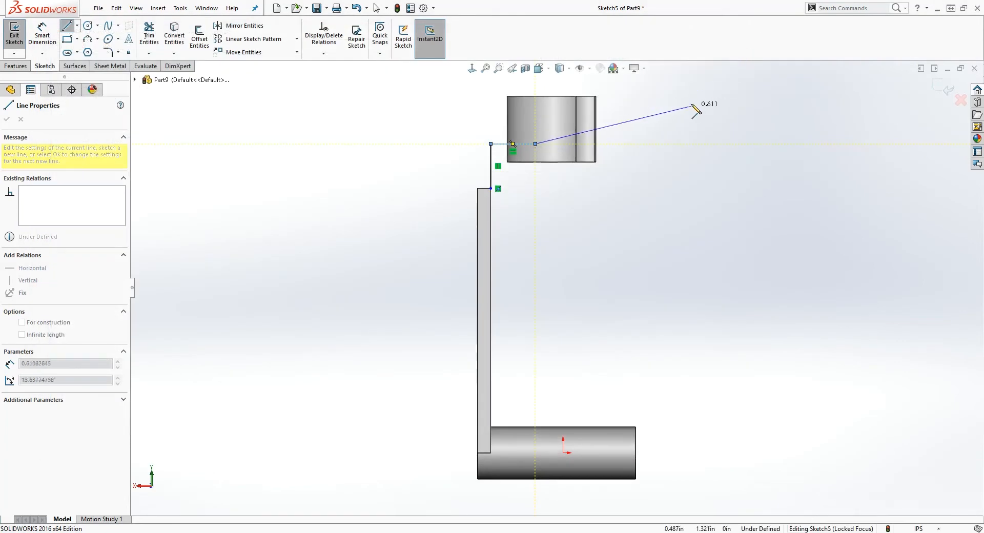
{"action": "key", "text": "Escape"}
{"action": "scroll", "coordinate": [566, 98], "scroll_direction": "down", "scroll_amount": 3}
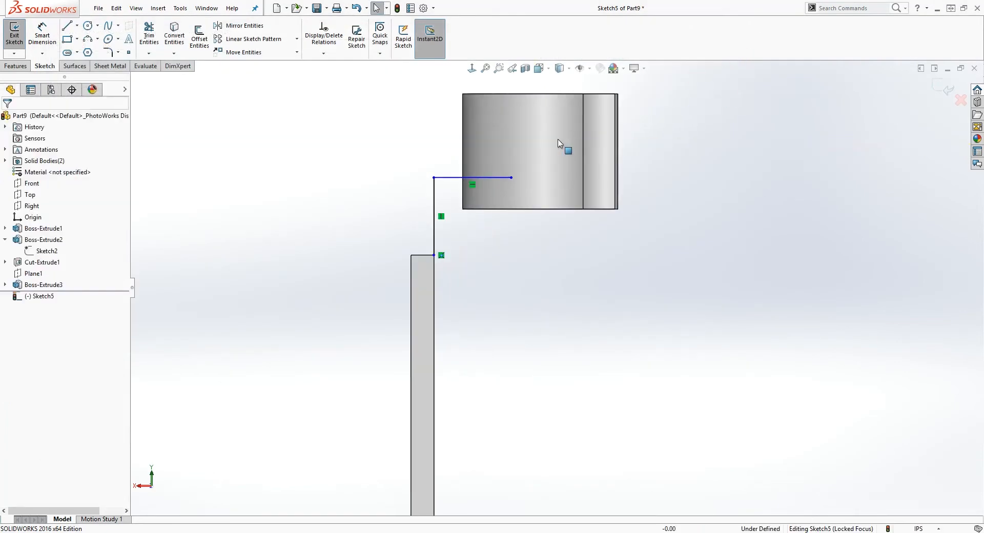
Dimension the length of the horizontal line reaching into the clip
{"action": "right_click_drag", "start_coordinate": [475, 349], "coordinate": [512, 137]}
{"action": "left_click", "coordinate": [477, 177]}
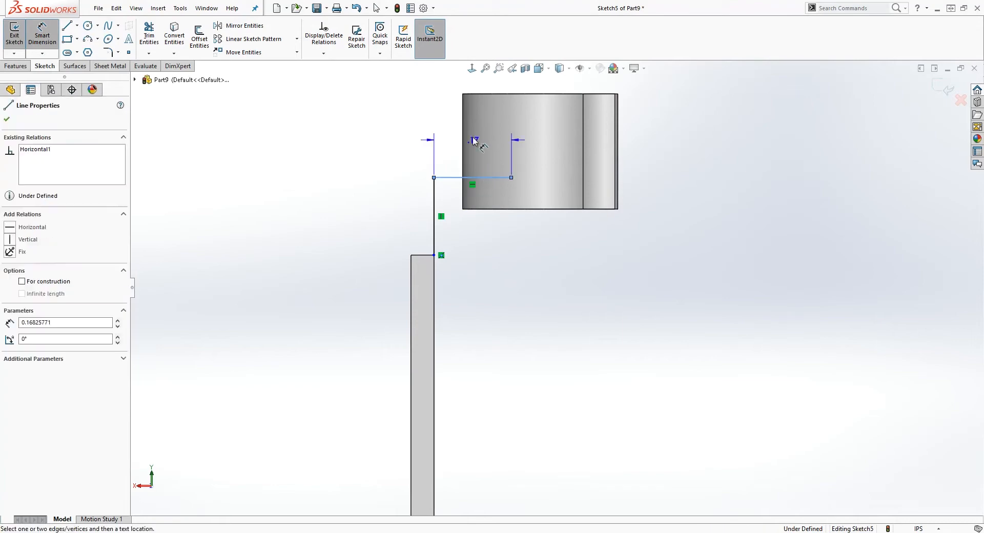
{"action": "left_click", "coordinate": [469, 135]}
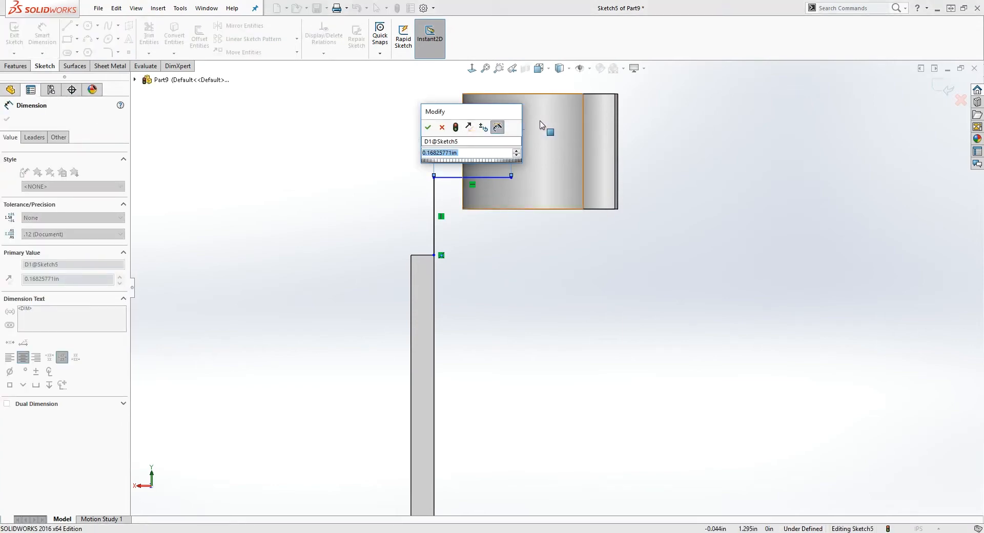
{"action": "key", "text": "Return"}
{"action": "key", "text": "Escape"}
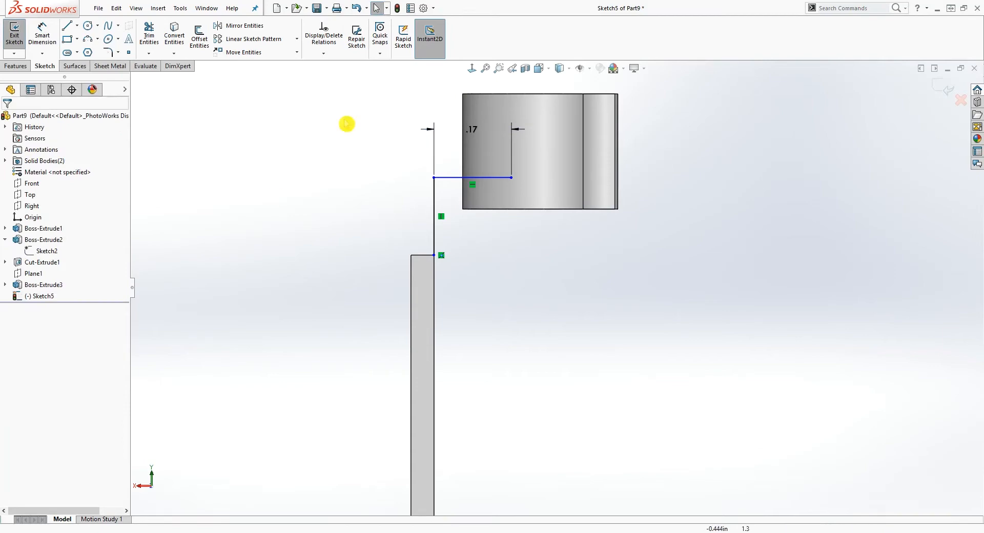
Section the model view through the clip and delete the horizontal line's length dimension
{"action": "left_click", "coordinate": [526, 69]}
{"action": "left_click", "coordinate": [7, 120]}
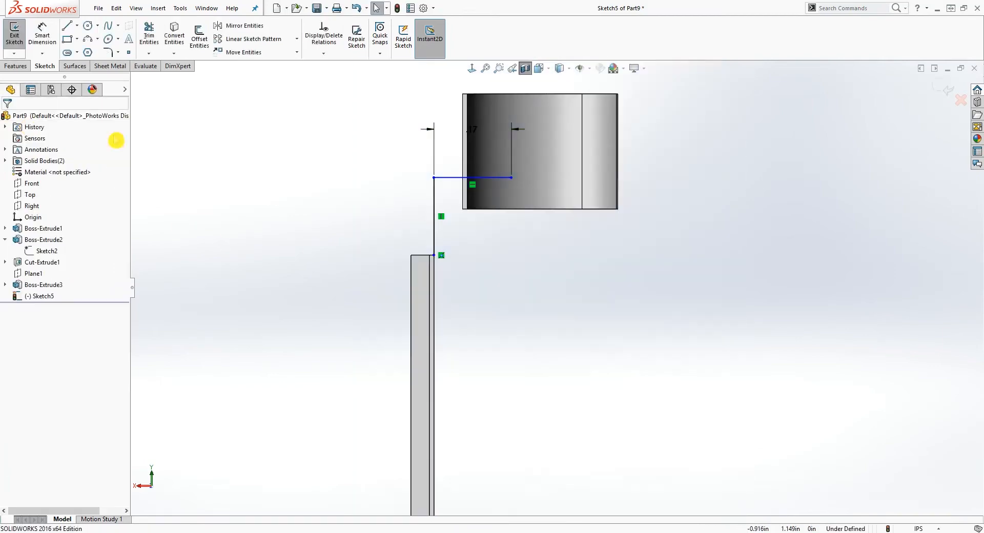
{"action": "left_click_drag", "start_coordinate": [510, 178], "coordinate": [462, 177]}
{"action": "left_click", "coordinate": [534, 209]}
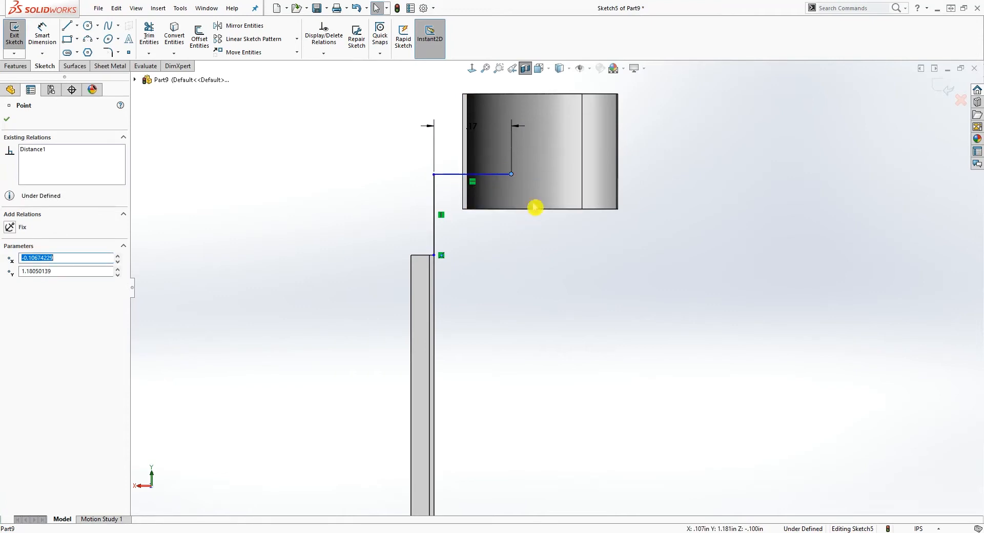
{"action": "left_click", "coordinate": [474, 125]}
{"action": "left_click_drag", "start_coordinate": [528, 139], "coordinate": [473, 110]}
{"action": "key", "text": "Delete"}
Shorten the horizontal line so it ends at the clip's inner wall, and turn off the section view
{"action": "left_click", "coordinate": [501, 193]}
{"action": "left_click", "coordinate": [511, 175]}
{"action": "mouse_move", "coordinate": [469, 174]}
{"action": "left_mouse_down"}
{"action": "mouse_move", "coordinate": [468, 207]}
{"action": "mouse_move", "coordinate": [469, 163]}
{"action": "left_mouse_up"}
{"action": "left_click", "coordinate": [306, 125]}
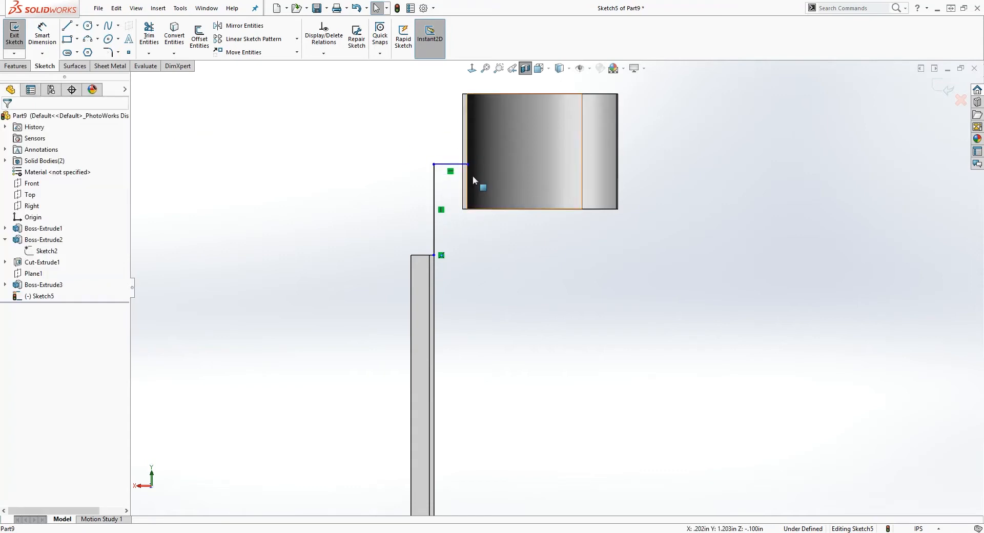
{"action": "left_click", "coordinate": [525, 70]}
Try to make the horizontal line's free end coincident with the clip's upper inner edge
{"action": "mouse_move", "coordinate": [518, 185]}
{"action": "middle_mouse_down"}
{"action": "mouse_move", "coordinate": [497, 229]}
{"action": "mouse_move", "coordinate": [501, 204]}
{"action": "middle_mouse_up"}
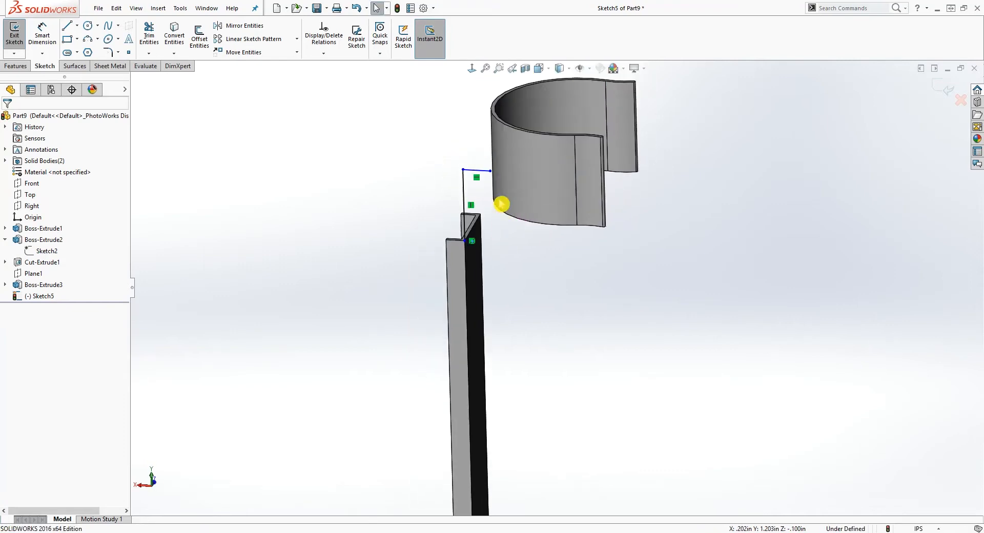
{"action": "left_click", "coordinate": [500, 98]}
{"action": "left_click", "coordinate": [489, 172], "text": "ctrl"}
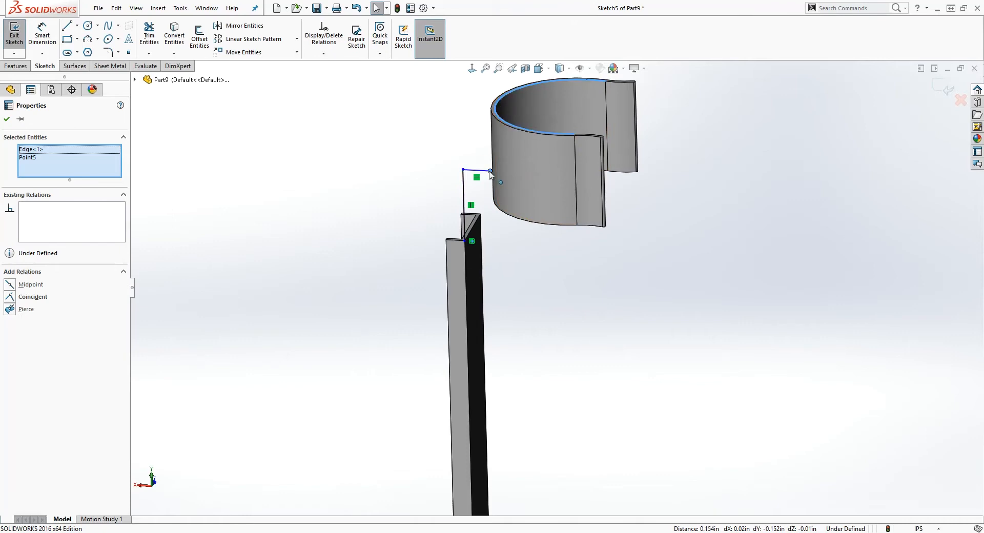
{"action": "left_click", "coordinate": [18, 301]}
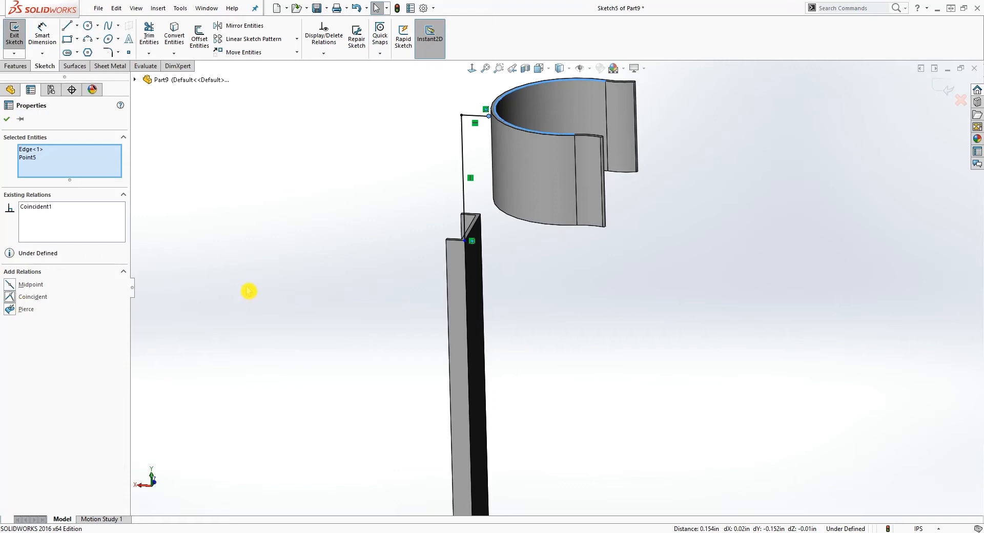
{"action": "mouse_move", "coordinate": [340, 289]}
{"action": "middle_mouse_down"}
{"action": "mouse_move", "coordinate": [367, 248]}
{"action": "mouse_move", "coordinate": [320, 294]}
{"action": "mouse_move", "coordinate": [435, 217]}
{"action": "middle_mouse_up"}
{"action": "left_click", "coordinate": [435, 218]}
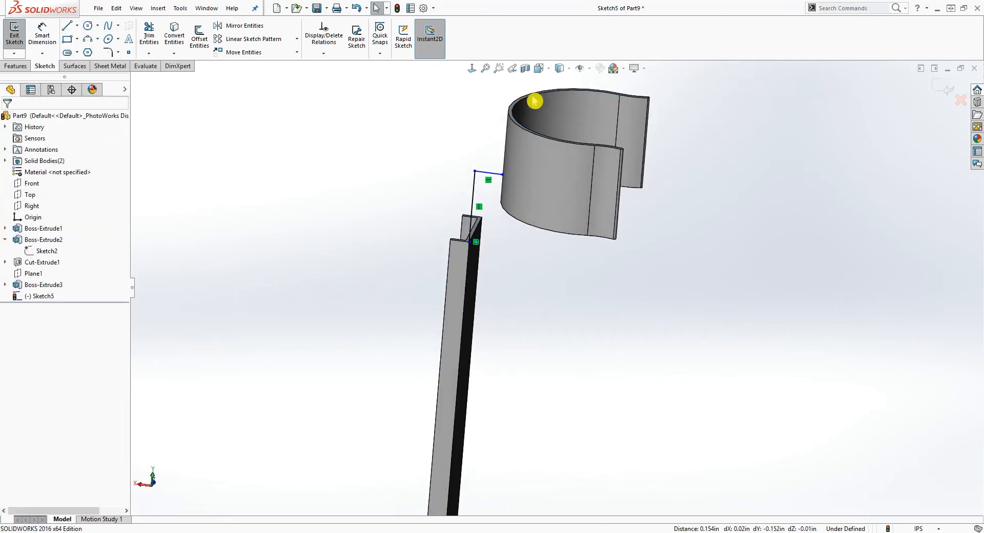
View the sketch face-on and pull the horizontal line's free end farther into the clip, making it about 0.11 in long
{"action": "left_click", "coordinate": [472, 68]}
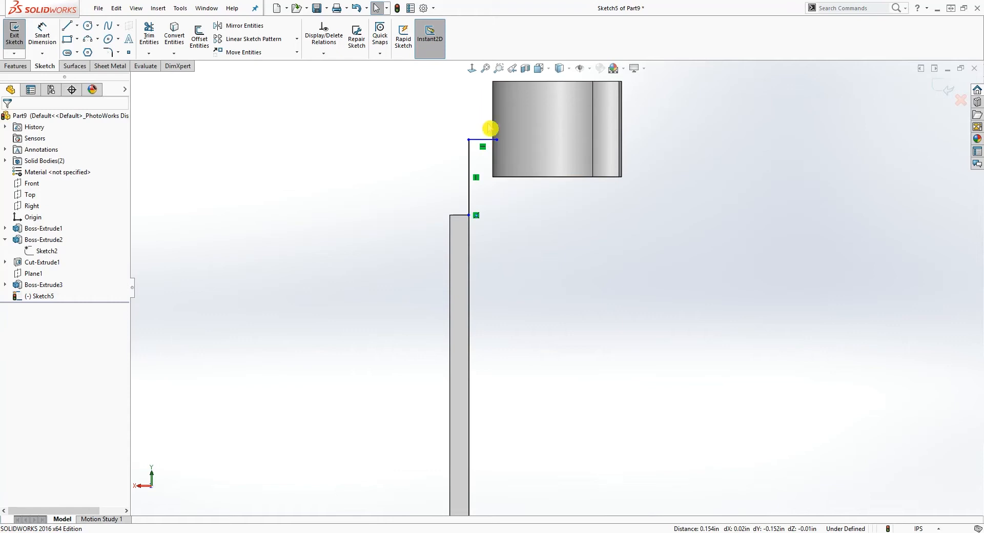
{"action": "middle_click_drag", "start_coordinate": [622, 163], "coordinate": [618, 198]}
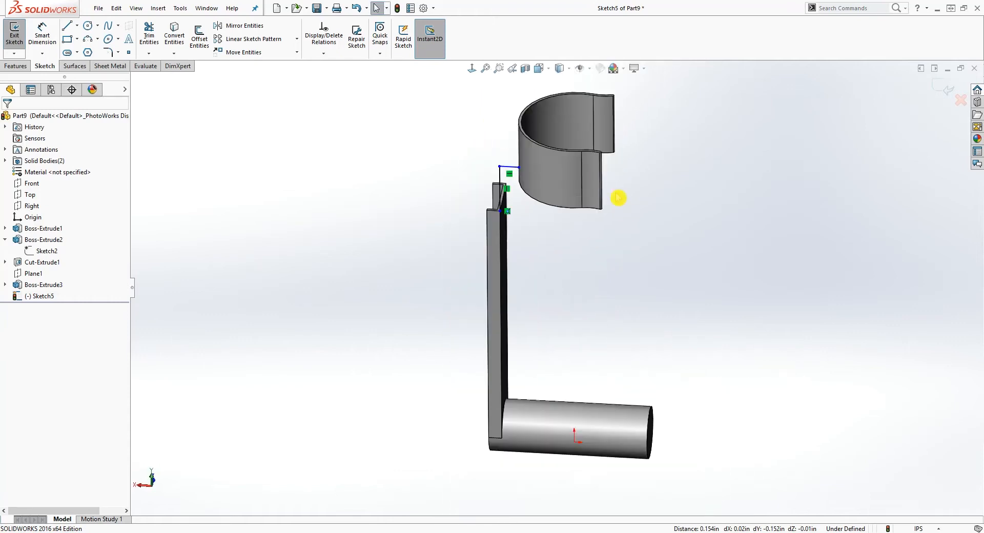
{"action": "left_click", "coordinate": [472, 68]}
{"action": "middle_click_drag", "start_coordinate": [608, 139], "coordinate": [579, 277]}
{"action": "left_click", "coordinate": [472, 68]}
{"action": "scroll", "coordinate": [543, 164], "scroll_direction": "down", "scroll_amount": 3}
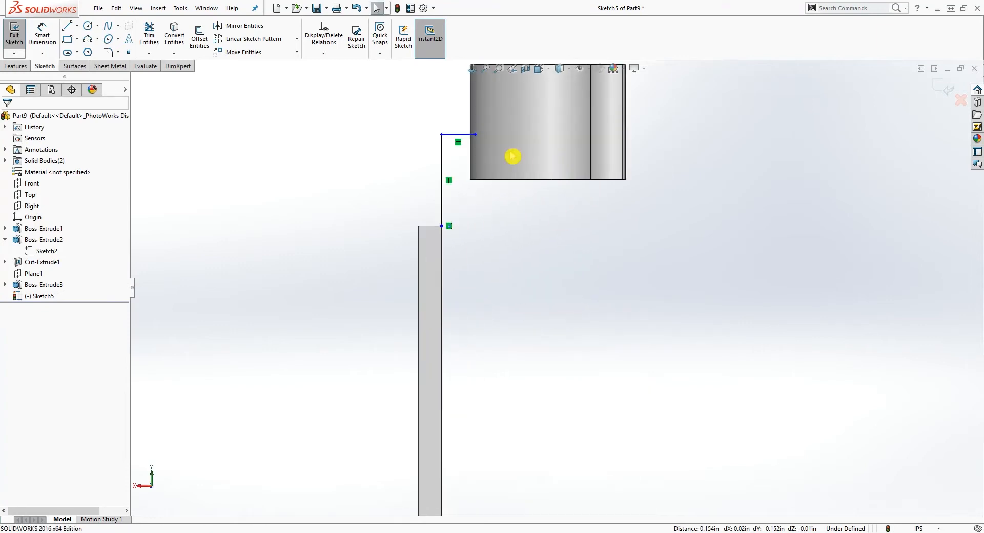
{"action": "mouse_move", "coordinate": [475, 135]}
{"action": "left_mouse_down"}
{"action": "mouse_move", "coordinate": [542, 154]}
{"action": "mouse_move", "coordinate": [491, 148]}
{"action": "left_mouse_up"}
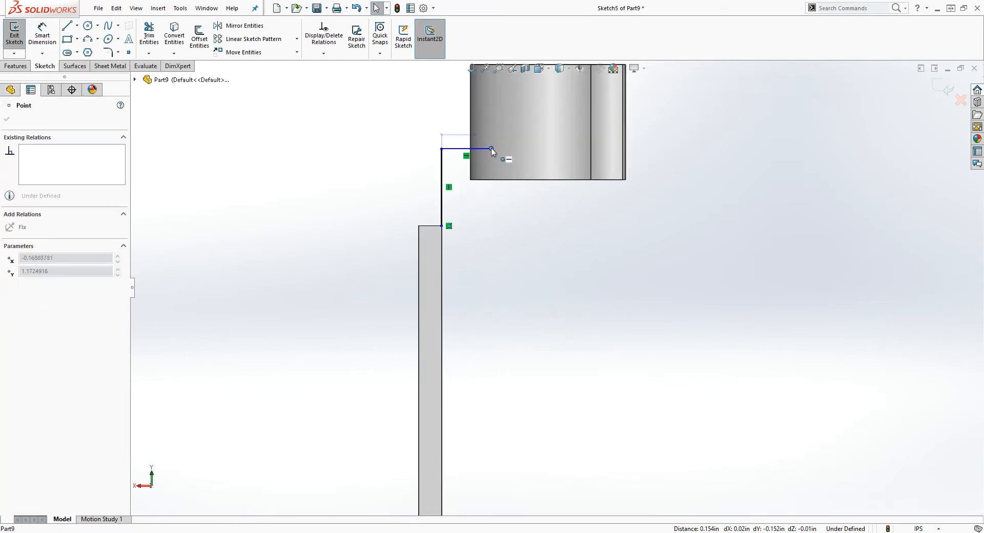
{"action": "left_click", "coordinate": [510, 264]}
Dimension the horizontal line's length at 0.15 in
{"action": "right_click_drag", "start_coordinate": [510, 264], "coordinate": [509, 181]}
{"action": "left_click", "coordinate": [464, 147]}
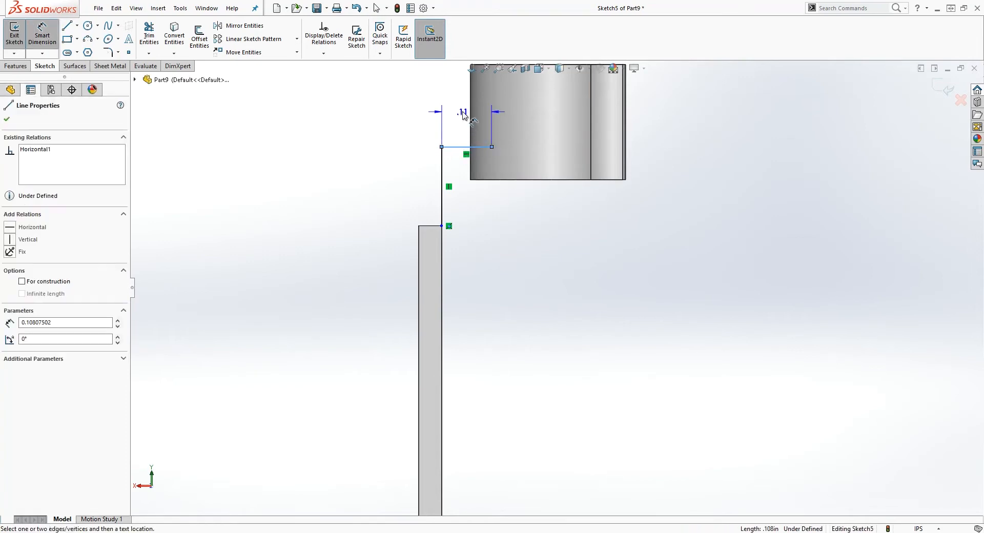
{"action": "left_click", "coordinate": [464, 112]}
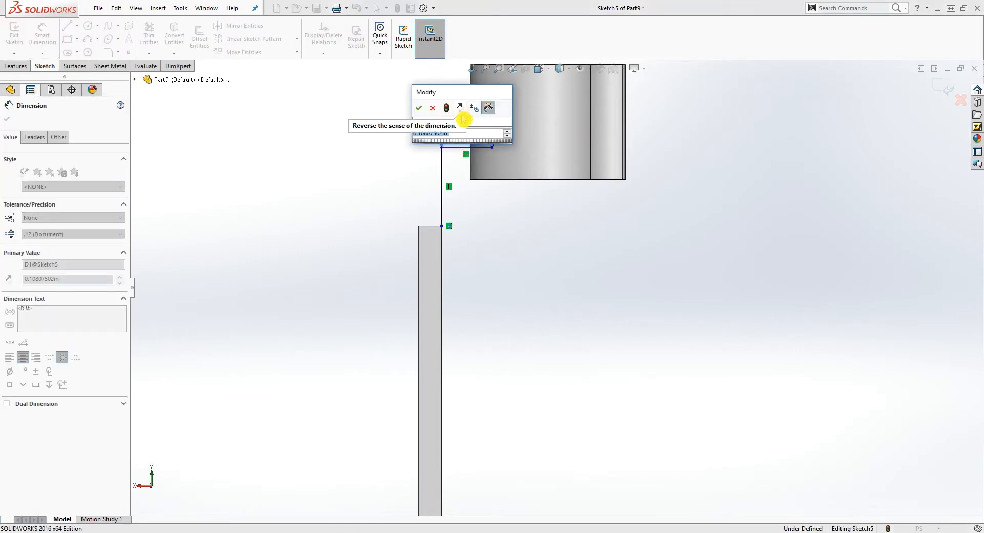
{"action": "type", "text": "1"}
{"action": "key", "text": "BackSpace"}
{"action": "type", "text": ".15"}
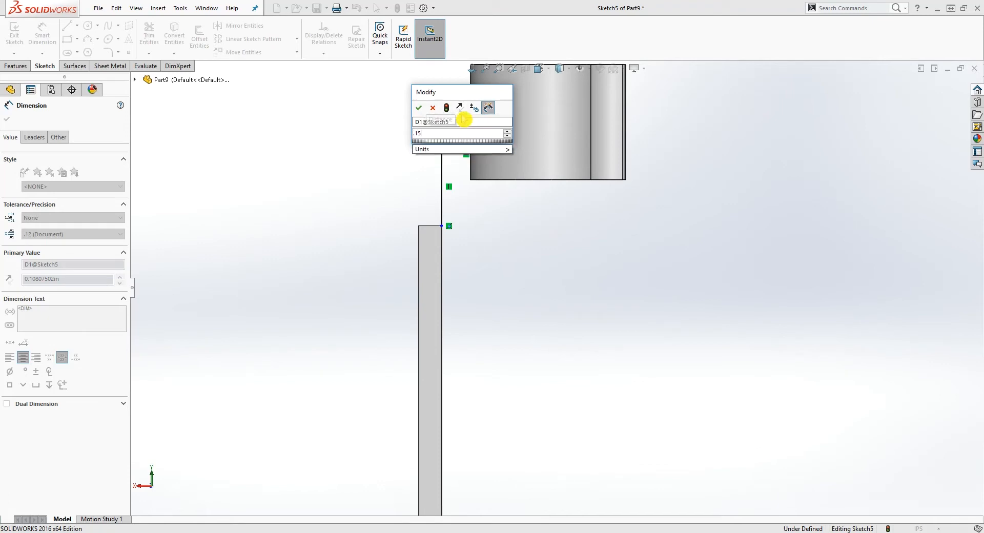
{"action": "key", "text": "Return"}
{"action": "left_click", "coordinate": [463, 133]}
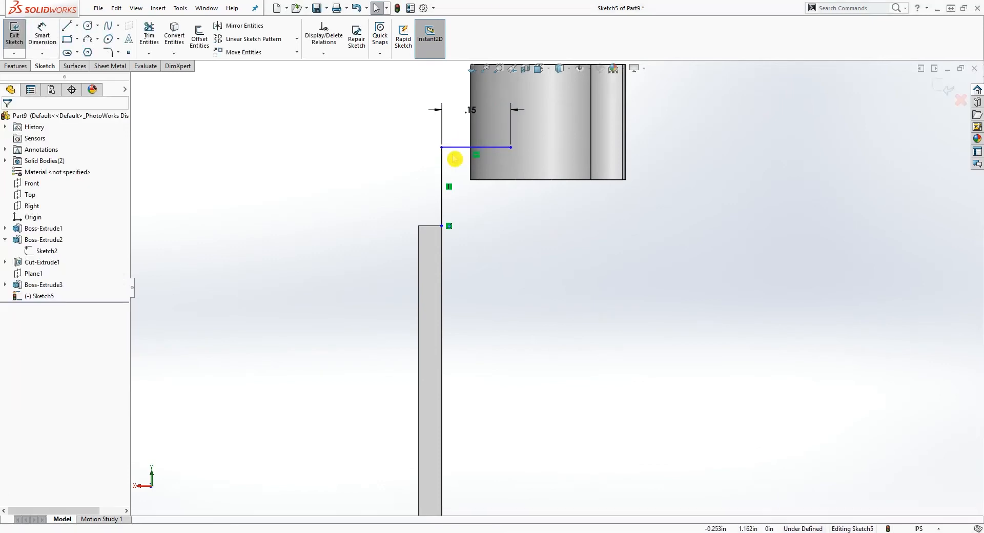
Lower the corner between the two lines slightly and dimension the vertical line at 0.16 in
{"action": "mouse_move", "coordinate": [444, 152]}
{"action": "left_mouse_down"}
{"action": "mouse_move", "coordinate": [444, 163]}
{"action": "mouse_move", "coordinate": [444, 152]}
{"action": "left_mouse_up"}
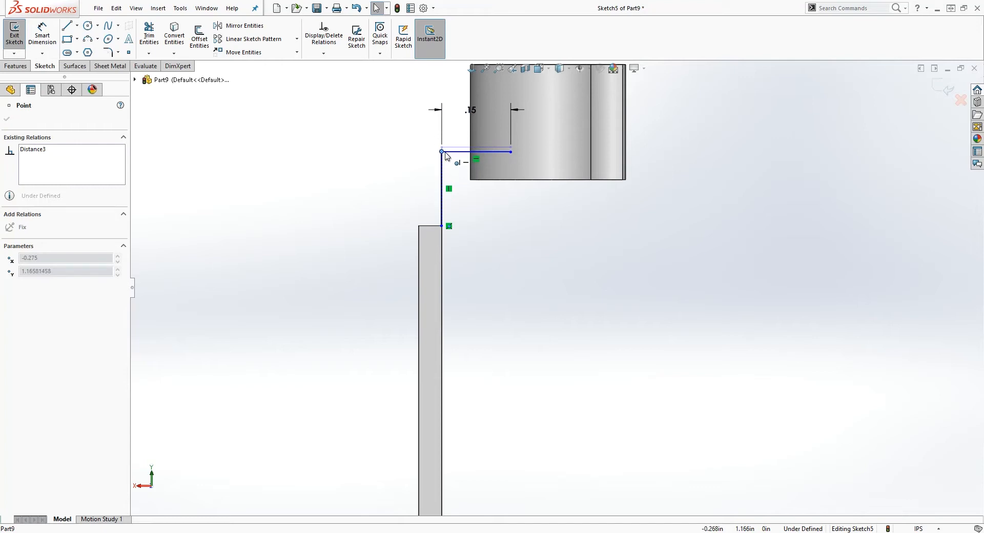
{"action": "left_click", "coordinate": [494, 290]}
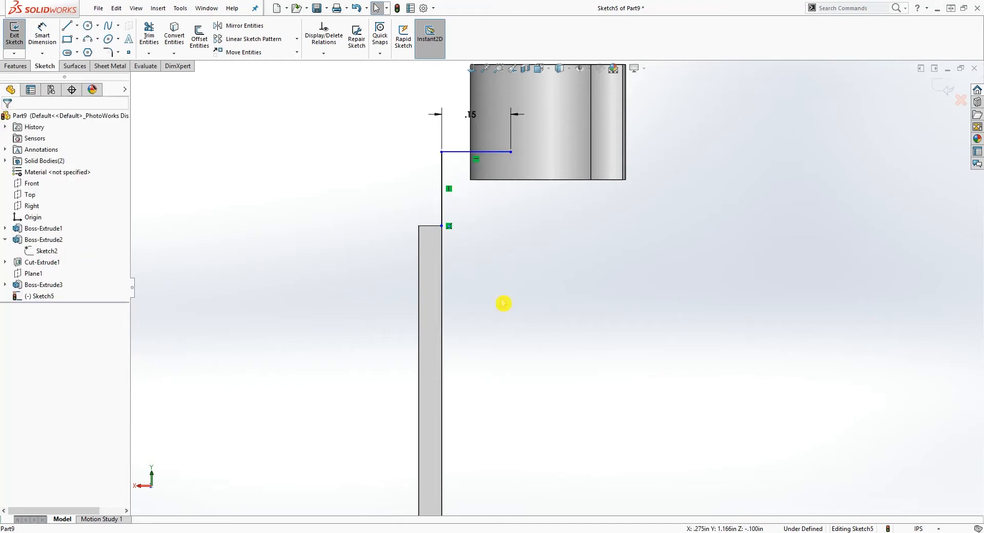
{"action": "right_click_drag", "start_coordinate": [451, 202], "coordinate": [431, 188]}
{"action": "left_click", "coordinate": [444, 185]}
{"action": "left_click", "coordinate": [398, 180]}
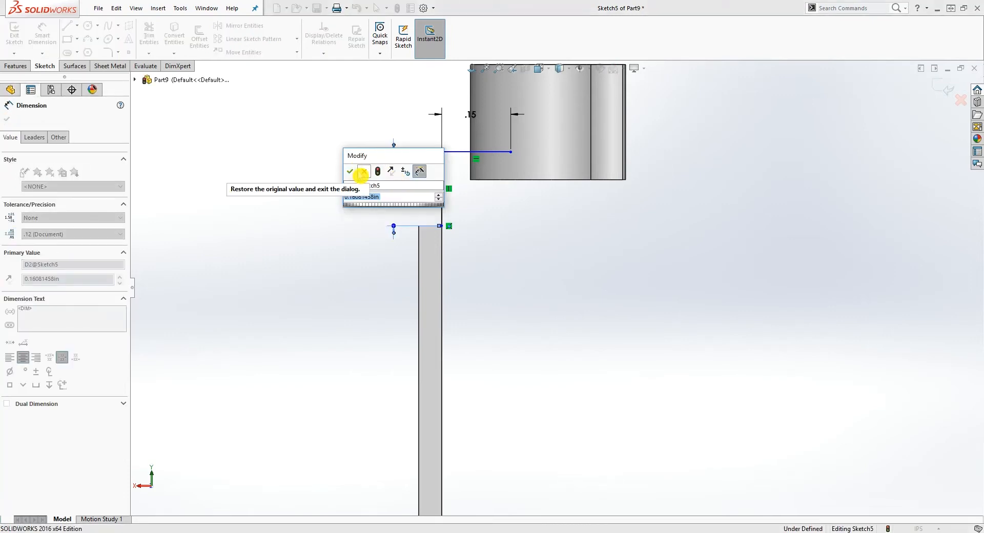
{"action": "type", "text": ".16"}
{"action": "key", "text": "Return"}
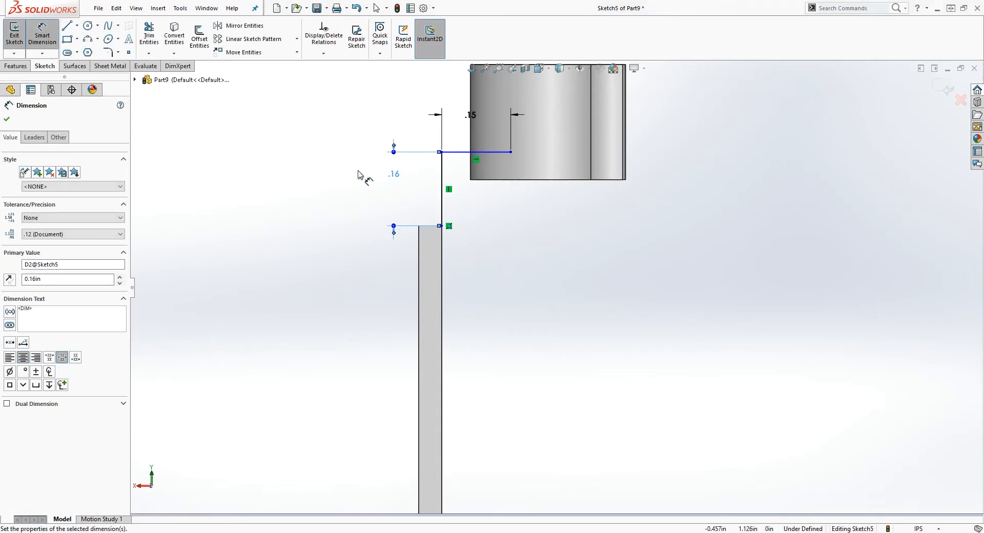
{"action": "key", "text": "Escape"}
Make the vertical line's lower endpoint coincident with the arm's top end edge, keeping the sketch face-on
{"action": "left_click", "coordinate": [511, 151]}
{"action": "mouse_move", "coordinate": [511, 152]}
{"action": "left_mouse_down"}
{"action": "mouse_move", "coordinate": [514, 165]}
{"action": "mouse_move", "coordinate": [510, 145]}
{"action": "left_mouse_up"}
{"action": "left_click", "coordinate": [441, 214]}
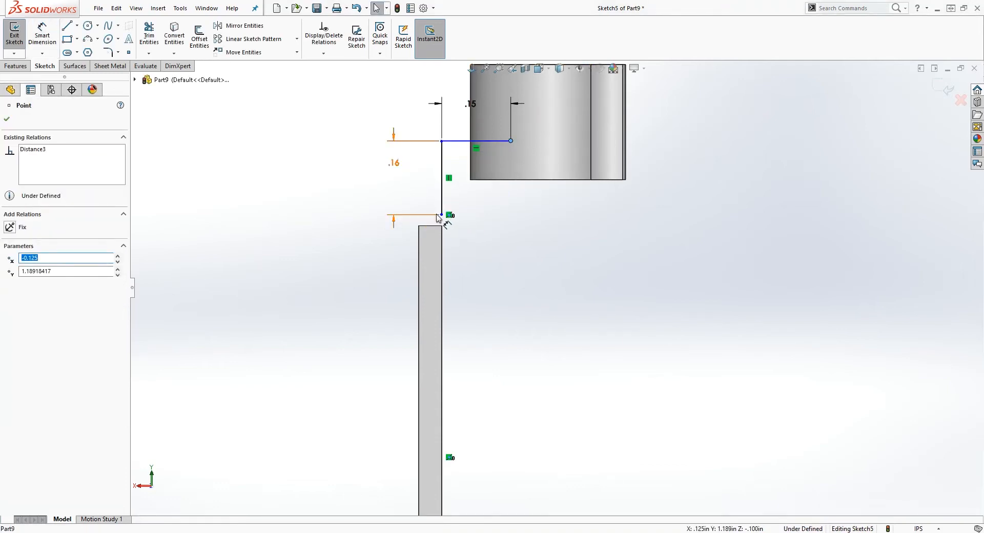
{"action": "middle_click_drag", "start_coordinate": [450, 235], "coordinate": [446, 268]}
{"action": "left_click", "coordinate": [483, 270]}
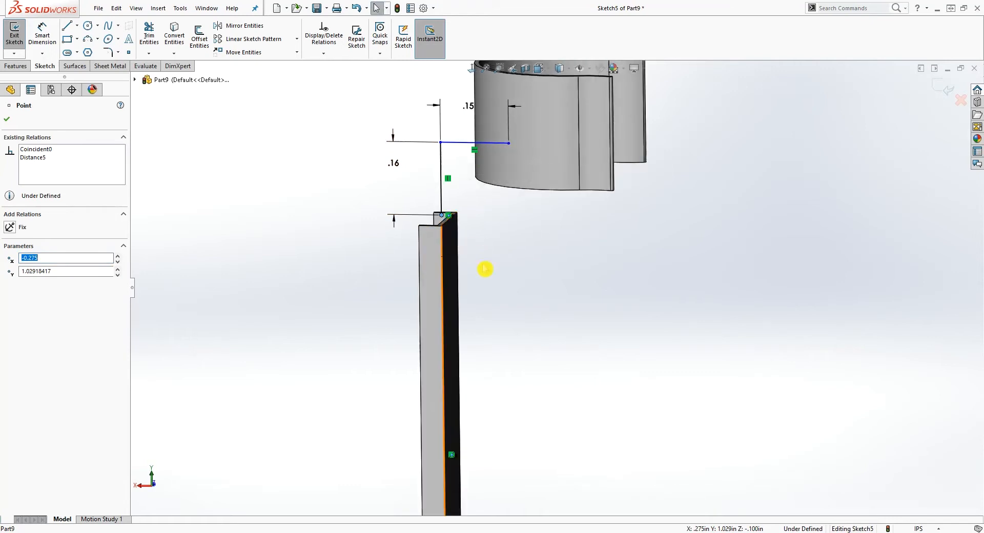
{"action": "left_click", "coordinate": [444, 228]}
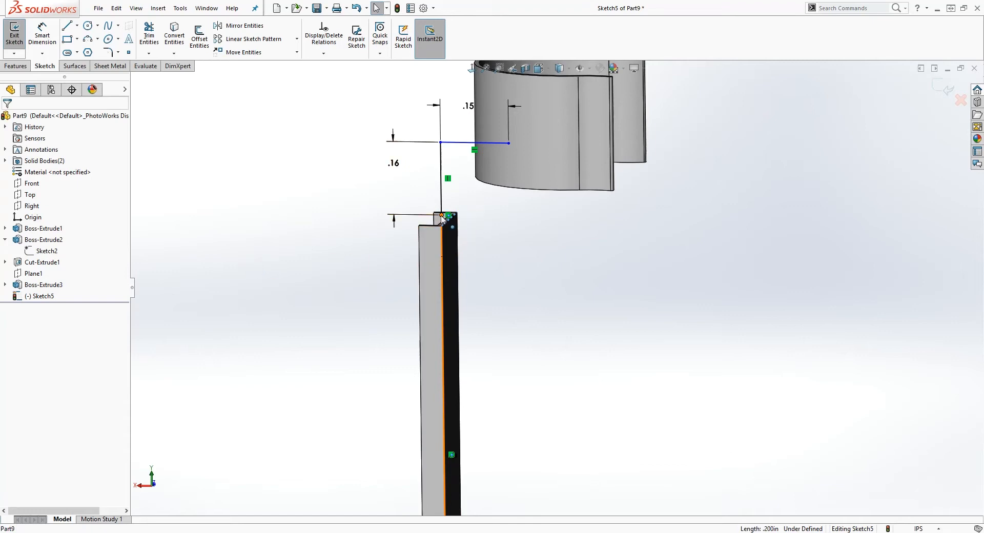
{"action": "left_click", "coordinate": [442, 216], "text": "ctrl"}
{"action": "left_click", "coordinate": [19, 296]}
{"action": "left_click", "coordinate": [341, 256]}
{"action": "middle_click_drag", "start_coordinate": [341, 256], "coordinate": [469, 251]}
{"action": "left_click", "coordinate": [472, 68]}
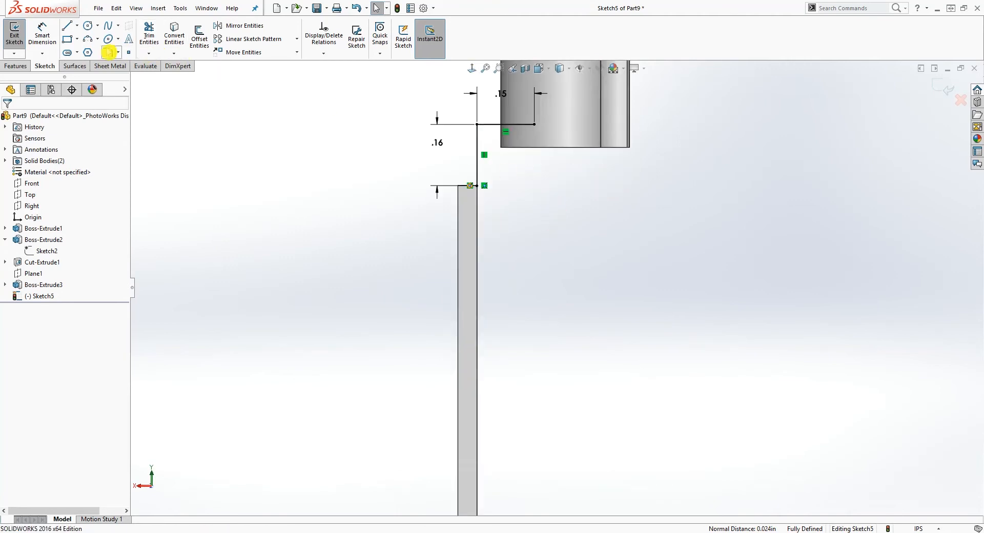
Round the corner between the two lines with a 0.1 in sketch fillet and close the sketch
{"action": "left_click", "coordinate": [112, 52]}
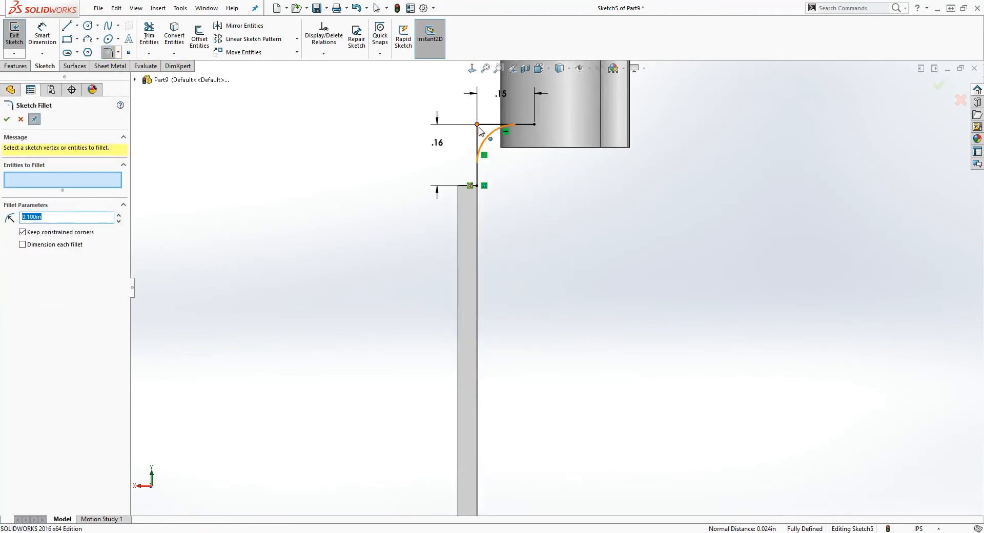
{"action": "left_click", "coordinate": [481, 147]}
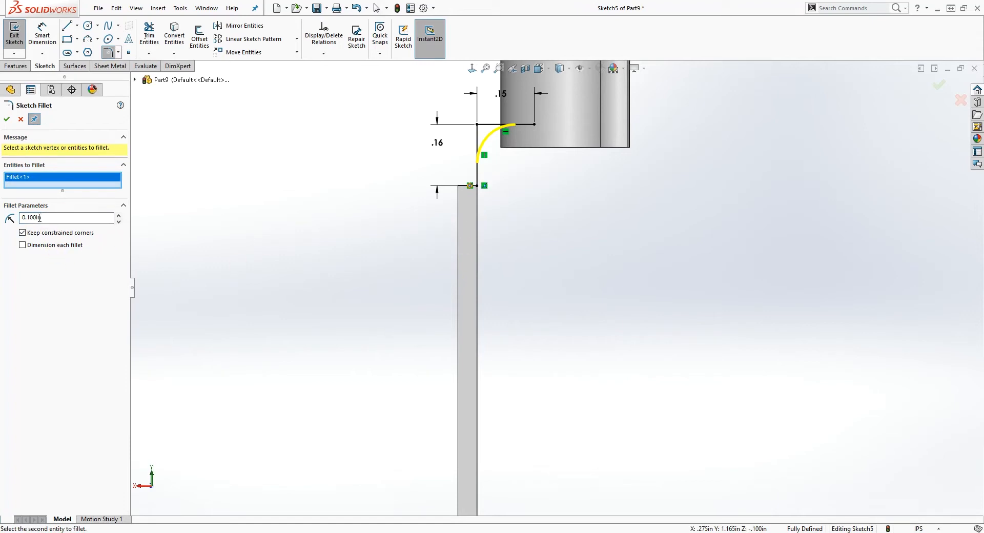
{"action": "left_click", "coordinate": [8, 121]}
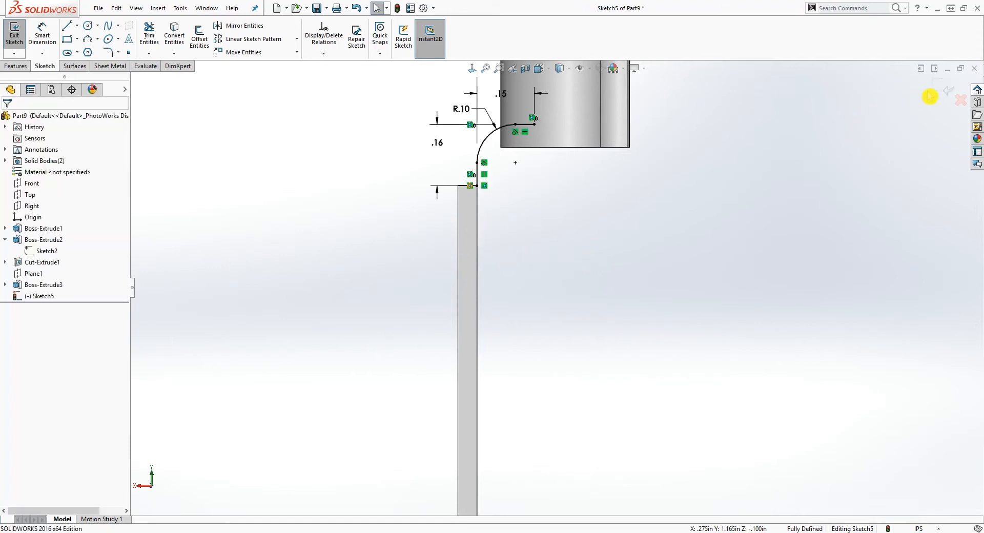
{"action": "left_click", "coordinate": [949, 92]}
Start a sketch on the arm's top end face and convert its U-shaped outline into sketch entities
{"action": "mouse_move", "coordinate": [595, 178]}
{"action": "middle_mouse_down"}
{"action": "mouse_move", "coordinate": [617, 260]}
{"action": "mouse_move", "coordinate": [579, 254]}
{"action": "middle_mouse_up"}
{"action": "scroll", "coordinate": [462, 217], "scroll_direction": "down", "scroll_amount": 4}
{"action": "left_click", "coordinate": [542, 212]}
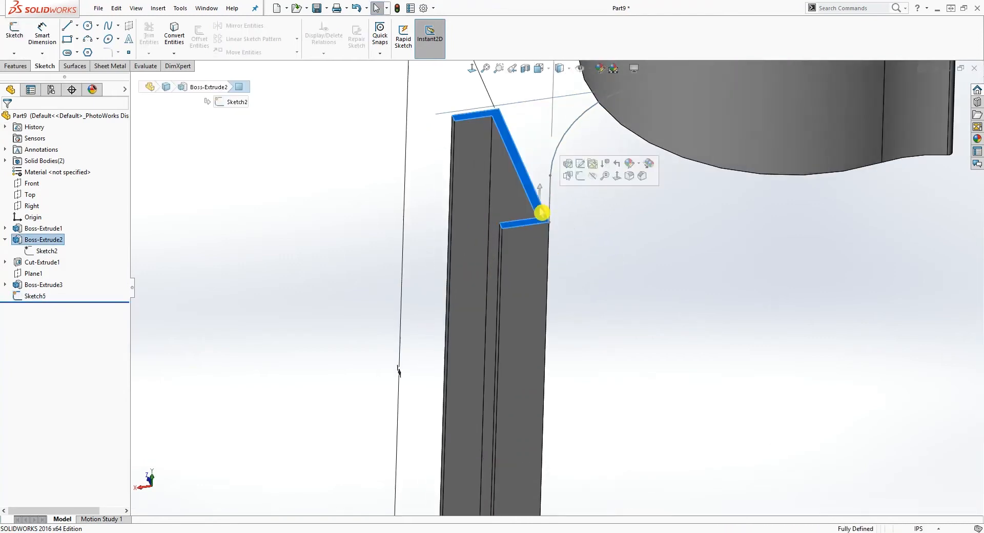
{"action": "left_click", "coordinate": [15, 66]}
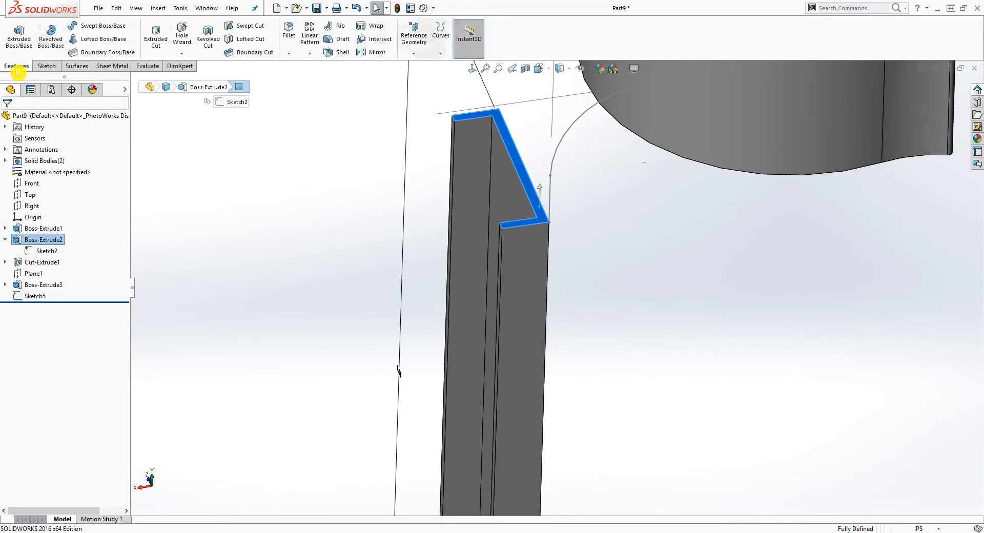
{"action": "left_click", "coordinate": [43, 66]}
{"action": "left_click", "coordinate": [15, 36]}
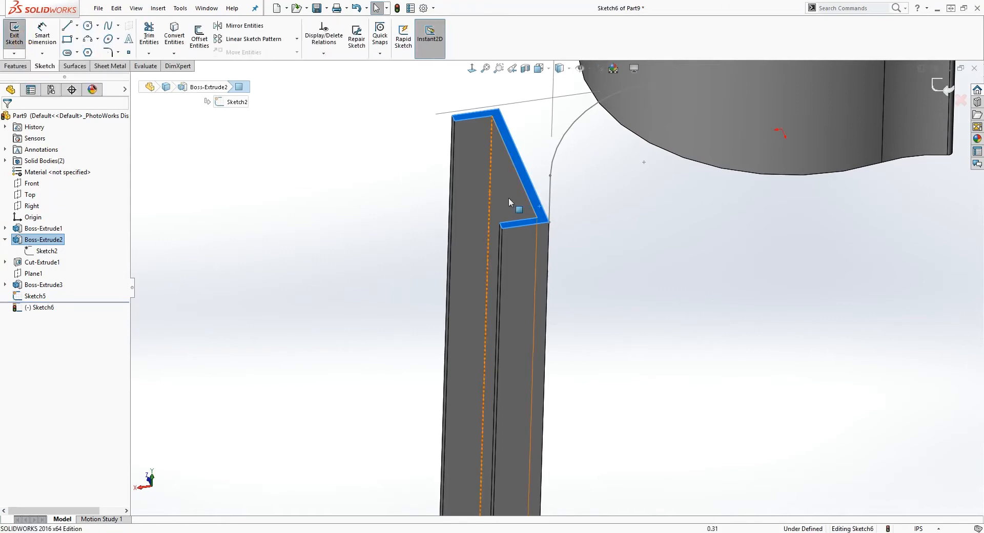
{"action": "left_click", "coordinate": [174, 36]}
{"action": "middle_click_drag", "start_coordinate": [603, 251], "coordinate": [692, 242]}
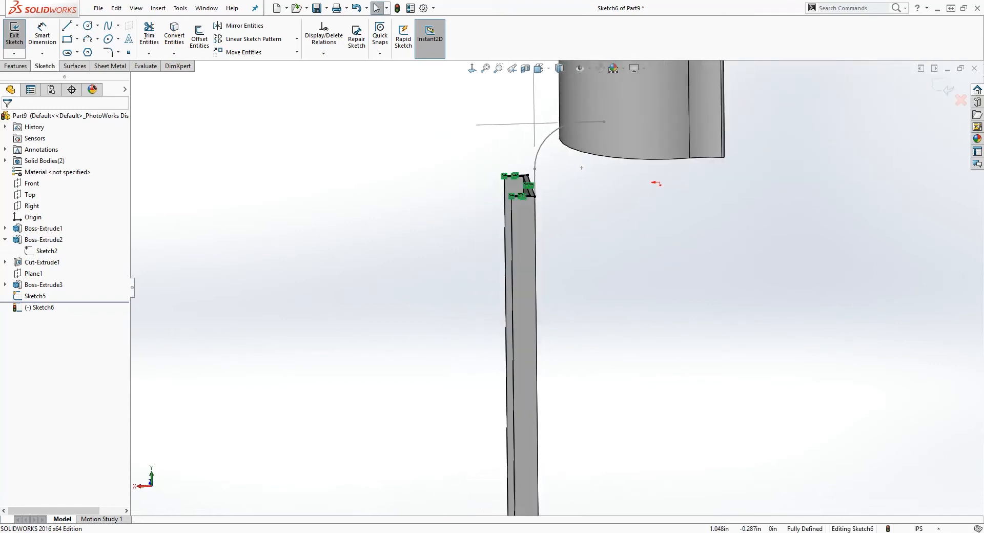
Sweep the arm's end-face outline along the filleted path sketch to bridge the arm and clip
{"action": "left_click", "coordinate": [13, 66]}
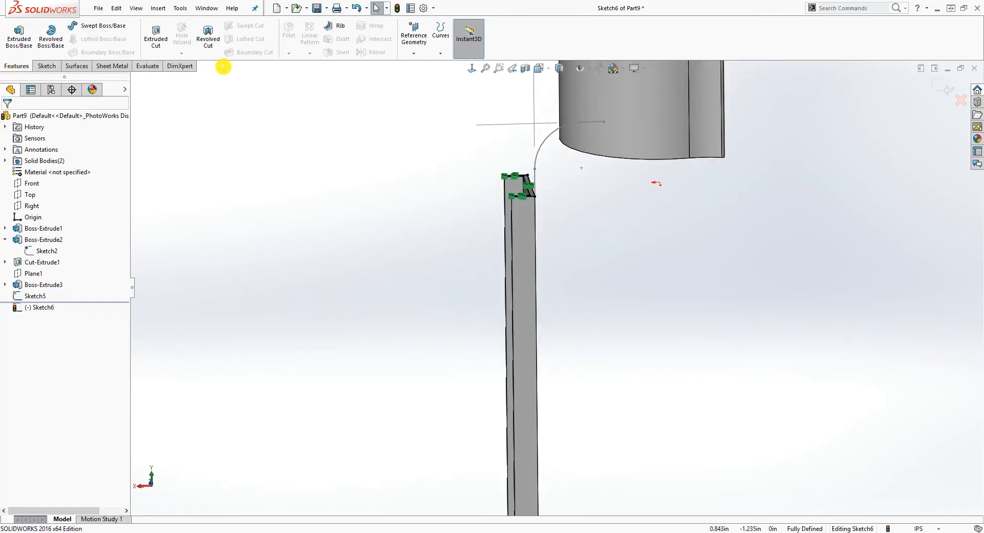
{"action": "left_click", "coordinate": [100, 25]}
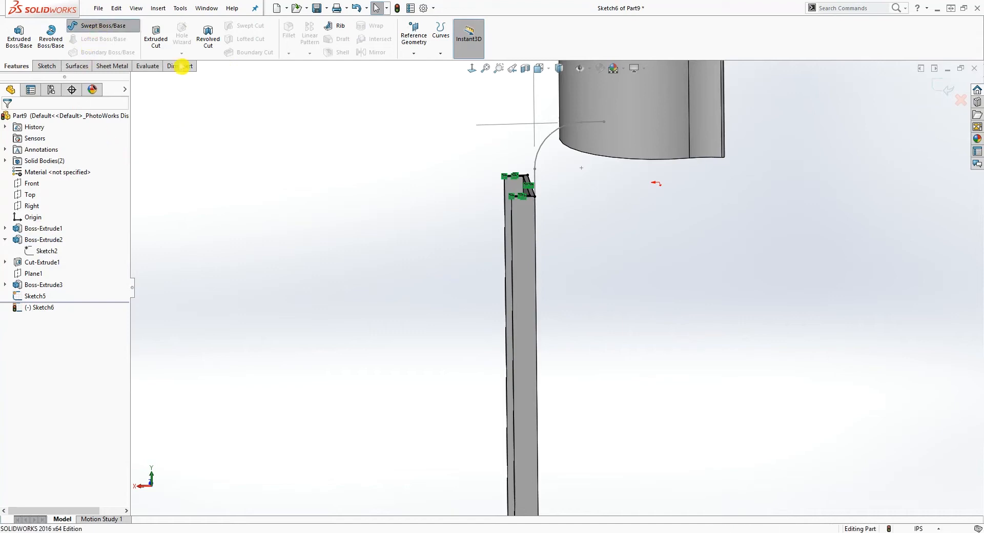
{"action": "scroll", "coordinate": [517, 207], "scroll_direction": "down", "scroll_amount": 3}
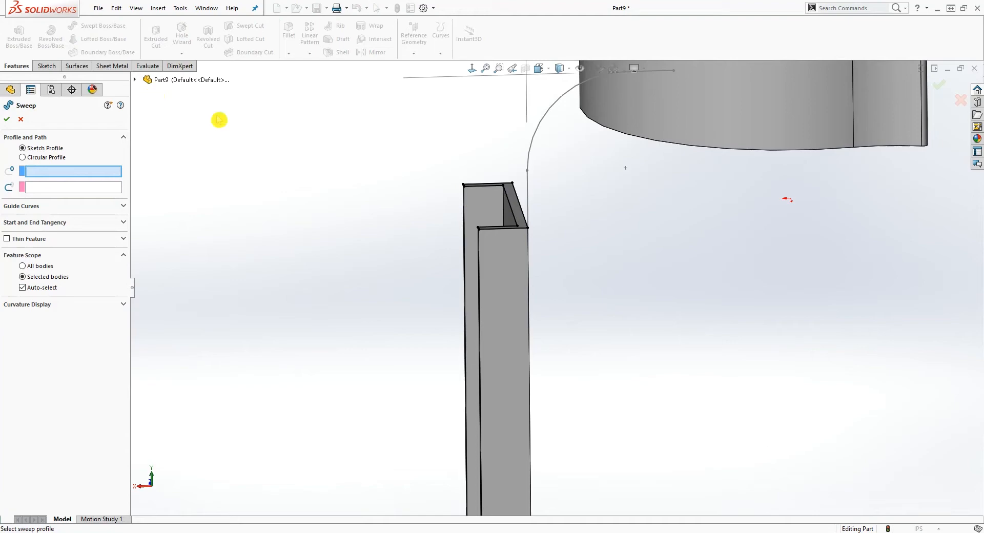
{"action": "left_click", "coordinate": [506, 233]}
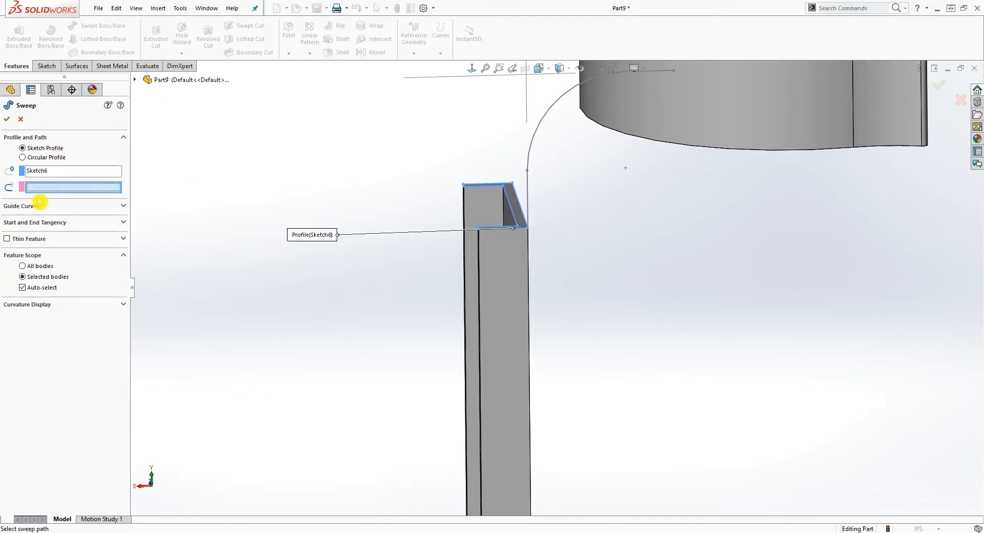
{"action": "left_click", "coordinate": [540, 126]}
{"action": "middle_click_drag", "start_coordinate": [617, 258], "coordinate": [678, 295]}
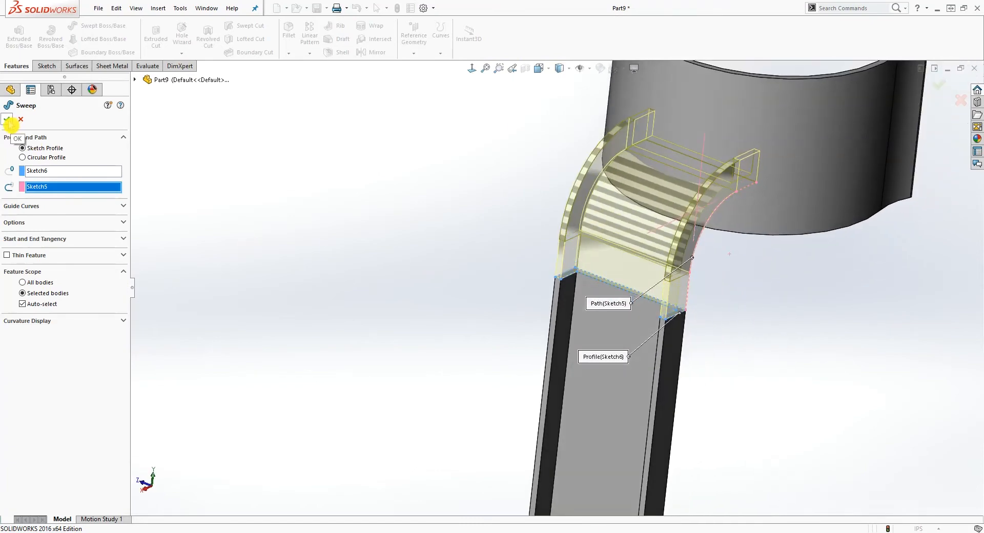
{"action": "scroll", "coordinate": [574, 287], "scroll_direction": "up", "scroll_amount": 3}
{"action": "left_click", "coordinate": [687, 333]}
Examine how far the swept neck protrudes through the clip's inner wall
{"action": "middle_click_drag", "start_coordinate": [687, 334], "coordinate": [659, 383]}
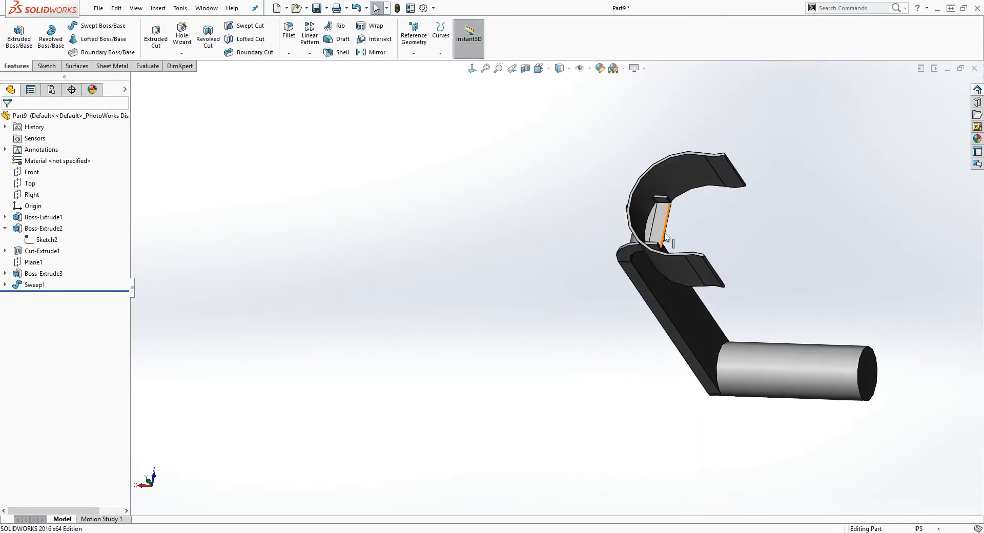
{"action": "scroll", "coordinate": [663, 277], "scroll_direction": "down", "scroll_amount": 2}
{"action": "middle_click_drag", "start_coordinate": [670, 250], "coordinate": [698, 287]}
{"action": "scroll", "coordinate": [621, 241], "scroll_direction": "up", "scroll_amount": 4}
{"action": "scroll", "coordinate": [713, 269], "scroll_direction": "down", "scroll_amount": 4}
{"action": "scroll", "coordinate": [764, 344], "scroll_direction": "up", "scroll_amount": 3}
{"action": "scroll", "coordinate": [719, 330], "scroll_direction": "down", "scroll_amount": 4}
{"action": "scroll", "coordinate": [600, 360], "scroll_direction": "up", "scroll_amount": 4}
{"action": "middle_click_drag", "start_coordinate": [600, 360], "coordinate": [579, 352]}
{"action": "scroll", "coordinate": [483, 213], "scroll_direction": "down", "scroll_amount": 3}
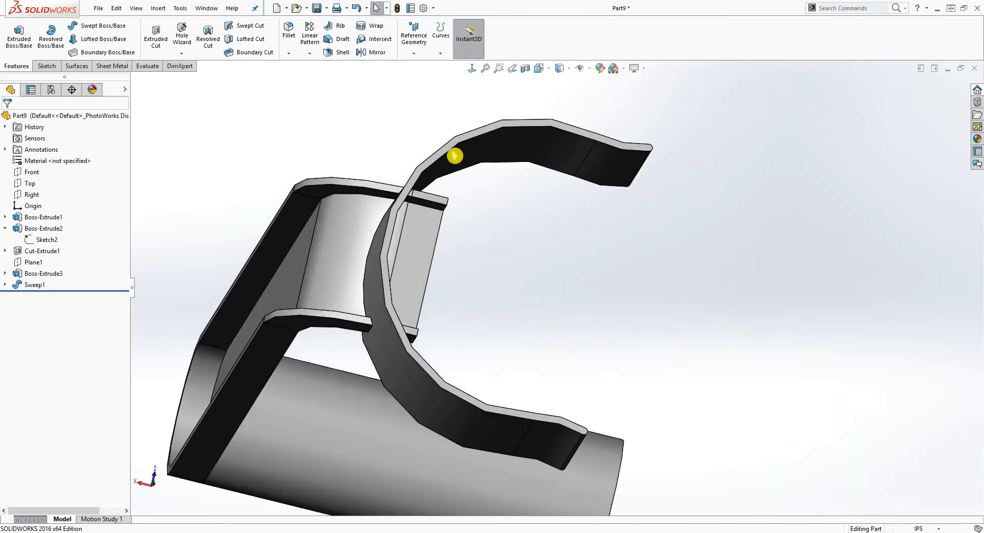
Start a sketch on the clip's C-shaped edge face, viewed face-on, and convert its inner arc edge
{"action": "left_click", "coordinate": [453, 146]}
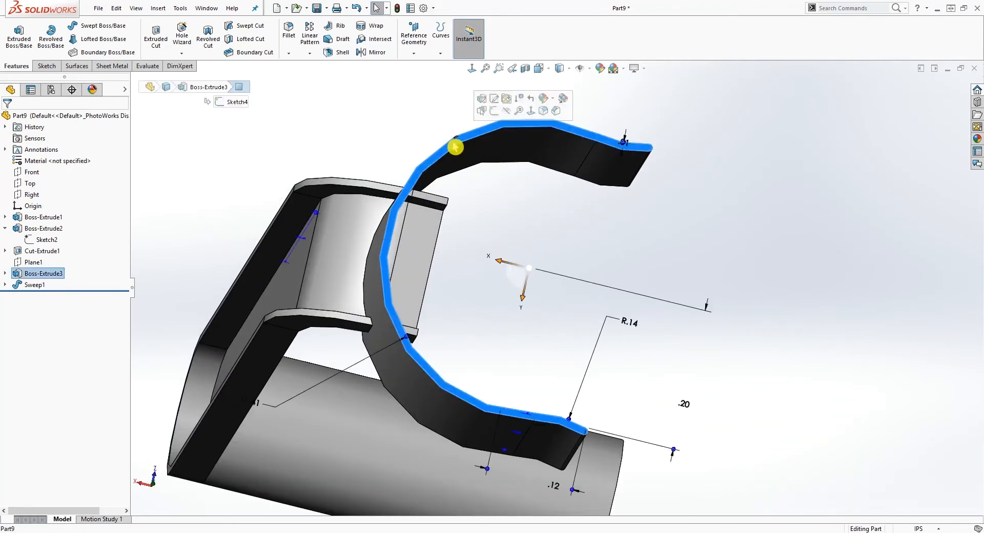
{"action": "left_click", "coordinate": [47, 66]}
{"action": "left_click", "coordinate": [14, 31]}
{"action": "left_click", "coordinate": [472, 68]}
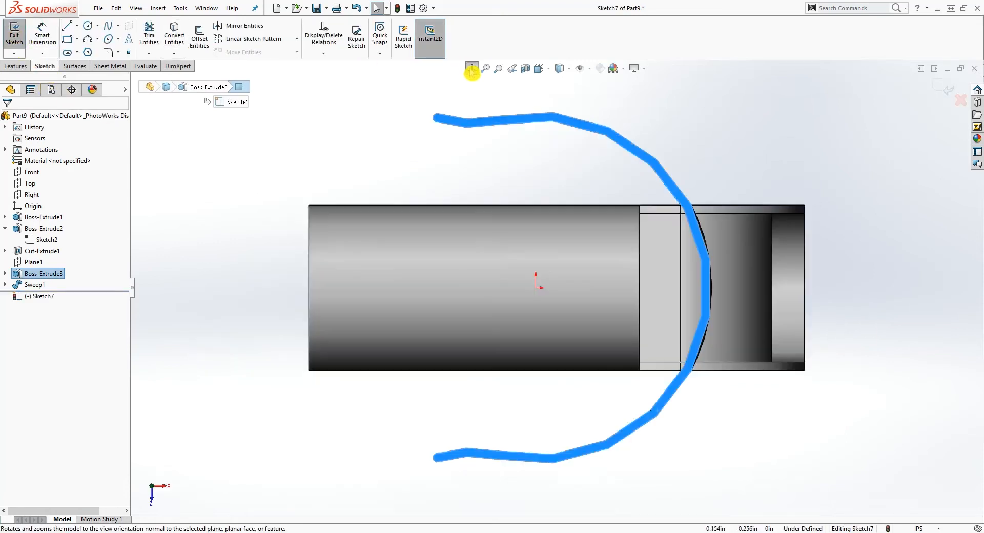
{"action": "scroll", "coordinate": [678, 291], "scroll_direction": "up", "scroll_amount": 2}
{"action": "scroll", "coordinate": [678, 274], "scroll_direction": "down", "scroll_amount": 1}
{"action": "key", "text": "Escape"}
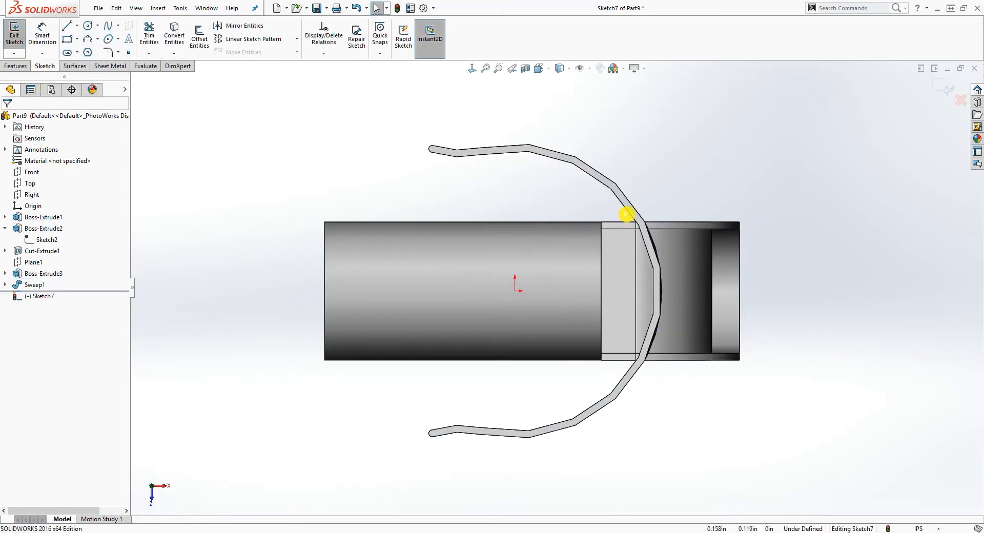
{"action": "left_click", "coordinate": [620, 211]}
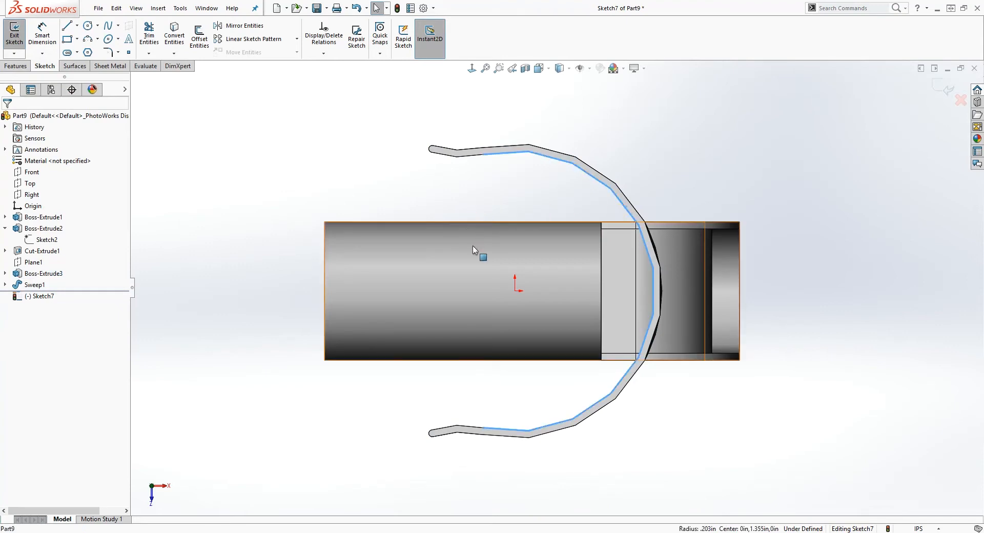
{"action": "left_click", "coordinate": [34, 44]}
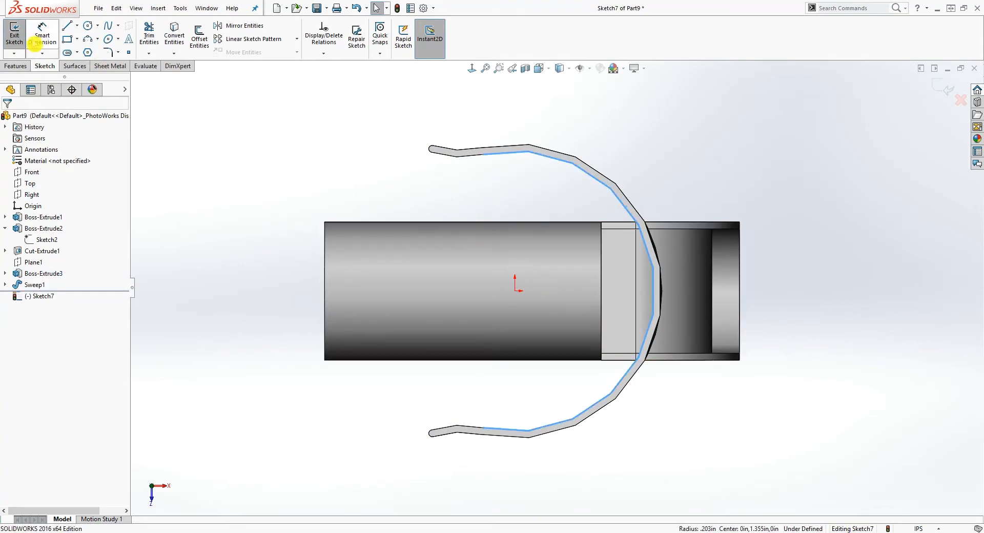
{"action": "left_click", "coordinate": [179, 45]}
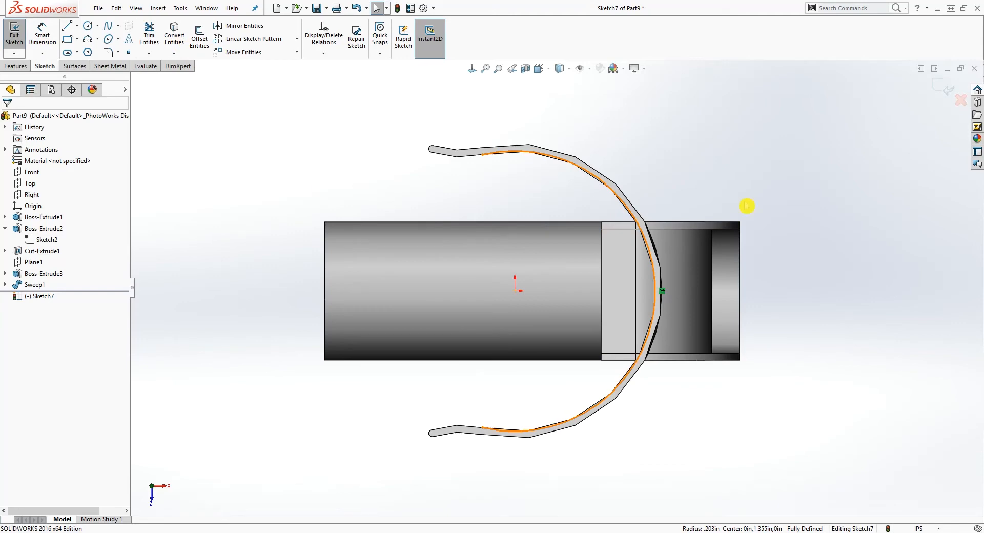
Draw a vertical line joining the two ends of the converted inner arc
{"action": "key", "text": "l"}
{"action": "left_click_drag", "start_coordinate": [482, 154], "coordinate": [483, 427]}
{"action": "left_click", "coordinate": [483, 428]}
{"action": "key", "text": "Escape"}
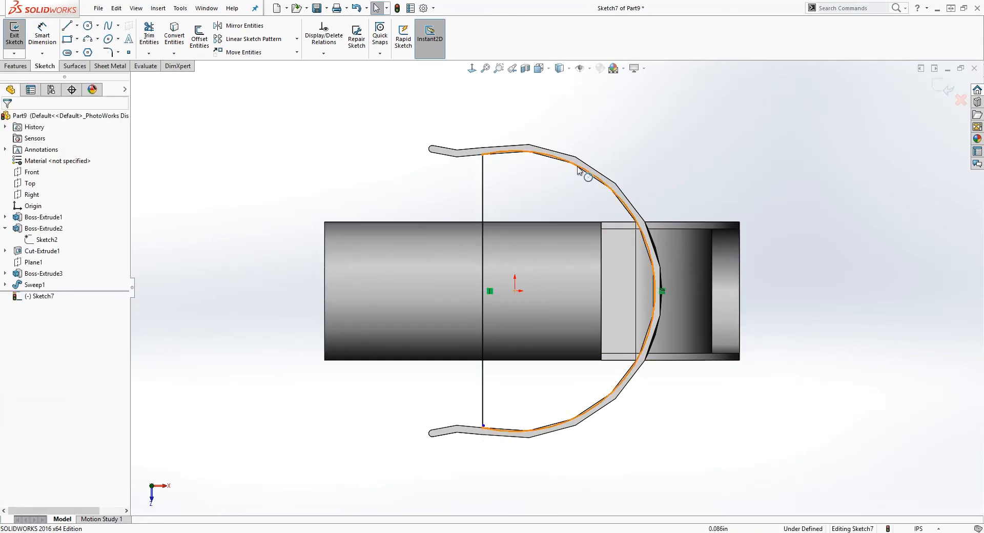
Fix the tiny stray segment at the vertical line's lower end so the profile closes at the arc's endpoint
{"action": "middle_click_drag", "start_coordinate": [597, 392], "coordinate": [607, 258]}
{"action": "scroll", "coordinate": [608, 263], "scroll_direction": "up", "scroll_amount": 3}
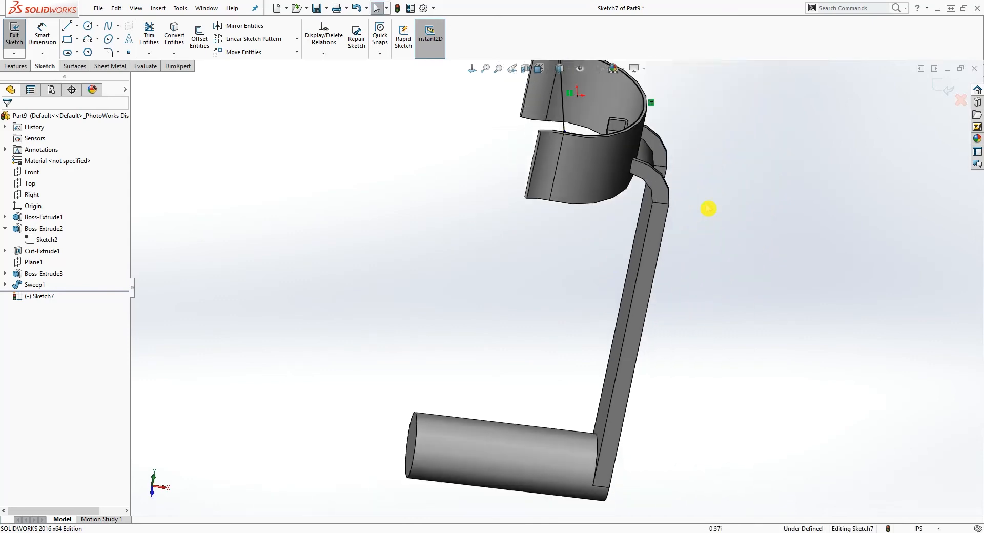
{"action": "scroll", "coordinate": [712, 205], "scroll_direction": "down", "scroll_amount": 1}
{"action": "scroll", "coordinate": [716, 187], "scroll_direction": "up", "scroll_amount": 2}
{"action": "scroll", "coordinate": [641, 197], "scroll_direction": "down", "scroll_amount": 2}
{"action": "scroll", "coordinate": [491, 187], "scroll_direction": "down", "scroll_amount": 1}
{"action": "scroll", "coordinate": [491, 187], "scroll_direction": "down", "scroll_amount": 2}
{"action": "middle_click_drag", "start_coordinate": [465, 196], "coordinate": [465, 252]}
{"action": "left_click_drag", "start_coordinate": [466, 166], "coordinate": [540, 239]}
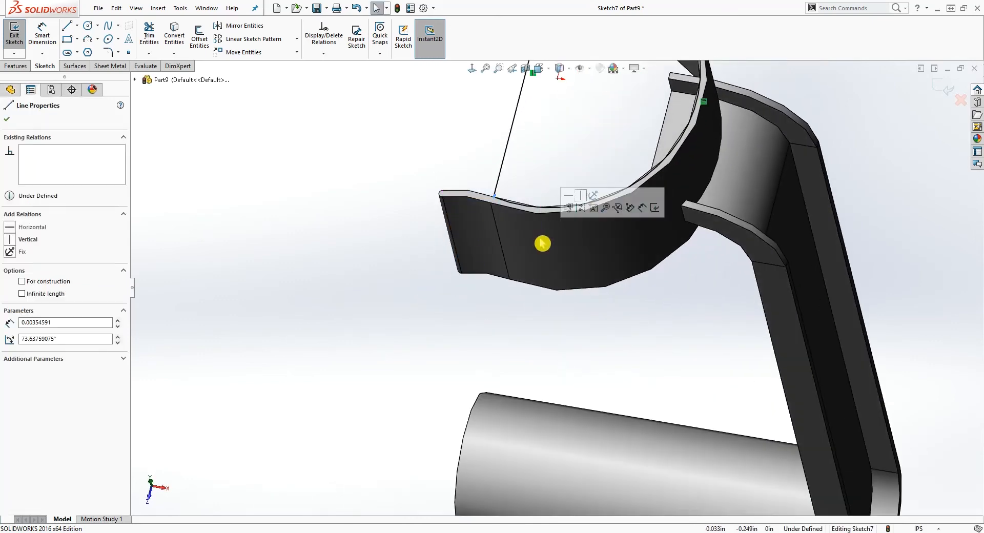
{"action": "key", "text": "Escape"}
Raise the document's shaded image quality to a deviation of 0.00058651 in
{"action": "left_click", "coordinate": [423, 7]}
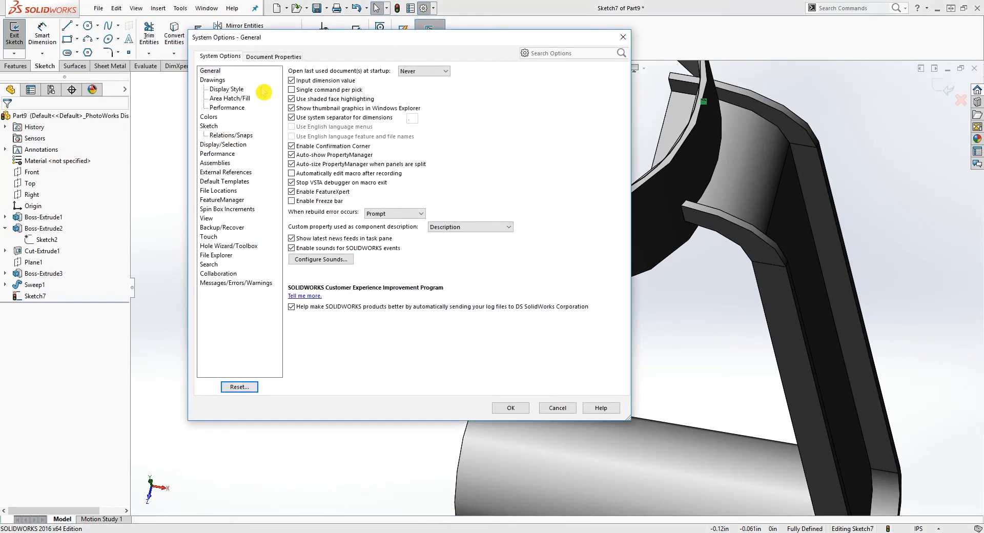
{"action": "left_click", "coordinate": [273, 56]}
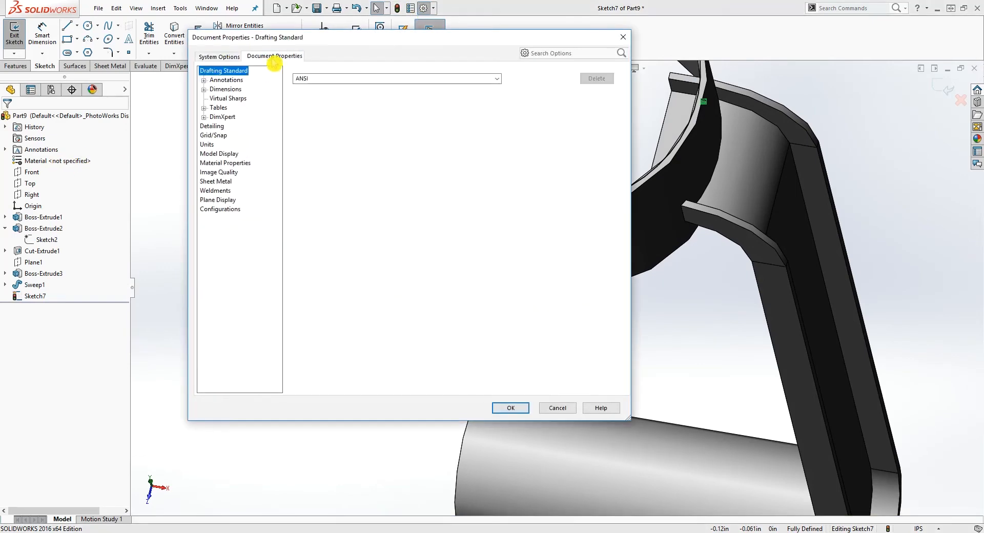
{"action": "left_click", "coordinate": [216, 173]}
{"action": "left_click_drag", "start_coordinate": [333, 93], "coordinate": [350, 96]}
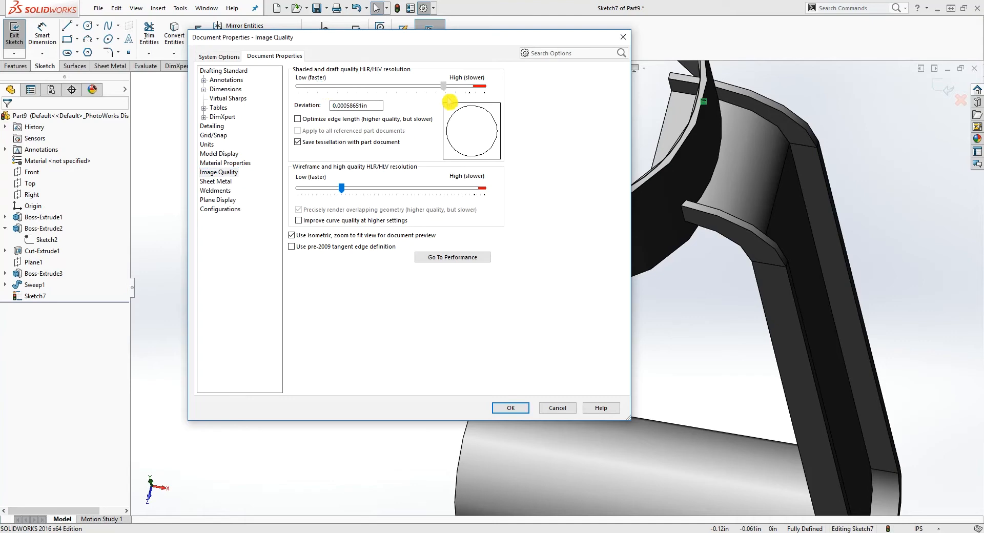
{"action": "left_click", "coordinate": [511, 408]}
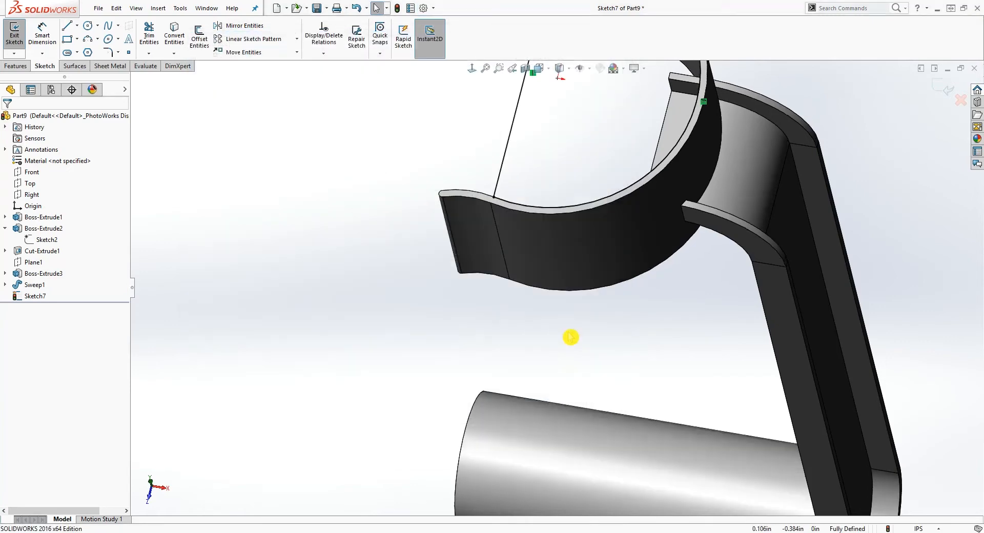
Extrude-cut the closed arc profile Up To Next to trim the neck protruding inside the clip
{"action": "scroll", "coordinate": [569, 336], "scroll_direction": "up", "scroll_amount": 3}
{"action": "mouse_move", "coordinate": [586, 322]}
{"action": "middle_mouse_down"}
{"action": "mouse_move", "coordinate": [600, 284]}
{"action": "mouse_move", "coordinate": [601, 326]}
{"action": "middle_mouse_up"}
{"action": "left_click", "coordinate": [16, 67]}
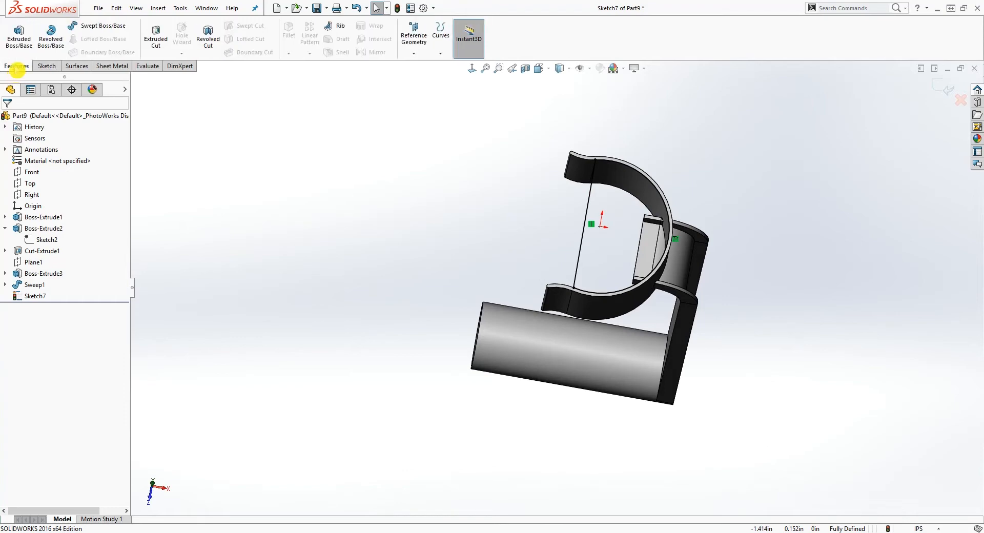
{"action": "left_click", "coordinate": [155, 36]}
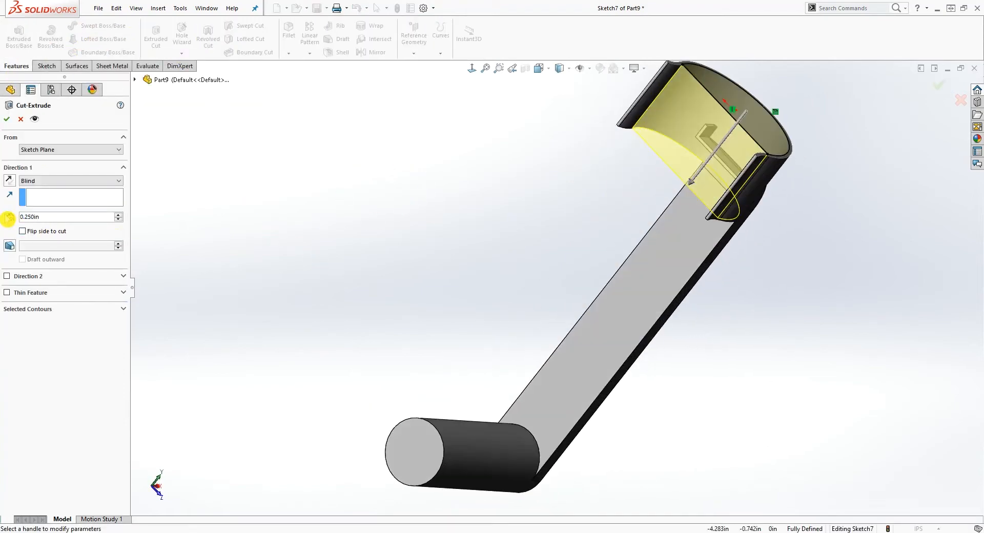
{"action": "left_click", "coordinate": [62, 181]}
{"action": "left_click", "coordinate": [46, 206]}
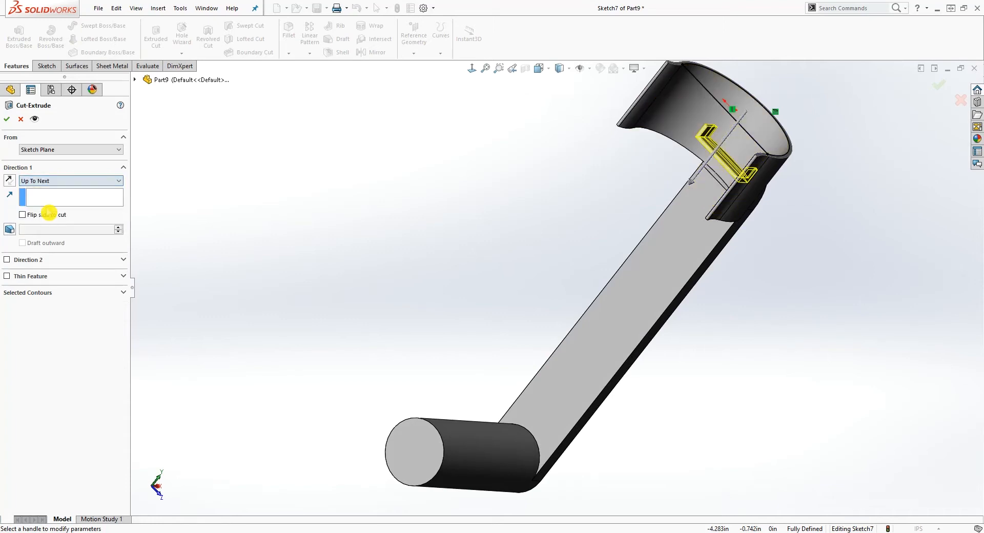
{"action": "middle_click_drag", "start_coordinate": [331, 289], "coordinate": [533, 313]}
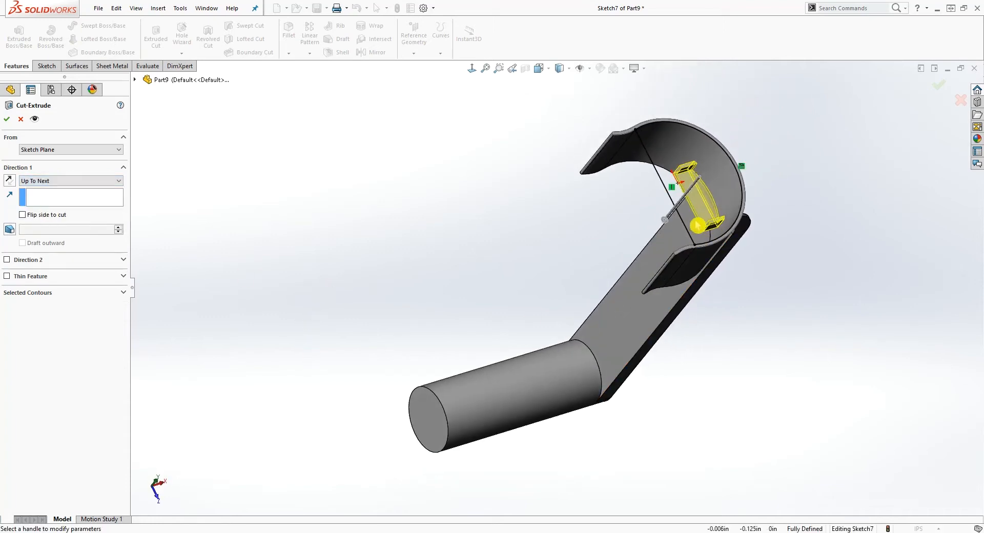
{"action": "left_click", "coordinate": [8, 121]}
{"action": "middle_click_drag", "start_coordinate": [483, 273], "coordinate": [586, 257]}
{"action": "middle_click_drag", "start_coordinate": [717, 255], "coordinate": [698, 280]}
{"action": "middle_click_drag", "start_coordinate": [746, 224], "coordinate": [517, 377]}
{"action": "left_click", "coordinate": [244, 237]}
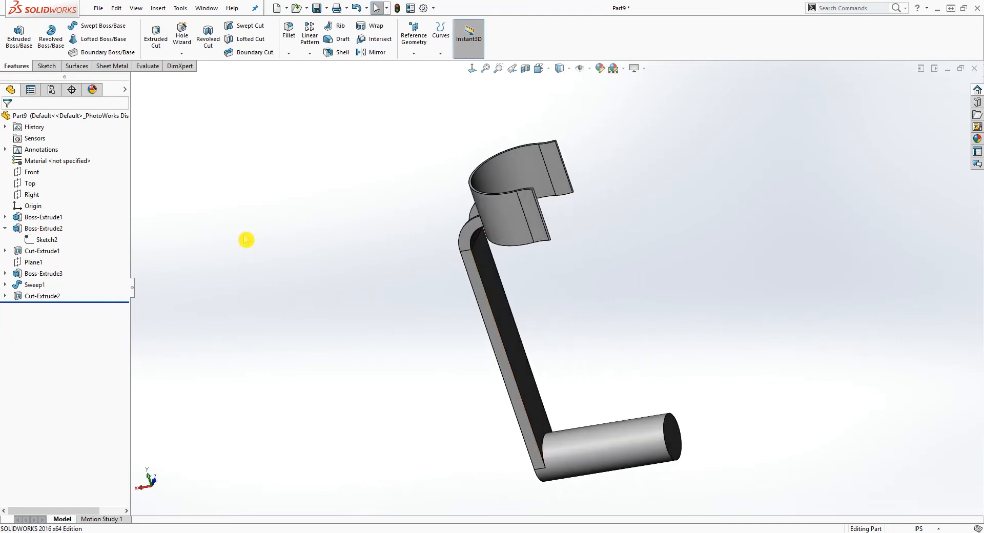
{"action": "middle_click_drag", "start_coordinate": [347, 207], "coordinate": [378, 176]}
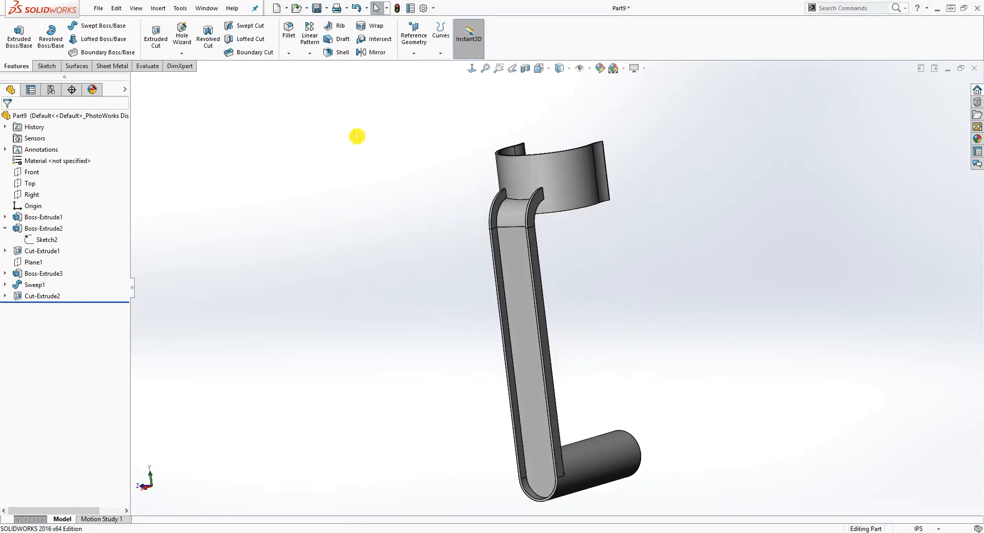
Save the finished part to the Desktop as "Part 5"
{"action": "left_click", "coordinate": [317, 8]}
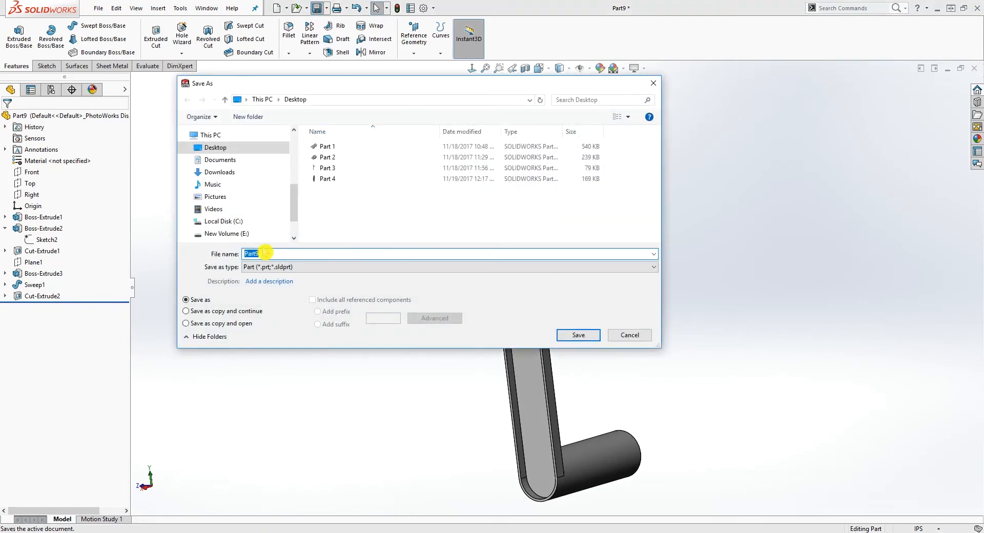
{"action": "type", "text": "pa"}
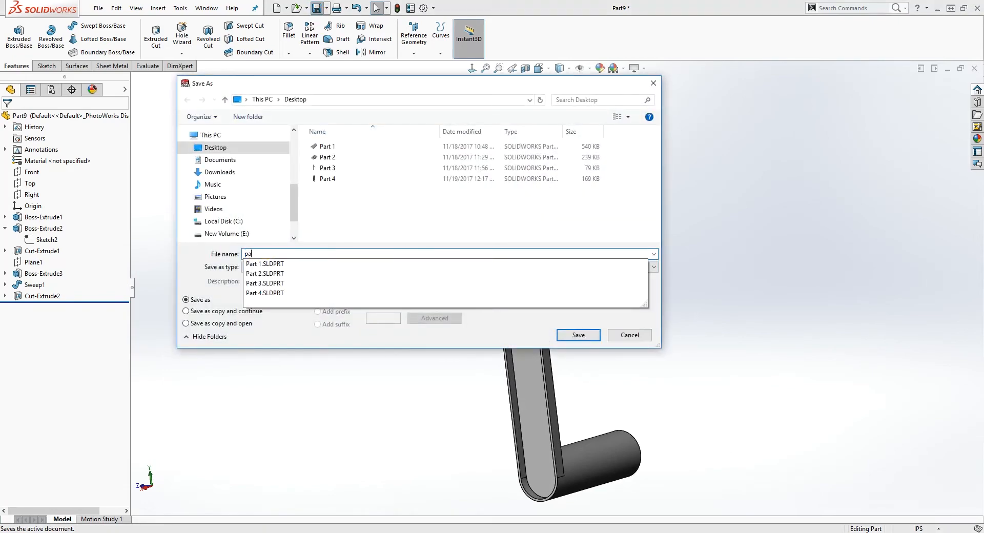
{"action": "key", "text": "BackSpace"}
{"action": "key", "text": "BackSpace"}
{"action": "key", "text": "BackSpace"}
{"action": "type", "text": "Part 5"}
{"action": "left_click", "coordinate": [578, 336]}
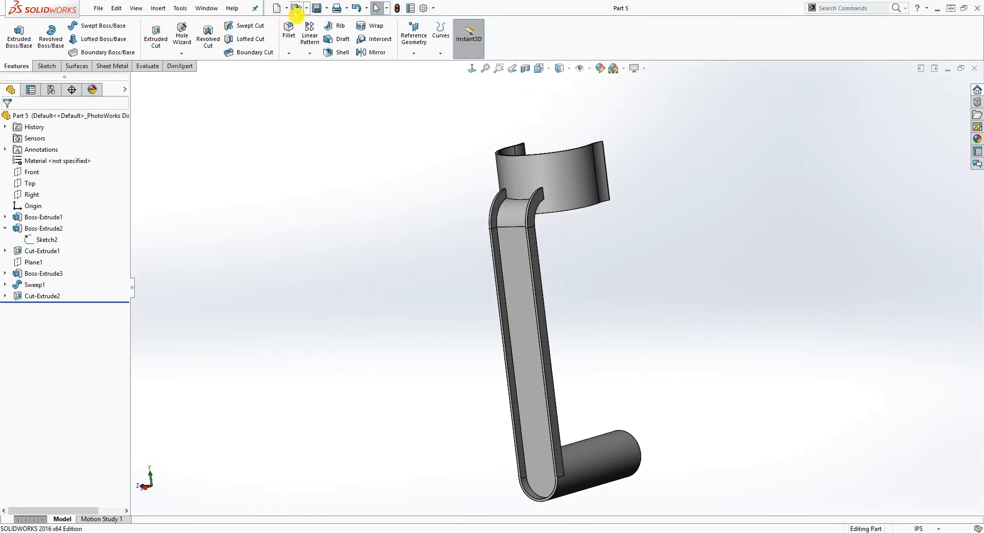
Create a new part document
{"action": "left_click", "coordinate": [278, 8]}
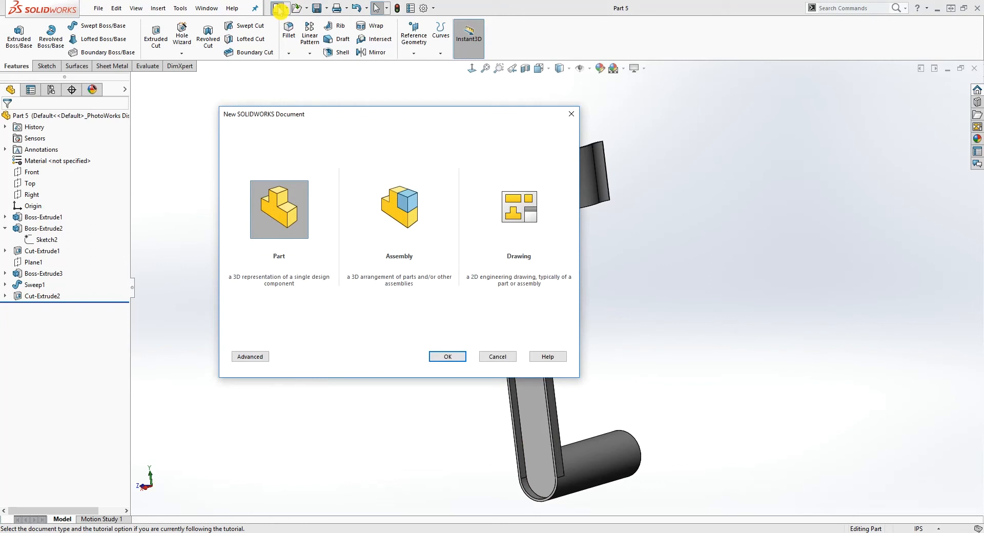
{"action": "left_click", "coordinate": [447, 357]}
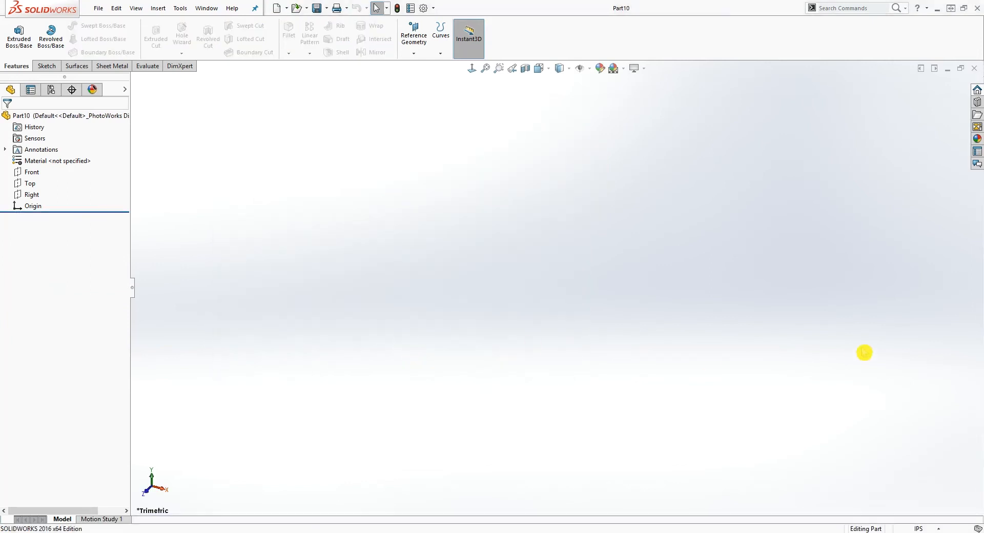
Bring up the PART 6.JPG reference drawing beside the model and start a sketch on the Top plane
{"action": "key", "text": "alt+Tab"}
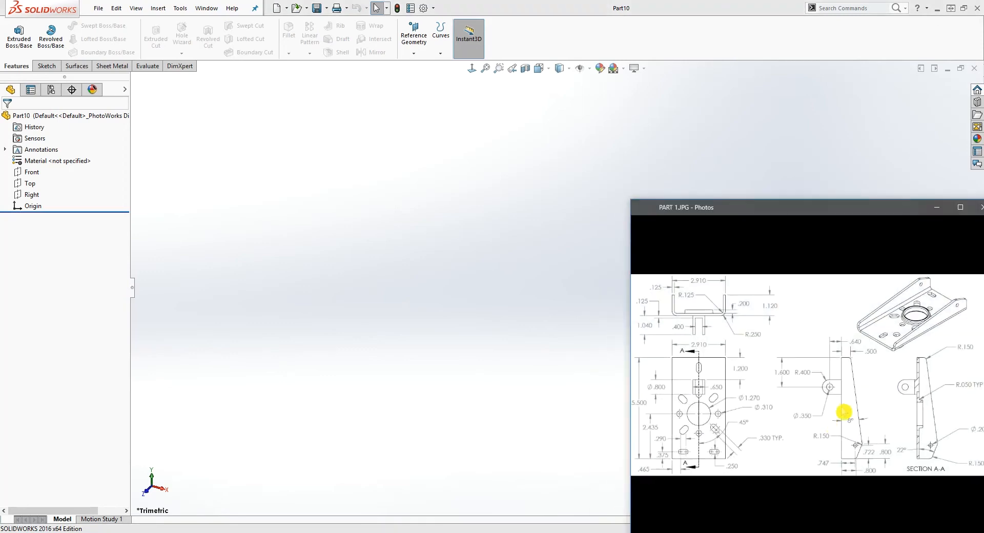
{"action": "scroll", "coordinate": [845, 409], "scroll_direction": "down", "scroll_amount": 2}
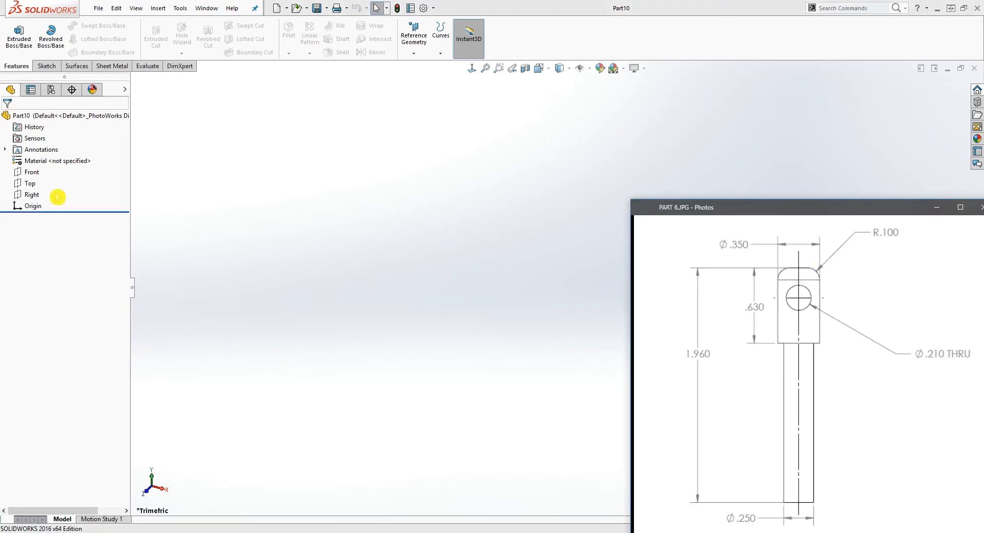
{"action": "left_click", "coordinate": [29, 185]}
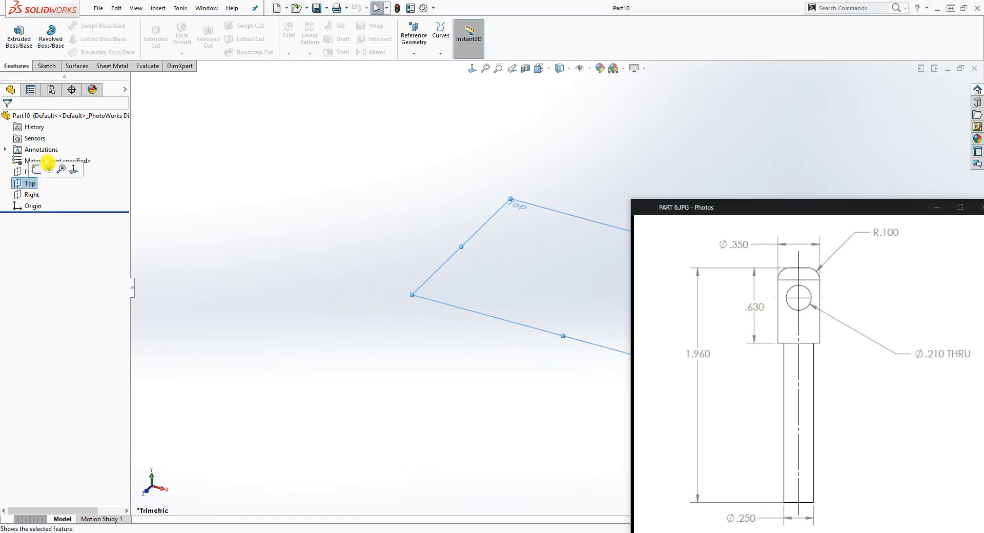
{"action": "left_click", "coordinate": [46, 67]}
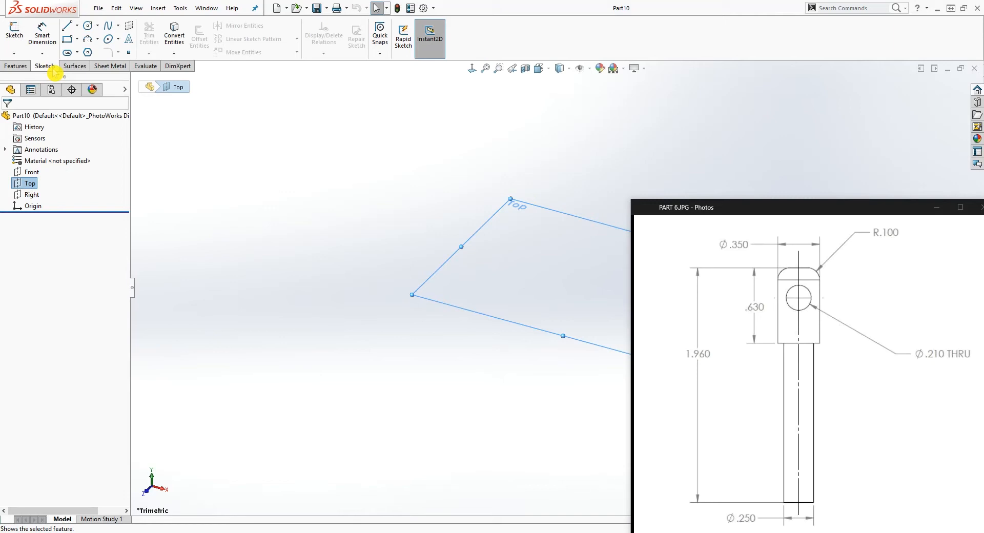
{"action": "left_click", "coordinate": [14, 32]}
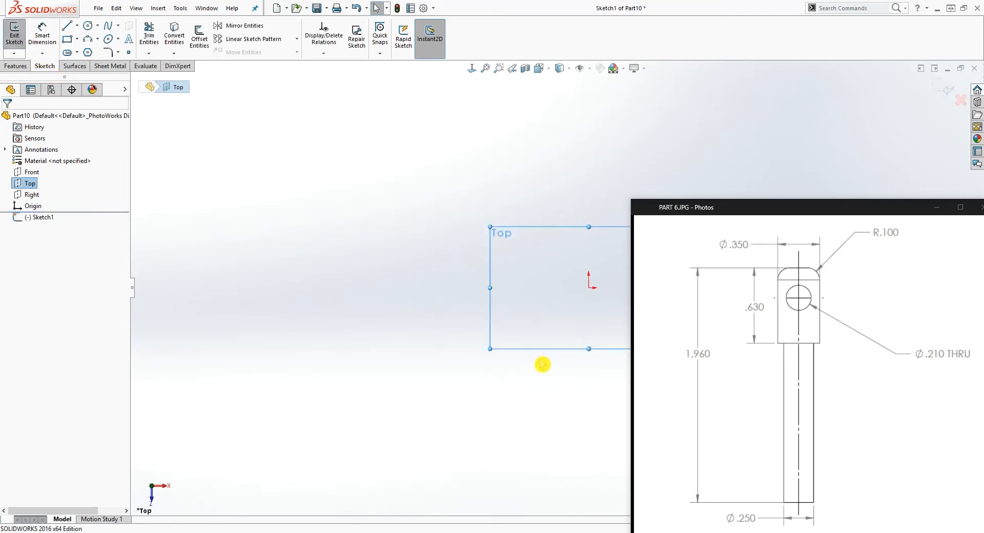
Sketch a circle centred on the origin and dimension its diameter to 0.35 in
{"action": "scroll", "coordinate": [592, 292], "scroll_direction": "down", "scroll_amount": 4}
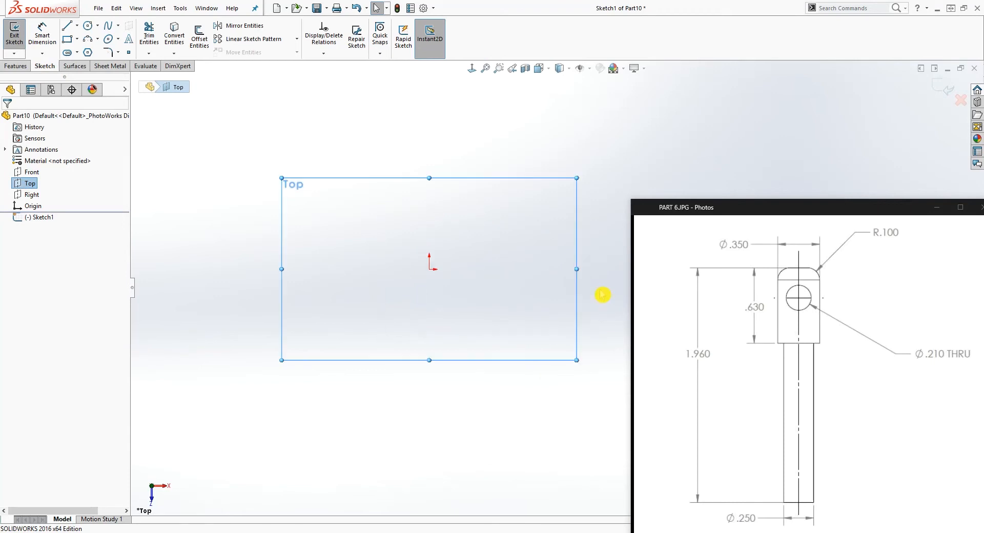
{"action": "left_click", "coordinate": [88, 25]}
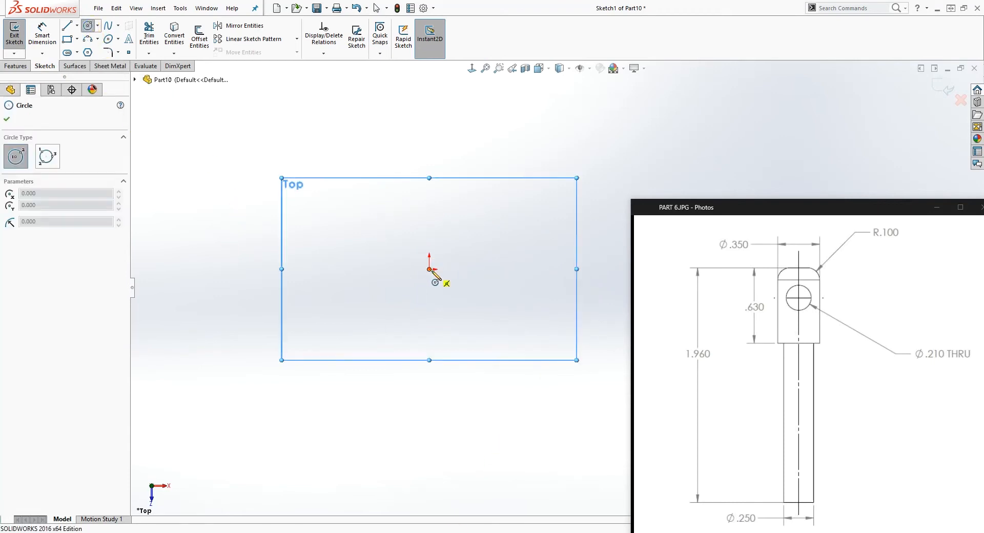
{"action": "left_click", "coordinate": [429, 269]}
{"action": "left_click", "coordinate": [489, 252]}
{"action": "key", "text": "Escape"}
{"action": "right_click_drag", "start_coordinate": [471, 403], "coordinate": [464, 354]}
{"action": "left_click", "coordinate": [454, 329]}
{"action": "left_click", "coordinate": [500, 417]}
{"action": "type", "text": ".35"}
{"action": "key", "text": "Return"}
{"action": "key", "text": "Escape"}
Extrude the circle as a blind boss 0.630 in deep, with the direction reversed to go downward
{"action": "left_click", "coordinate": [16, 66]}
{"action": "left_click", "coordinate": [19, 36]}
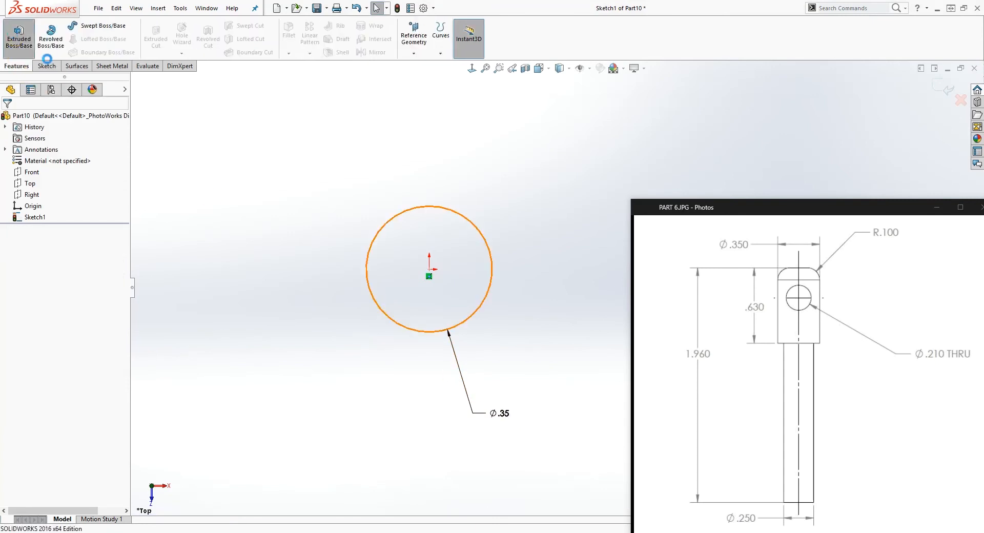
{"action": "middle_click_drag", "start_coordinate": [414, 442], "coordinate": [413, 445]}
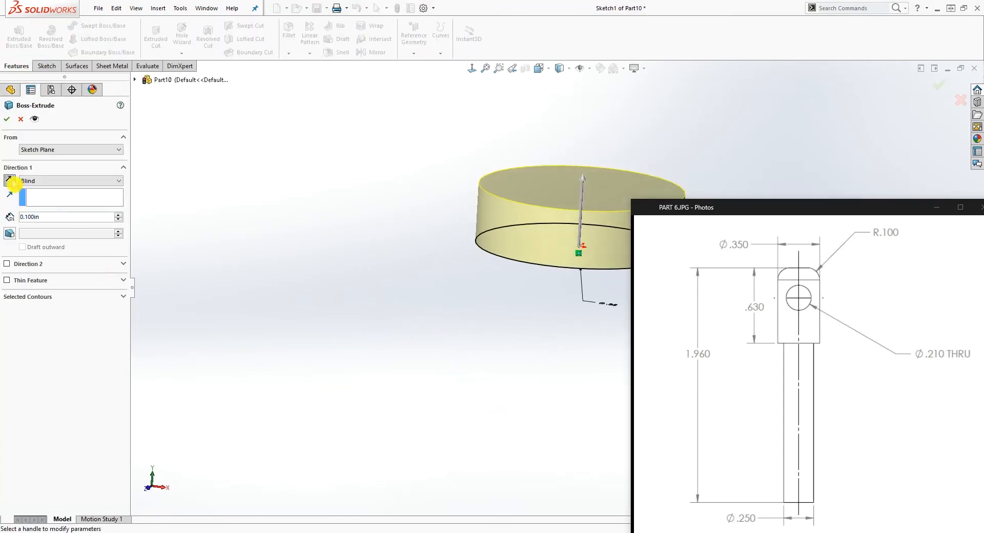
{"action": "left_click", "coordinate": [11, 181]}
{"action": "left_click", "coordinate": [56, 217]}
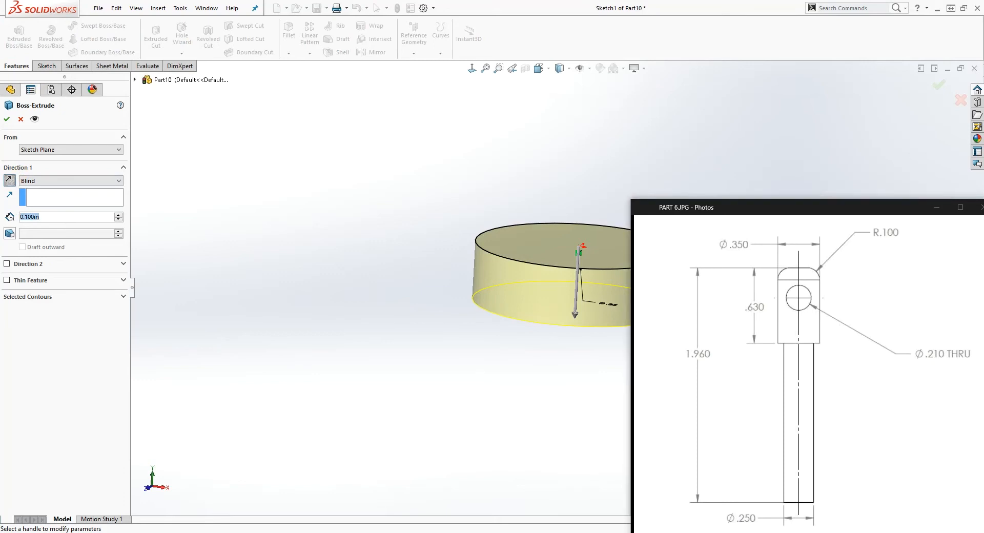
{"action": "type", "text": ".630"}
{"action": "key", "text": "Return"}
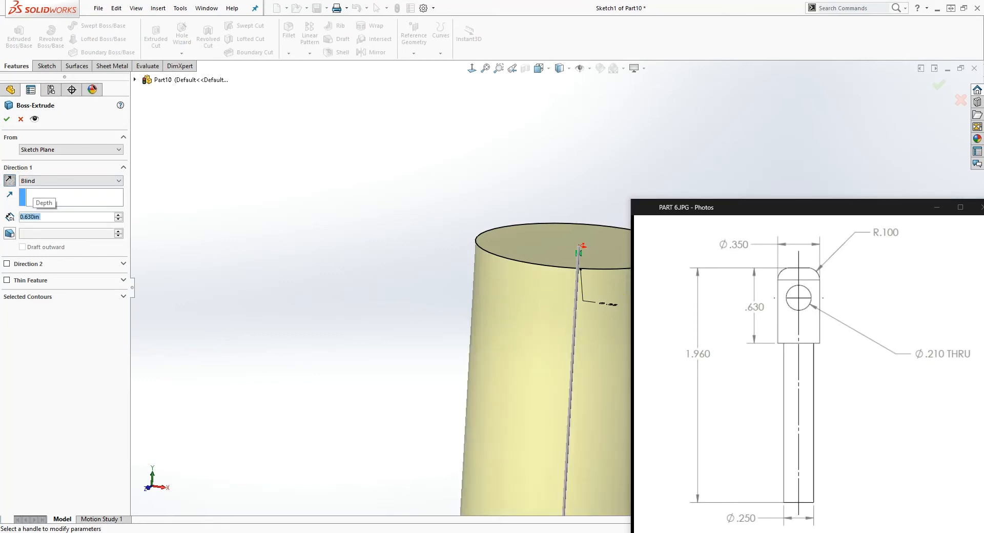
{"action": "scroll", "coordinate": [298, 349], "scroll_direction": "up", "scroll_amount": 8}
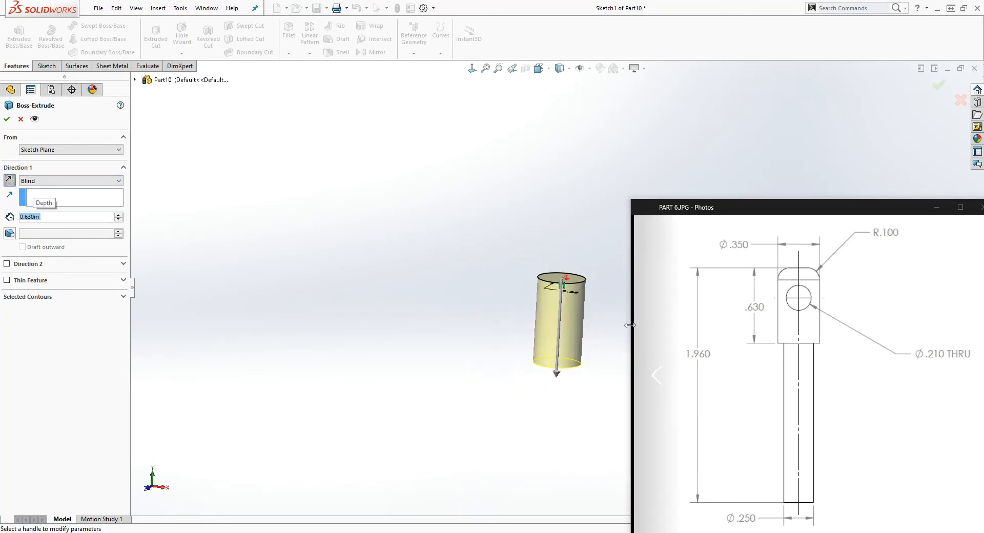
{"action": "scroll", "coordinate": [597, 341], "scroll_direction": "down", "scroll_amount": 5}
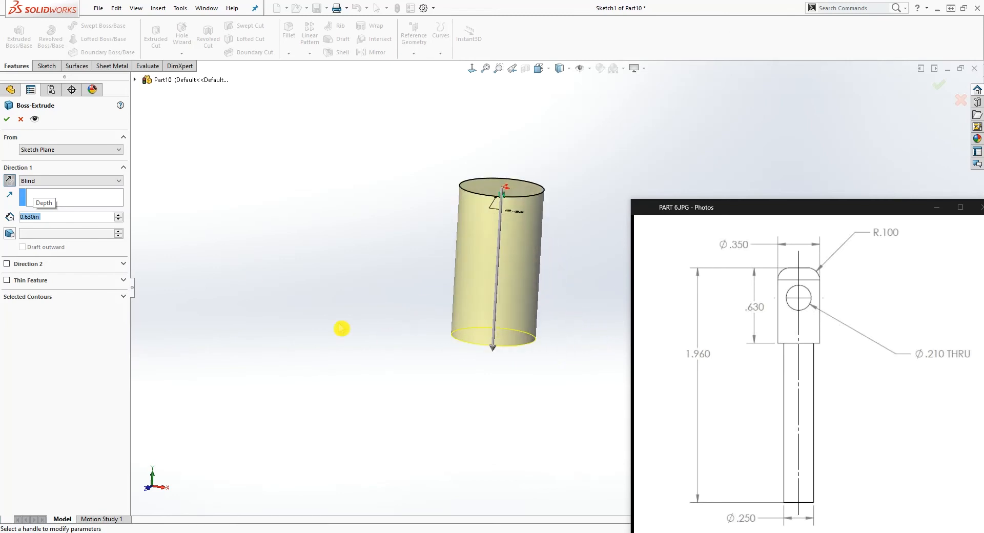
{"action": "left_click", "coordinate": [8, 123]}
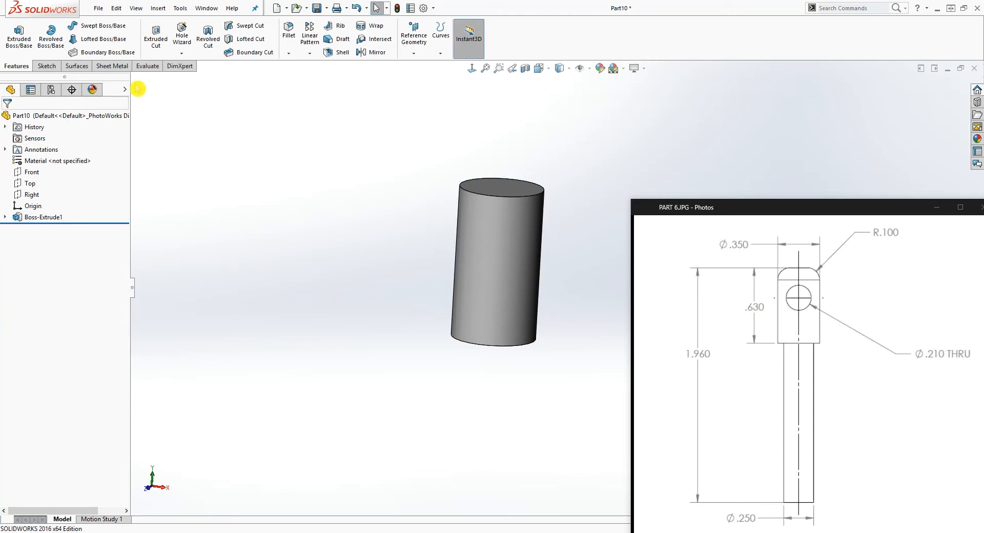
Start a sketch on the cylinder's top face and draw a circle about 0.22 in in diameter centred on the origin
{"action": "left_click", "coordinate": [46, 66]}
{"action": "left_click", "coordinate": [15, 32]}
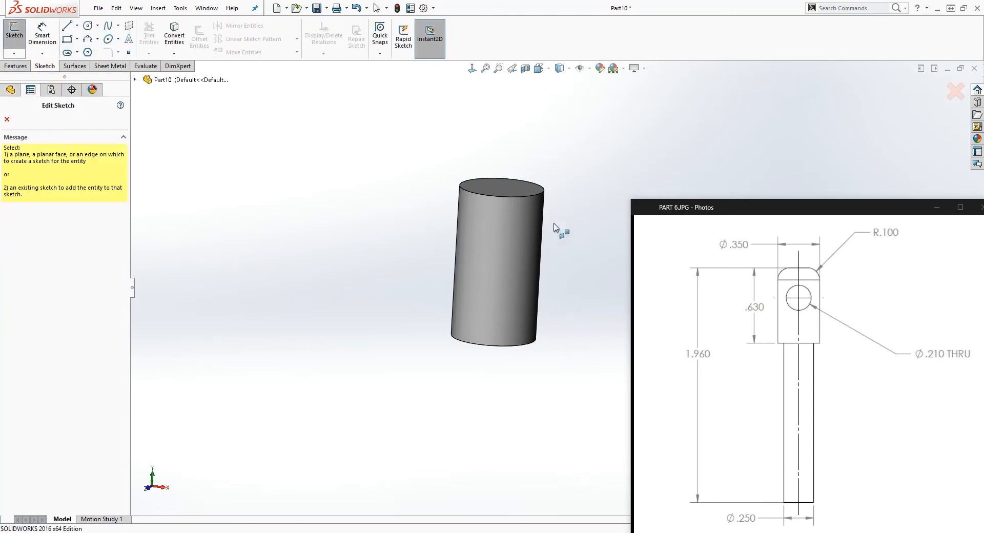
{"action": "left_click", "coordinate": [494, 185]}
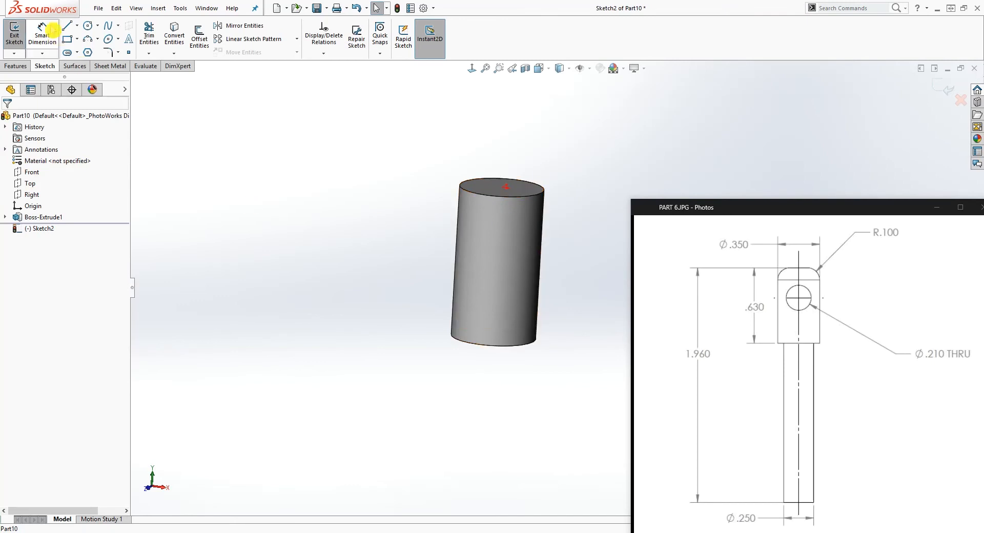
{"action": "left_click", "coordinate": [88, 26]}
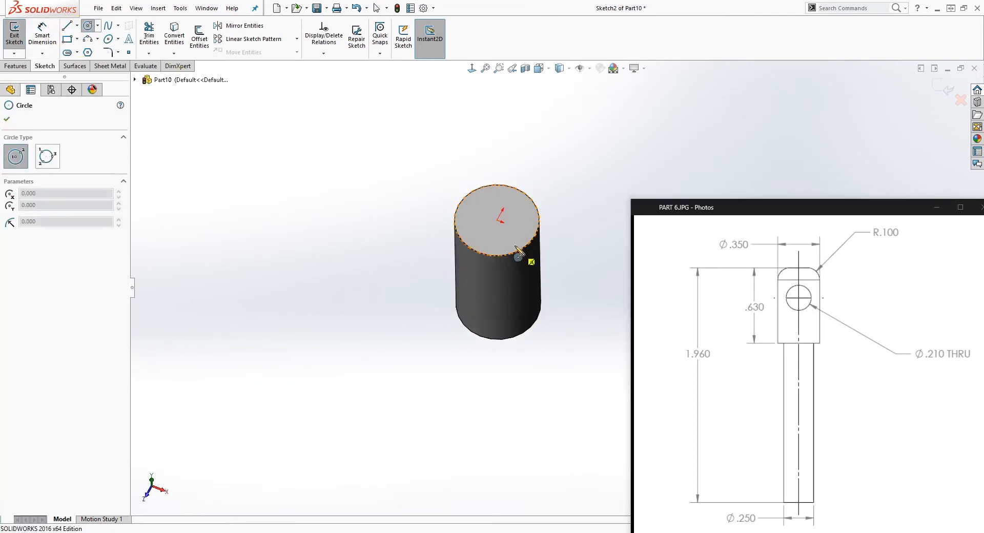
{"action": "left_click", "coordinate": [496, 220]}
{"action": "left_click", "coordinate": [523, 210]}
{"action": "key", "text": "Escape"}
{"action": "left_click", "coordinate": [521, 353]}
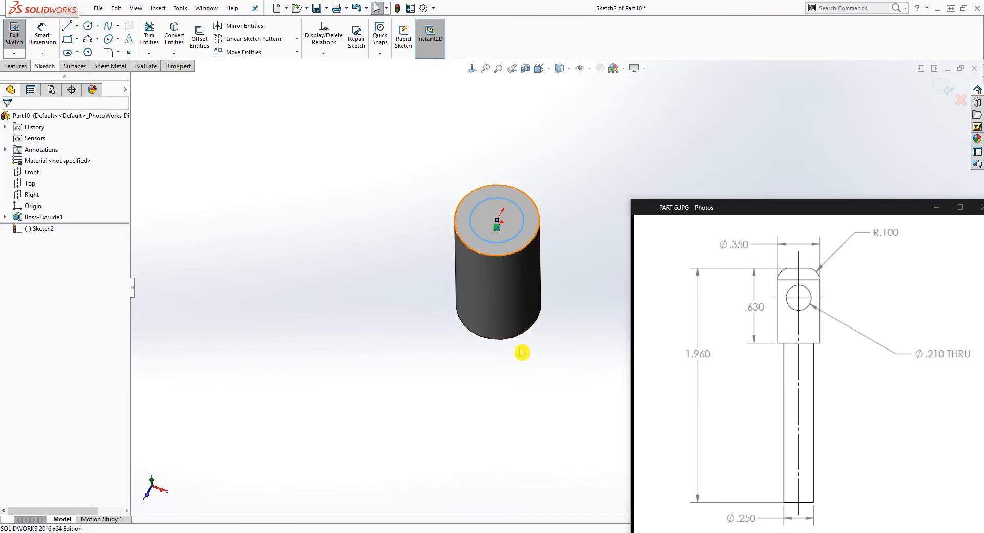
Dimension the inner circle's diameter to 0.25 in
{"action": "right_click_drag", "start_coordinate": [521, 353], "coordinate": [507, 267]}
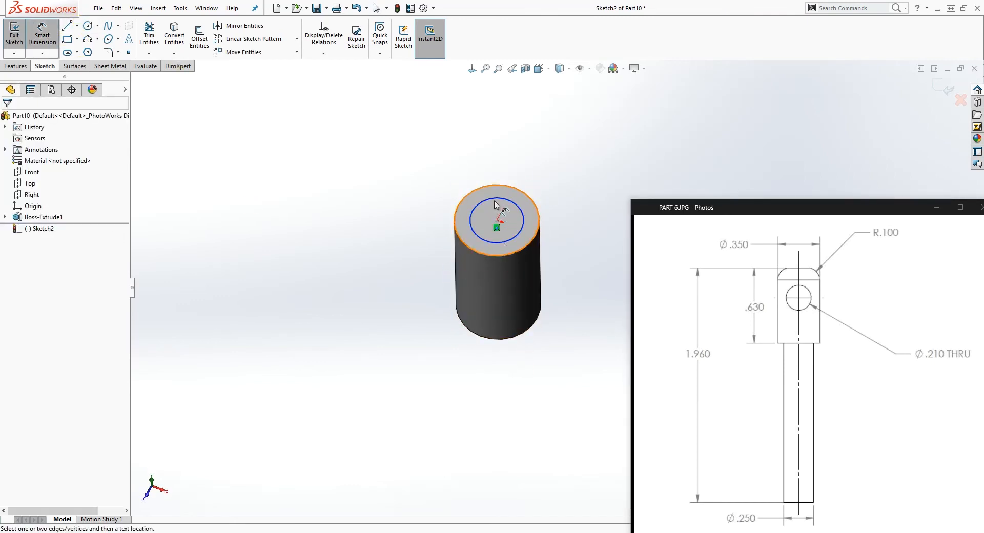
{"action": "left_click", "coordinate": [500, 242]}
{"action": "left_click", "coordinate": [534, 333]}
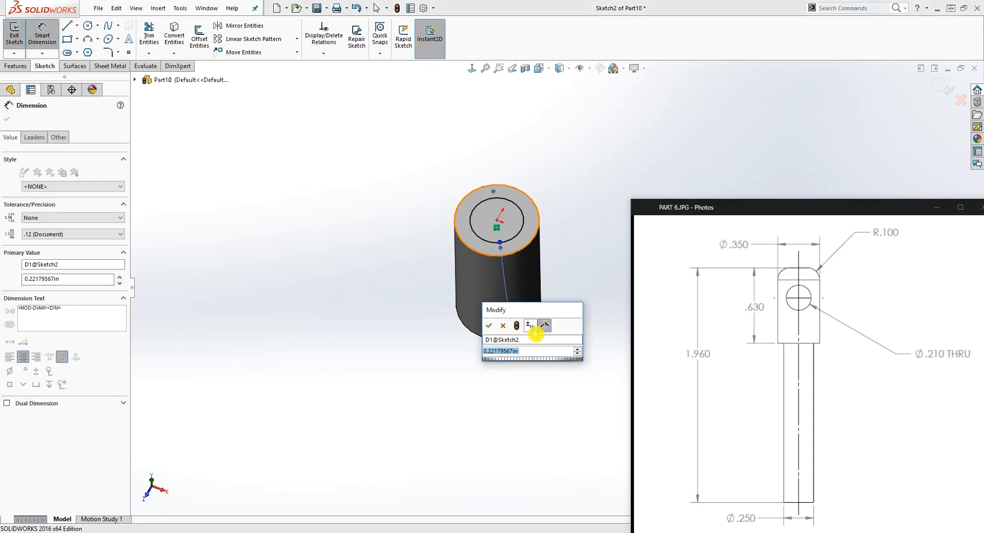
{"action": "type", "text": ".25"}
{"action": "key", "text": "Return"}
{"action": "key", "text": "Escape"}
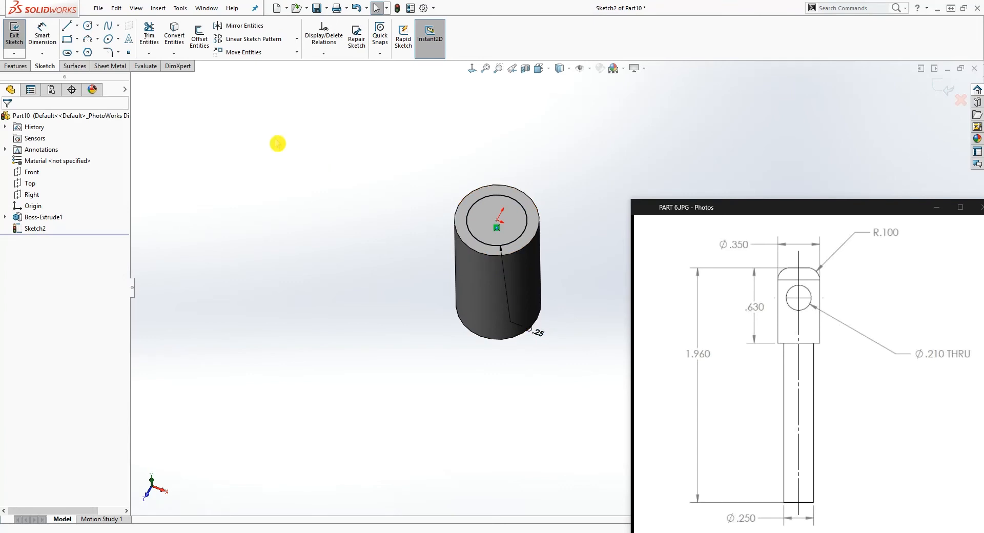
Extrude the 0.25 in circle 1.96 in blind in the reversed direction, down through the head and merged with it, to form the shaft
{"action": "left_click", "coordinate": [16, 66]}
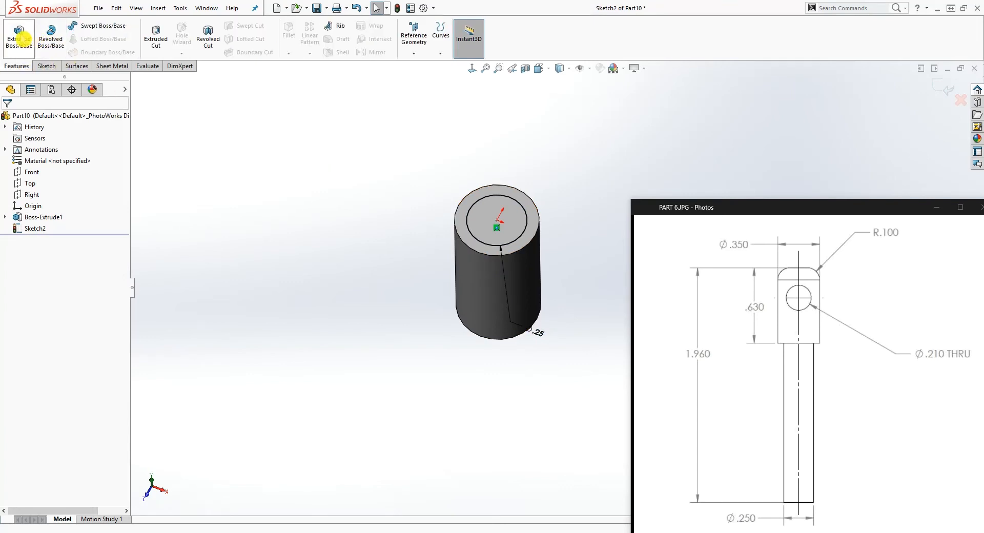
{"action": "left_click", "coordinate": [19, 37]}
{"action": "left_click", "coordinate": [9, 180]}
{"action": "middle_click_drag", "start_coordinate": [300, 371], "coordinate": [297, 227]}
{"action": "left_click", "coordinate": [55, 217]}
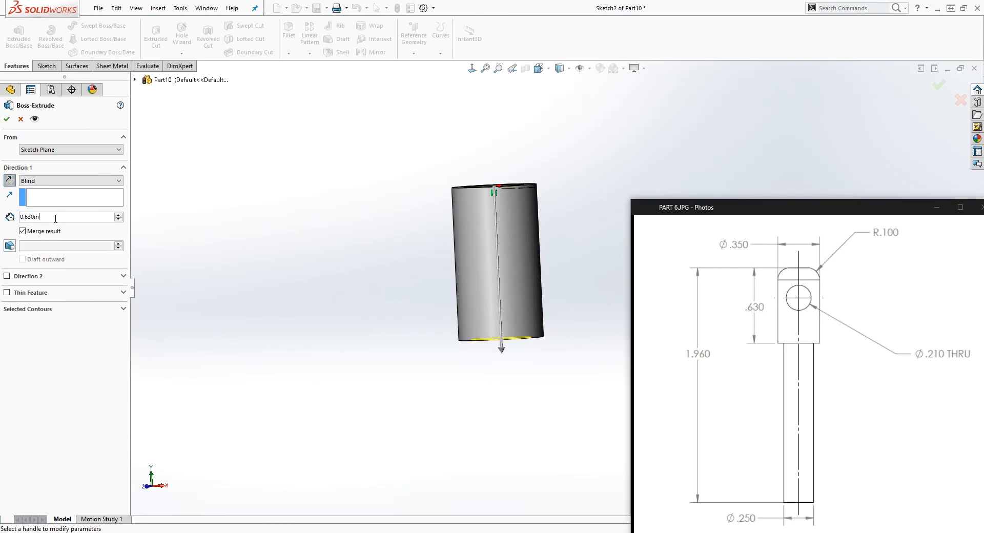
{"action": "type", "text": "1.96"}
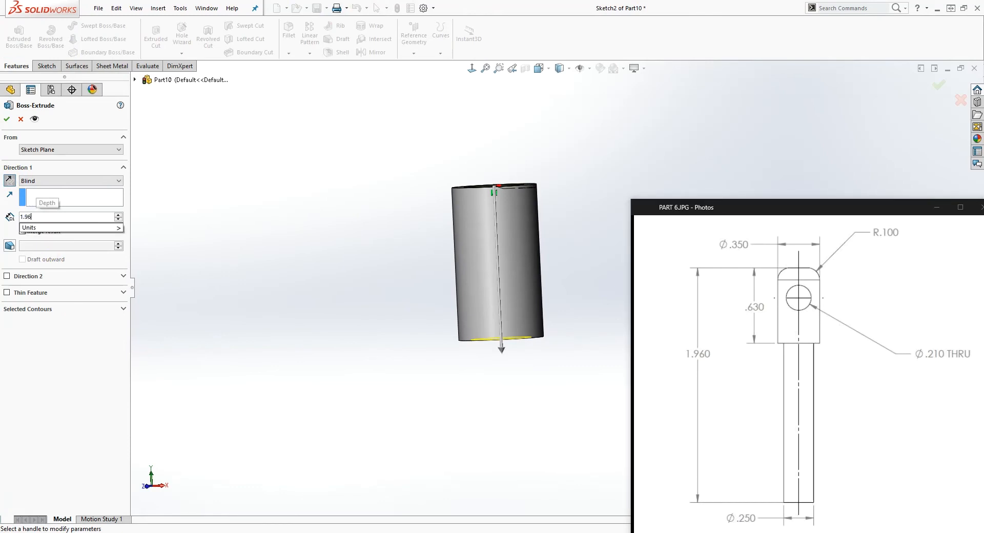
{"action": "key", "text": "Return"}
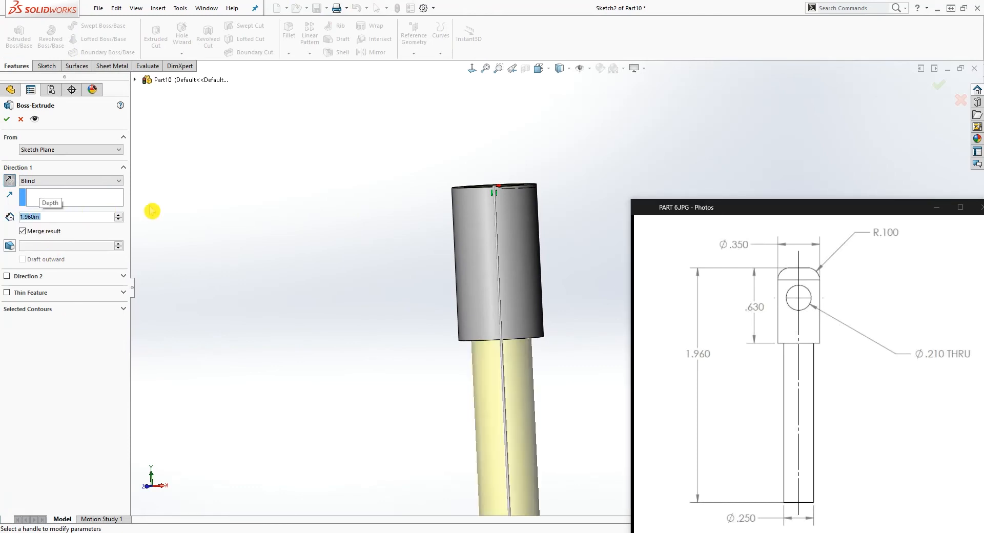
{"action": "scroll", "coordinate": [402, 358], "scroll_direction": "up", "scroll_amount": 4}
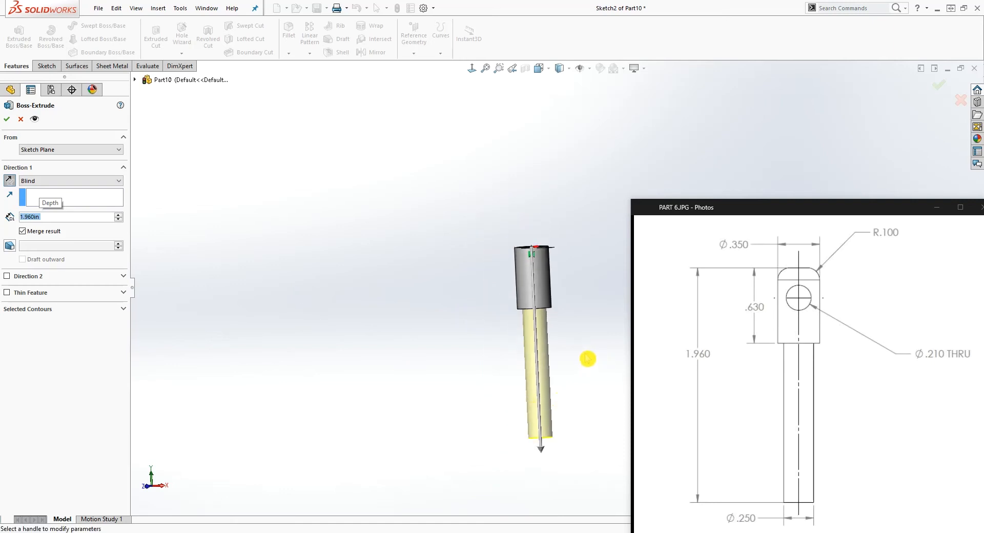
{"action": "left_click", "coordinate": [8, 119]}
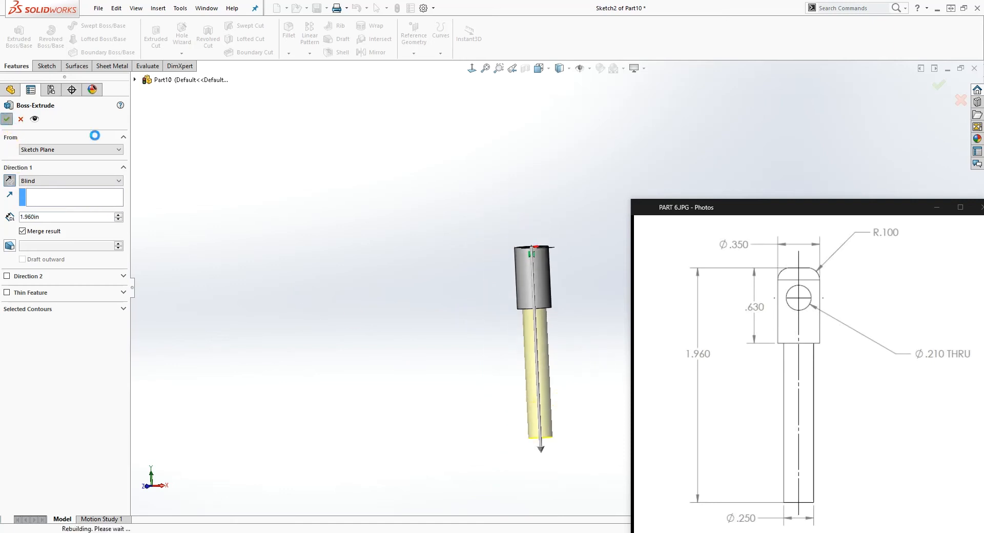
Fillet the top circular edge of the pin's head with a 0.100 in radius
{"action": "scroll", "coordinate": [522, 370], "scroll_direction": "down", "scroll_amount": 3}
{"action": "middle_click_drag", "start_coordinate": [522, 370], "coordinate": [528, 359]}
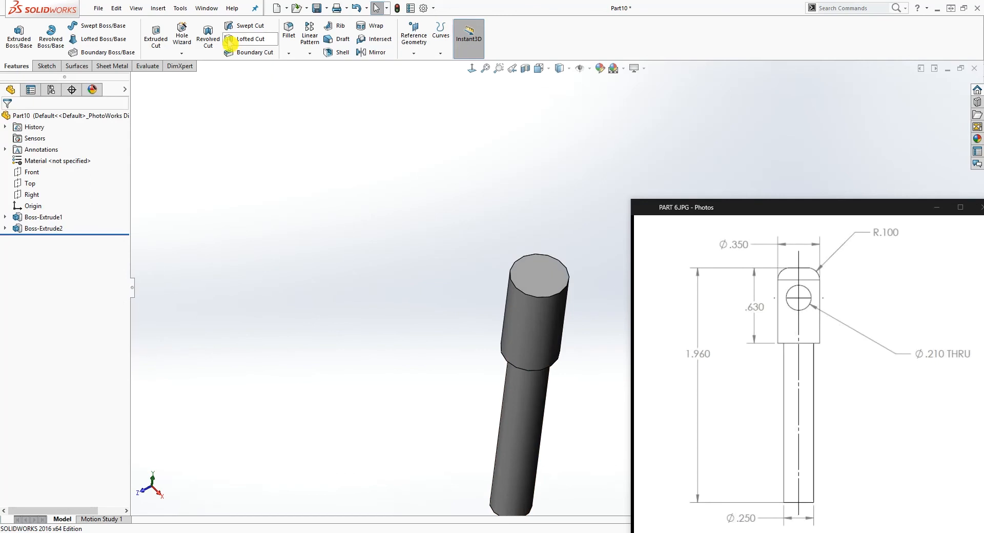
{"action": "left_click", "coordinate": [289, 31]}
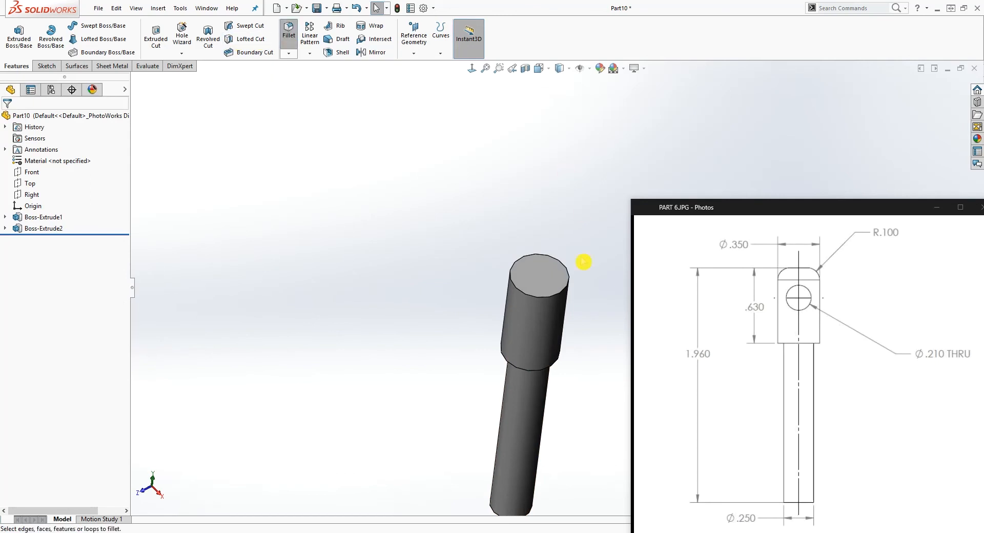
{"action": "left_click", "coordinate": [564, 297]}
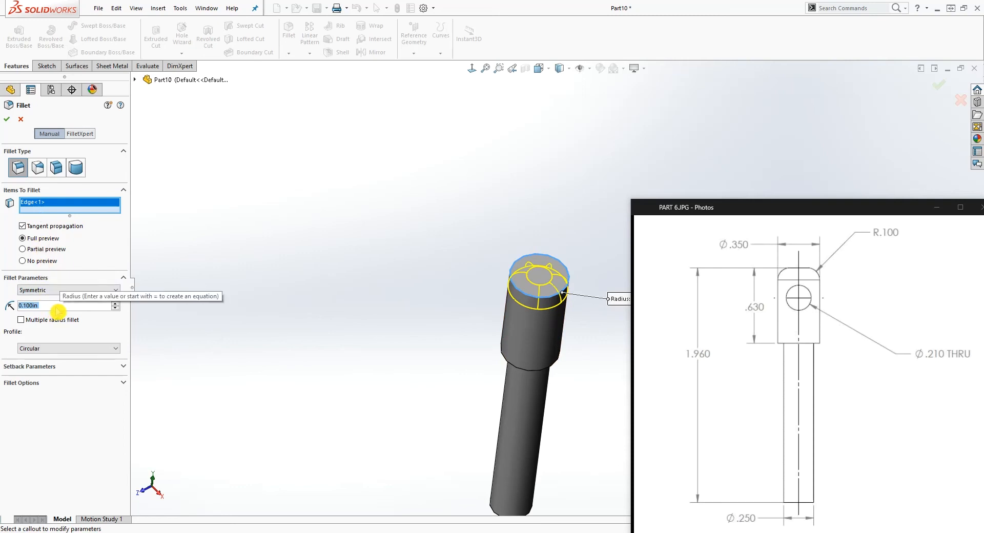
{"action": "left_click", "coordinate": [10, 123]}
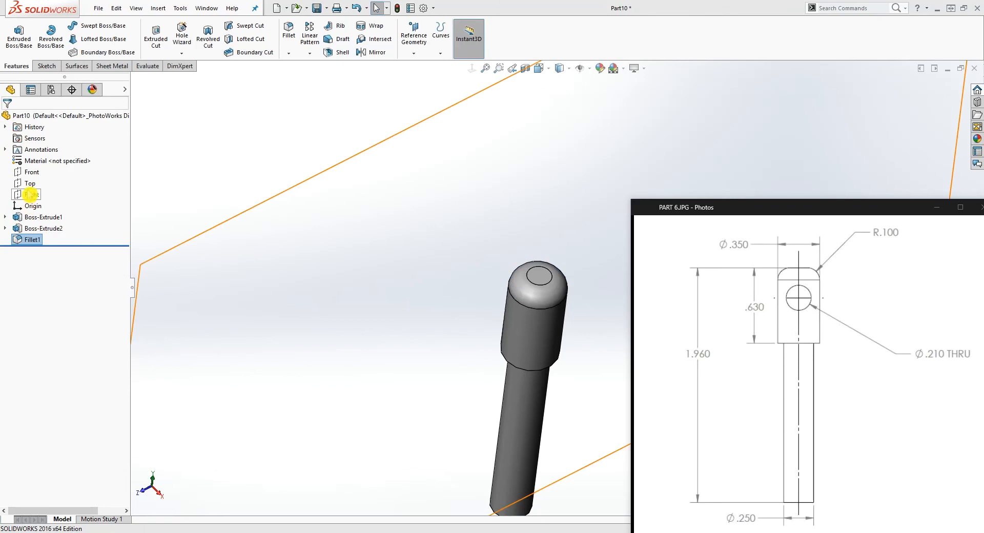
Start a sketch on the Front plane and orient the view normal to it around the pin's head
{"action": "scroll", "coordinate": [336, 286], "scroll_direction": "up", "scroll_amount": 3}
{"action": "scroll", "coordinate": [558, 358], "scroll_direction": "up", "scroll_amount": 2}
{"action": "scroll", "coordinate": [558, 359], "scroll_direction": "down", "scroll_amount": 3}
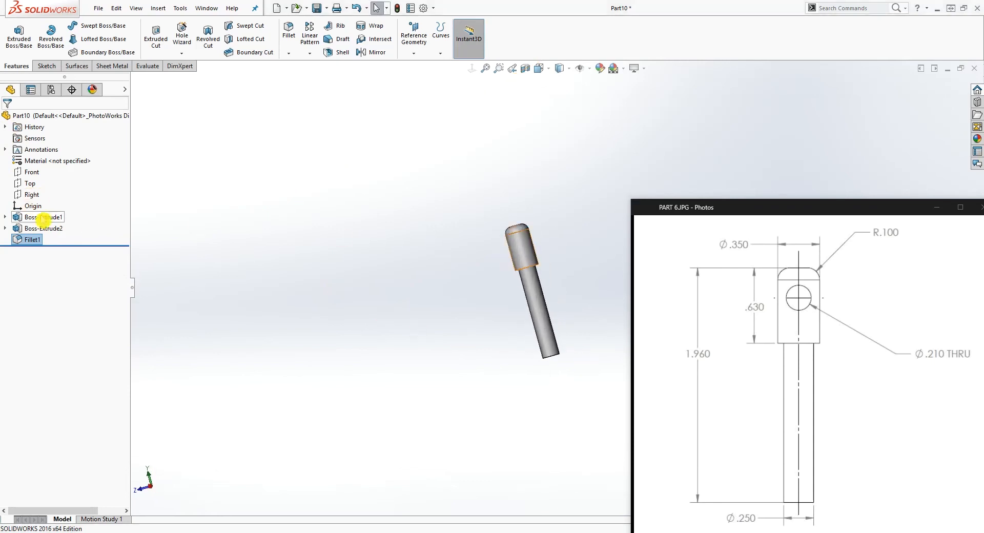
{"action": "left_click", "coordinate": [31, 172]}
{"action": "mouse_move", "coordinate": [365, 279]}
{"action": "middle_mouse_down"}
{"action": "mouse_move", "coordinate": [314, 276]}
{"action": "mouse_move", "coordinate": [368, 349]}
{"action": "mouse_move", "coordinate": [551, 332]}
{"action": "mouse_move", "coordinate": [593, 283]}
{"action": "mouse_move", "coordinate": [575, 259]}
{"action": "mouse_move", "coordinate": [487, 253]}
{"action": "middle_mouse_up"}
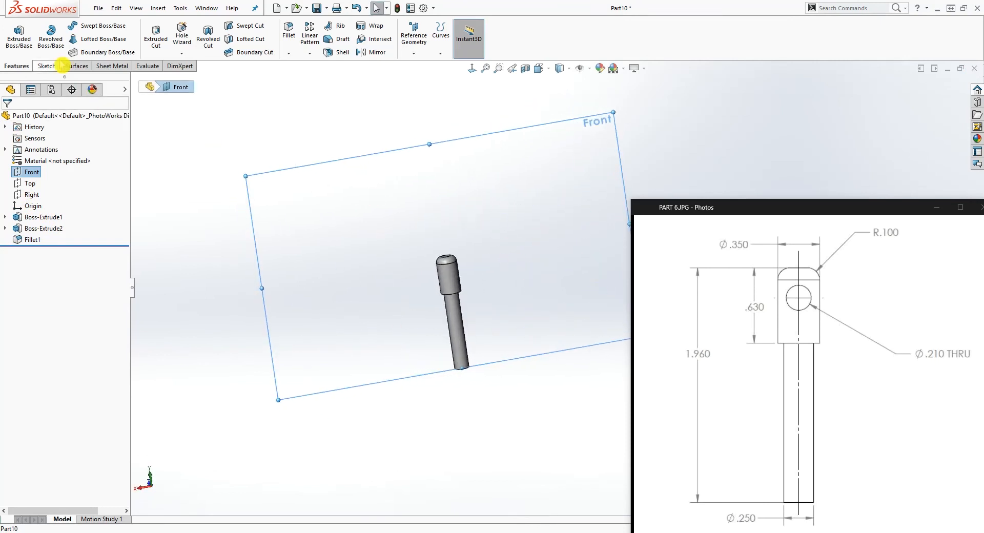
{"action": "left_click", "coordinate": [45, 66]}
{"action": "left_click", "coordinate": [15, 35]}
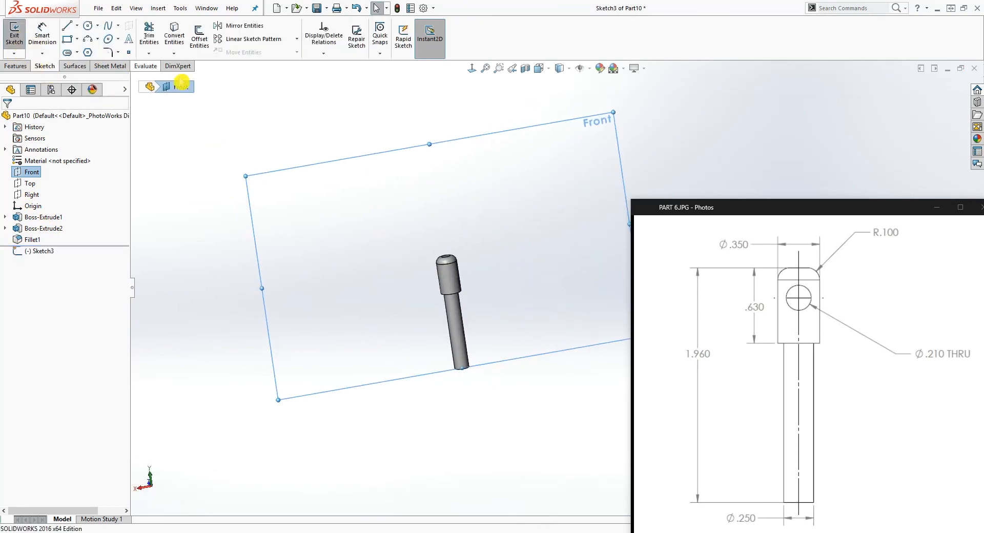
{"action": "scroll", "coordinate": [512, 269], "scroll_direction": "up", "scroll_amount": 3}
{"action": "left_click", "coordinate": [472, 68]}
{"action": "scroll", "coordinate": [560, 268], "scroll_direction": "up", "scroll_amount": 3}
{"action": "scroll", "coordinate": [573, 212], "scroll_direction": "down", "scroll_amount": 3}
{"action": "scroll", "coordinate": [578, 215], "scroll_direction": "up", "scroll_amount": 3}
{"action": "scroll", "coordinate": [593, 263], "scroll_direction": "down", "scroll_amount": 3}
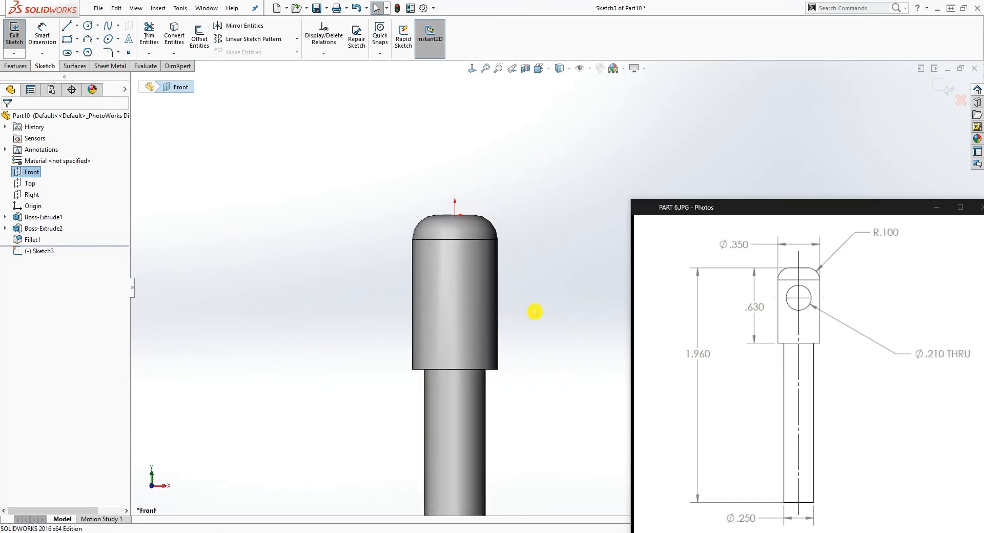
Sketch a circle about 0.22 in in diameter on the pin's head, centred about 0.32 in below the origin
{"action": "left_click", "coordinate": [88, 26]}
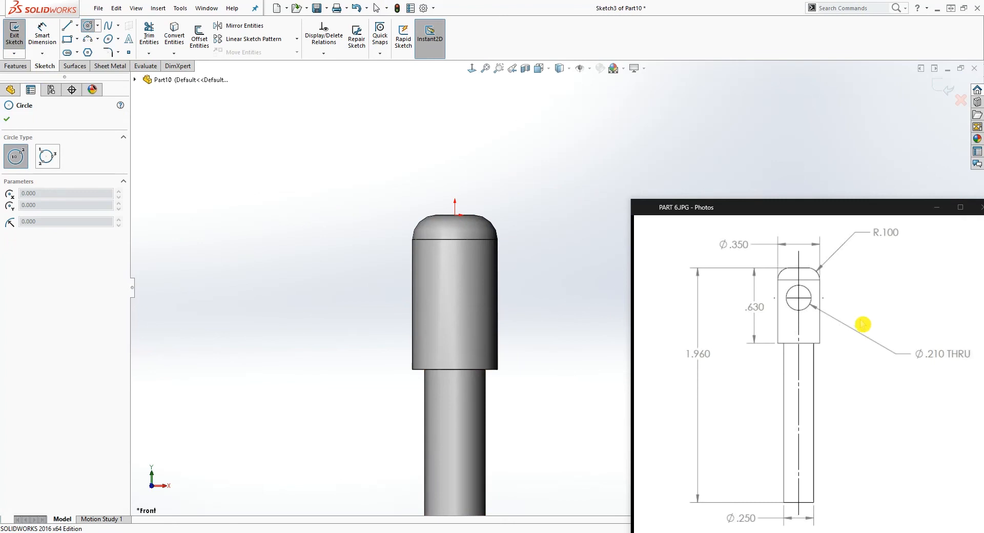
{"action": "left_click", "coordinate": [452, 293]}
{"action": "left_click", "coordinate": [479, 290]}
{"action": "key", "text": "Escape"}
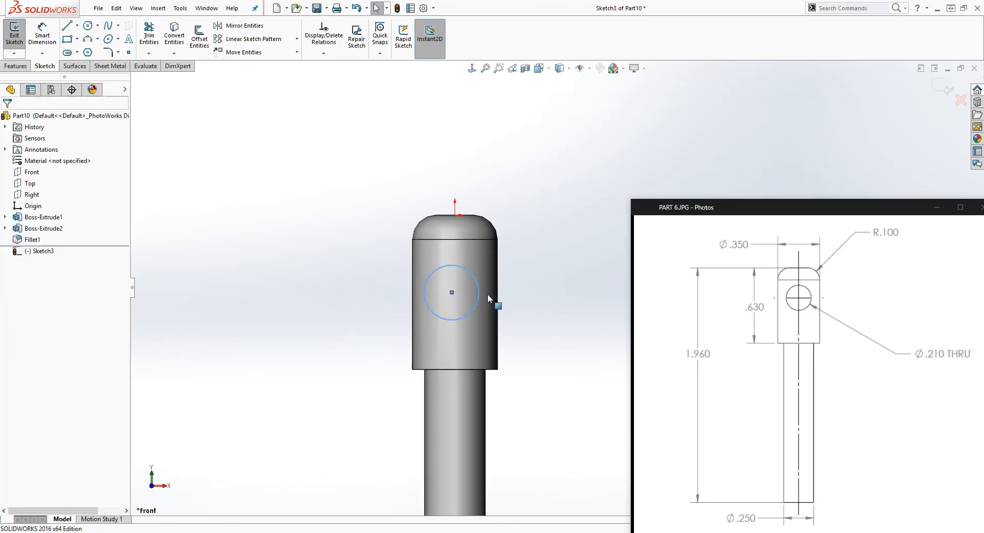
Dimension the vertical distance from the origin to the circle's centre to 0.25 in
{"action": "right_click_drag", "start_coordinate": [534, 388], "coordinate": [508, 269]}
{"action": "left_click", "coordinate": [455, 215]}
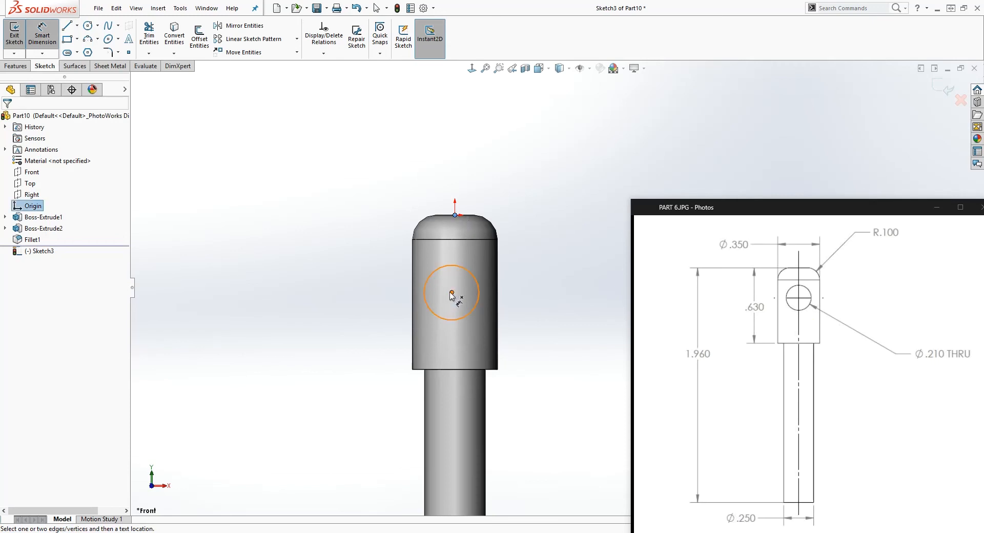
{"action": "left_click", "coordinate": [462, 277]}
{"action": "left_click", "coordinate": [335, 273]}
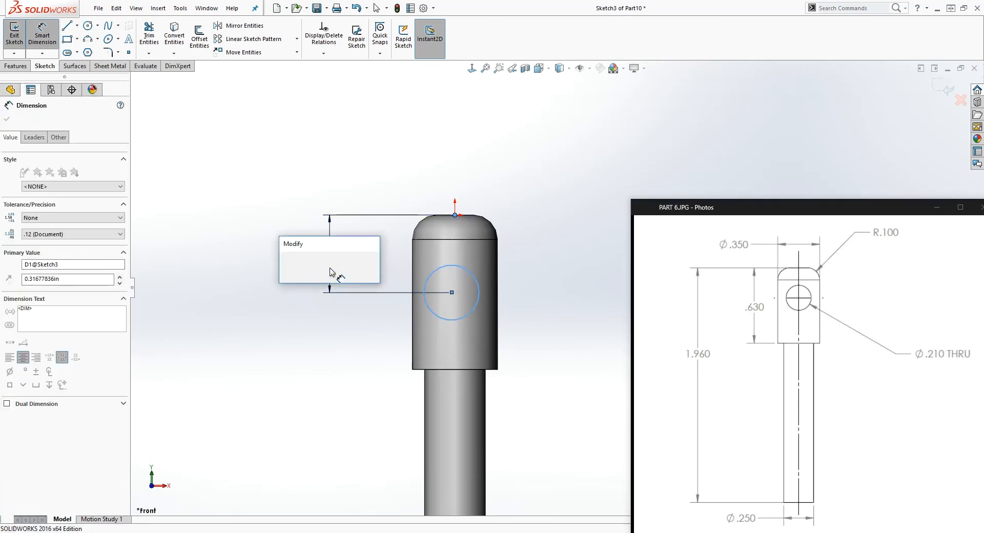
{"action": "type", "text": ".25"}
{"action": "key", "text": "Return"}
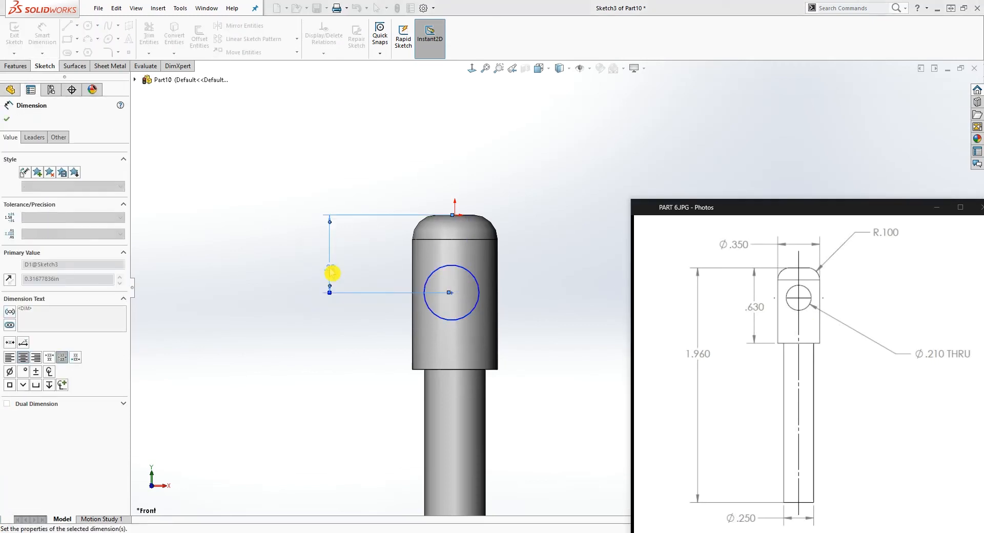
{"action": "key", "text": "Escape"}
Add a Vertical relation between the circle's centre and the origin
{"action": "left_click", "coordinate": [452, 277]}
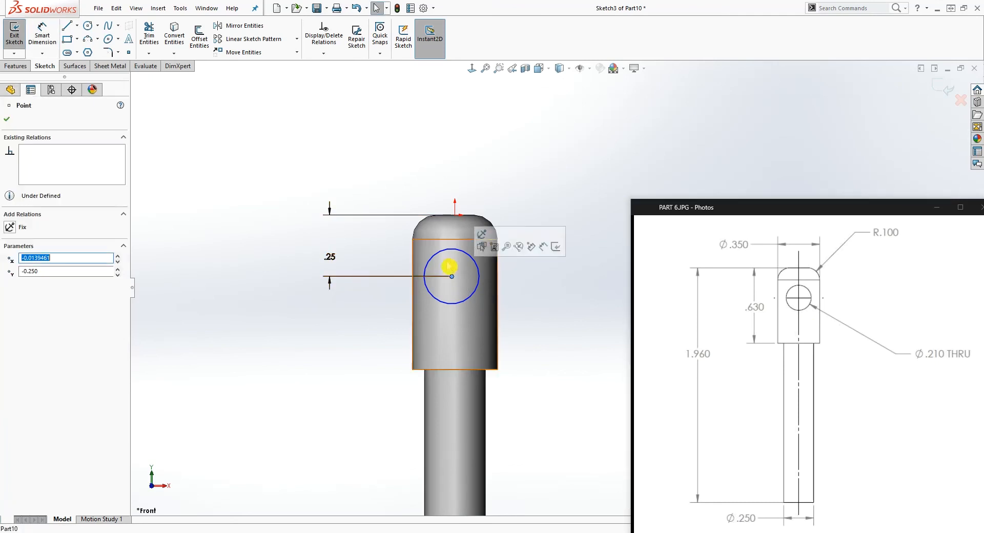
{"action": "left_click", "coordinate": [455, 215], "text": "ctrl"}
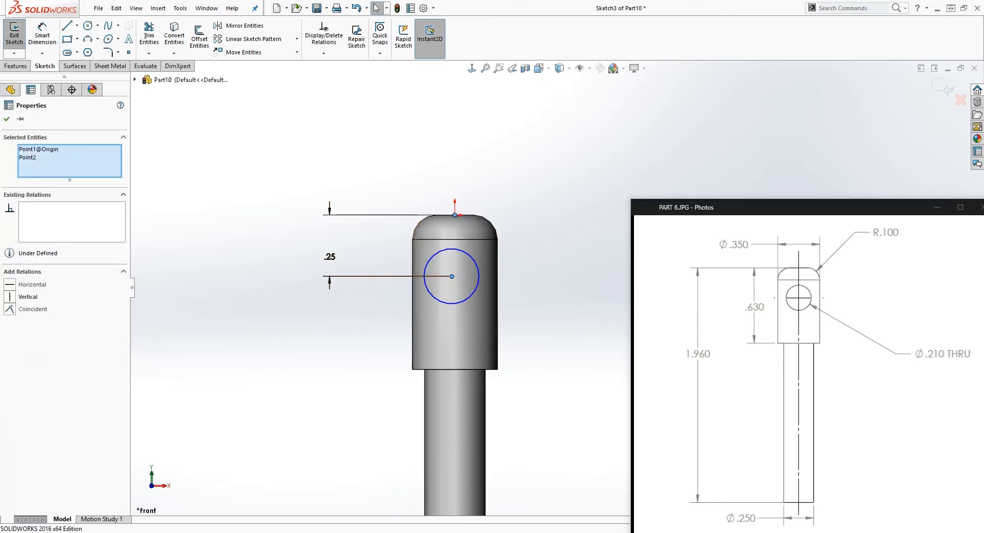
{"action": "left_click", "coordinate": [27, 296]}
{"action": "key", "text": "Escape"}
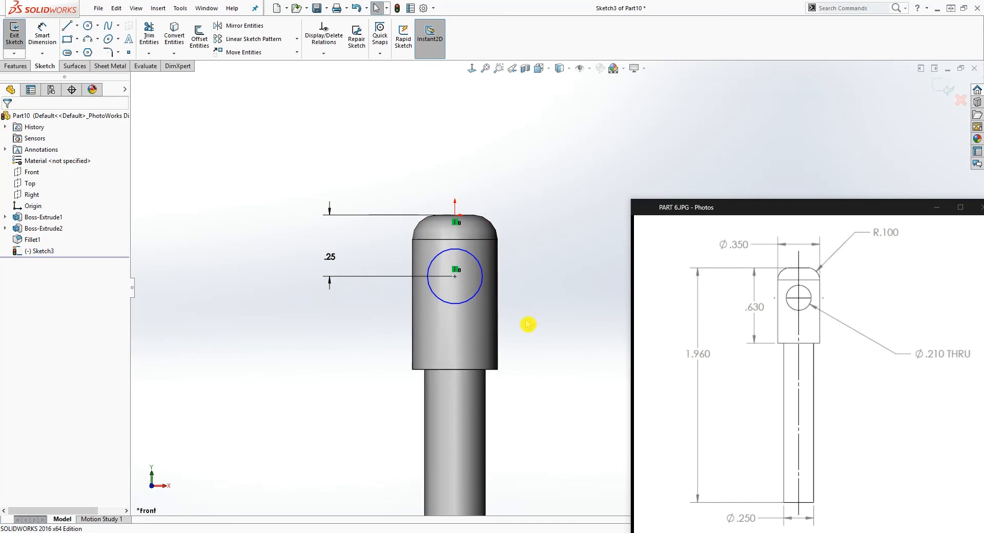
Dimension the diameter of the circle on the pin's head to 0.21 in
{"action": "right_click_drag", "start_coordinate": [507, 352], "coordinate": [474, 282]}
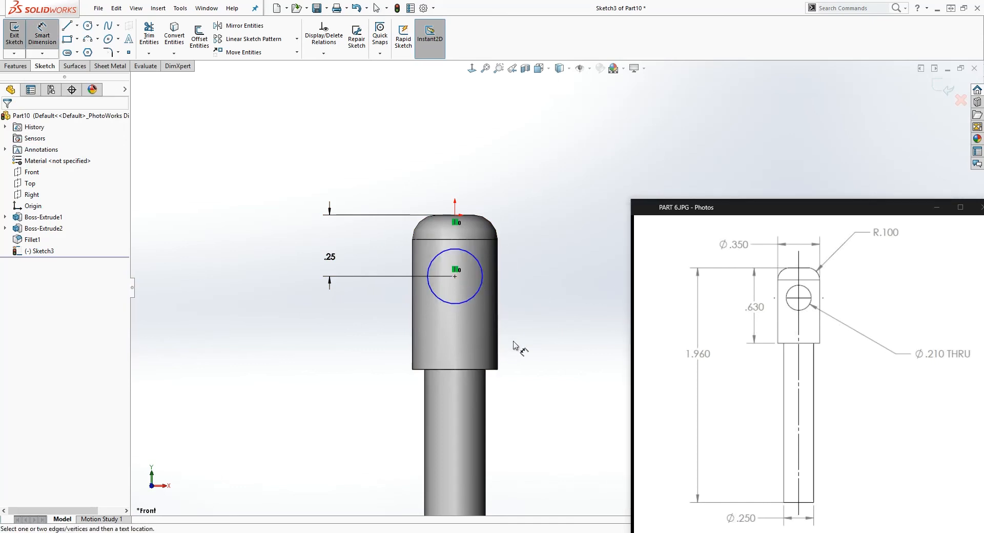
{"action": "left_click", "coordinate": [474, 296]}
{"action": "left_click", "coordinate": [507, 359]}
{"action": "type", "text": ".21"}
{"action": "key", "text": "Return"}
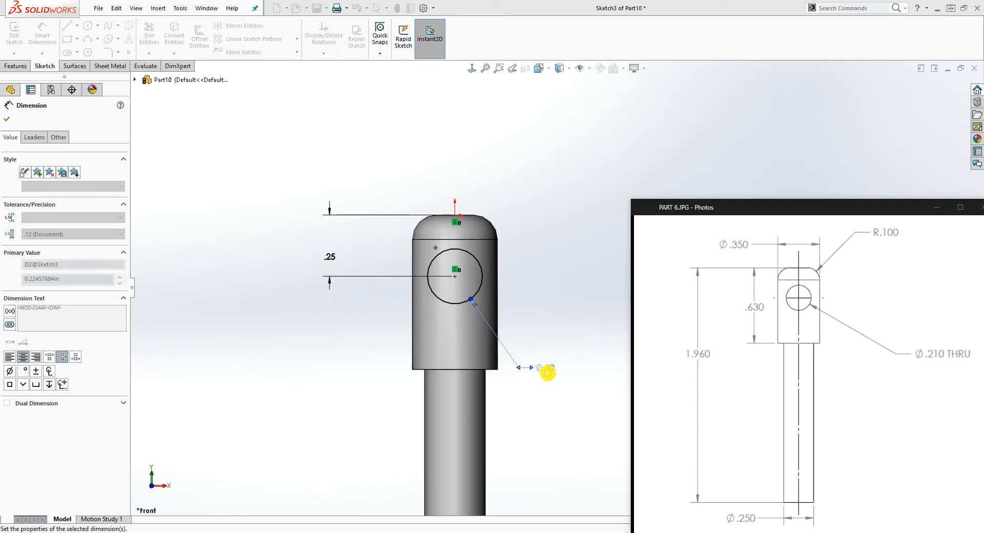
{"action": "key", "text": "Escape"}
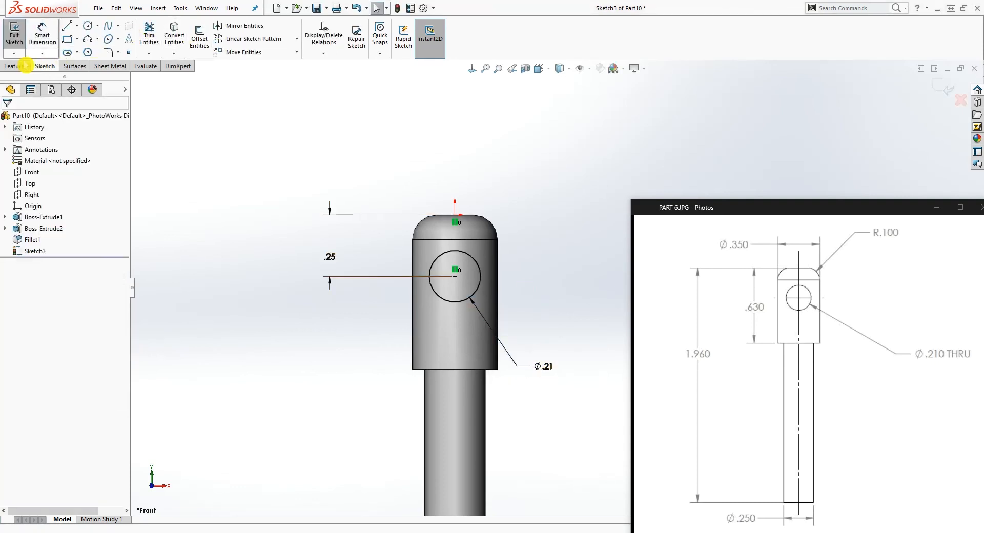
Cut-extrude the 0.21 in circle Up To Next in both directions to make the hole through the pin's head
{"action": "left_click", "coordinate": [16, 66]}
{"action": "left_click", "coordinate": [155, 37]}
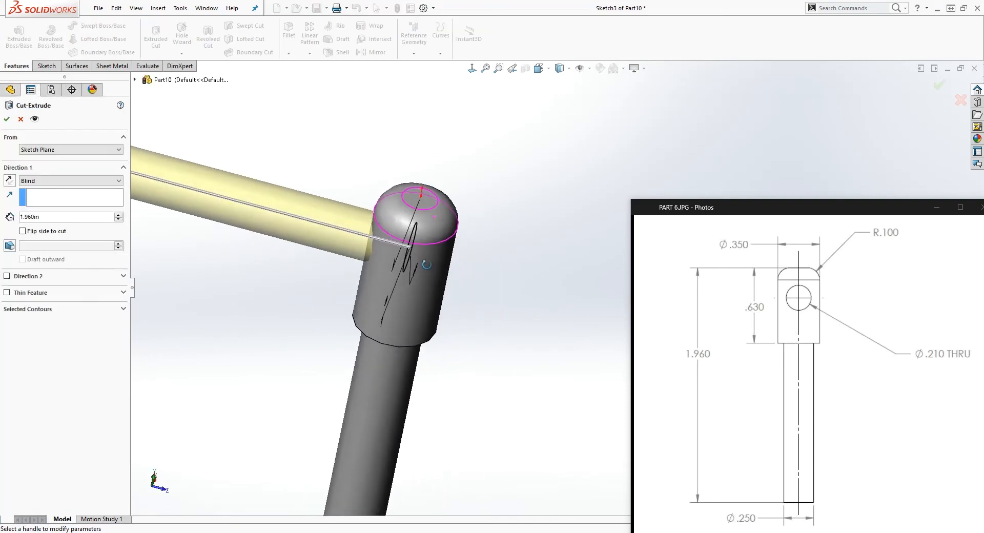
{"action": "left_click", "coordinate": [71, 182]}
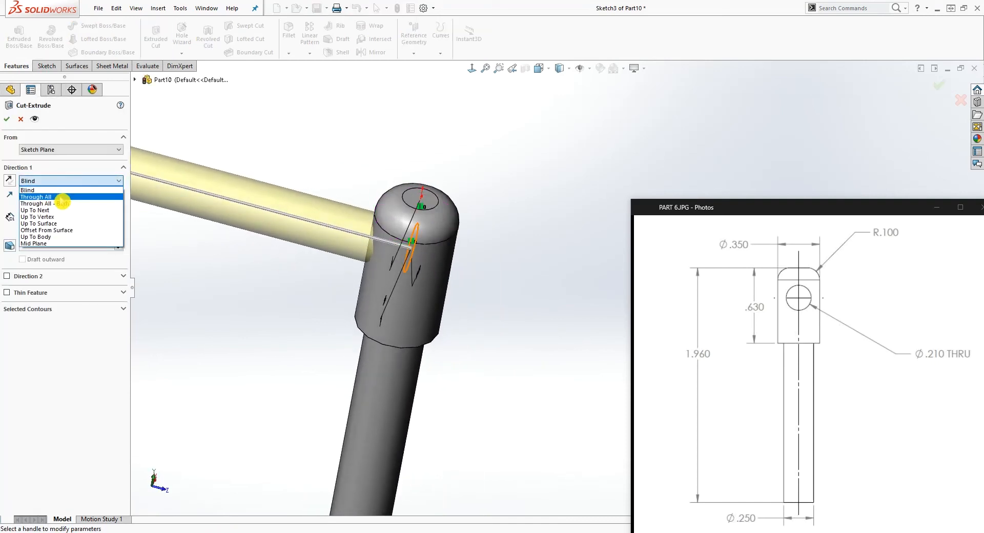
{"action": "left_click", "coordinate": [74, 210]}
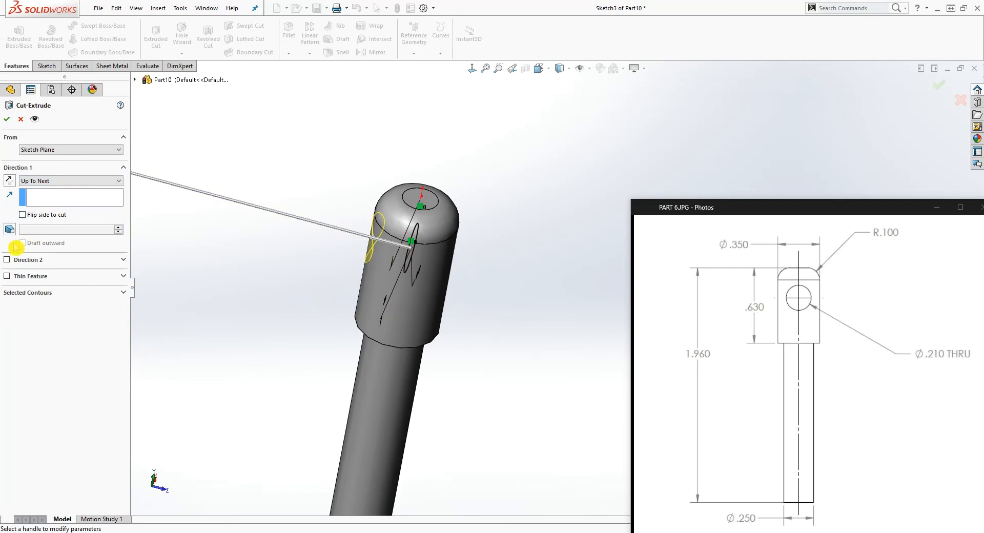
{"action": "left_click", "coordinate": [7, 260]}
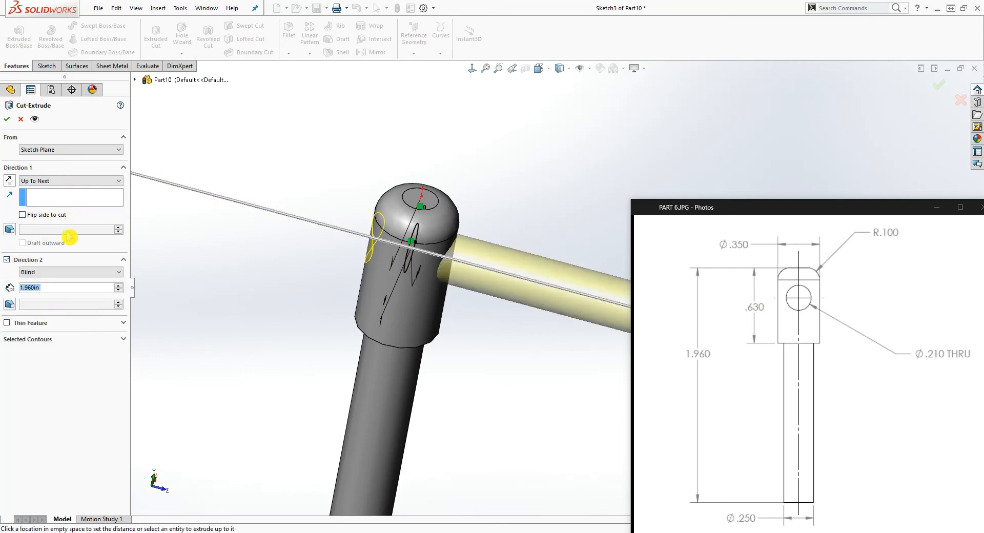
{"action": "left_click", "coordinate": [77, 275]}
{"action": "left_click", "coordinate": [60, 295]}
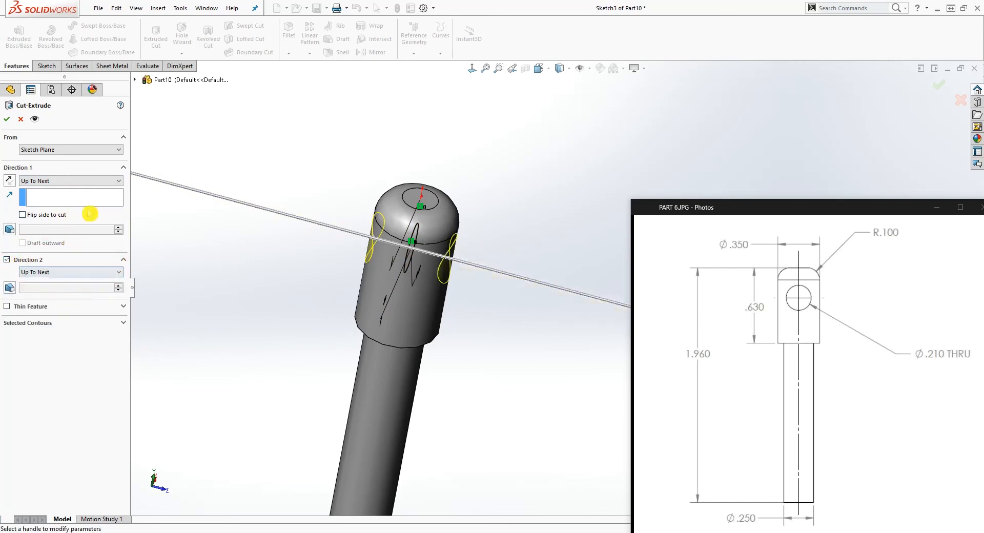
{"action": "left_click", "coordinate": [9, 122]}
Save the finished pin to the Desktop as Part 6
{"action": "middle_click_drag", "start_coordinate": [478, 344], "coordinate": [436, 289]}
{"action": "middle_click_drag", "start_coordinate": [495, 359], "coordinate": [520, 373]}
{"action": "scroll", "coordinate": [584, 278], "scroll_direction": "down", "scroll_amount": 3}
{"action": "middle_click_drag", "start_coordinate": [584, 278], "coordinate": [589, 276]}
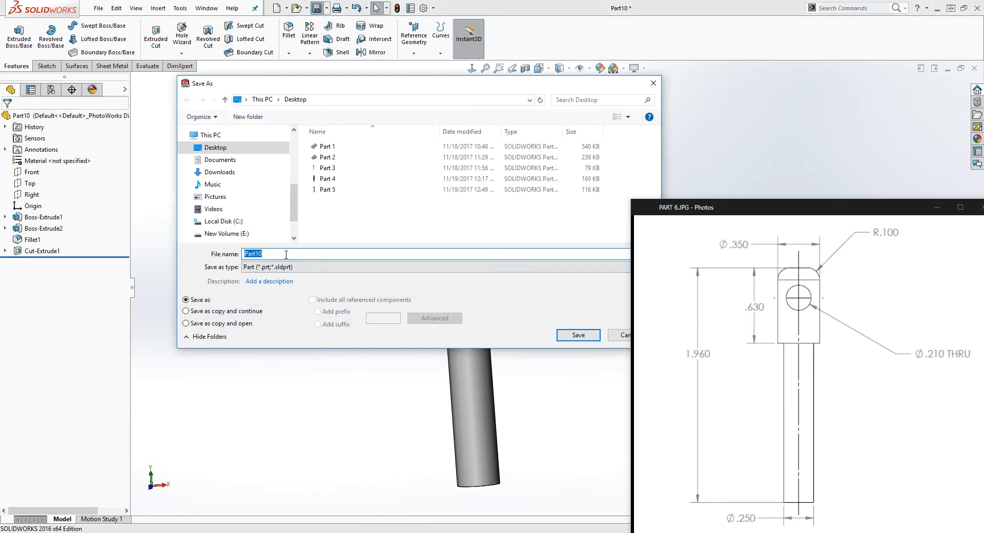
{"action": "type", "text": "Pa"}
{"action": "left_click", "coordinate": [574, 334]}
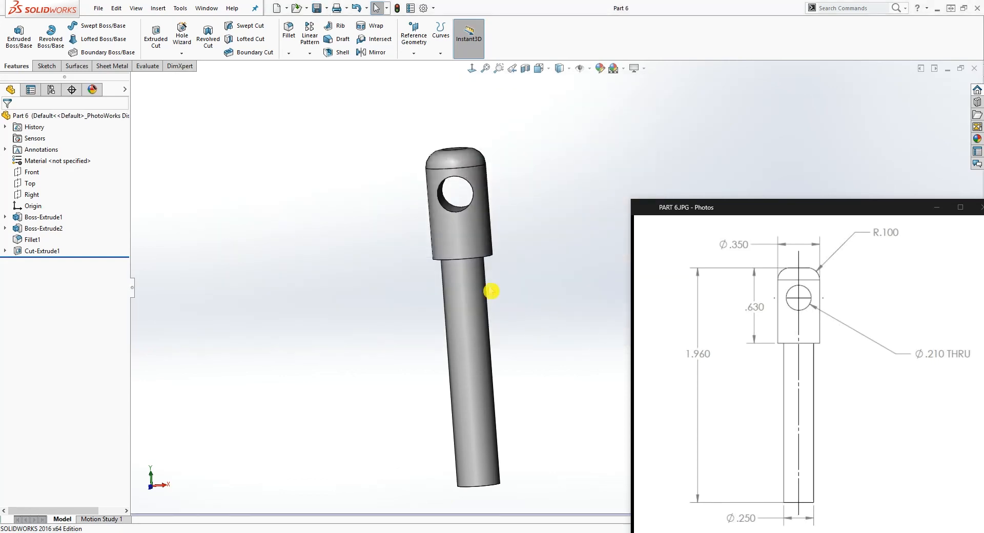